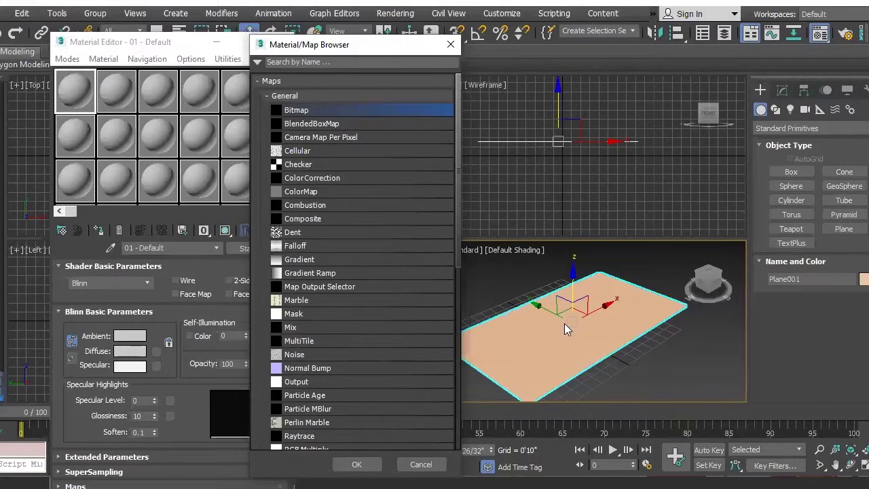
- Close the Material/Map Browser and set Plane001's Length Segs and Width Segs to 1
click(451, 45)
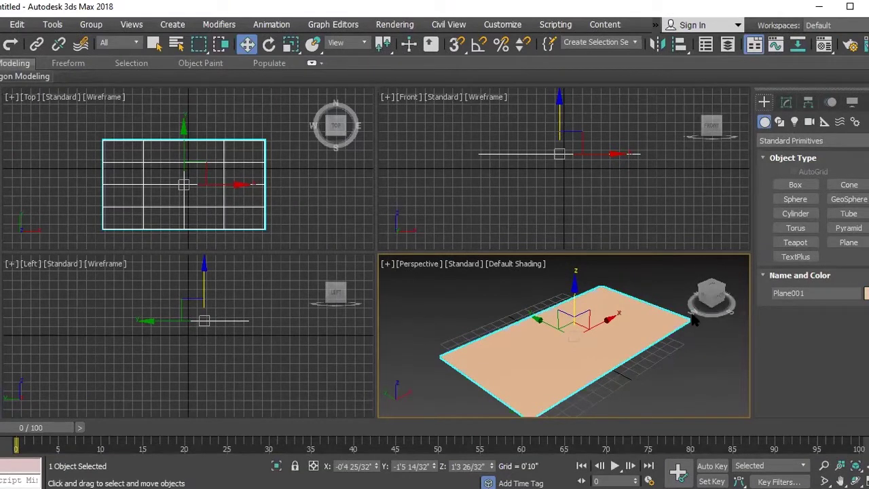
click(788, 101)
double_click(832, 304)
text(1)
double_click(837, 319)
text(1)
key(Return)
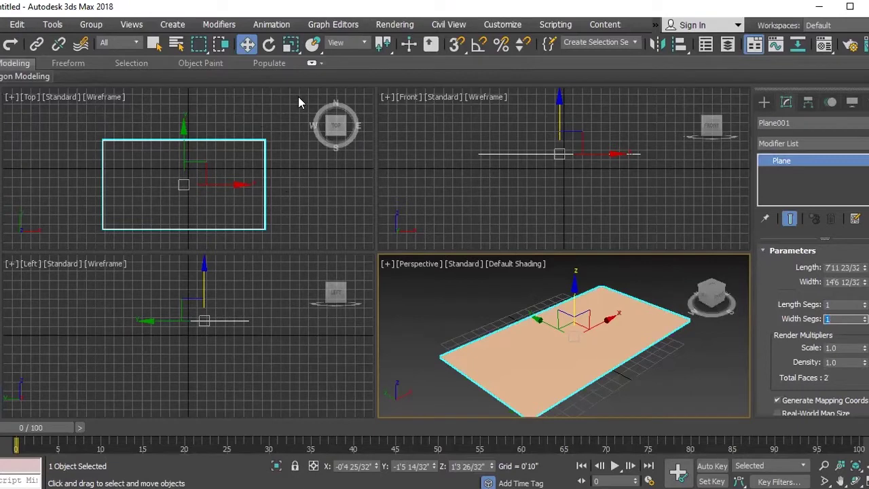
- In the Compact Material Editor, load Desktop\mouse\top.jpg as the first material's Bitmap diffuse map
click(400, 26)
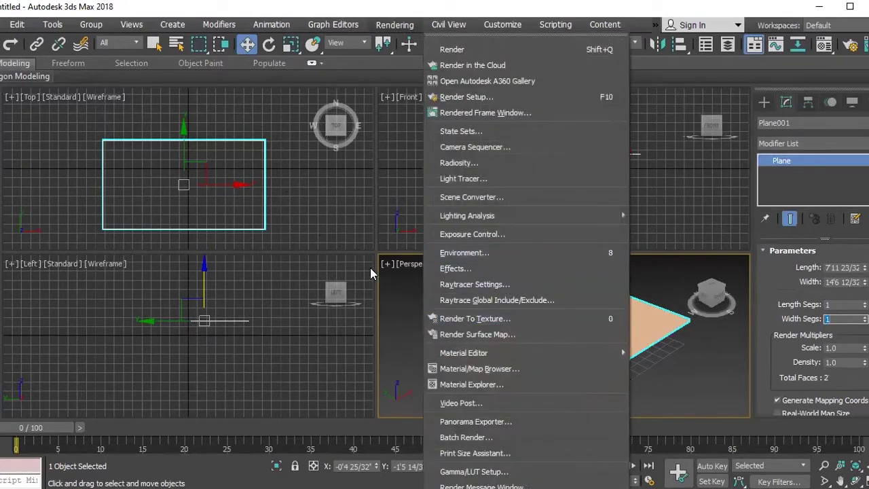
mouse_move(463, 353)
click(701, 362)
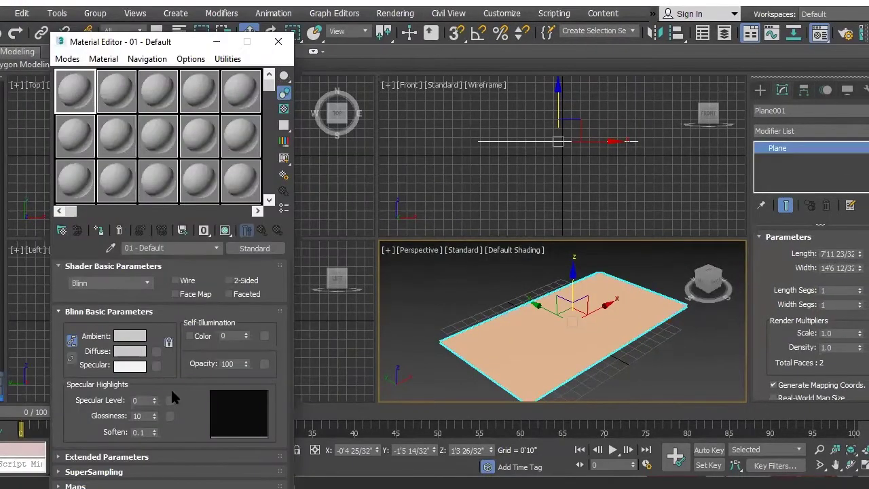
click(155, 352)
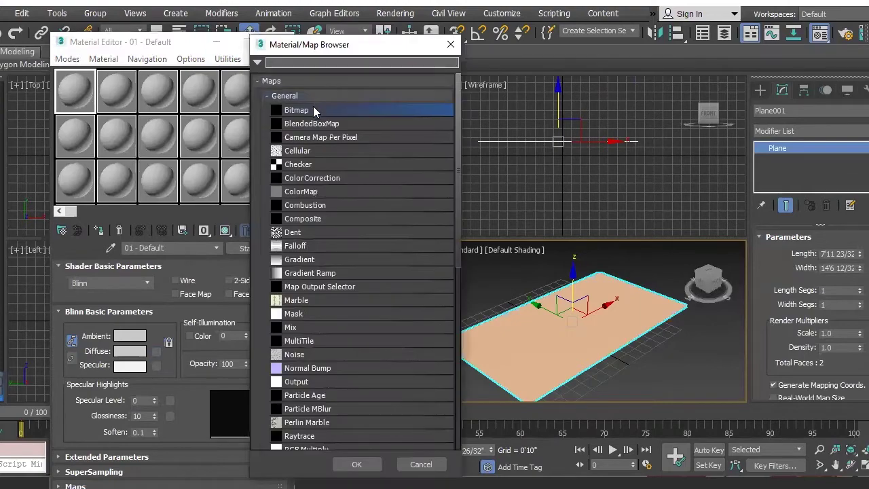
click(356, 464)
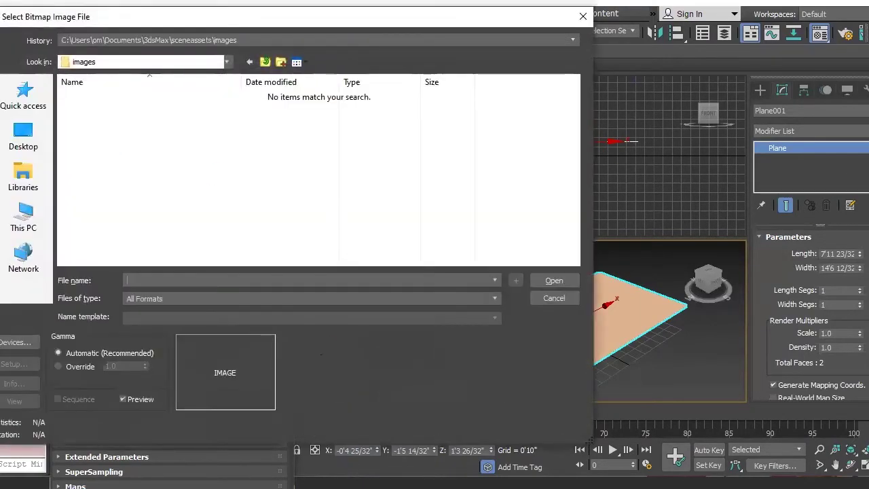
click(21, 139)
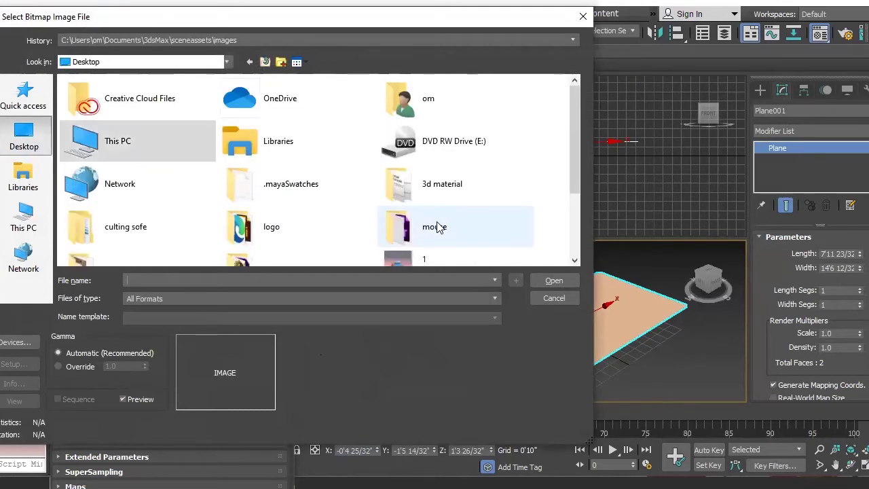
double_click(438, 227)
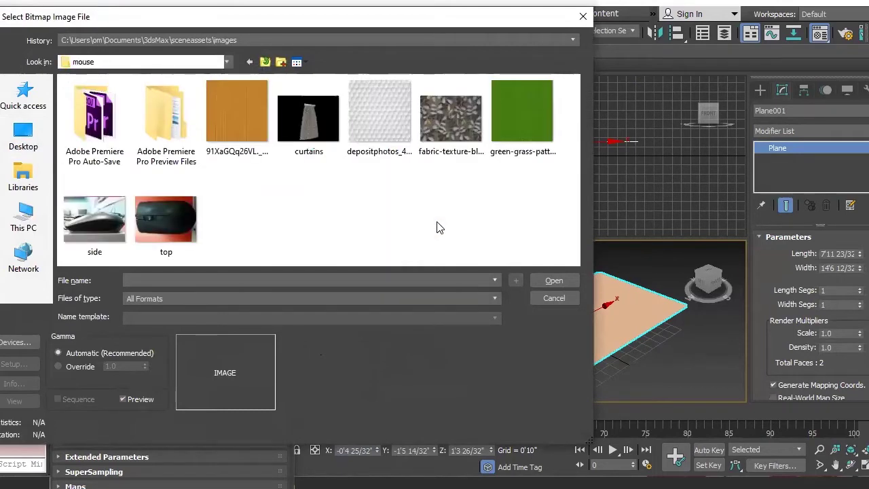
click(159, 227)
click(549, 281)
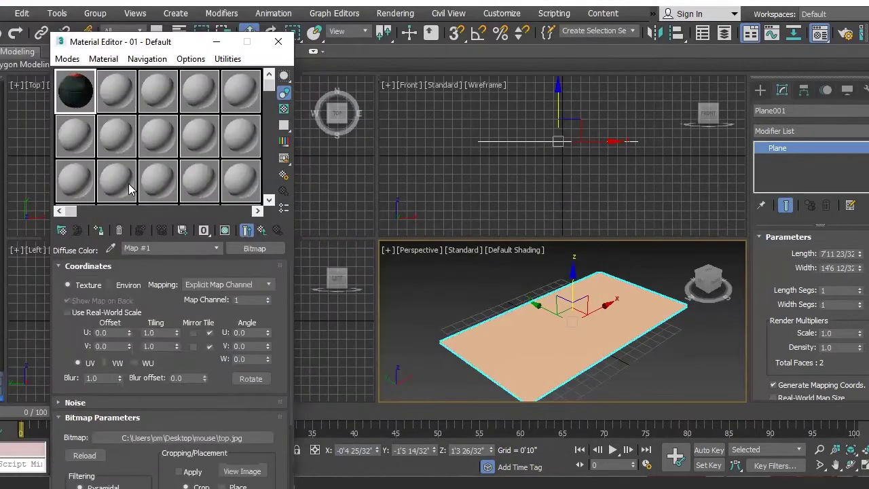
- Assign the top-photo material to the plane and show it shaded in the Top view
drag(136, 48, 384, 98)
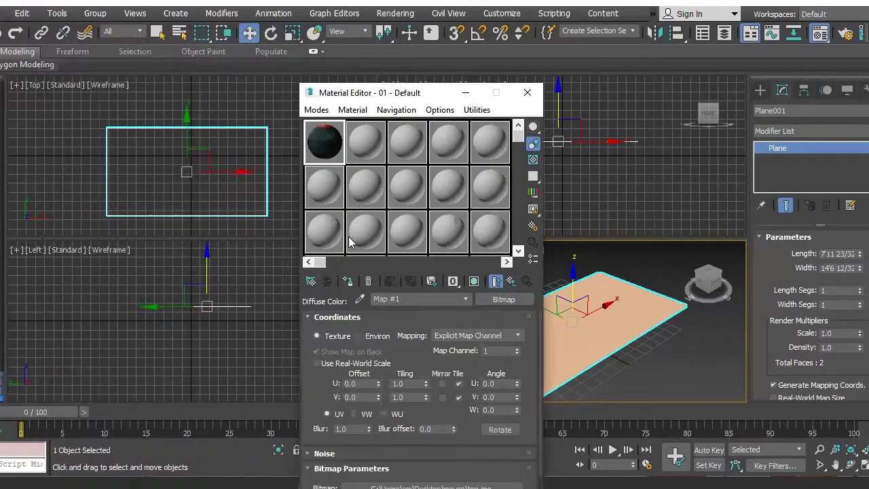
click(347, 281)
click(474, 281)
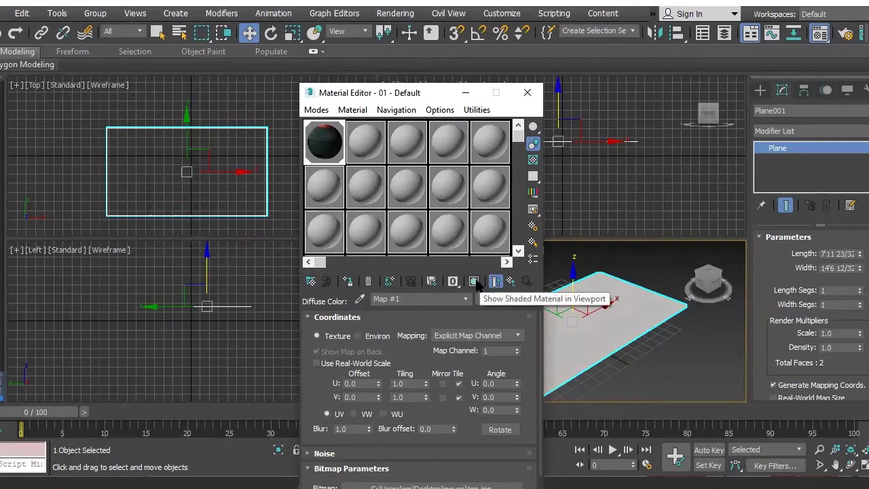
click(193, 175)
key(F3)
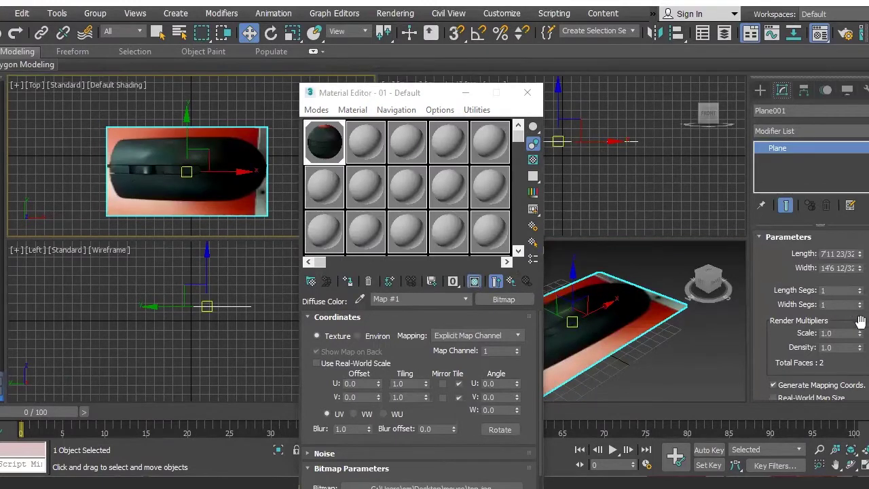
- Narrow the plane's Width to about 9'10" to fit the photo, then close the Material Editor
drag(855, 267, 851, 290)
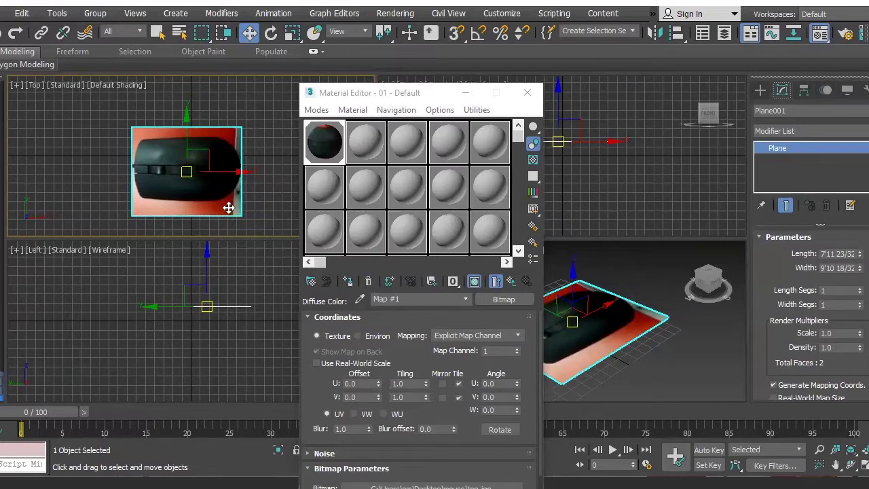
scroll(229, 207, up, 5)
scroll(208, 174, down, 2)
scroll(162, 150, down, 2)
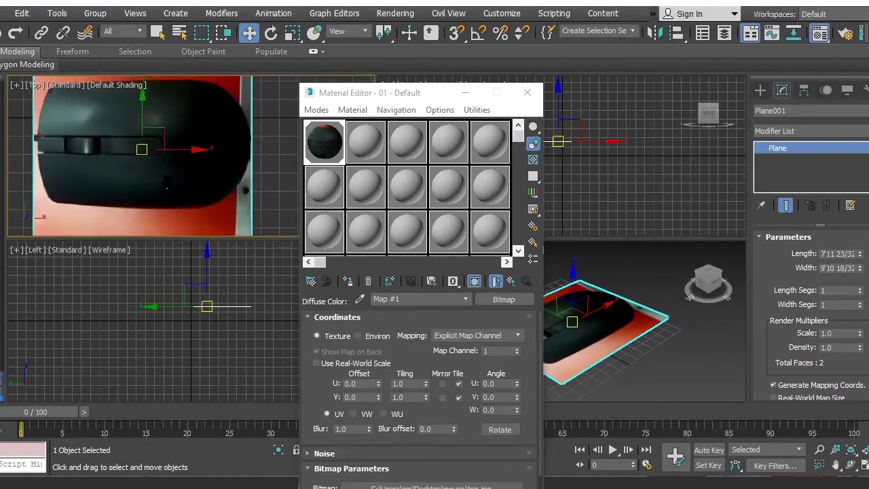
scroll(166, 187, down, 2)
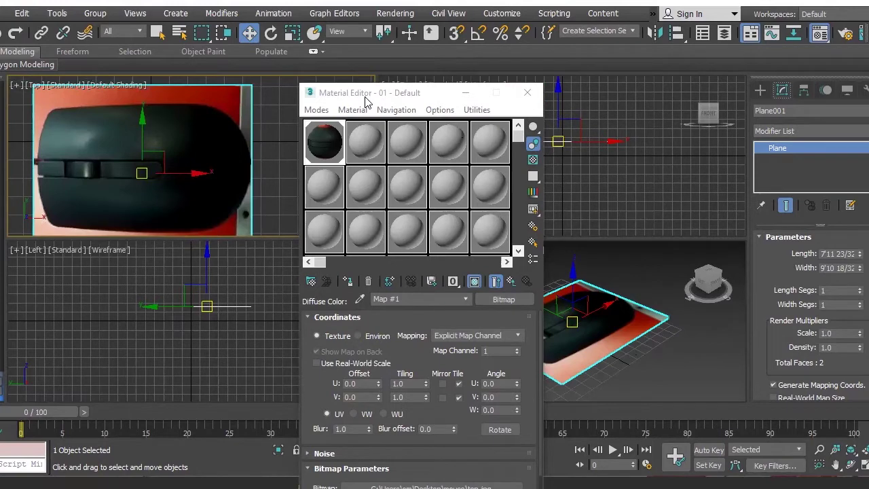
drag(365, 101, 192, 221)
click(354, 213)
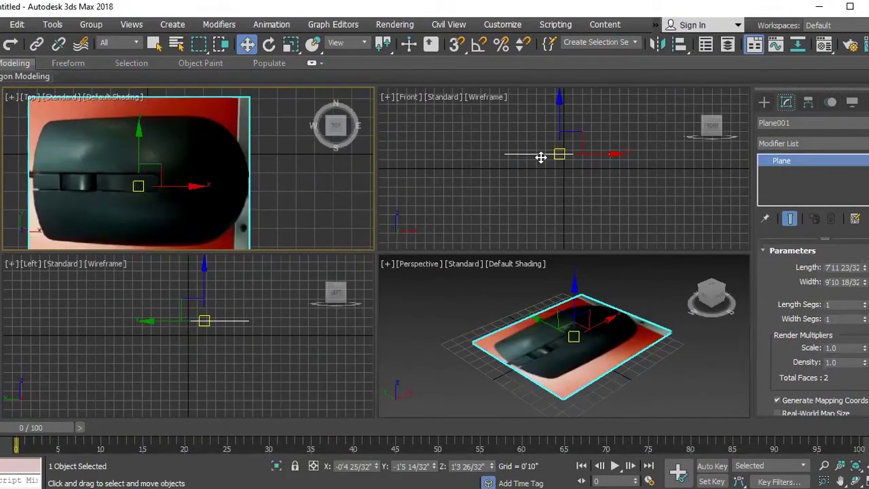
- Set Angle Snap to 90° and Shift-rotate a single copy of the plane upright as Plane002
click(558, 119)
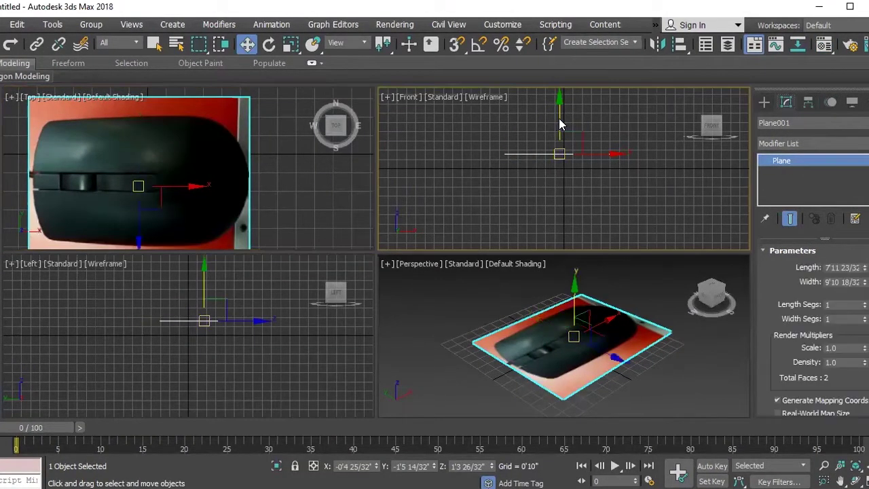
right_click(477, 47)
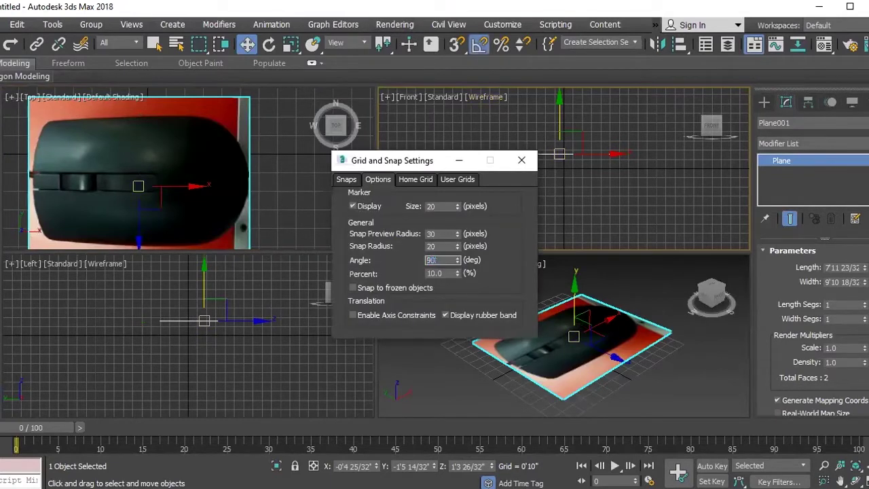
click(583, 201)
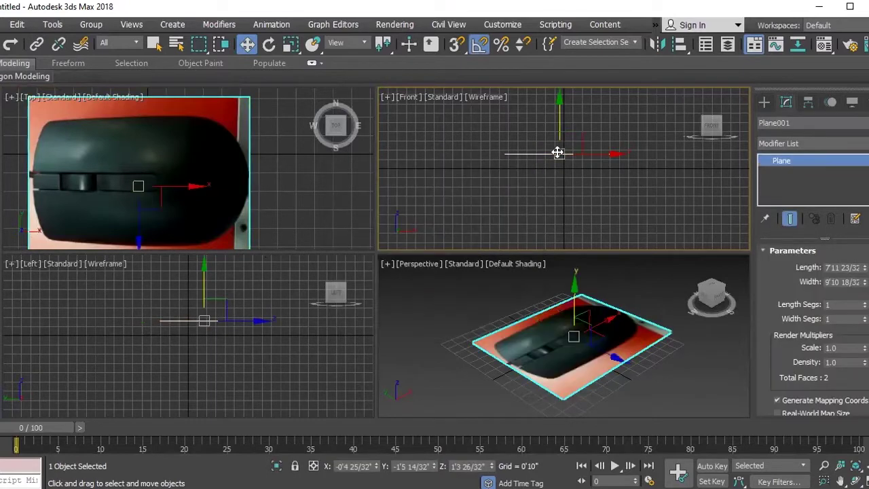
key(e)
mouse_move(558, 140)
shift+mouse_down()
mouse_move(558, 155)
mouse_move(558, 147)
shift+mouse_up()
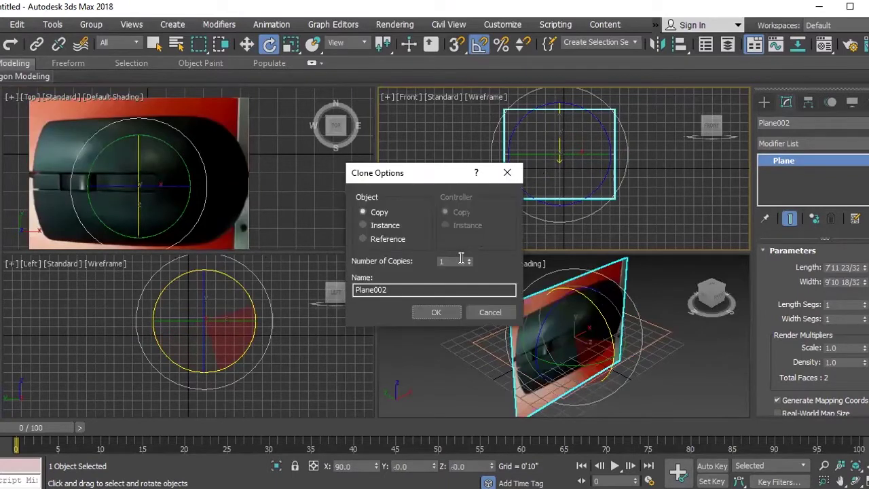
click(459, 310)
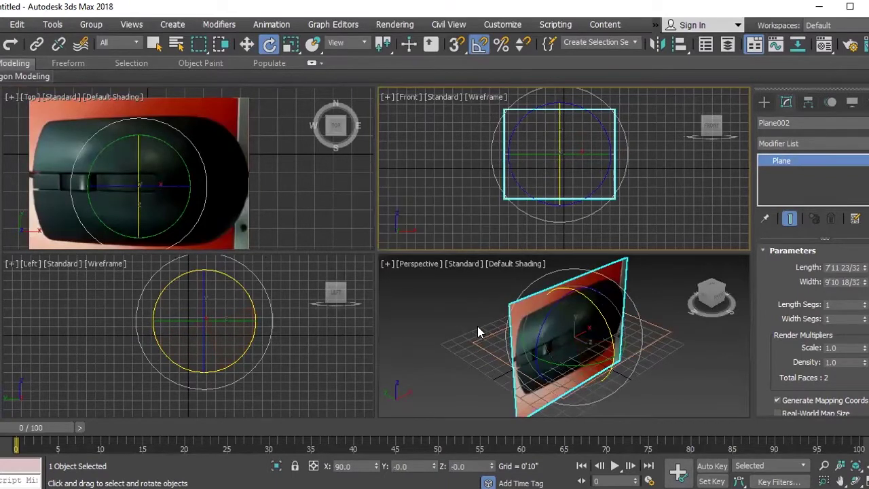
- Move Plane002 along Y to 8'7 4/32" at the end of the base photo
mouse_move(477, 326)
alt+middle_down()
mouse_move(473, 287)
mouse_move(425, 301)
mouse_move(556, 337)
alt+middle_up()
key(w)
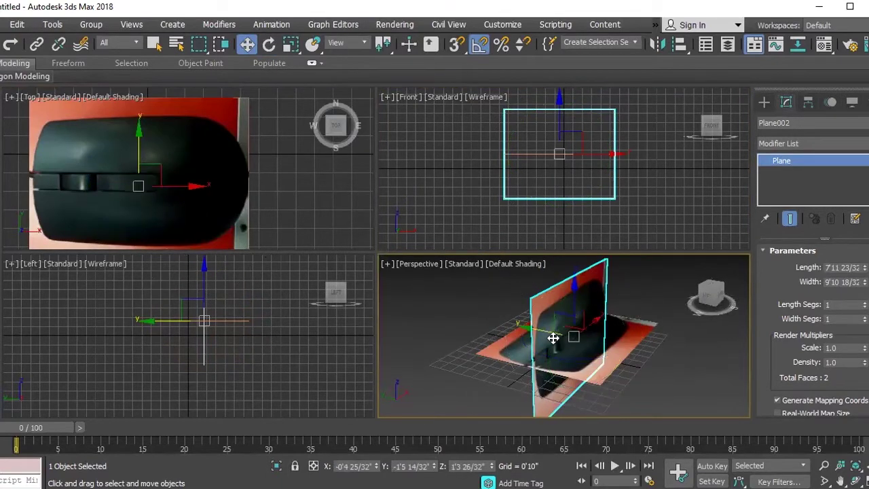
alt+middle_drag(502, 314, 430, 299)
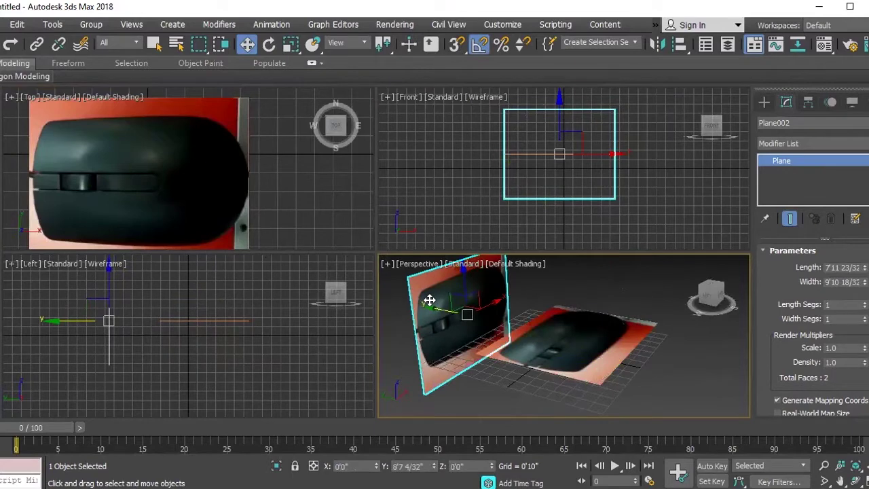
click(479, 204)
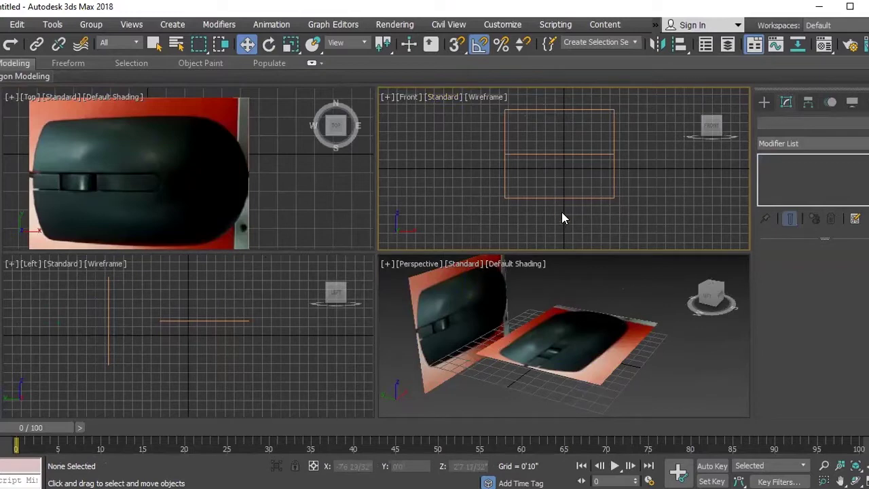
- Reselect Plane002 and give it side.jpg as the second material's Bitmap diffuse map, shown in viewport
key(ctrl+z)
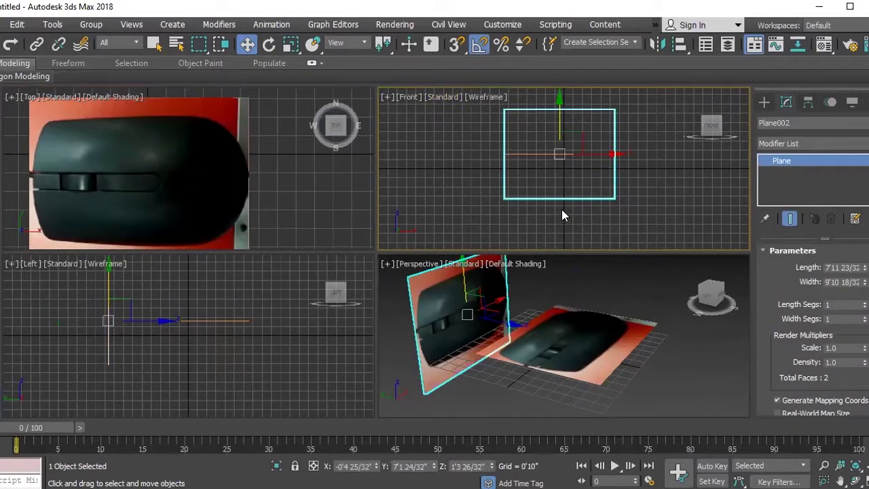
key(F3)
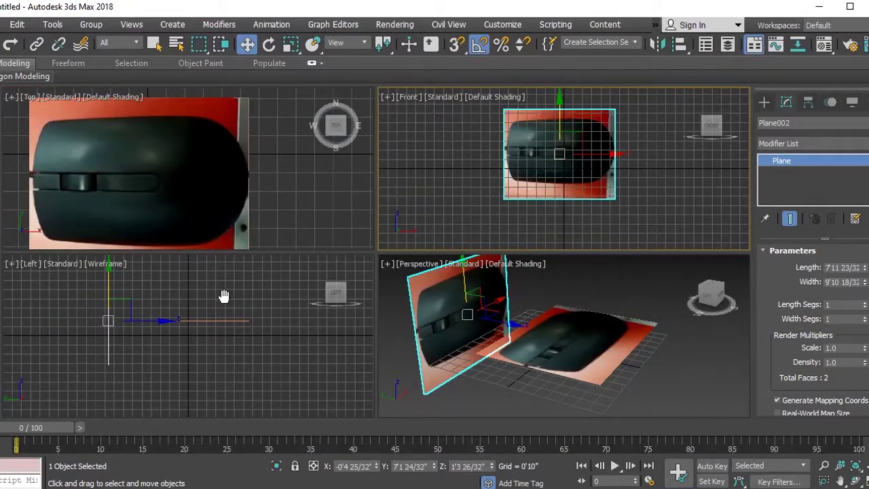
key(m)
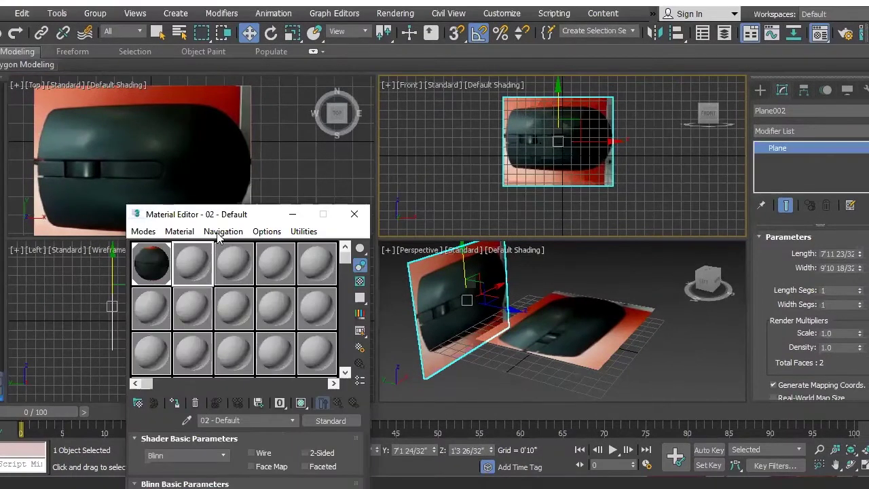
drag(150, 214, 118, 100)
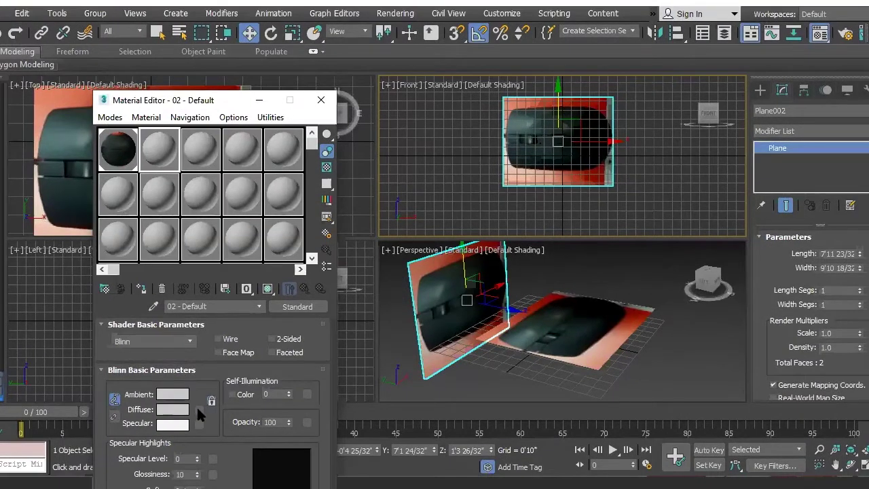
click(198, 409)
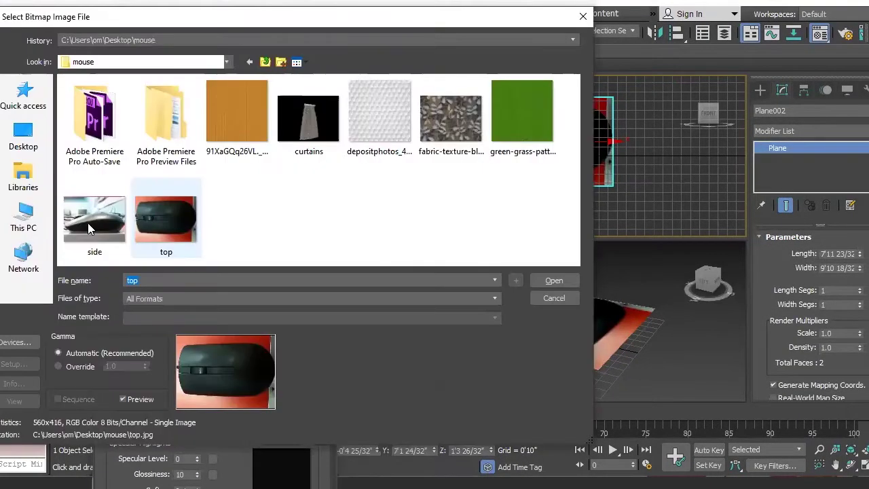
click(95, 218)
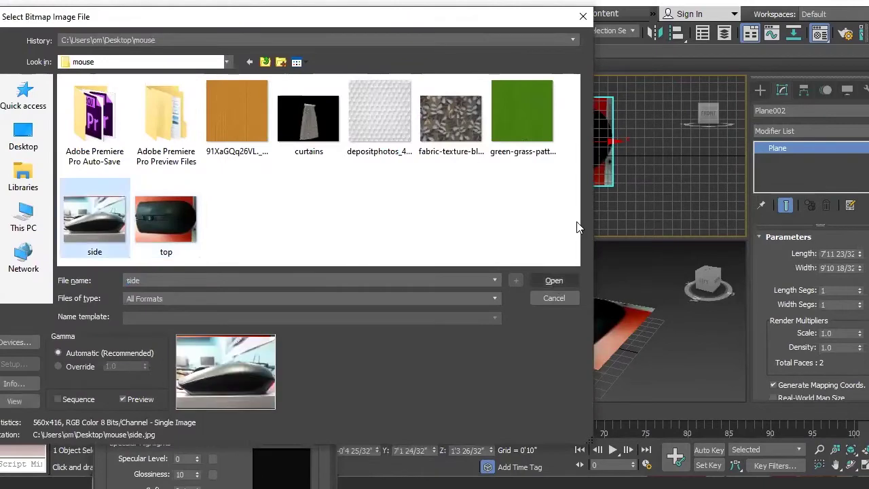
double_click(142, 281)
key(Return)
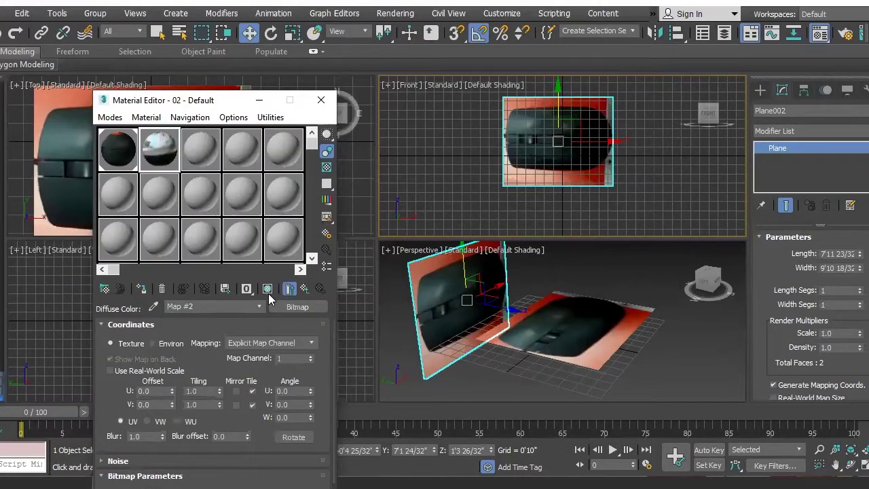
click(267, 289)
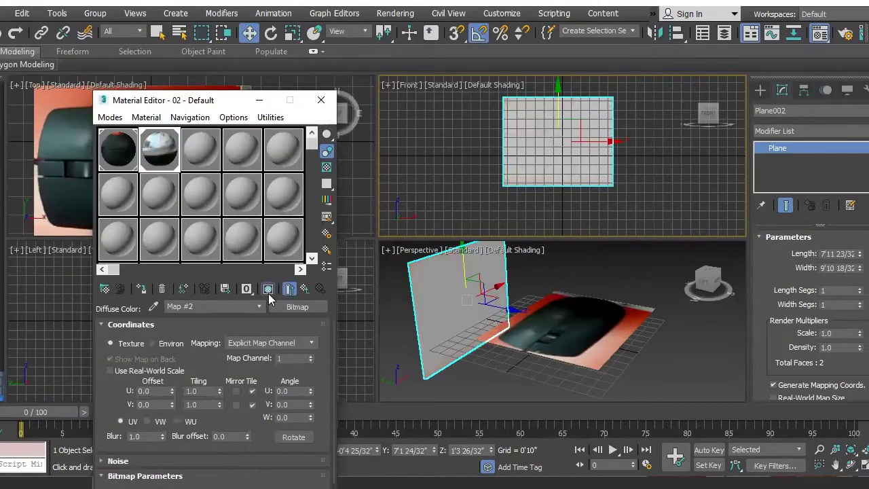
click(570, 190)
- Hide the front view's grid, maximize the viewport, and switch to the Perspective view
key(g)
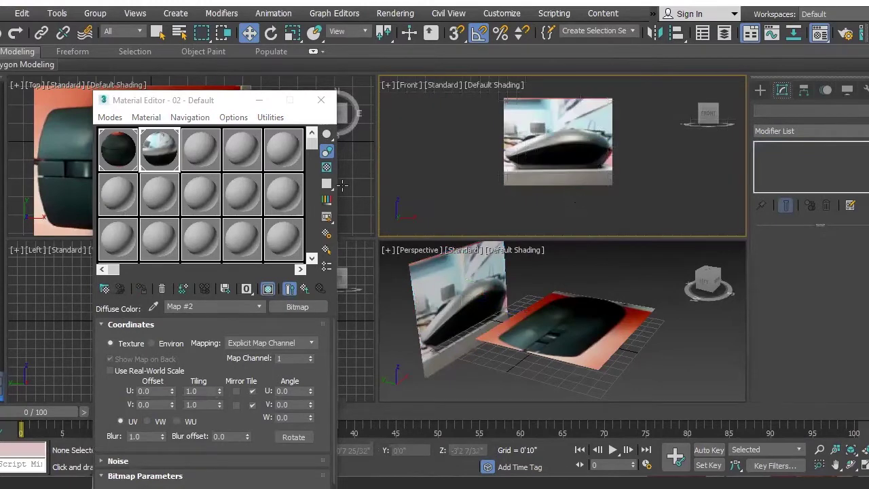
key(alt+w)
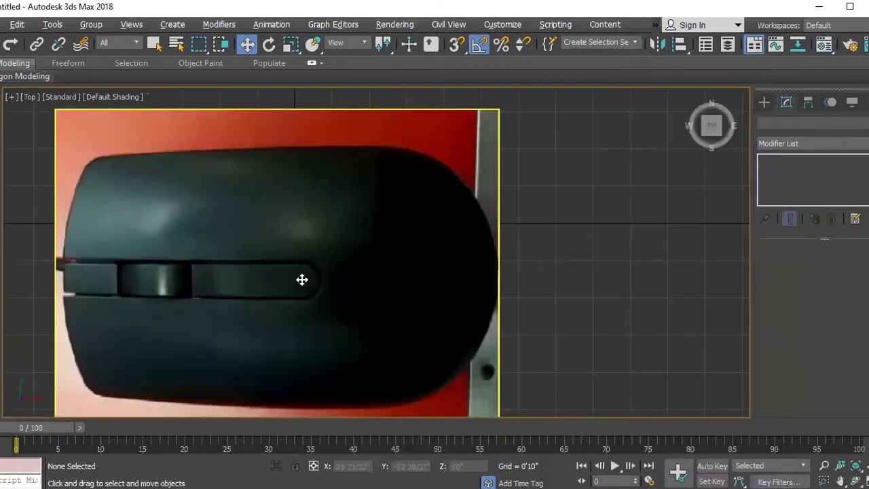
scroll(302, 279, down, 4)
scroll(302, 279, down, 1)
click(302, 279)
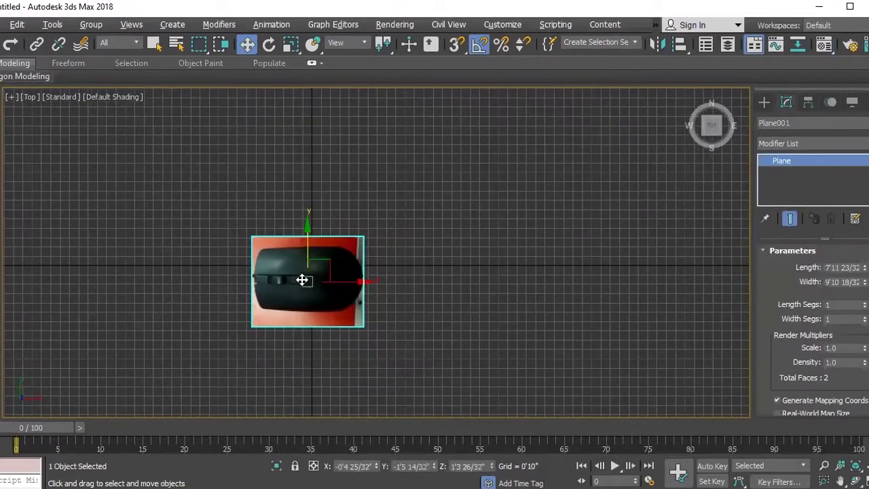
key(f)
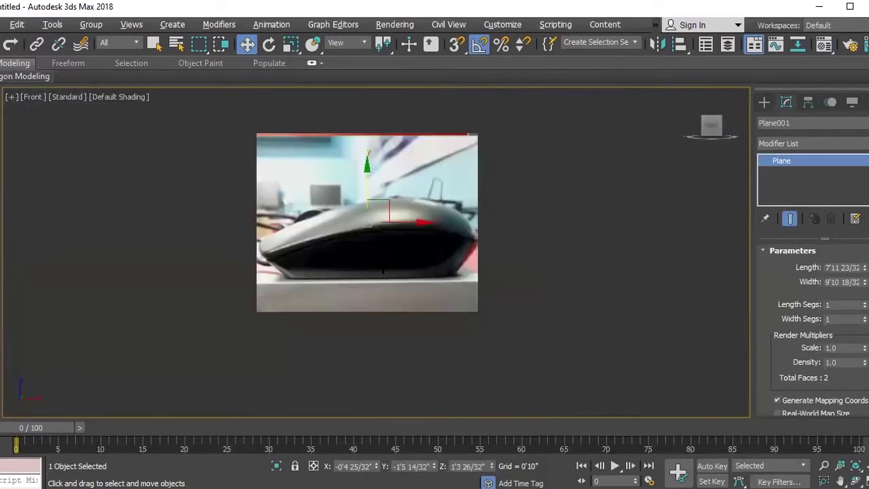
scroll(370, 227, down, 3)
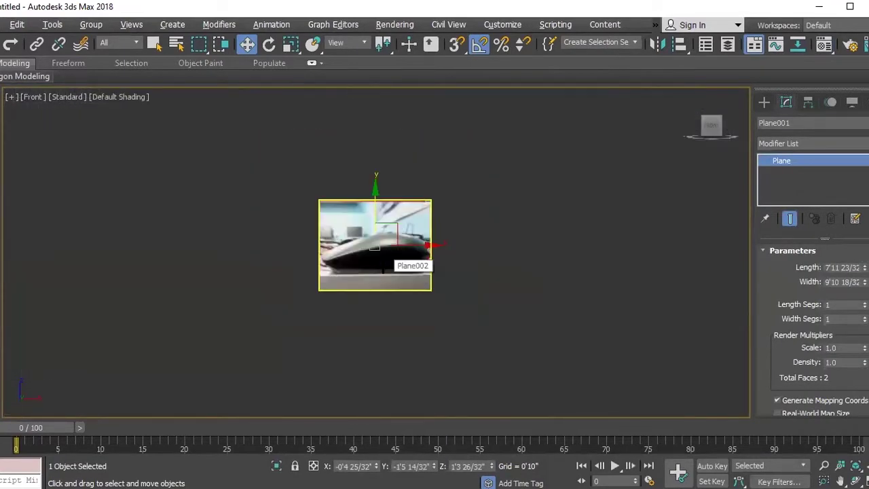
key(p)
scroll(271, 305, up, 3)
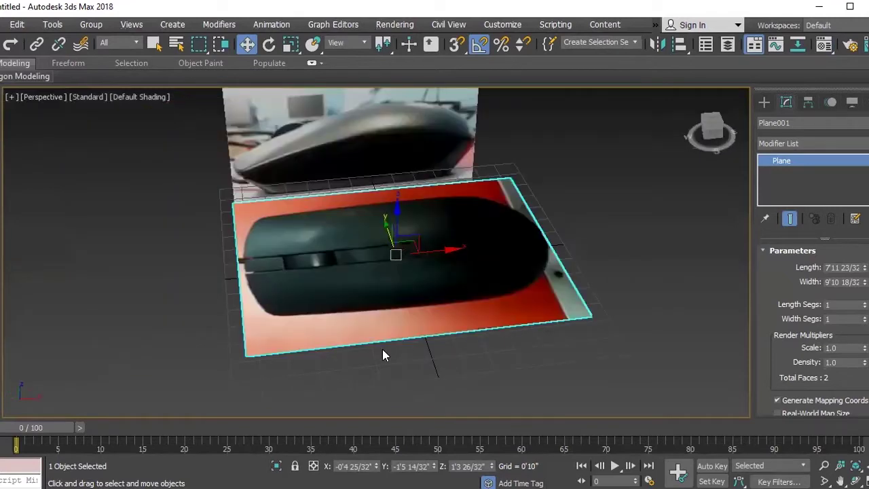
scroll(222, 278, down, 5)
- Select both reference planes and zero their X, Y and Z positions
key(ctrl+a)
key(z)
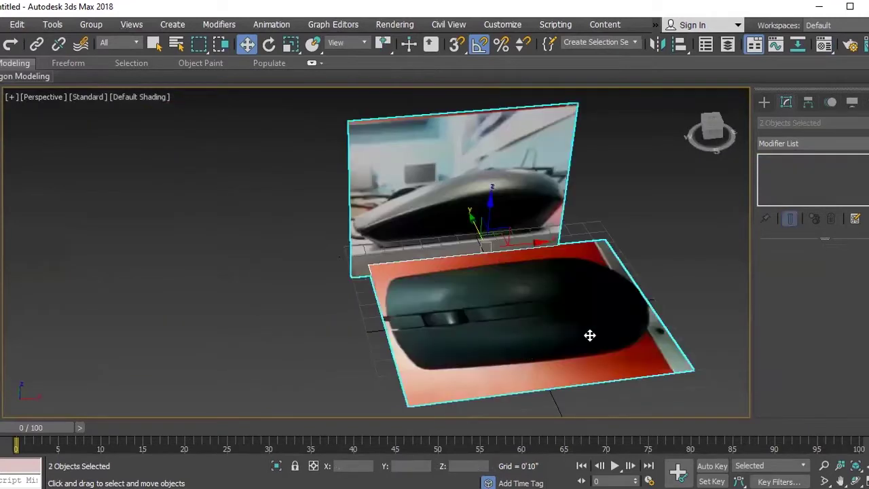
click(352, 466)
key(Tab)
text(0)
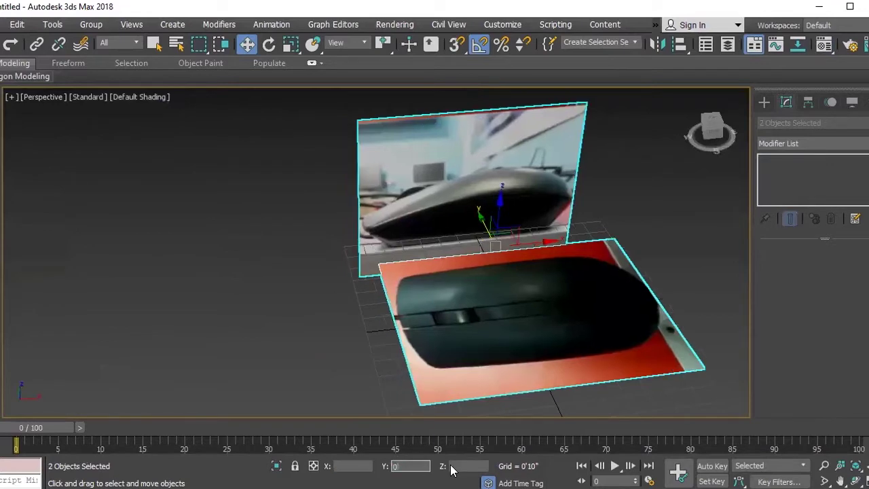
key(Tab)
key(Return)
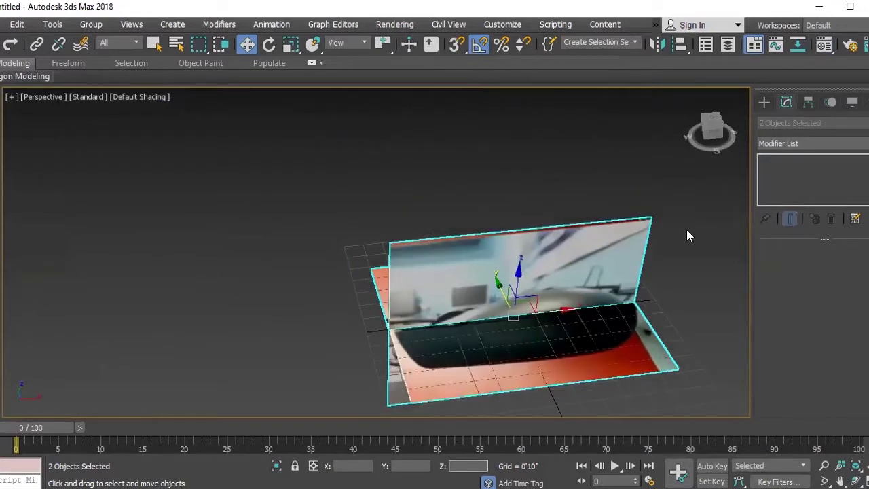
key(ctrl+d)
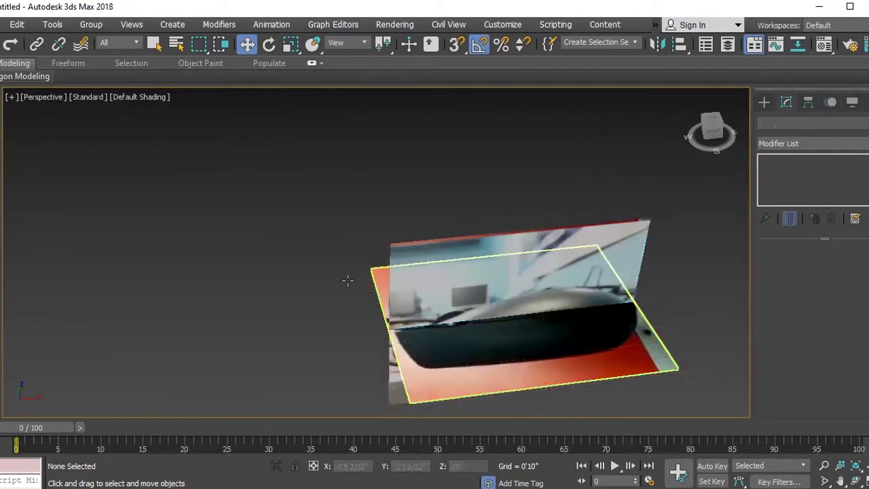
- Lower the top-photo plane below the side photo and nudge it slightly along X
alt+middle_drag(347, 280, 389, 248)
alt+middle_drag(336, 245, 354, 240)
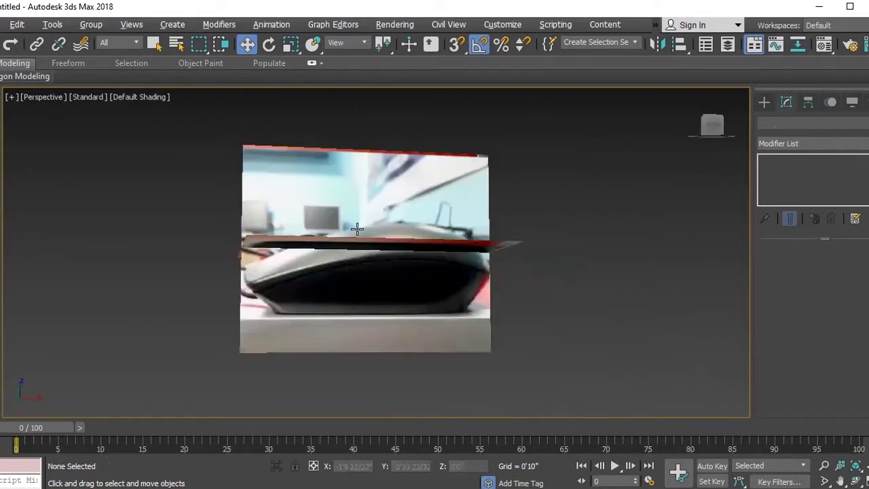
click(357, 231)
drag(362, 272, 361, 283)
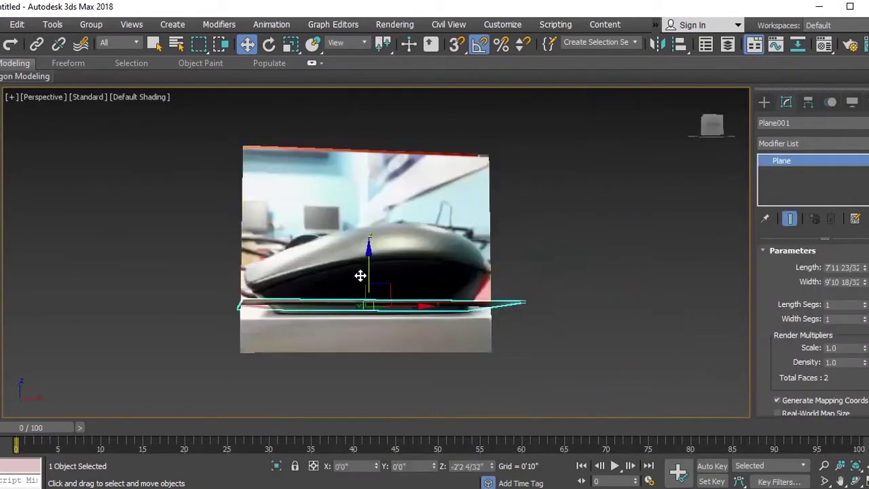
alt+middle_drag(366, 285, 351, 317)
mouse_move(301, 328)
alt+middle_down()
mouse_move(297, 341)
mouse_move(341, 332)
mouse_move(353, 345)
alt+middle_up()
alt+middle_drag(333, 303, 343, 301)
drag(398, 290, 401, 290)
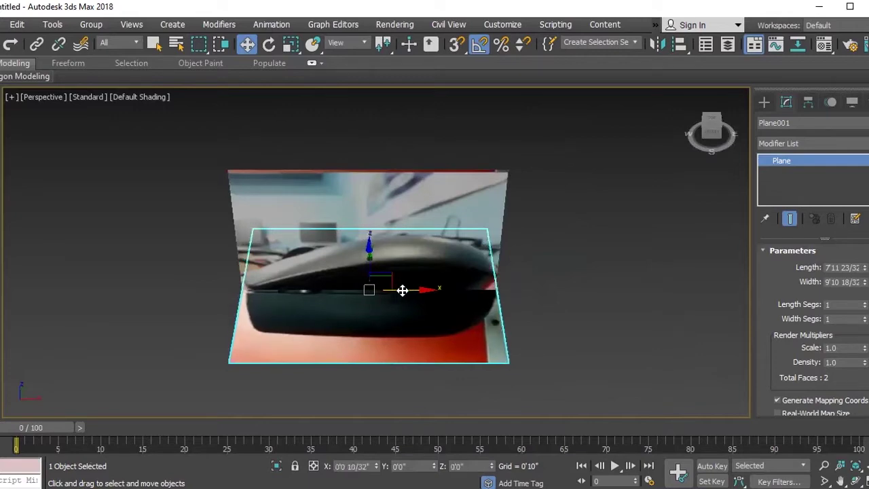
click(667, 297)
- Move the side-photo plane Plane002 far to the side along Y
alt+middle_drag(413, 267, 405, 200)
click(405, 200)
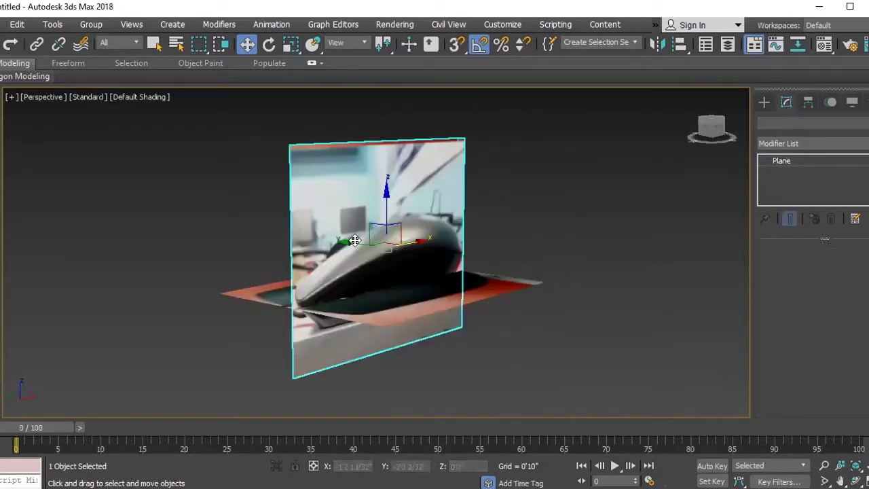
drag(406, 199, 251, 226)
mouse_move(250, 226)
alt+middle_down()
mouse_move(227, 262)
mouse_move(235, 270)
alt+middle_up()
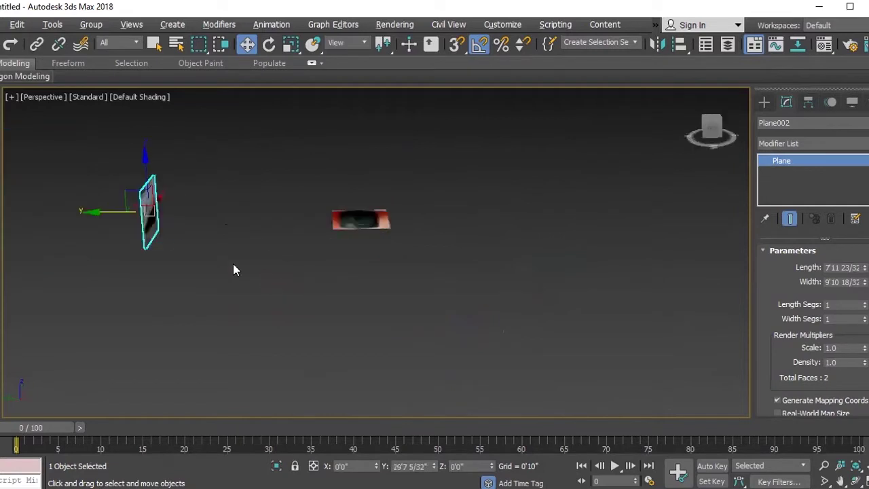
drag(101, 210, 6, 211)
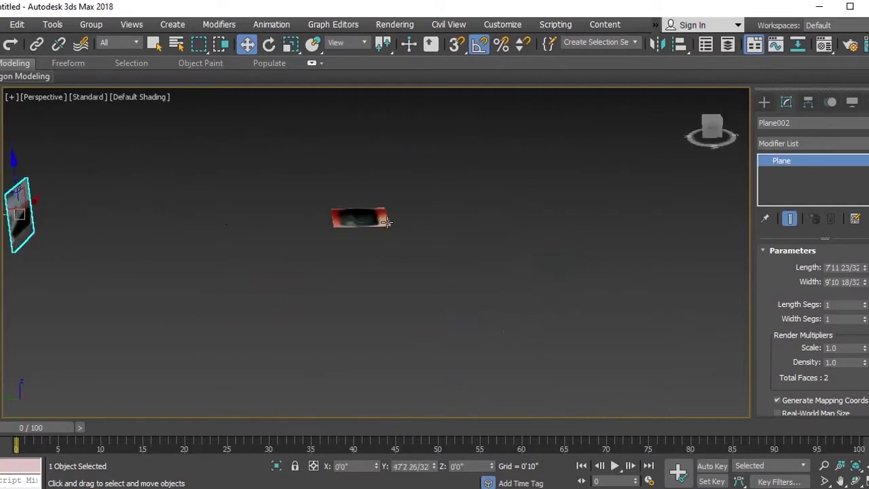
- Move Plane001 far down to Z -37'6 13/32" and frame its photo in the Top view
click(359, 217)
alt+middle_drag(316, 283, 359, 170)
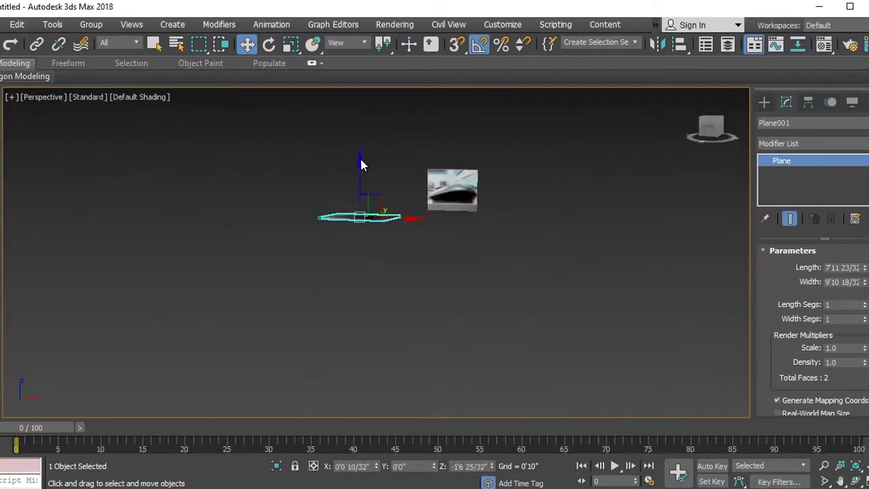
click(359, 189)
click(358, 221)
drag(358, 170, 357, 411)
key(z)
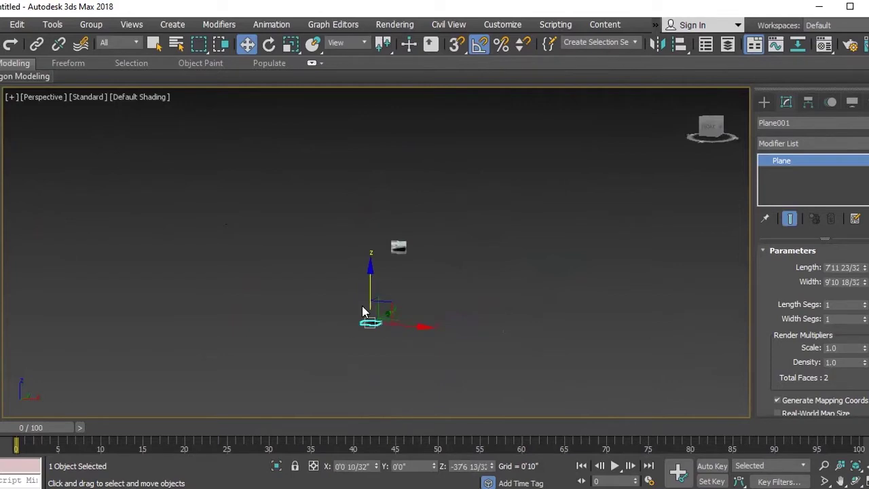
alt+middle_drag(352, 325, 451, 352)
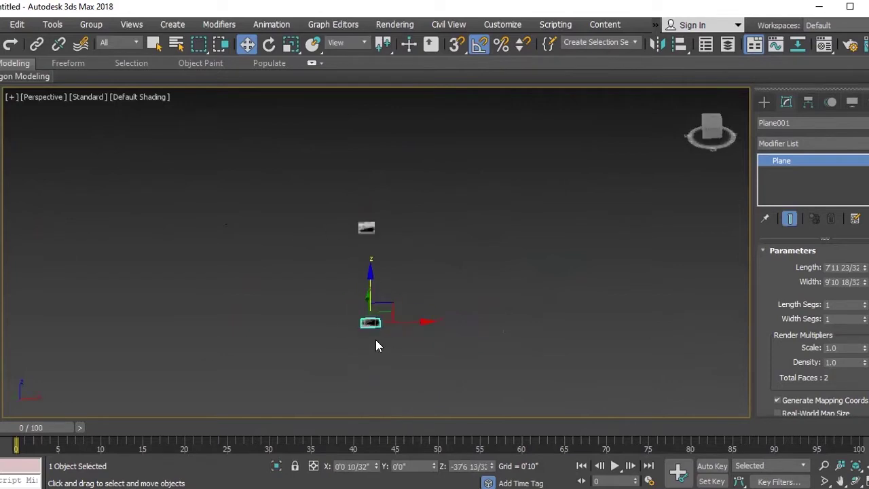
key(t)
key(z)
middle_drag(349, 258, 382, 258)
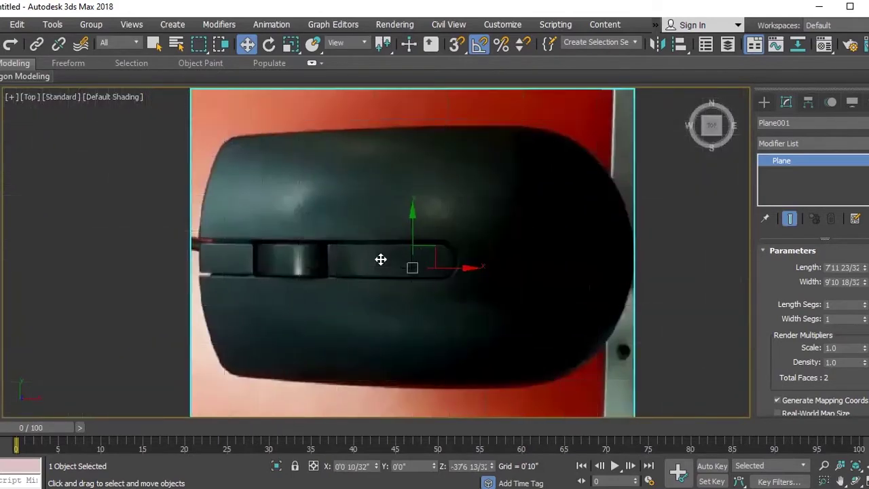
- Draw a box, Box001, covering the mouse outline in the top view
click(764, 102)
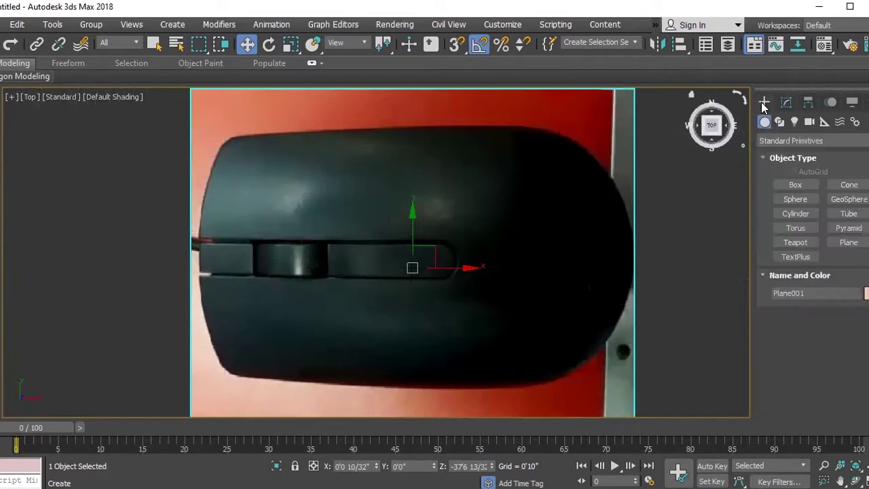
click(795, 185)
drag(210, 145, 620, 373)
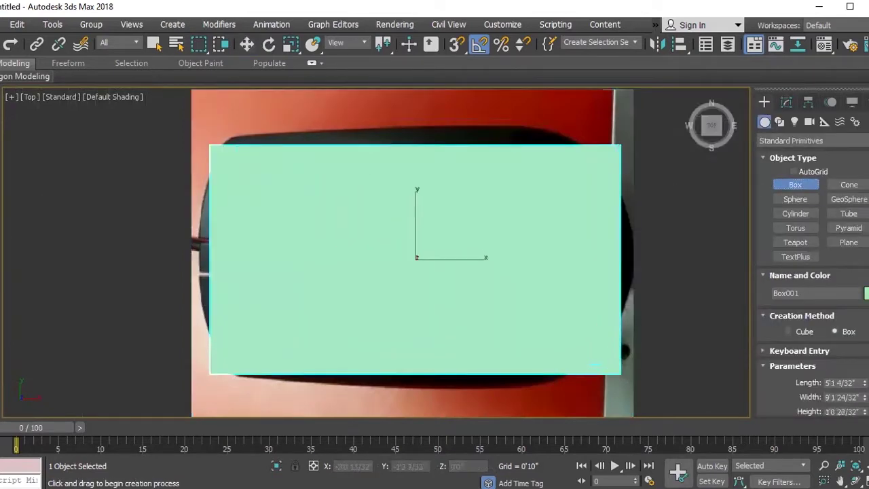
- Switch to a two-viewport layout with both views shaded with edges and grids hidden
click(6, 397)
click(14, 413)
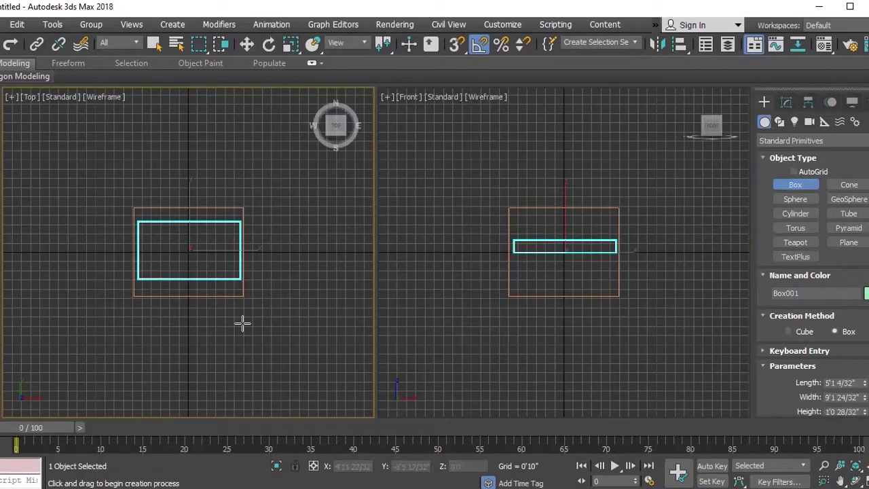
key(F4)
key(g)
click(617, 327)
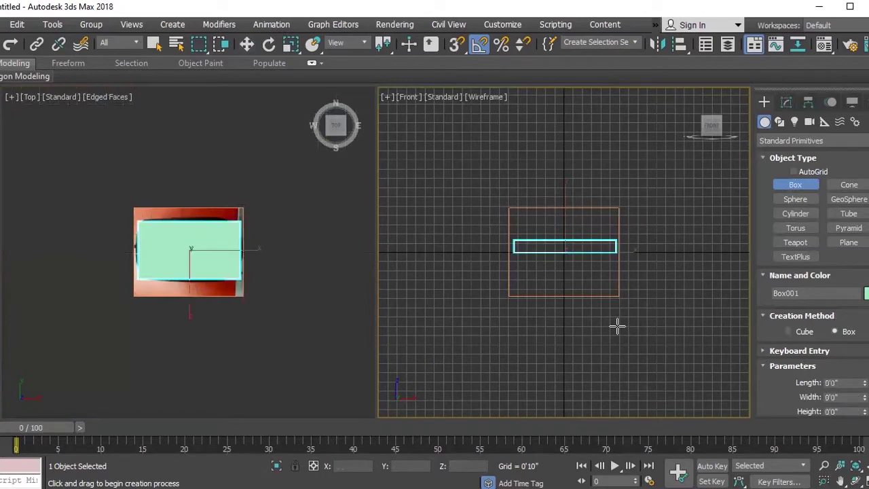
key(F4)
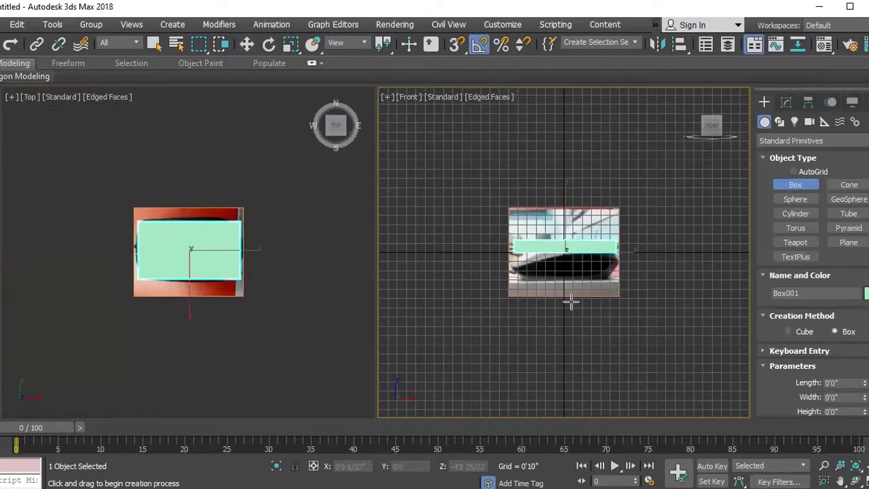
key(g)
scroll(156, 285, up, 4)
scroll(190, 227, down, 1)
middle_drag(191, 226, 163, 295)
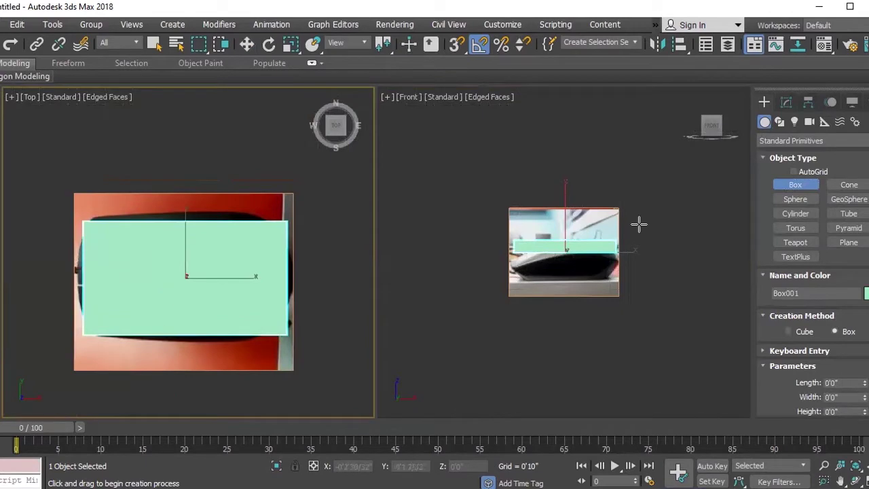
- Make the left viewport Front and the right viewport Top
click(333, 325)
key(f)
click(566, 237)
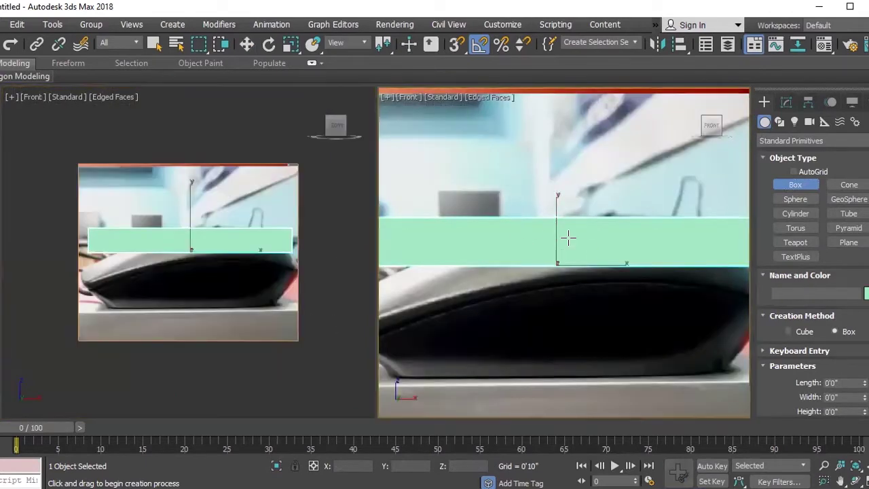
key(t)
scroll(558, 263, down, 2)
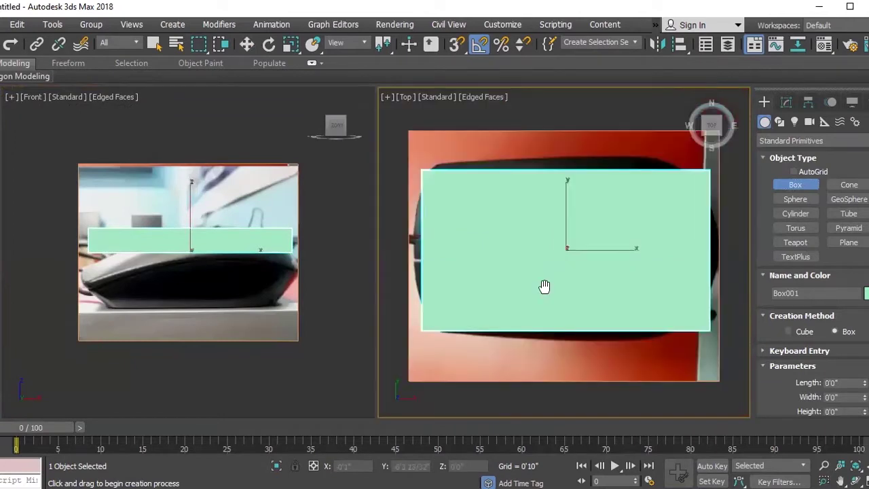
scroll(543, 286, down, 3)
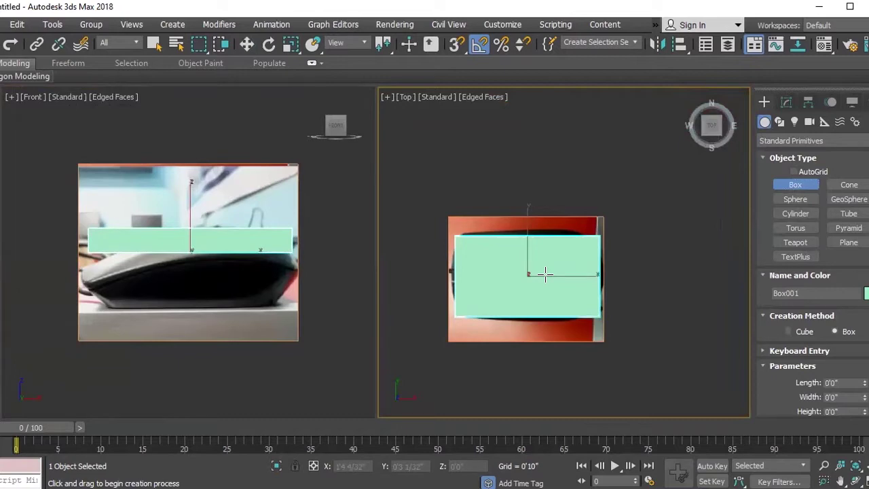
- Make Box001 see-through over the photos with Alt+X
key(alt+x)
scroll(515, 277, up, 5)
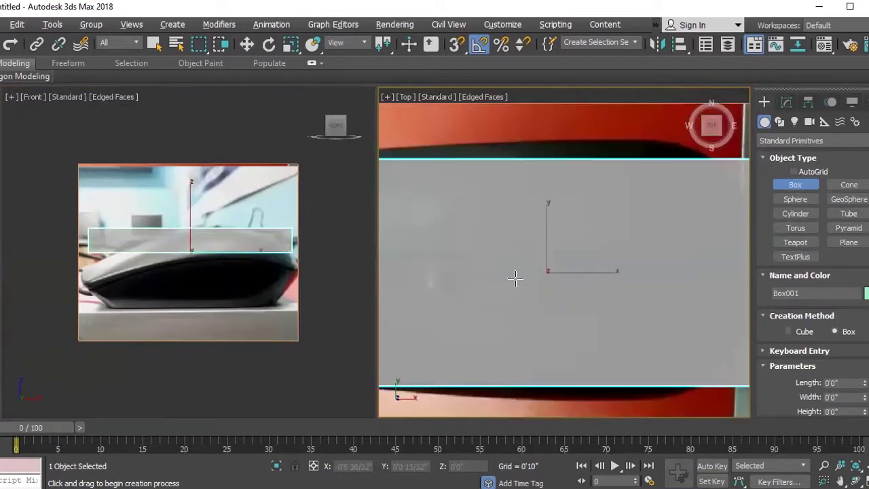
scroll(515, 278, down, 2)
key(w)
right_click(518, 273)
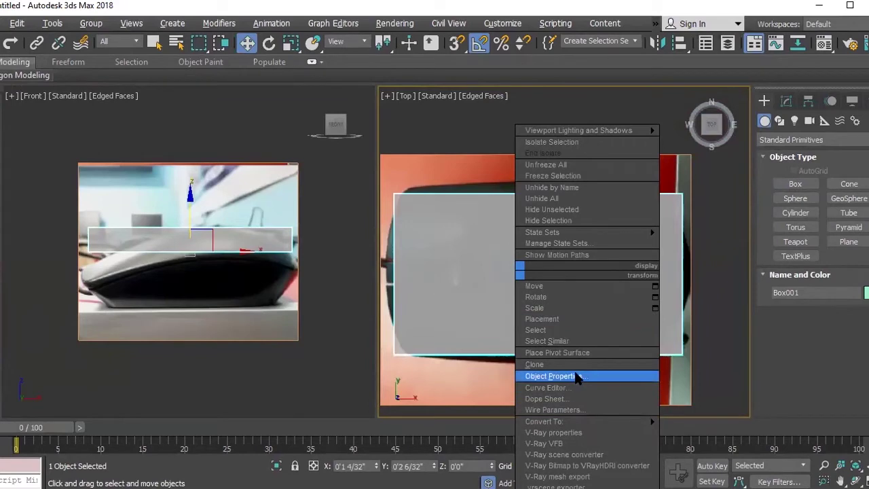
- Lower Box001's Visibility in Object Properties so it is faintly transparent
click(576, 378)
drag(491, 217, 420, 216)
text(0.2)
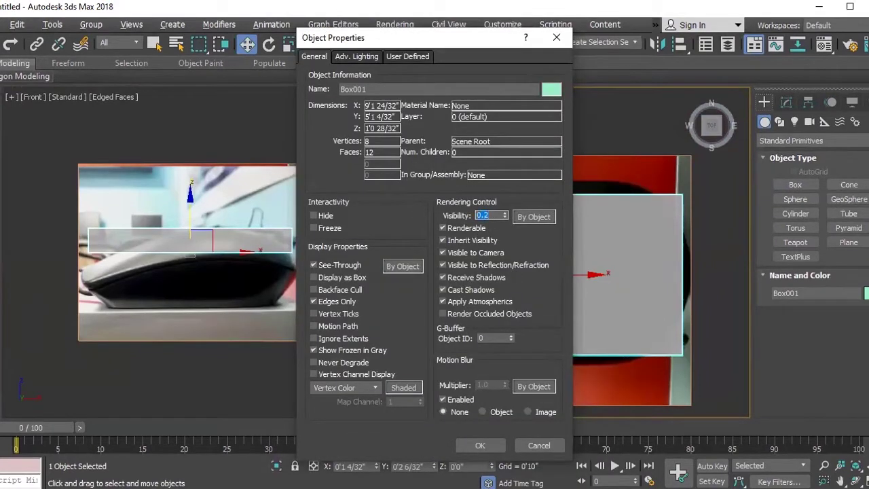
click(480, 445)
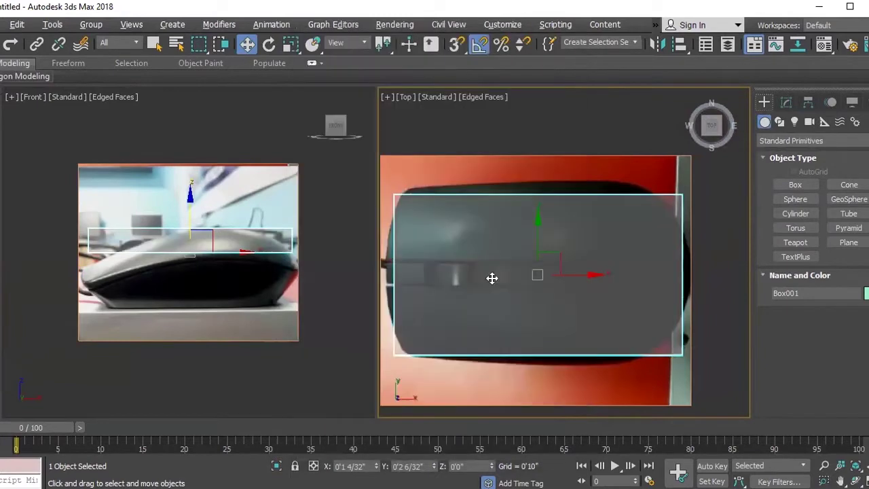
- Set the box's Length Segs to 4 and convert it to an Editable Poly
click(786, 102)
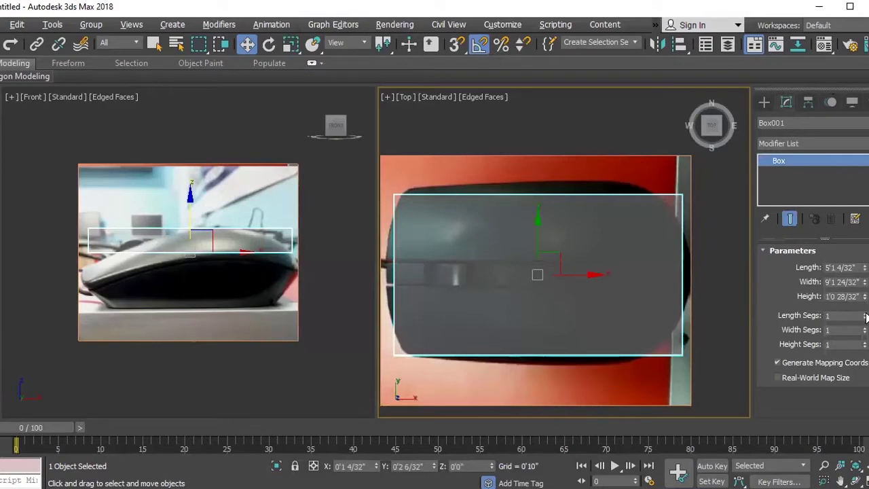
click(865, 313)
click(865, 313)
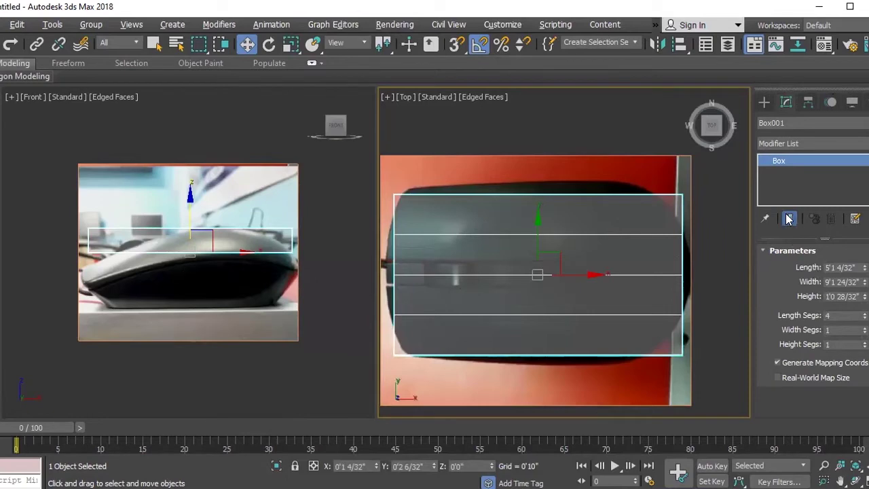
click(864, 313)
click(864, 318)
right_click(560, 270)
mouse_move(586, 420)
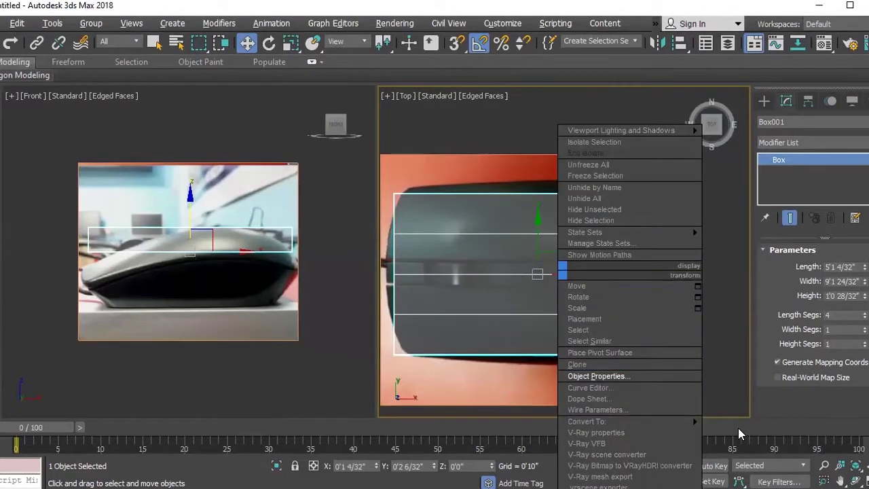
click(761, 433)
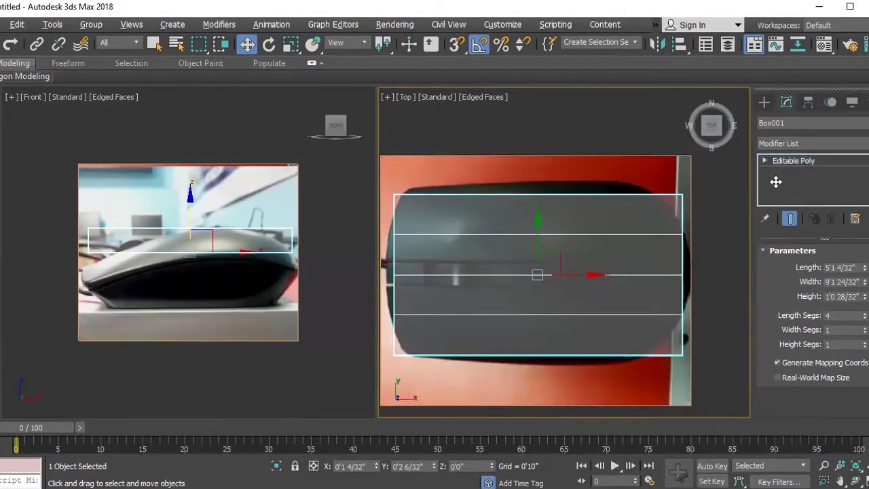
- In Vertex mode, maximize the Top view and move the right-edge vertices out to the mouse's right end
click(774, 167)
click(791, 266)
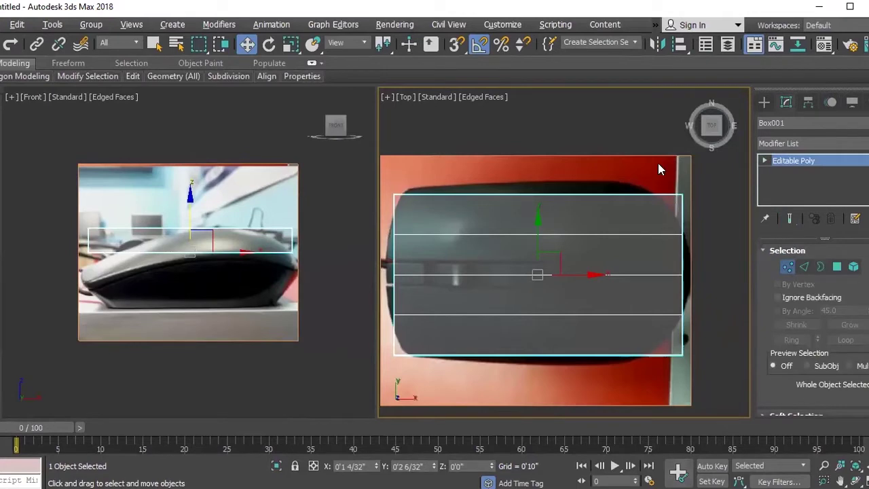
drag(707, 394, 672, 183)
middle_drag(638, 332, 648, 330)
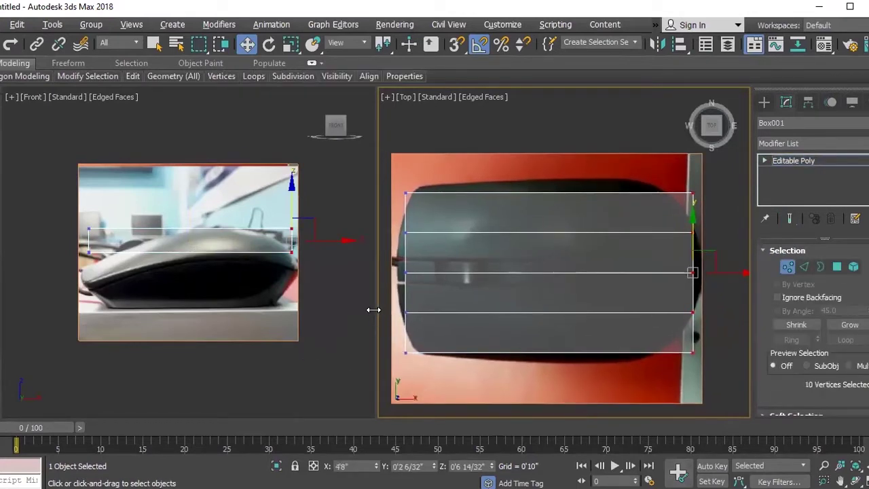
drag(195, 310, 194, 310)
key(alt+w)
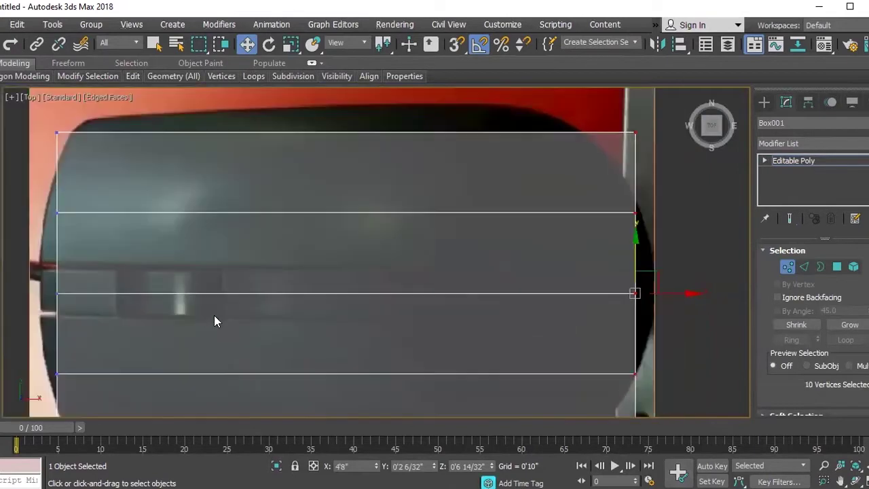
scroll(293, 293, down, 3)
middle_drag(459, 281, 475, 235)
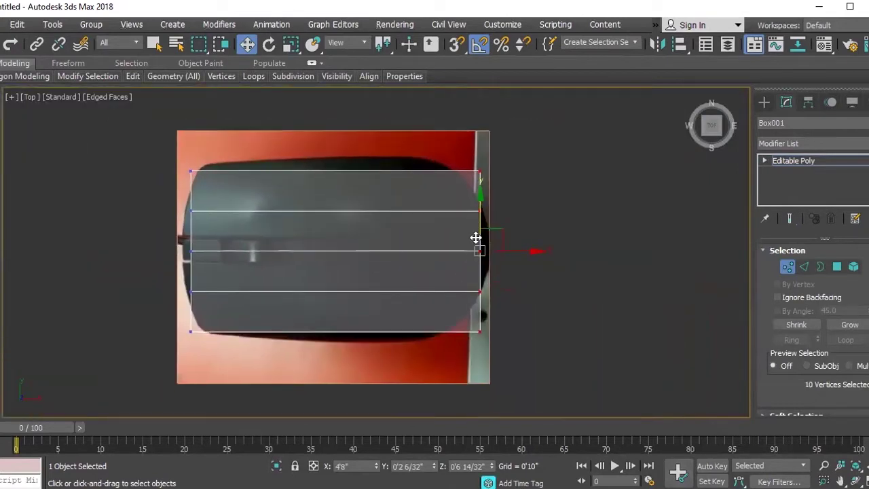
drag(510, 248, 521, 248)
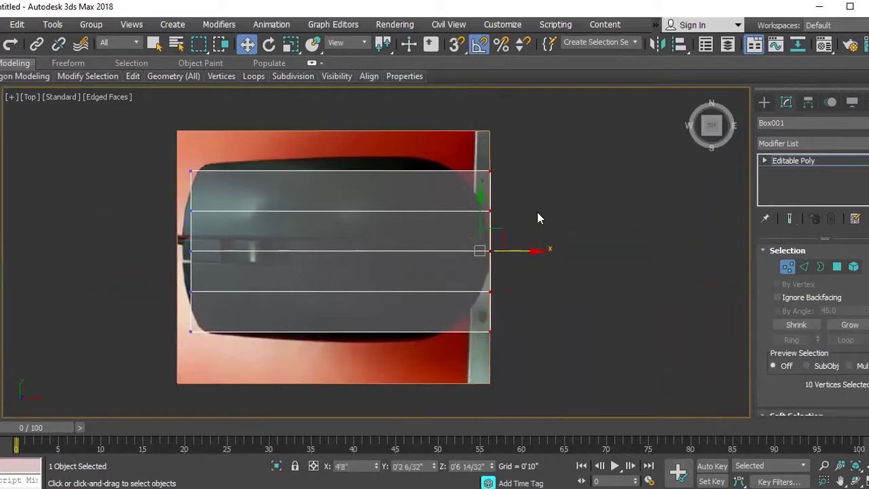
- Pull the right-edge vertices slightly inward and shift the corner vertices left to taper the right end
drag(470, 214, 470, 214)
ctrl+drag(472, 342, 511, 286)
drag(531, 248, 520, 249)
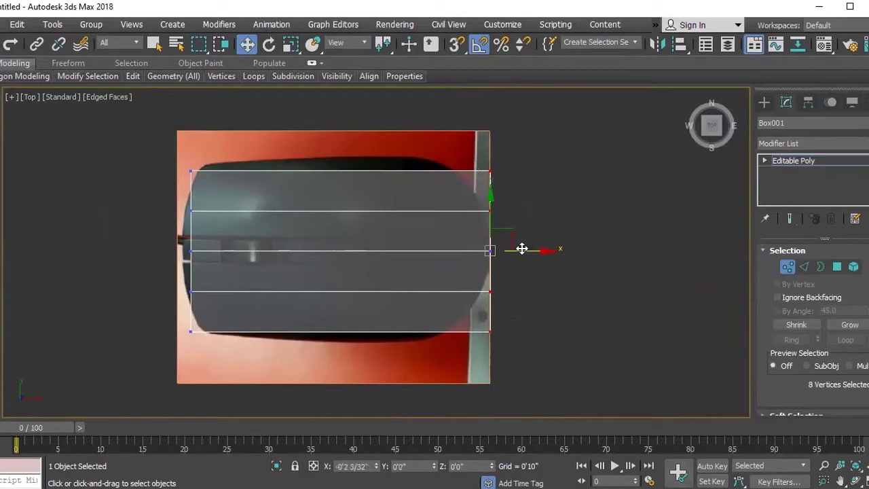
drag(509, 178, 474, 203)
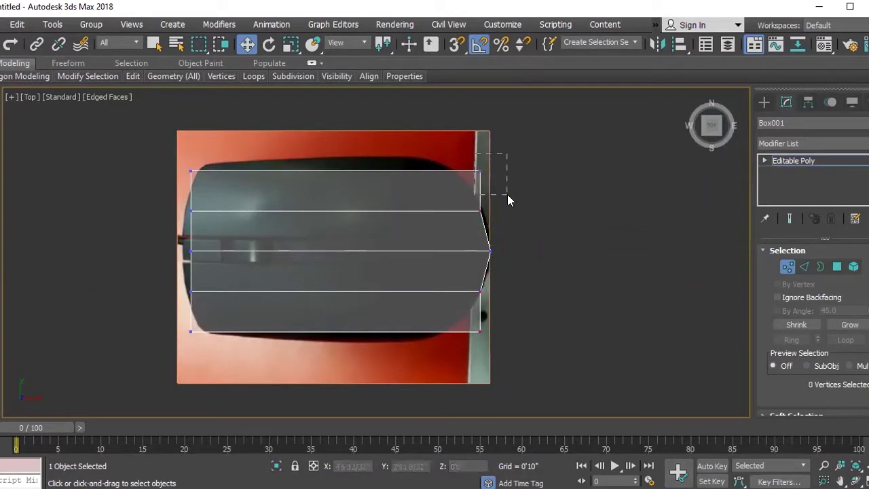
ctrl+drag(526, 359, 527, 360)
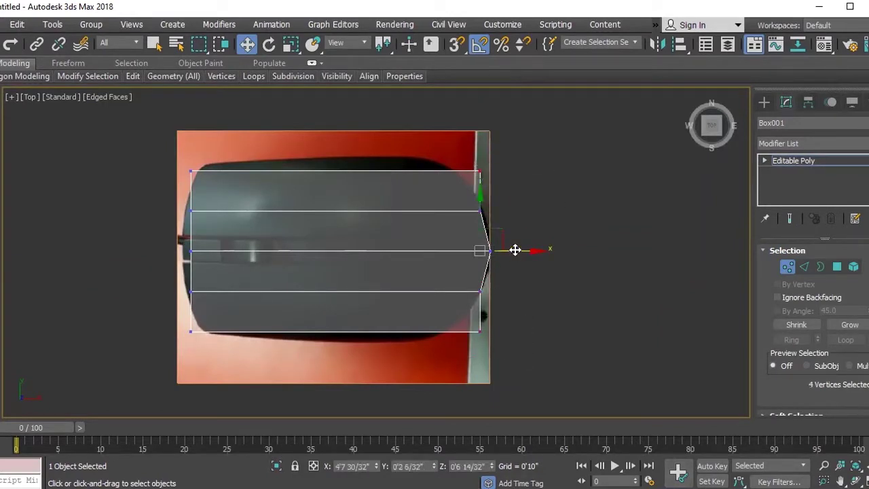
drag(515, 250, 488, 250)
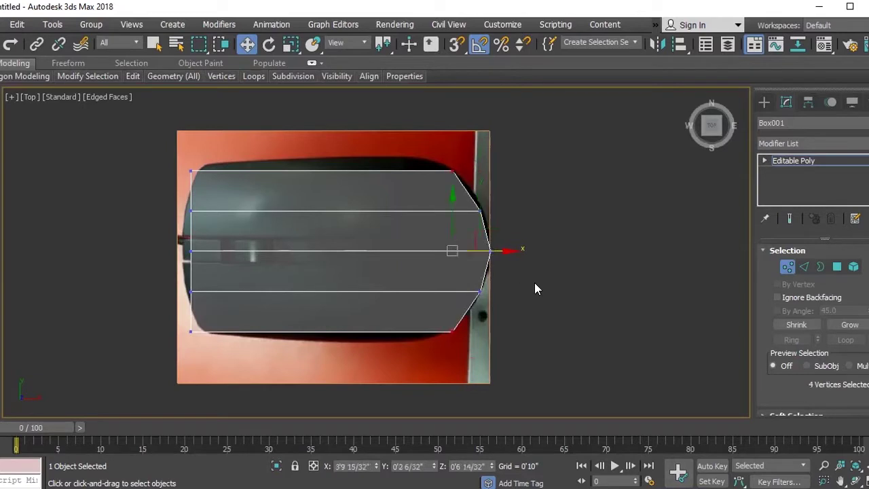
- Scale the right-end vertices apart vertically and move the corners left to follow the outline
drag(441, 153, 525, 384)
key(r)
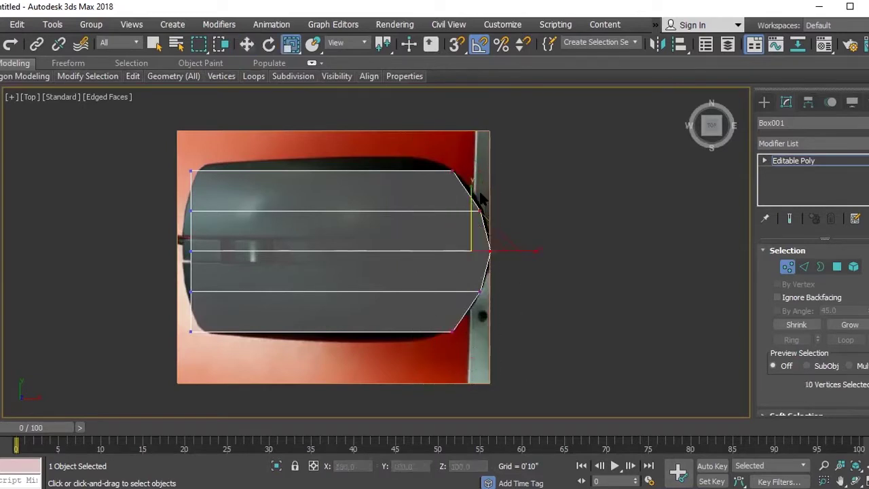
drag(473, 186, 472, 178)
key(w)
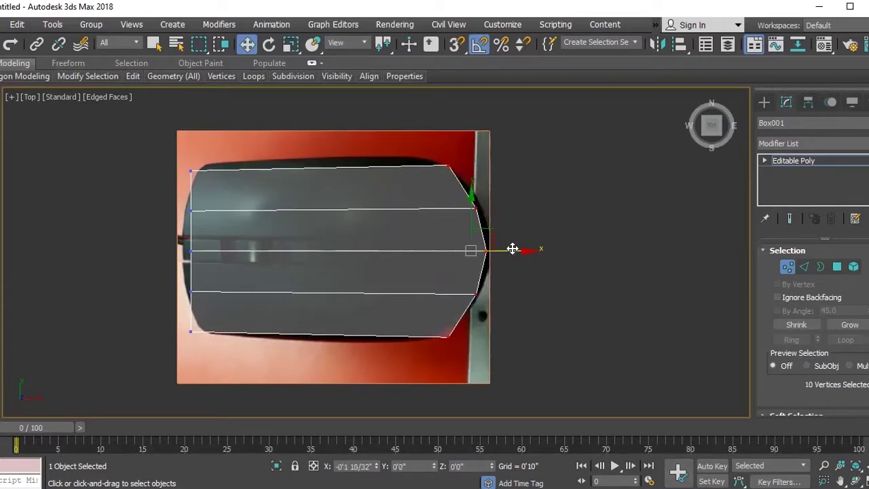
drag(423, 139, 475, 184)
ctrl+drag(491, 366, 490, 367)
drag(503, 248, 482, 248)
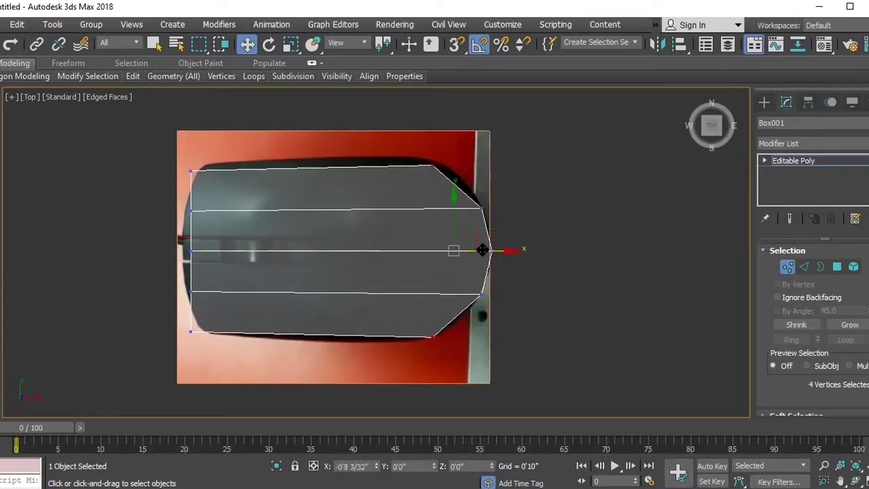
click(544, 236)
- Spread the vertices beside the right tip vertically and nudge them slightly left
ctrl+drag(492, 288, 464, 313)
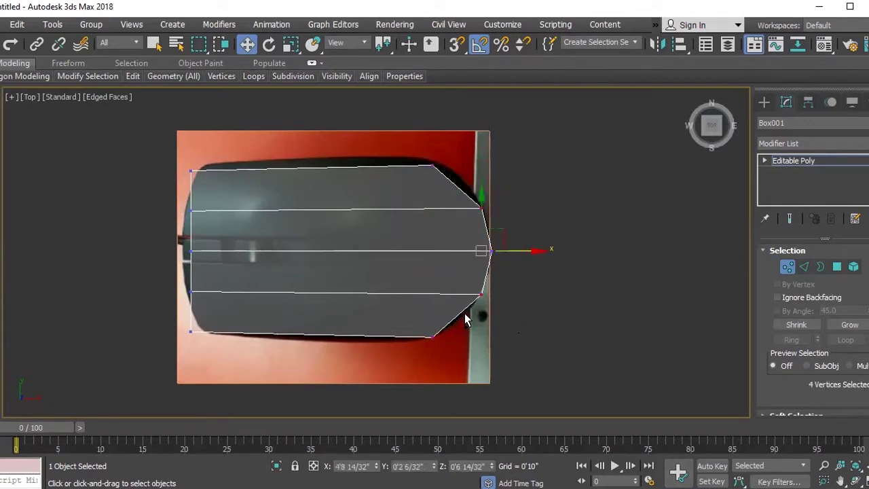
key(r)
drag(485, 178, 489, 168)
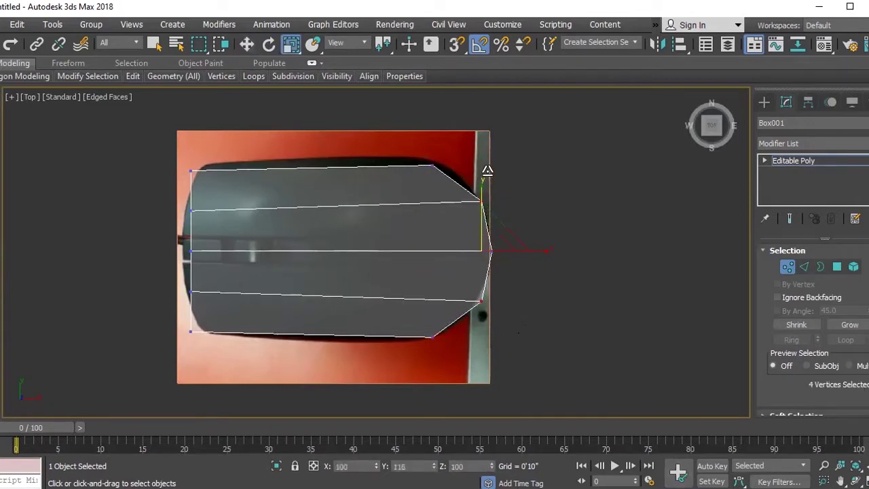
key(w)
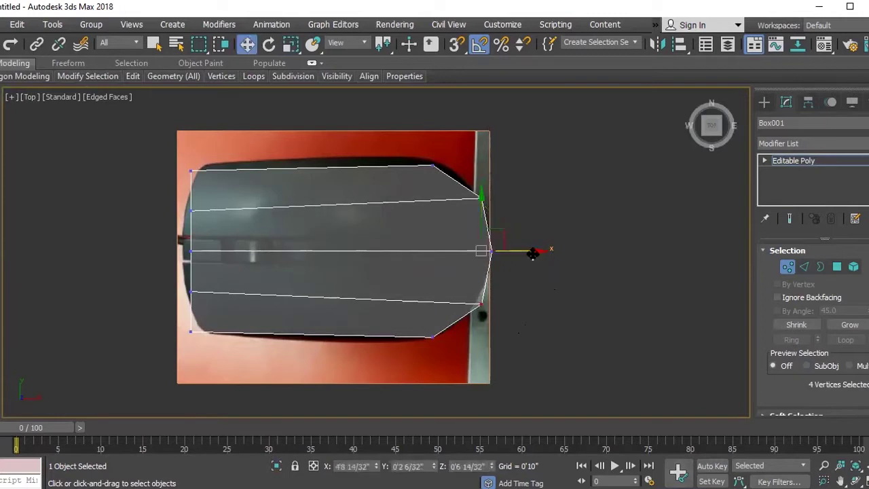
drag(525, 248, 520, 250)
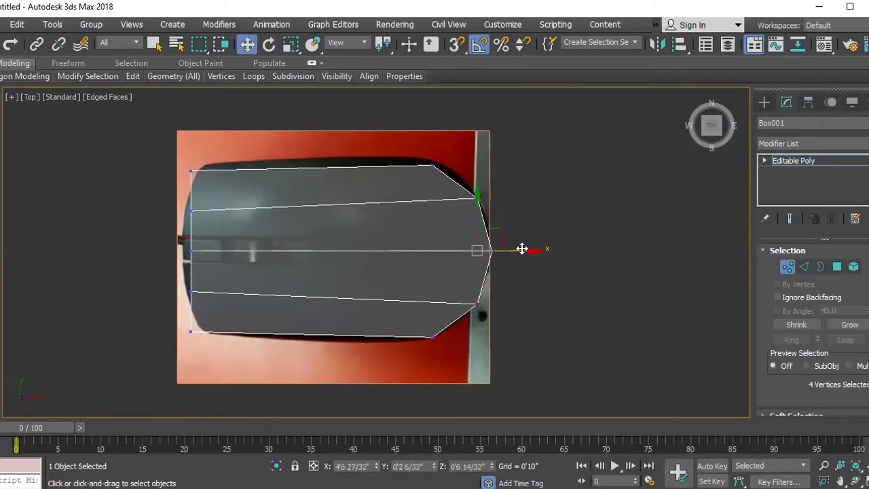
click(595, 281)
- Reselect only the Box001 mesh, separate from the reference plane, and return to Vertex mode
drag(582, 155, 365, 301)
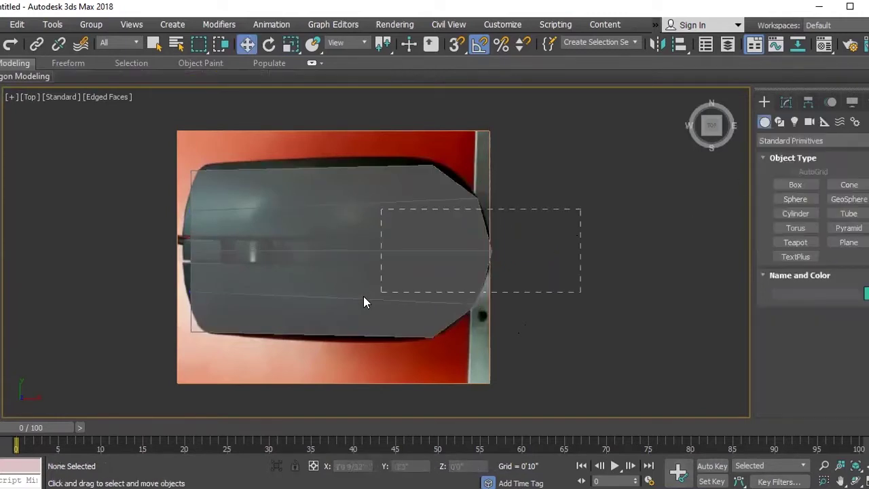
click(493, 340)
click(387, 250)
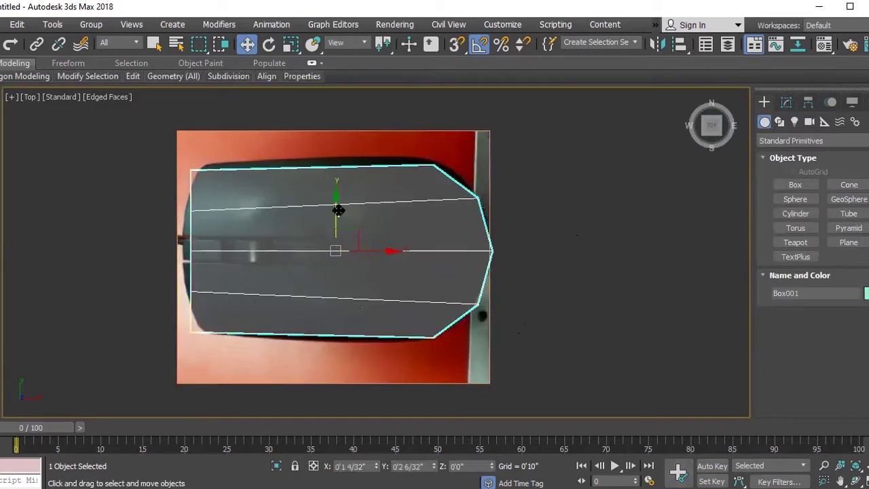
key(ctrl+d)
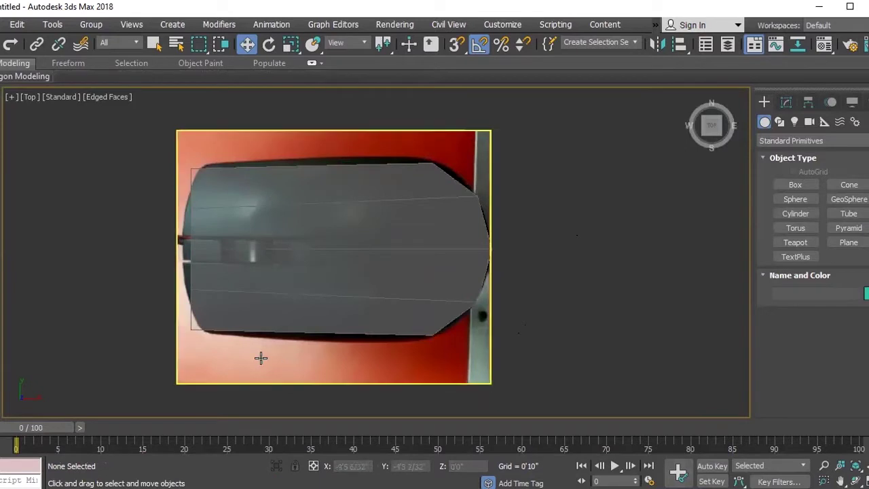
click(417, 250)
click(786, 102)
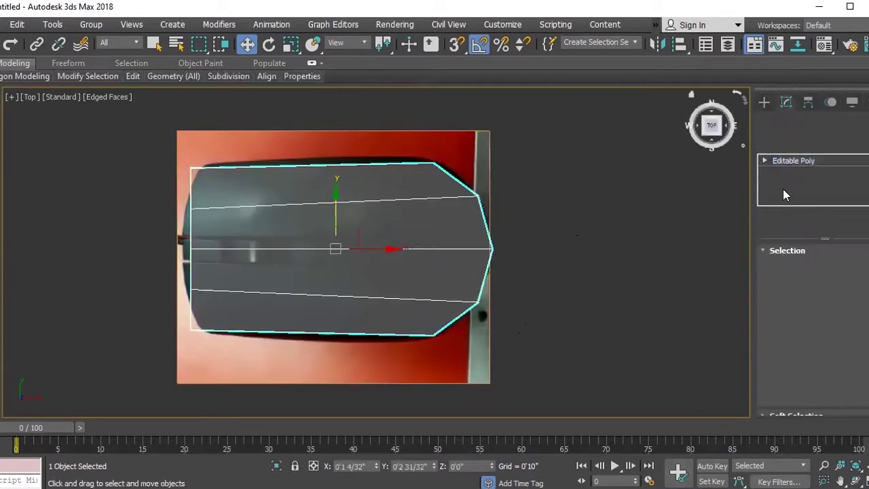
key(2)
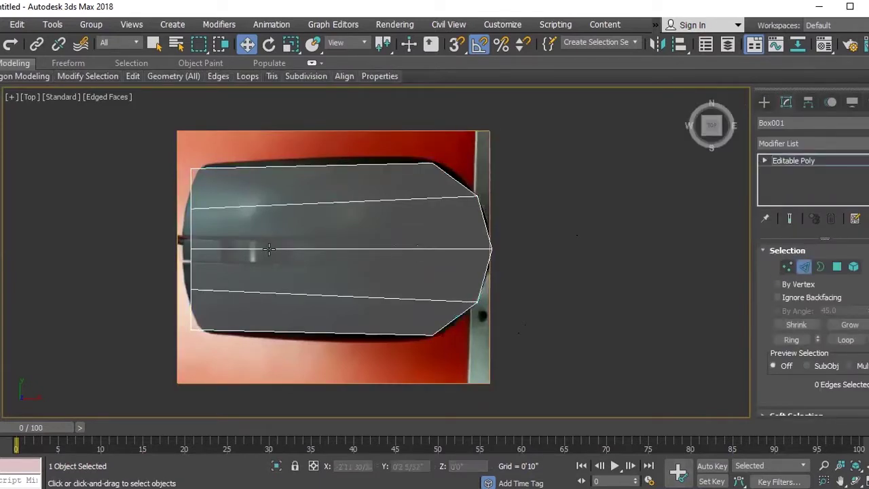
click(269, 248)
middle_drag(269, 249, 461, 238)
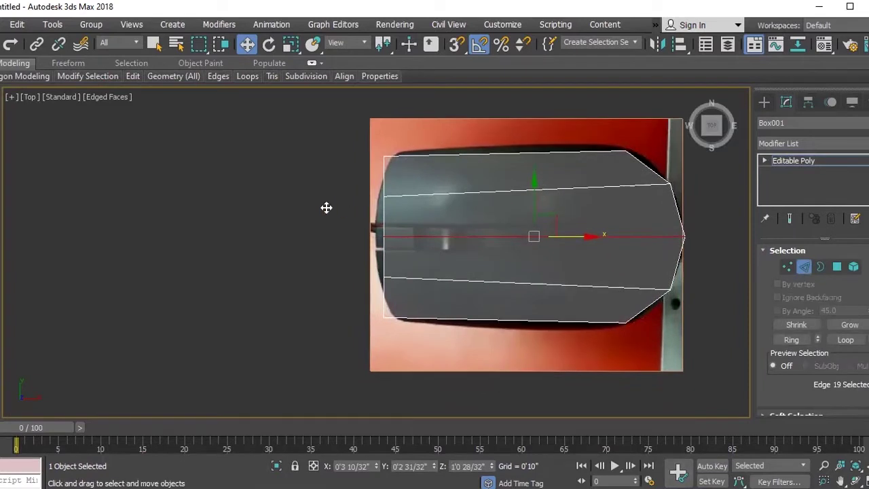
key(2)
key(1)
- Move the left-end and corner vertices inward to match the photo's curved back, then select a bottom edge
drag(332, 126, 429, 299)
drag(425, 235, 390, 203)
alt+drag(407, 136, 370, 203)
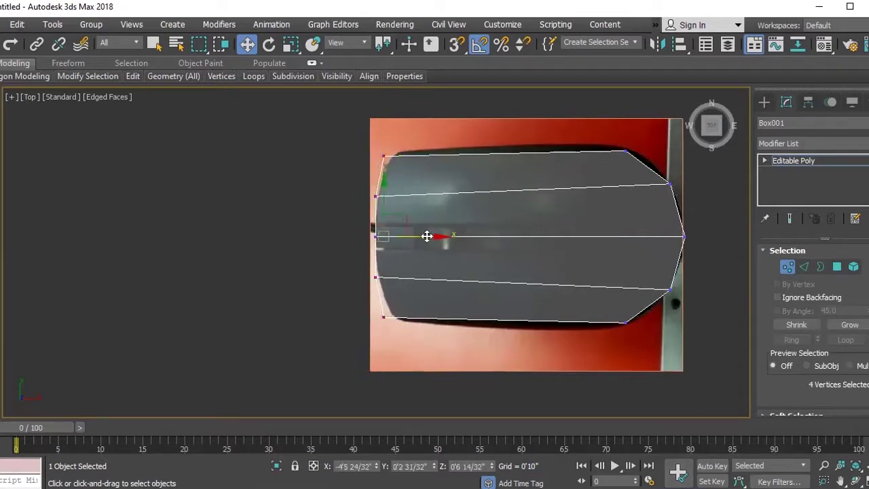
drag(426, 235, 436, 231)
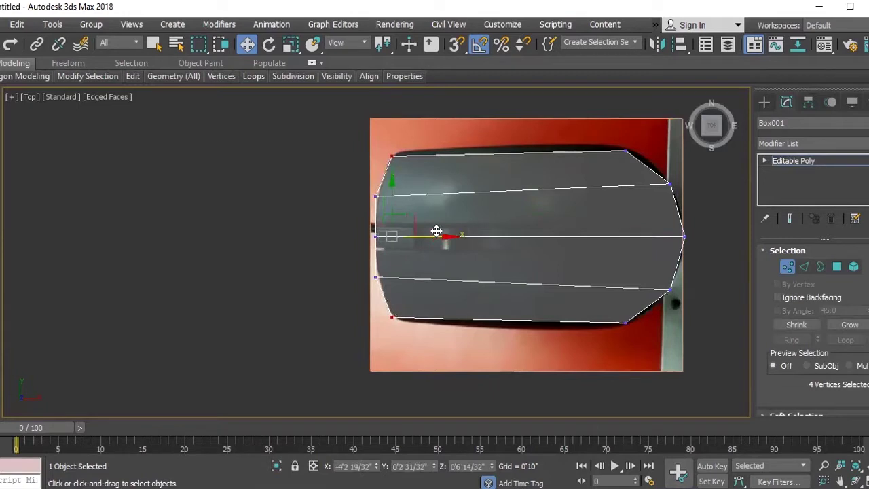
drag(360, 180, 375, 270)
ctrl+drag(422, 288, 421, 238)
click(719, 255)
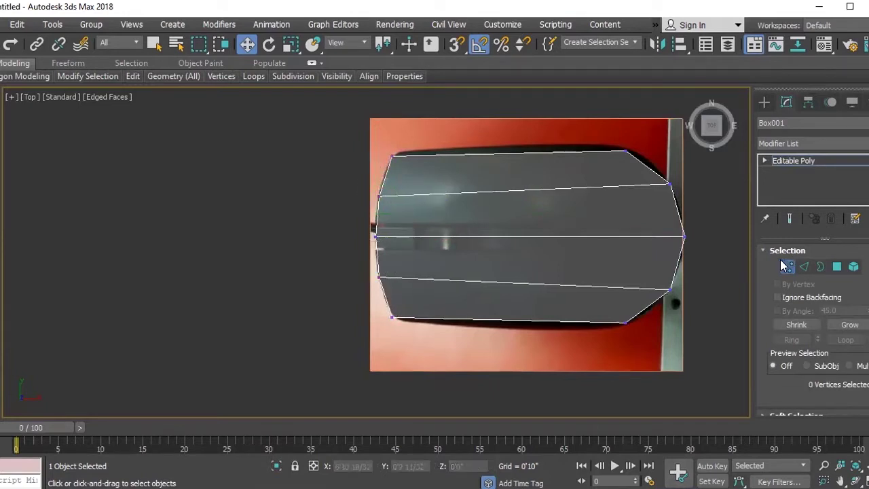
key(2)
click(499, 322)
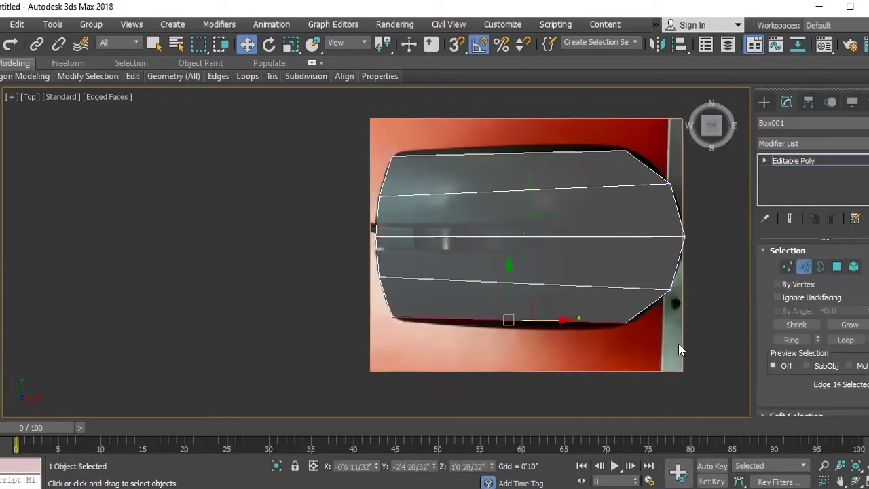
- Ring-select the bottom edges, connect them with 2 segments, and scale the new edges apart
click(791, 340)
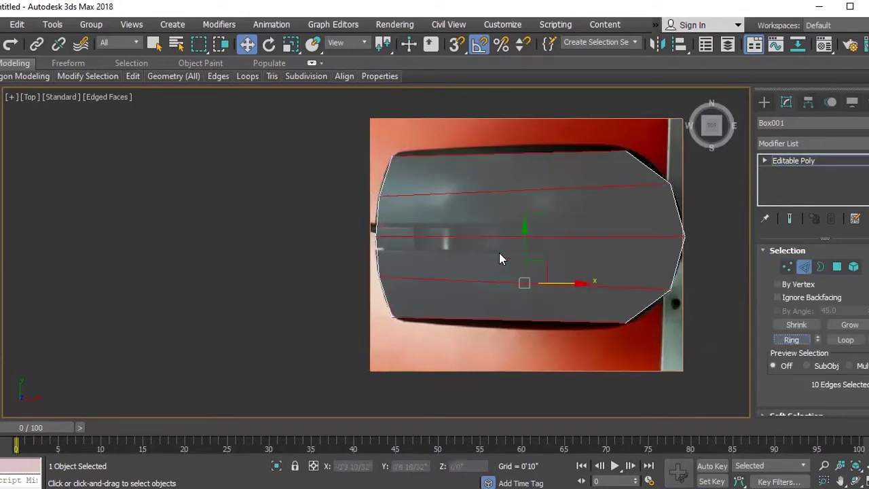
right_click(496, 229)
click(356, 278)
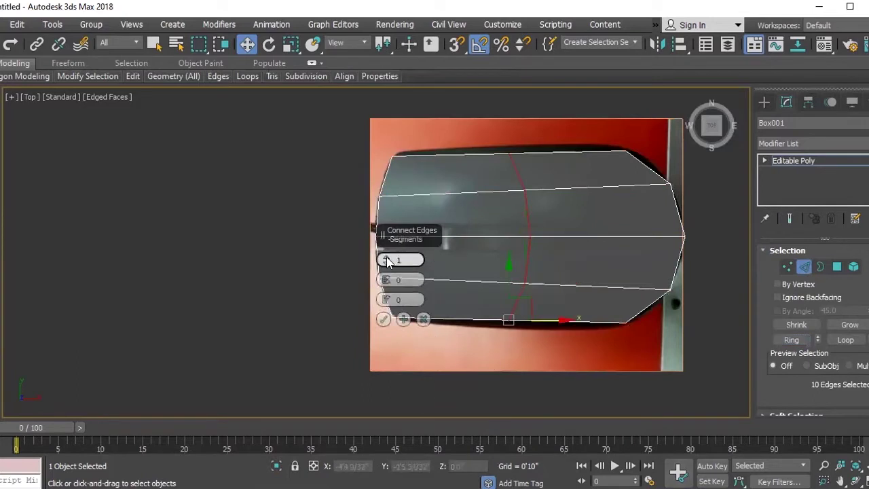
drag(385, 258, 388, 263)
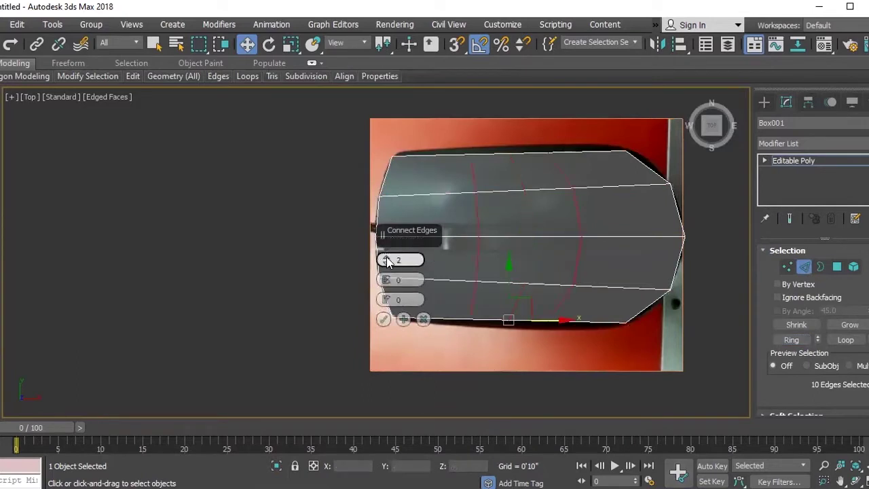
click(382, 321)
key(r)
drag(472, 170, 475, 169)
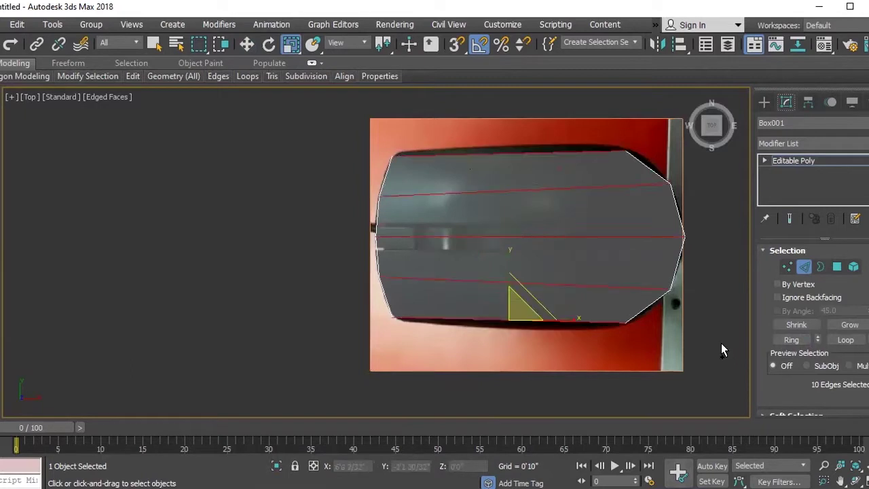
- Apply Connect to the edges again, then select a column of vertices
right_click(527, 275)
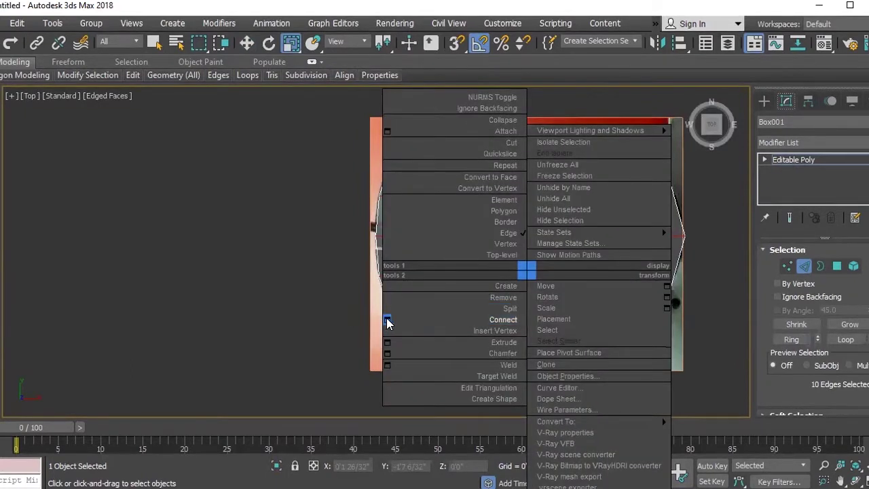
click(387, 320)
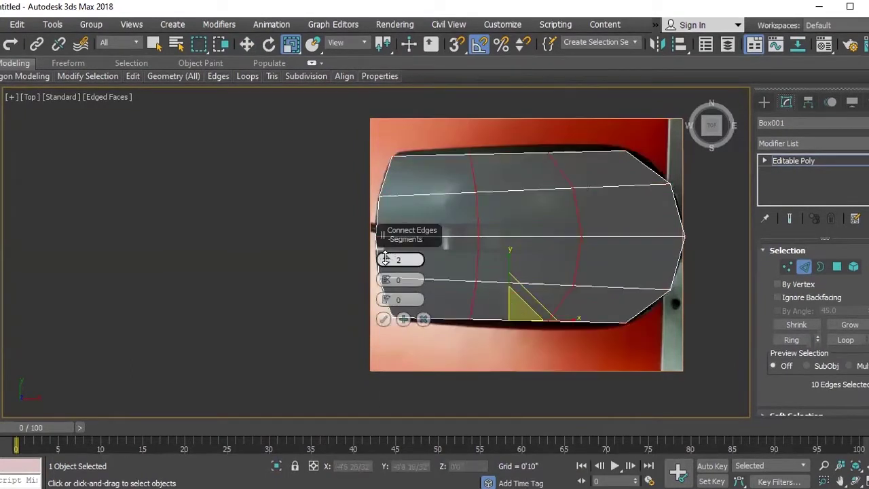
key(Return)
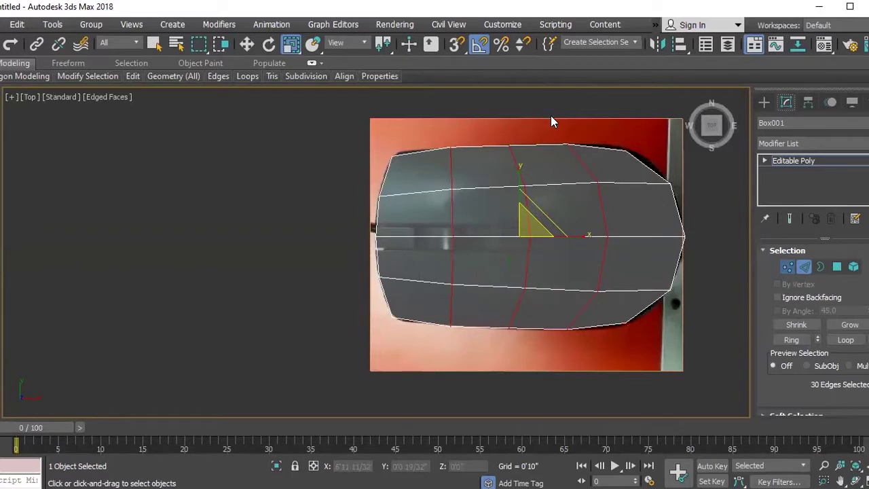
key(1)
drag(546, 116, 609, 362)
- Move the right vertex columns and the right tip out to the photo's edge
key(w)
drag(634, 235, 651, 235)
drag(615, 162, 617, 163)
click(684, 237)
drag(683, 236, 689, 242)
drag(626, 112, 648, 369)
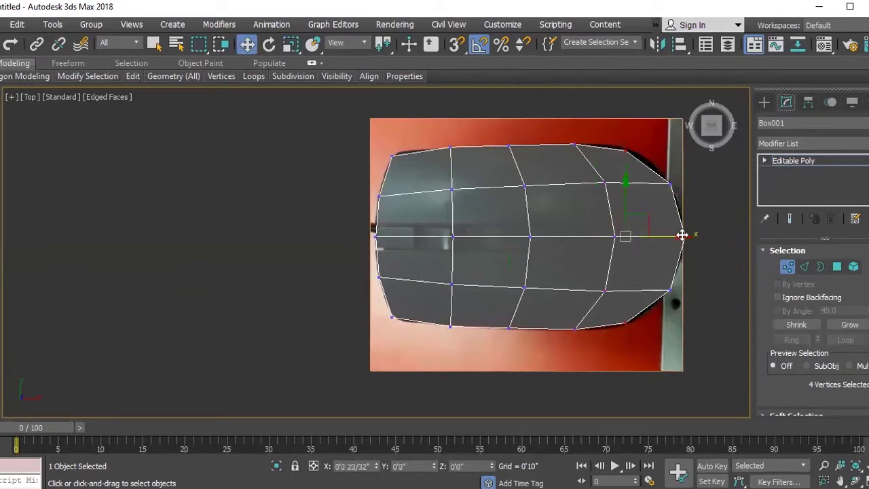
drag(681, 235, 686, 235)
- Squeeze the middle vertex columns vertically to fit the mouse outline
ctrl+drag(497, 129, 521, 276)
drag(473, 421, 476, 384)
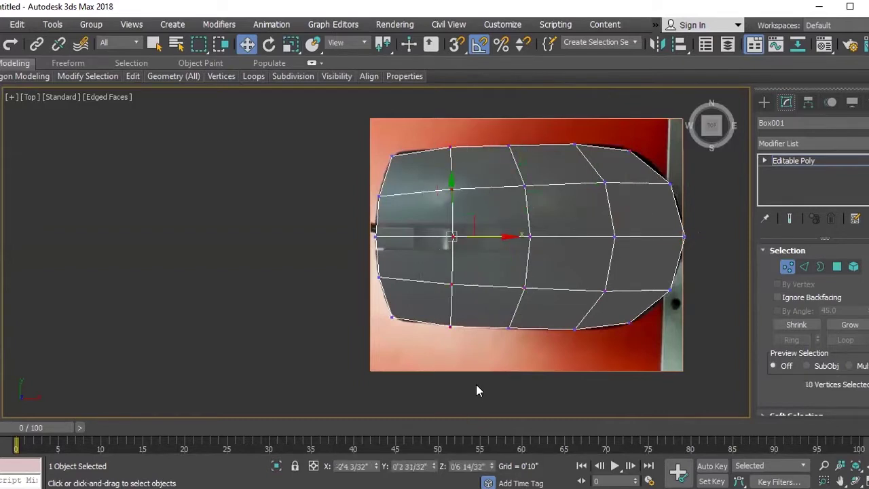
key(r)
mouse_move(448, 165)
mouse_down()
mouse_move(451, 175)
mouse_move(456, 166)
mouse_up()
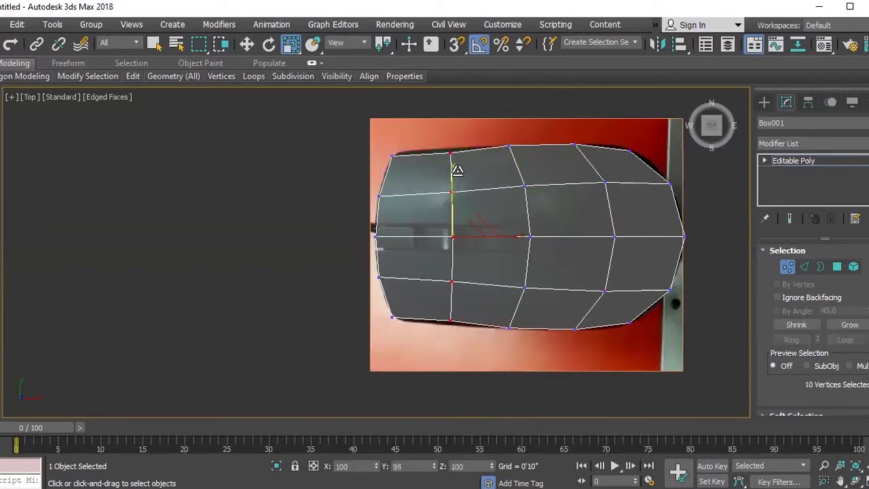
- Spread the left-end vertices apart vertically and move them slightly right toward the outline
click(389, 150)
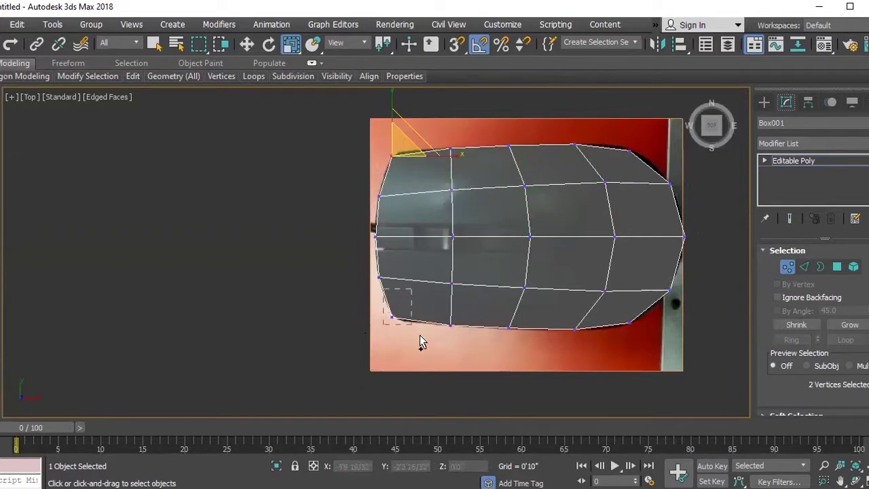
ctrl+drag(420, 342, 420, 330)
key(w)
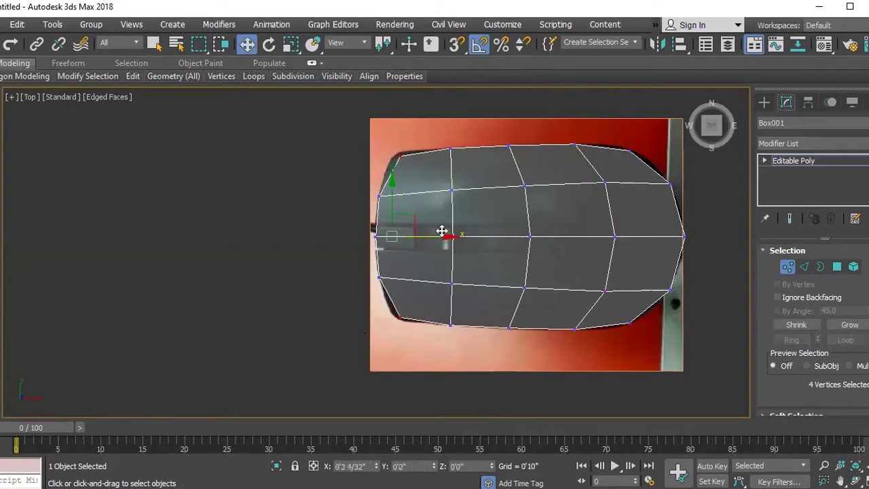
key(r)
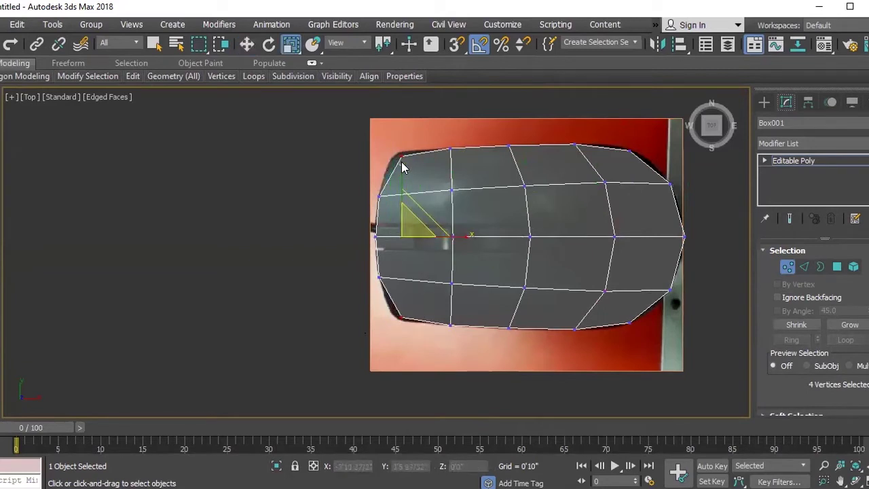
drag(403, 173, 402, 169)
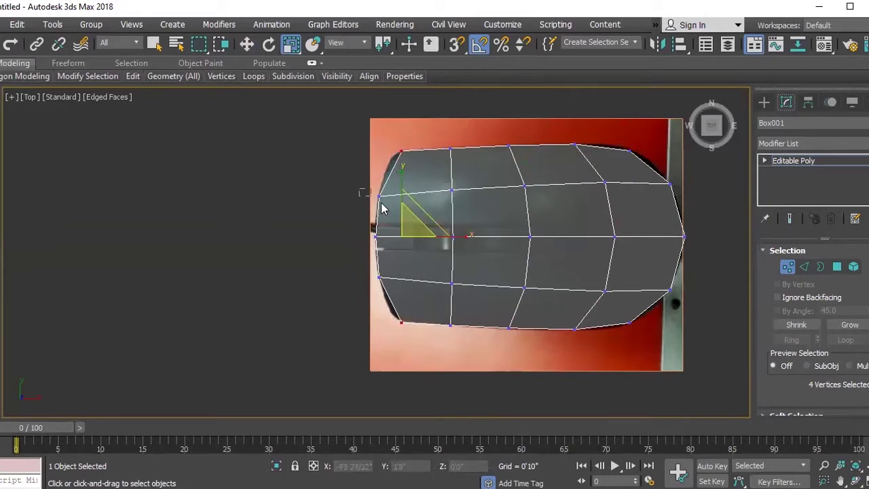
drag(358, 135, 398, 214)
mouse_move(425, 310)
mouse_down()
mouse_move(363, 182)
mouse_move(380, 167)
mouse_up()
key(w)
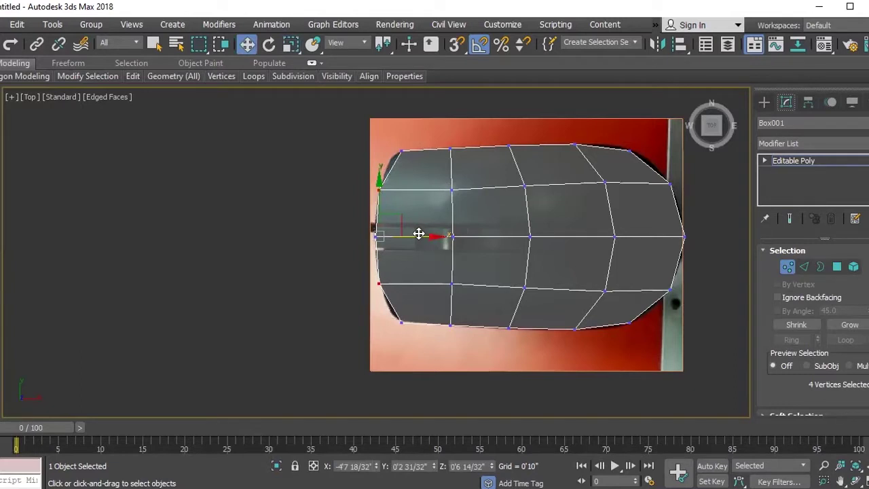
drag(417, 233, 422, 233)
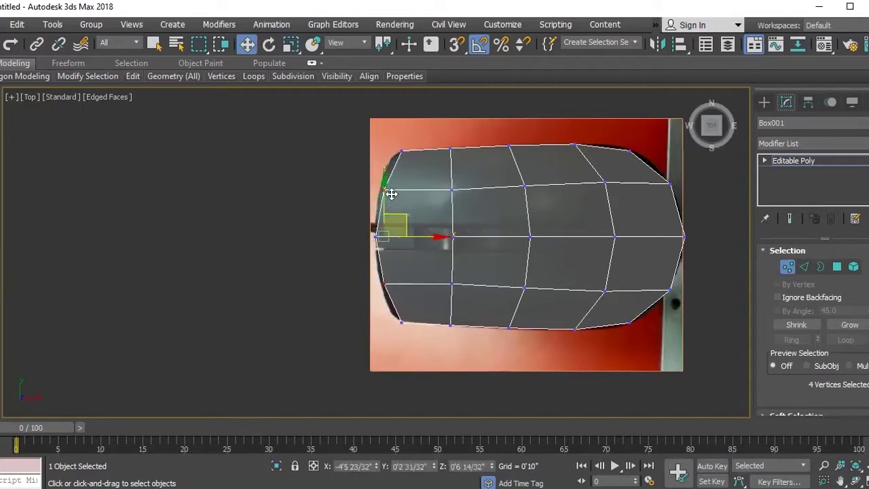
- Widen the left vertices further vertically, select the bottom-left ones, and switch to the Front view
key(r)
drag(386, 197, 387, 175)
click(389, 334)
drag(421, 308, 421, 301)
key(w)
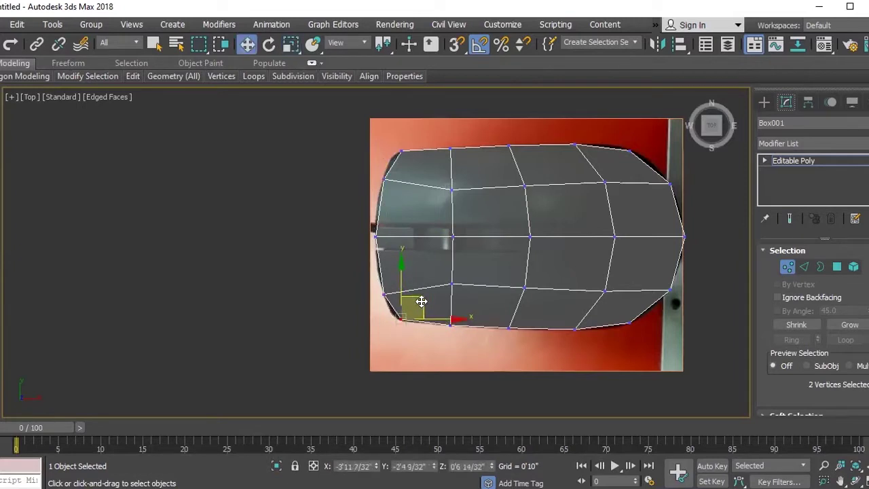
key(f)
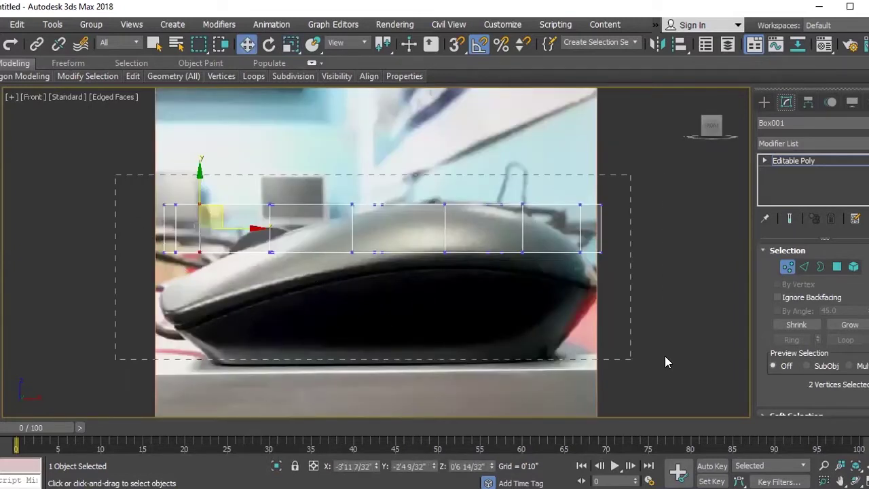
- Raise the whole mesh slightly against the side photo and widen the Front viewport
drag(664, 362, 664, 362)
drag(368, 184, 369, 182)
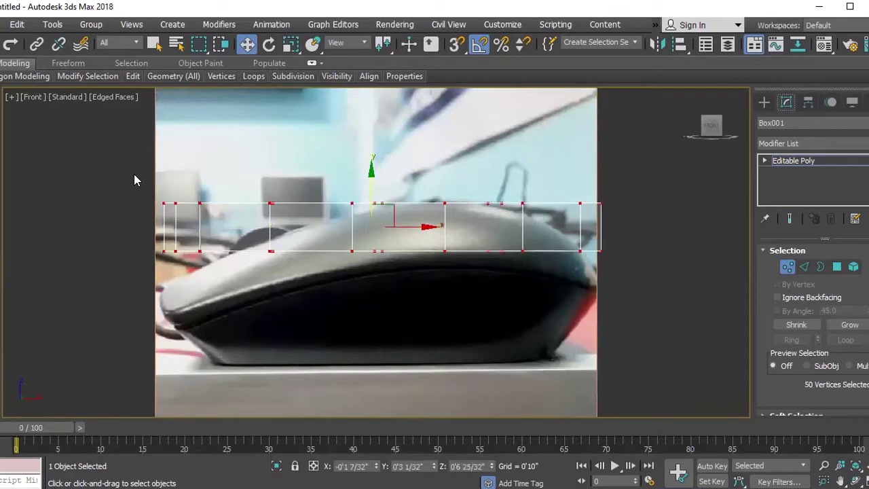
drag(686, 322, 686, 322)
key(alt+w)
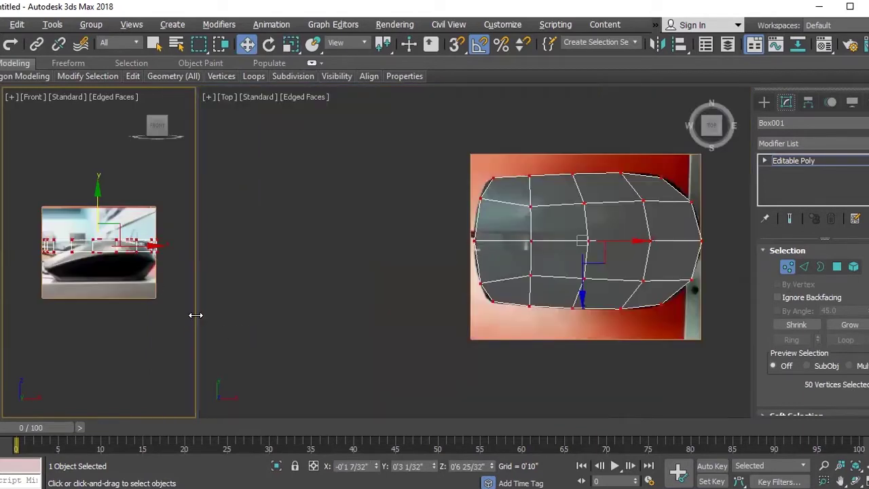
drag(197, 289, 399, 299)
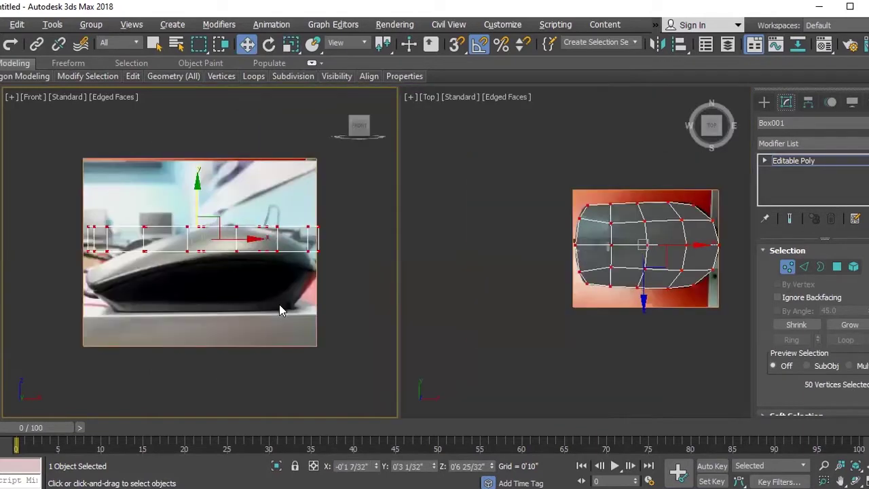
- Lower the bottom vertex row to the mouse's base and scale it inward to taper the sides
drag(73, 243, 393, 306)
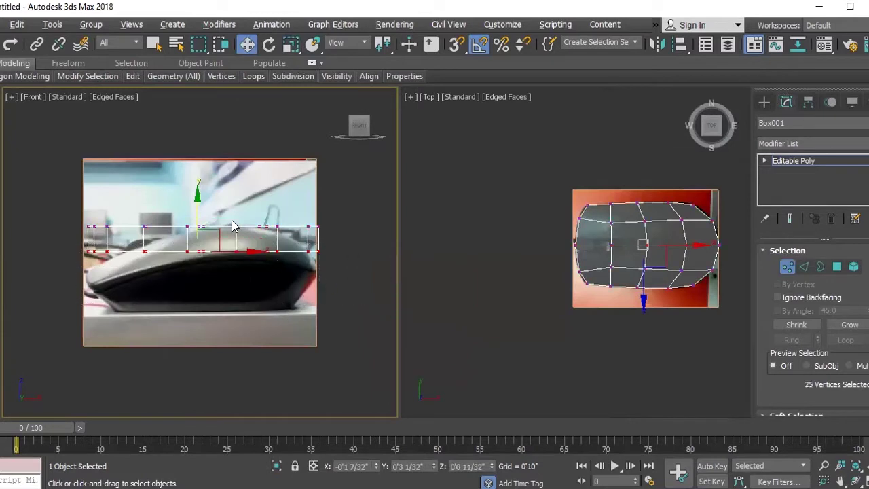
drag(193, 213, 182, 270)
key(r)
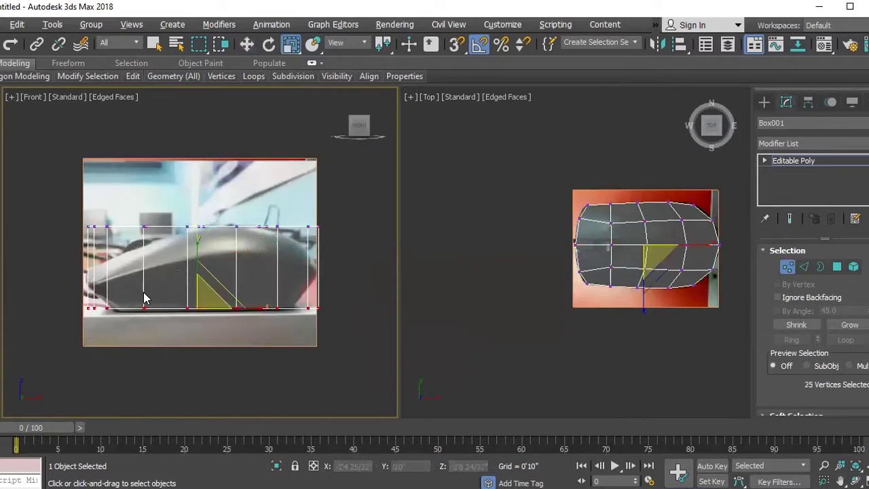
drag(212, 275, 199, 285)
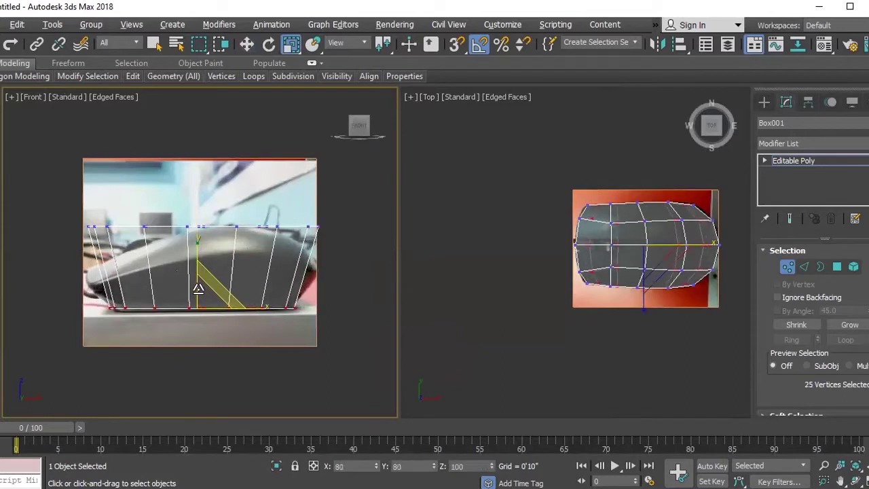
key(w)
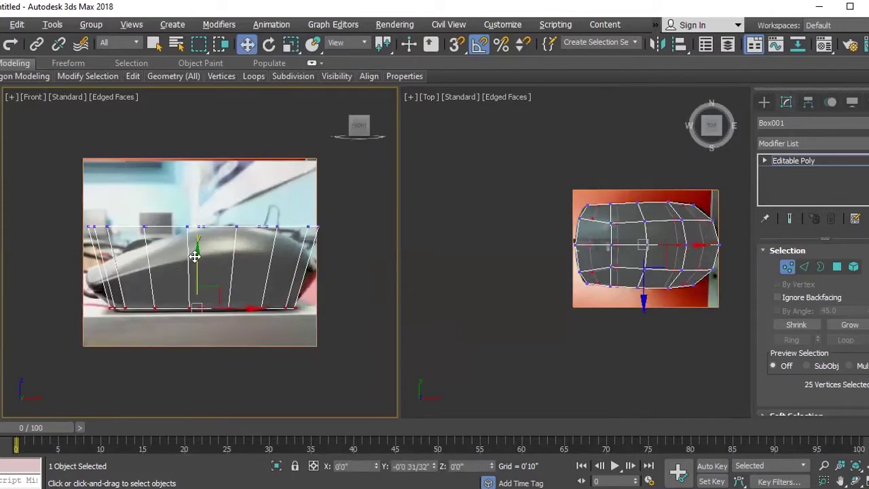
drag(194, 252, 214, 284)
drag(234, 311, 236, 311)
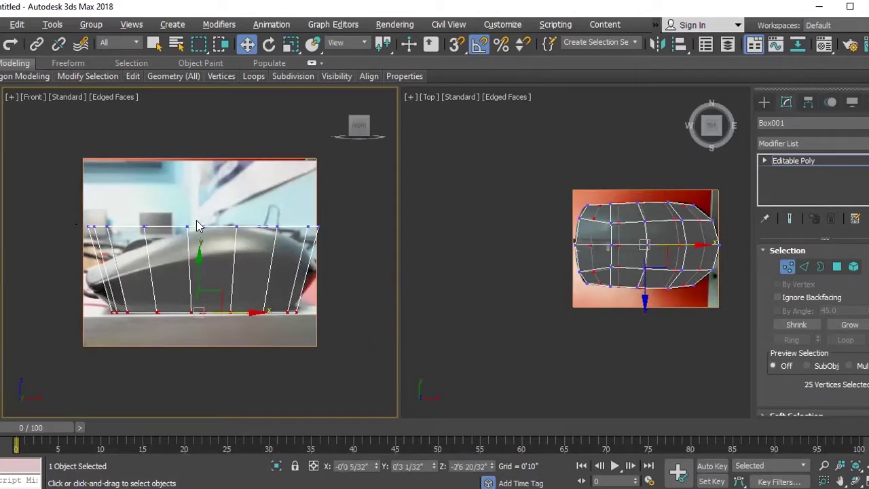
drag(94, 242, 129, 244)
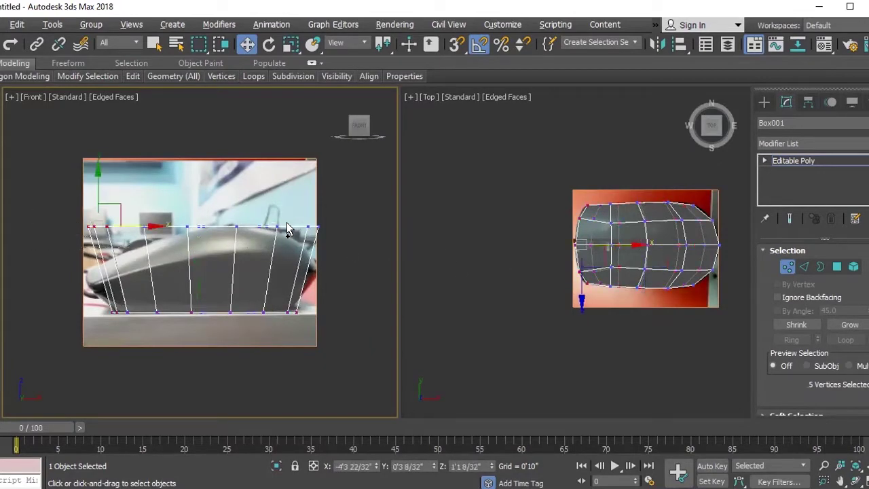
- Lower the rear-end vertices along the side profile and pull the front-end ones down to round that corner
click(584, 251)
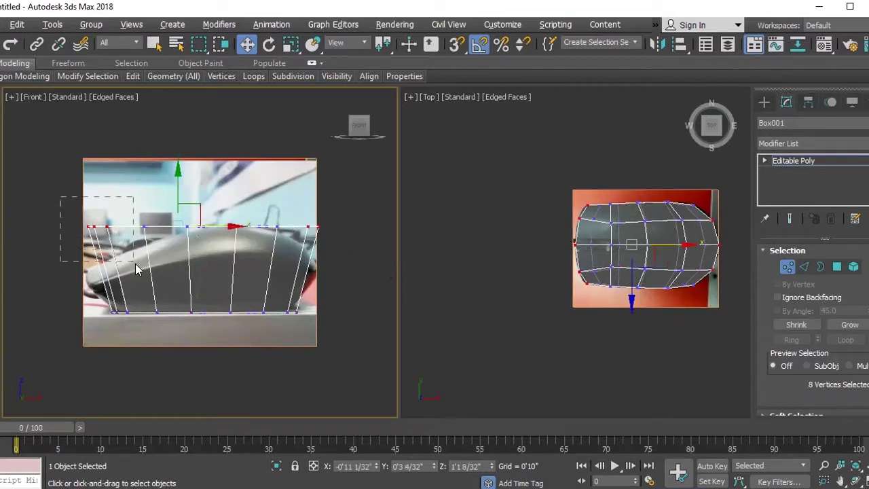
drag(136, 267, 137, 268)
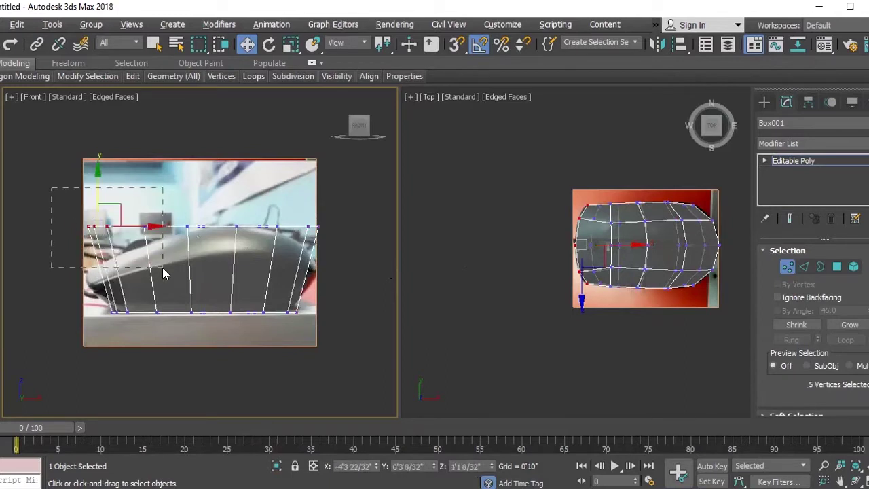
drag(162, 267, 163, 268)
drag(124, 180, 123, 196)
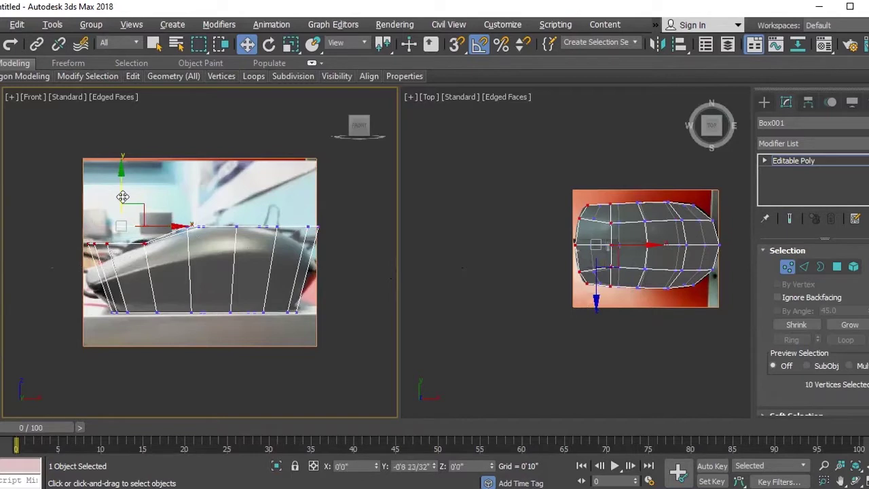
drag(76, 209, 123, 265)
mouse_move(96, 212)
mouse_down()
mouse_move(94, 236)
mouse_move(147, 271)
mouse_up()
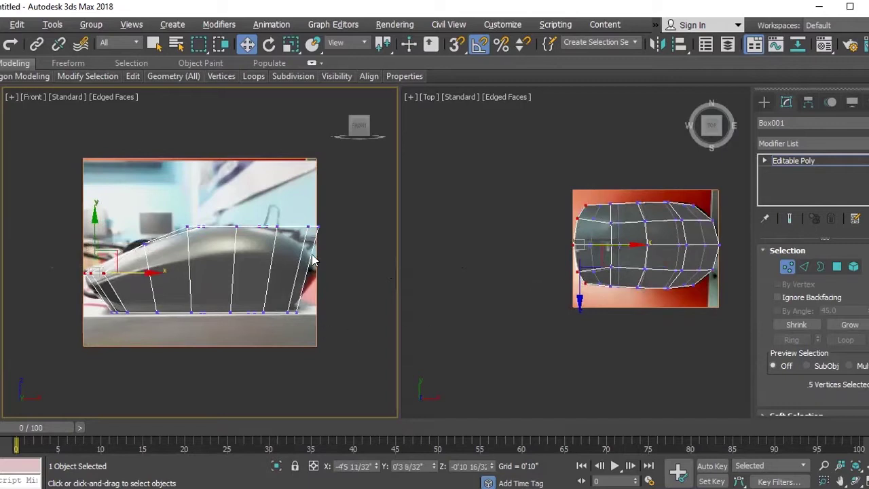
drag(292, 209, 331, 251)
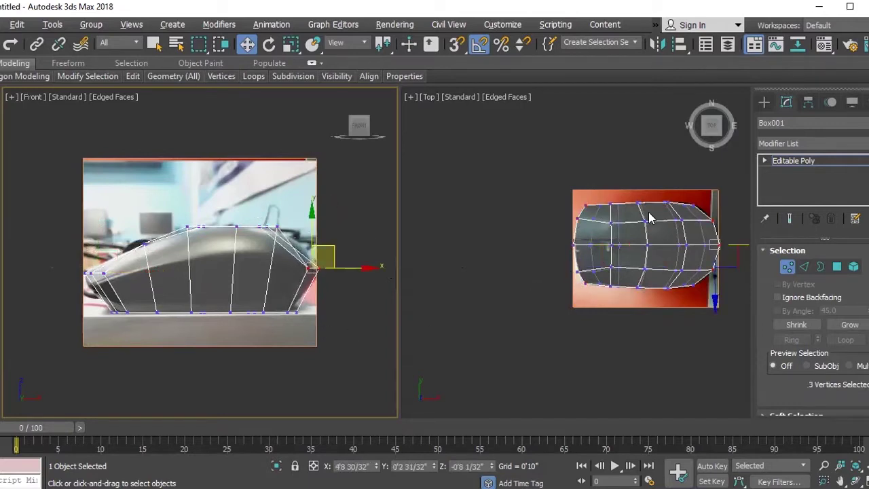
- Move the two front-tip vertices down and outward, and lower two top-edge vertices onto the curve
click(692, 203)
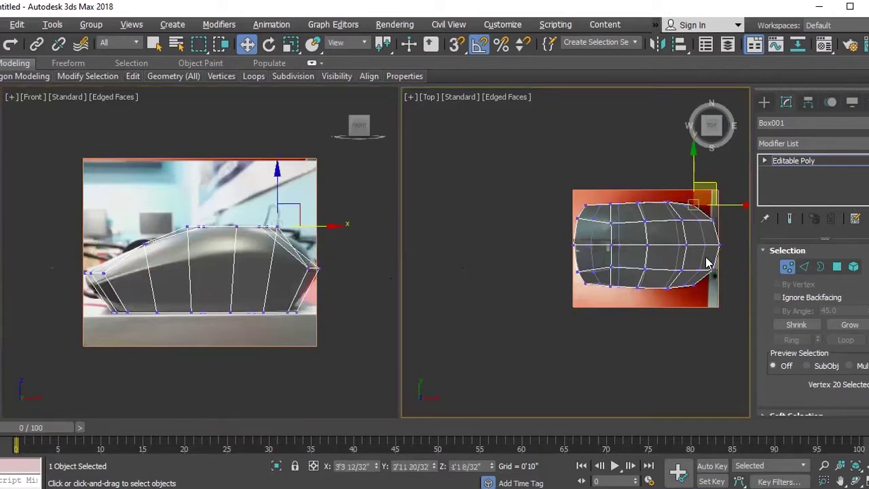
drag(726, 234, 675, 254)
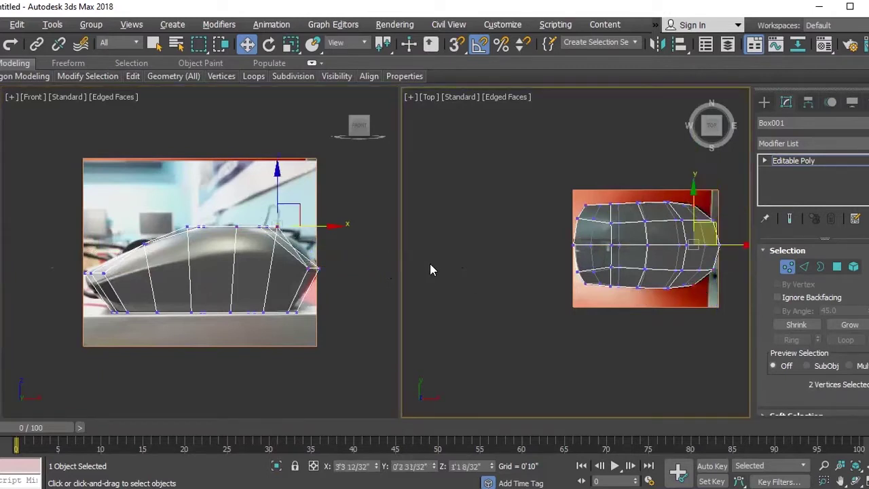
click(299, 208)
drag(301, 207, 321, 258)
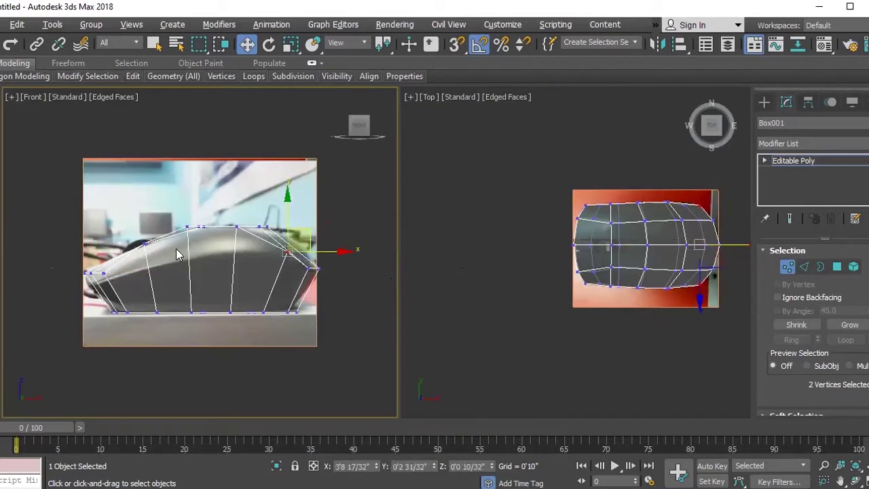
click(187, 226)
ctrl+click(235, 227)
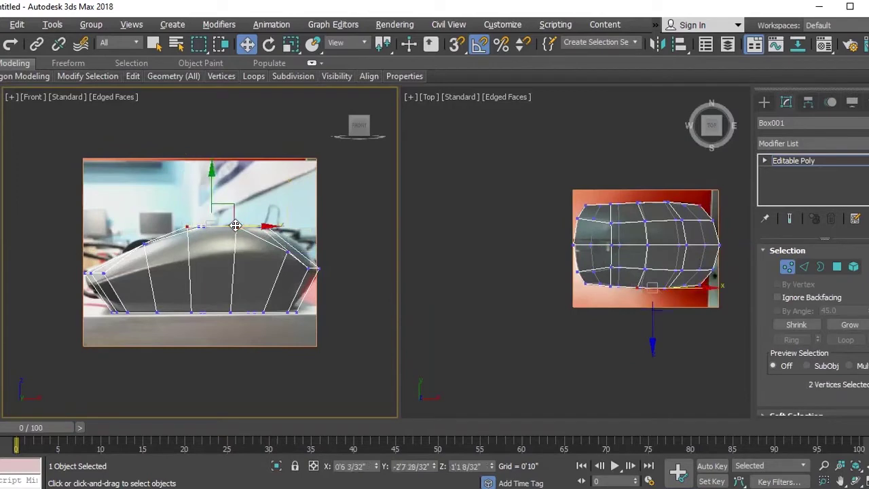
drag(215, 189, 214, 216)
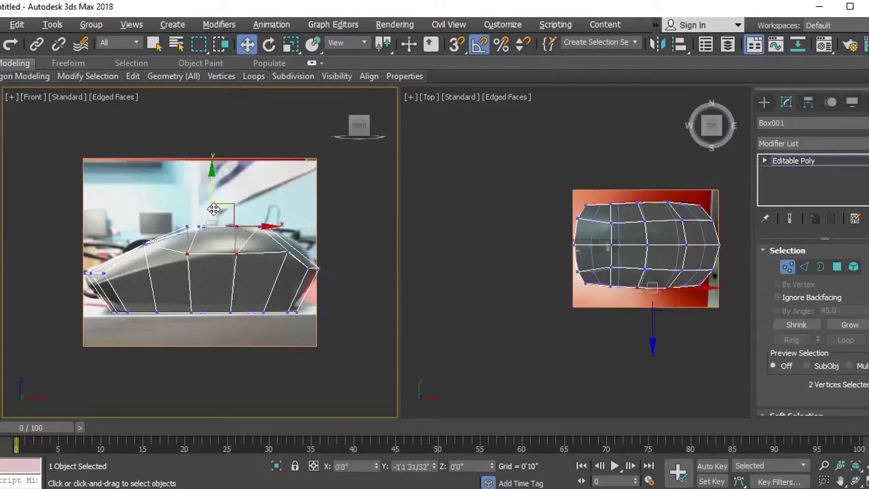
- Lower the rear top-edge vertex and rear vertex column onto the photo's curved back, then deselect
click(148, 243)
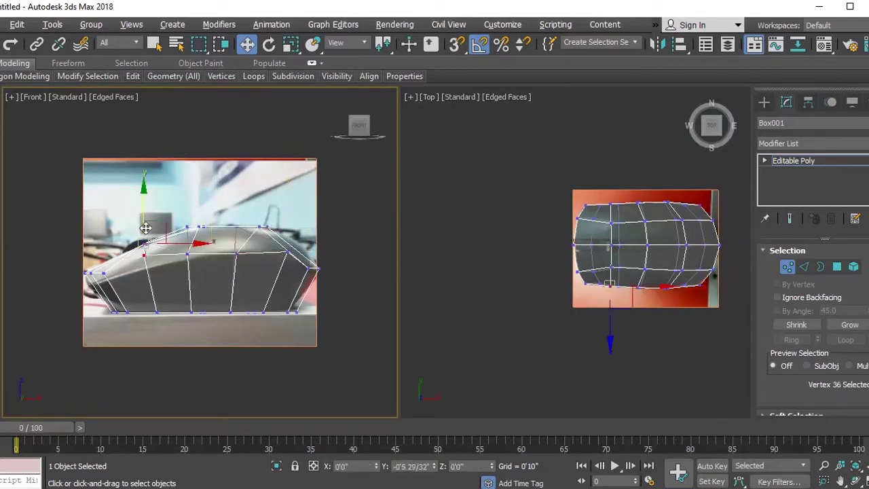
drag(149, 238, 149, 265)
click(106, 273)
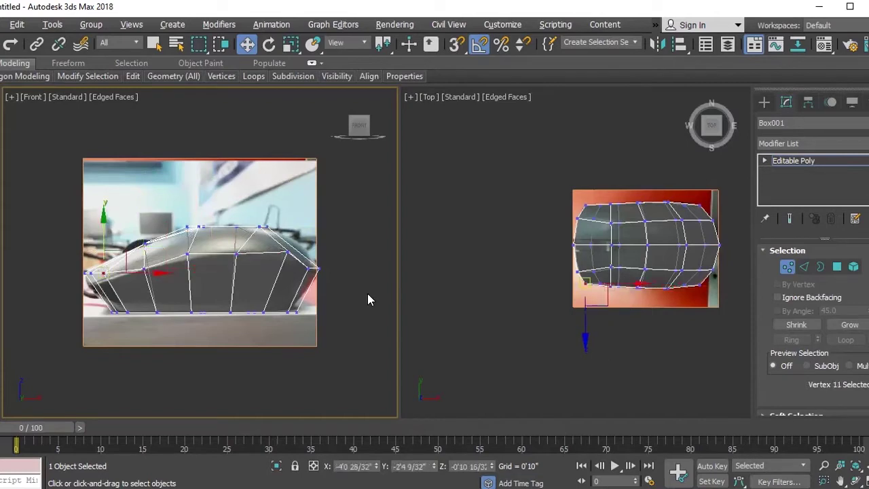
drag(566, 194, 587, 315)
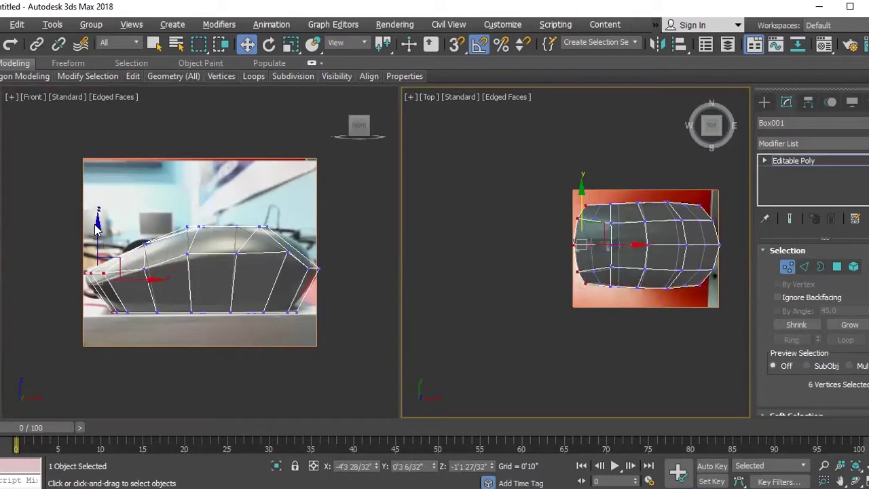
drag(97, 229, 98, 233)
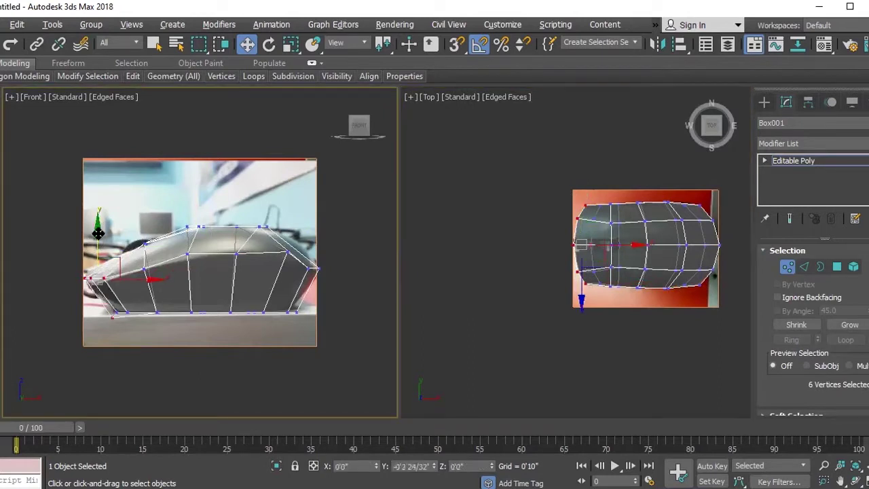
drag(98, 233, 98, 224)
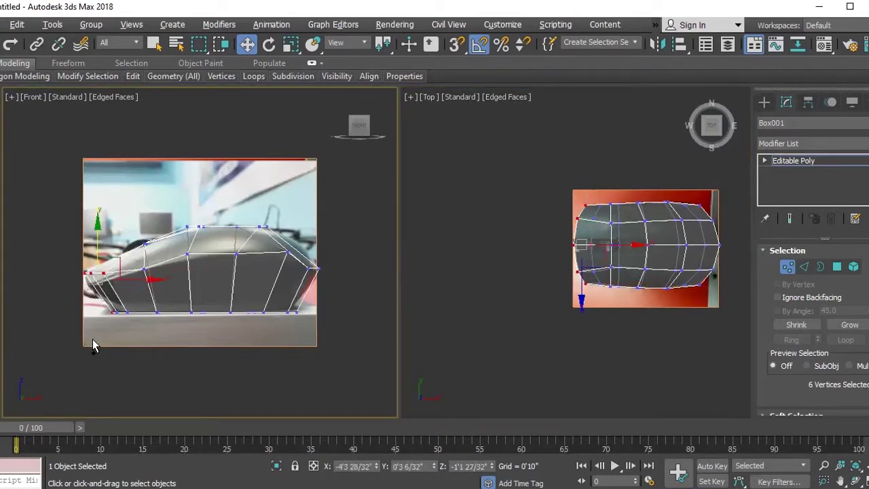
alt+drag(89, 351, 142, 301)
drag(92, 249, 92, 262)
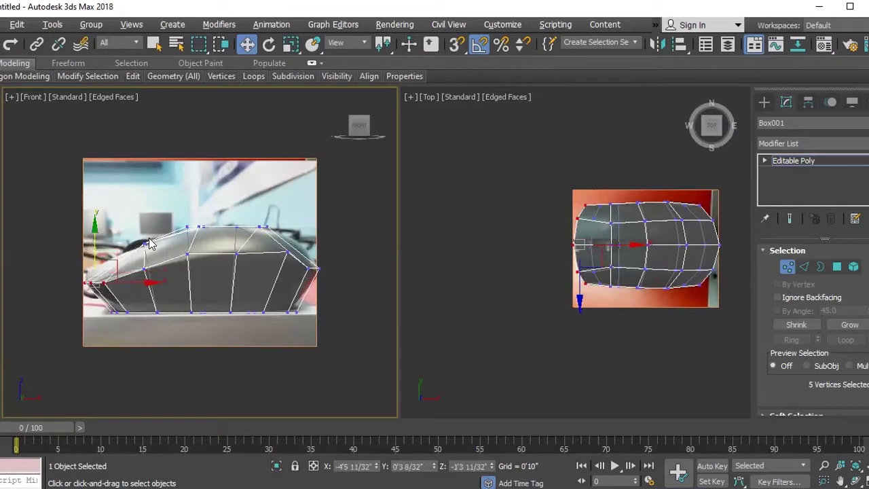
click(493, 274)
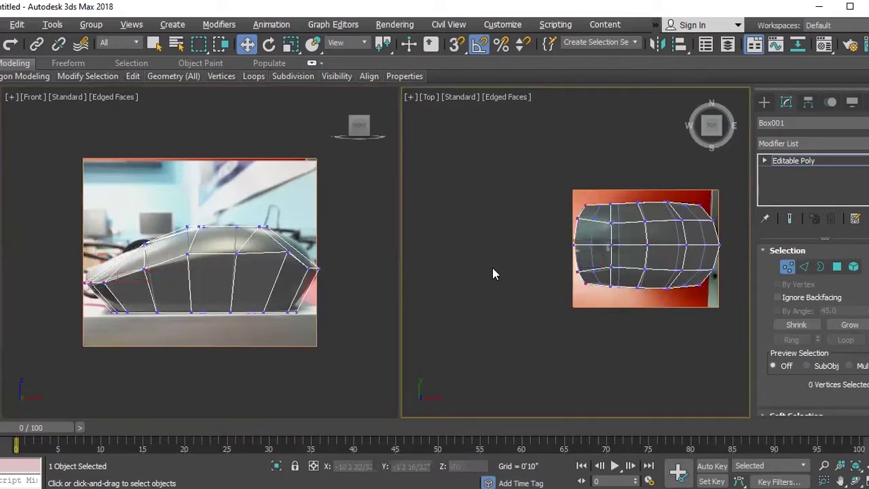
scroll(307, 261, up, 2)
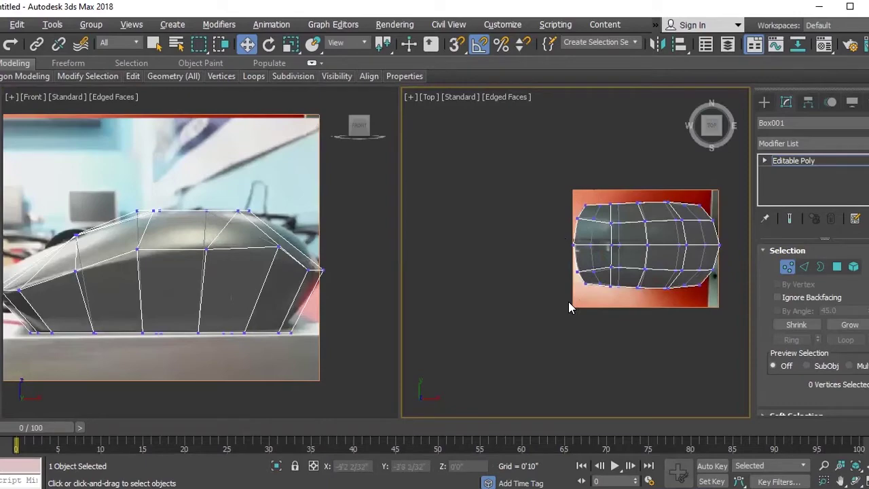
- In a maximized perspective view, lower the three top-left corner vertices to bevel that corner
key(p)
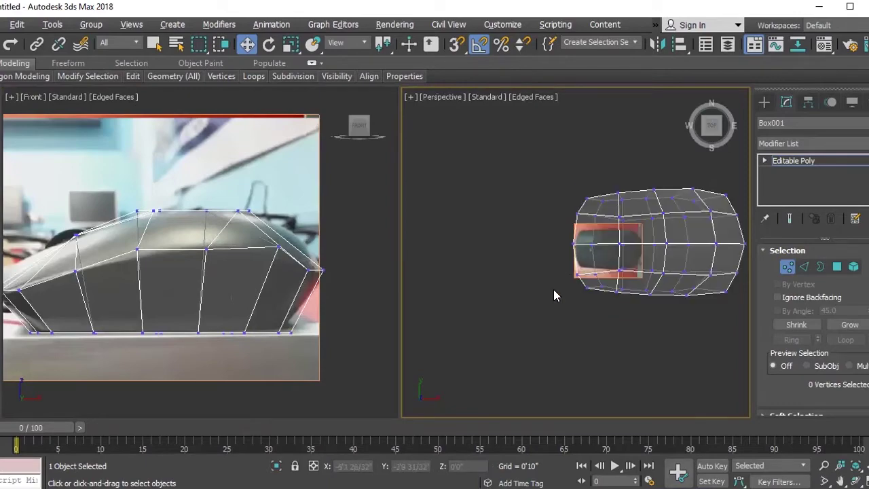
key(alt+w)
mouse_move(529, 311)
alt+middle_down()
mouse_move(536, 271)
mouse_move(630, 197)
mouse_move(681, 192)
mouse_move(590, 190)
mouse_move(620, 175)
alt+middle_up()
drag(404, 138, 464, 214)
drag(447, 139, 445, 168)
- Lower two upper-corner vertices on the mesh's side, then switch to the Left view
mouse_move(500, 237)
alt+middle_down()
mouse_move(347, 184)
mouse_move(496, 214)
mouse_move(510, 241)
mouse_move(519, 225)
mouse_move(570, 233)
mouse_move(644, 210)
alt+middle_up()
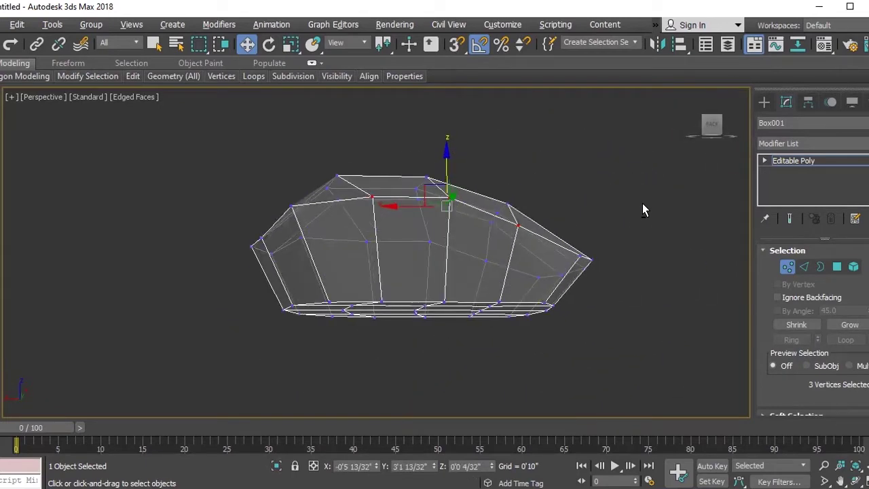
mouse_move(290, 169)
alt+middle_down()
mouse_move(396, 306)
mouse_move(435, 276)
alt+middle_up()
click(489, 253)
mouse_move(490, 253)
alt+middle_down()
mouse_move(454, 289)
mouse_move(433, 327)
alt+middle_up()
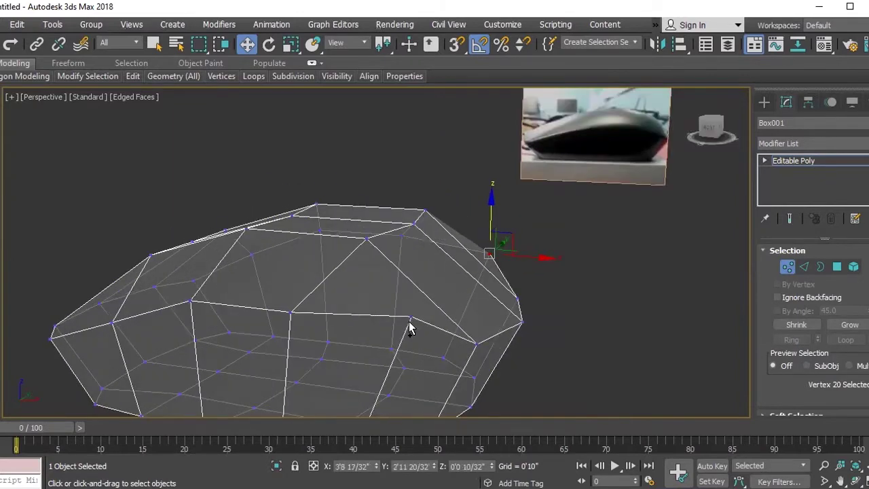
ctrl+click(411, 313)
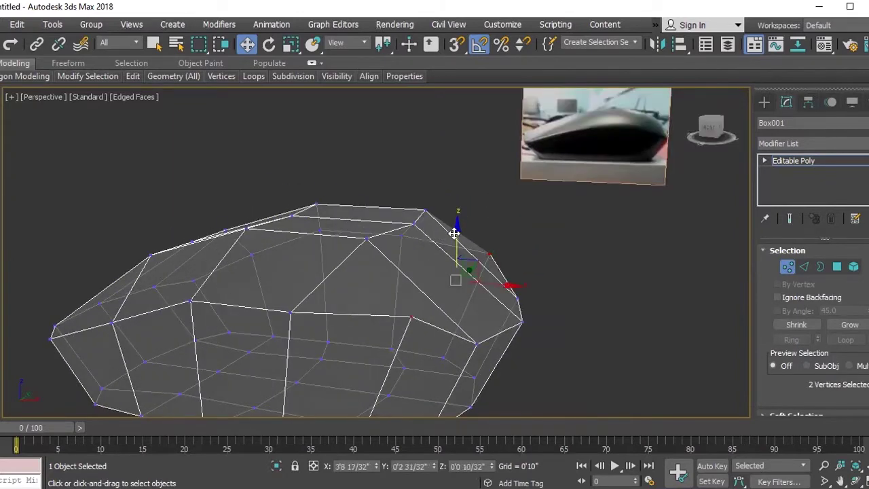
key(r)
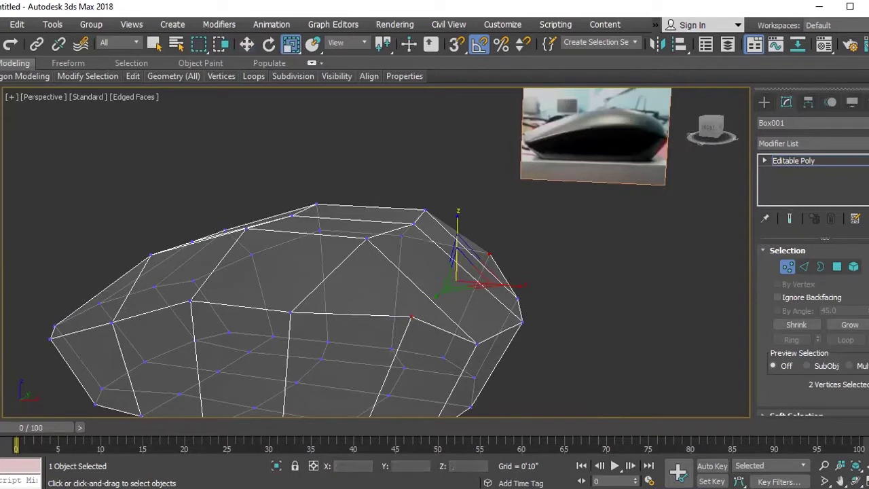
key(w)
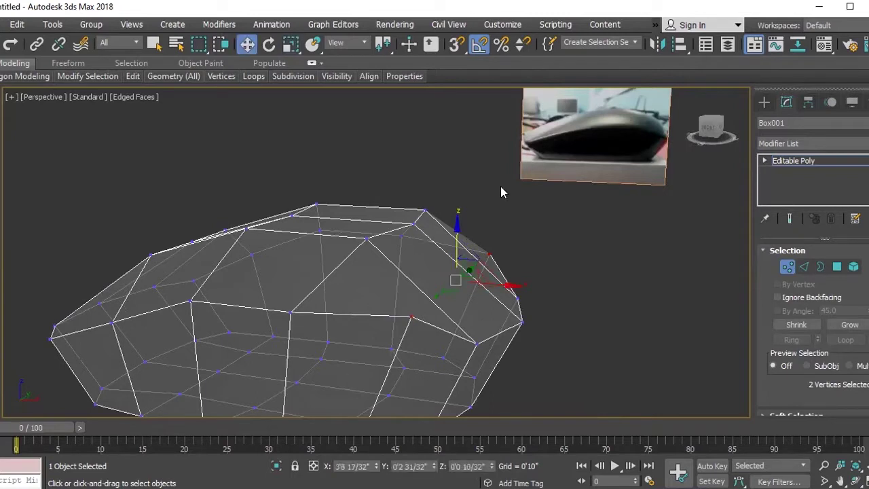
drag(457, 221, 455, 246)
key(l)
key(d)
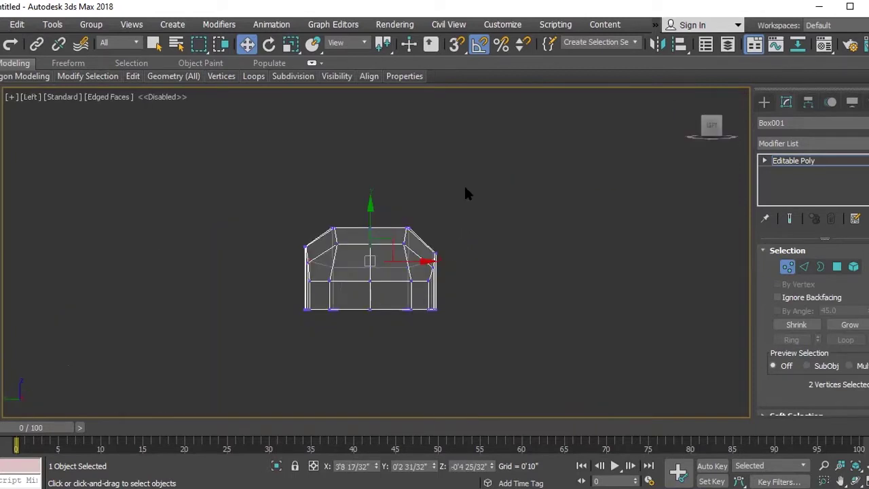
- In Front view, scale the middle row of vertices flat onto one horizontal line and lower it
key(f)
drag(430, 144, 497, 195)
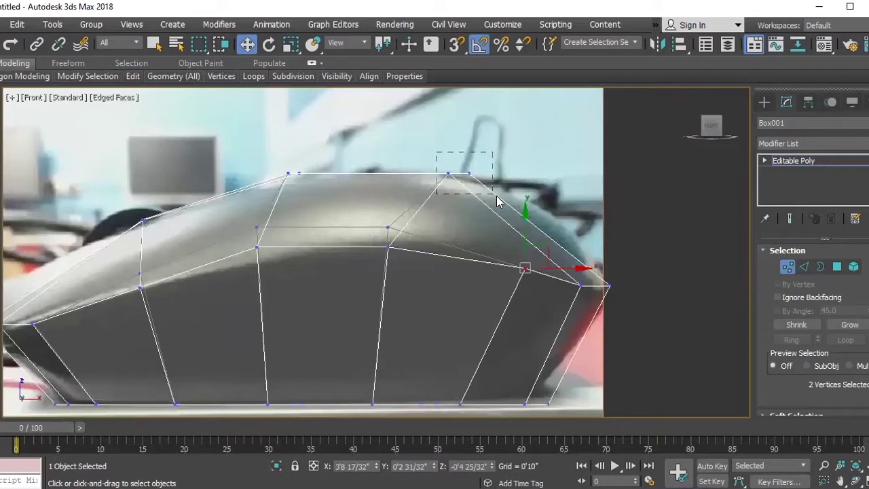
drag(372, 213, 420, 296)
ctrl+drag(203, 211, 313, 255)
key(r)
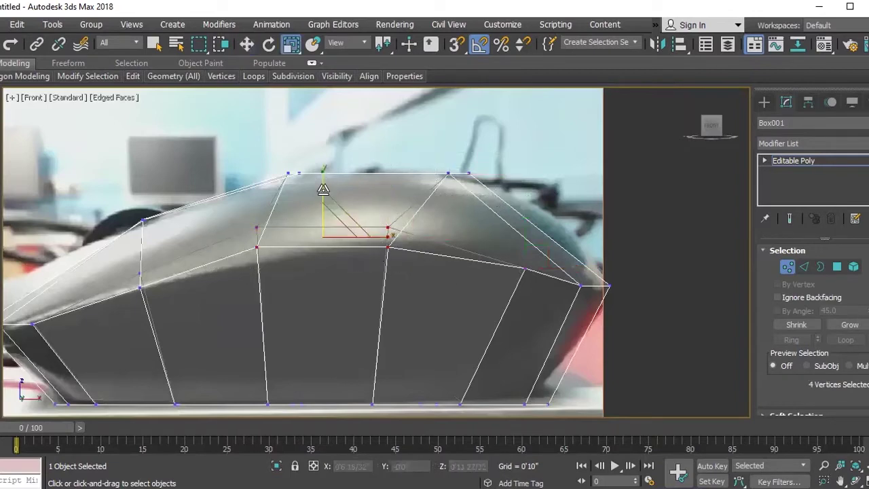
drag(324, 204, 349, 308)
key(w)
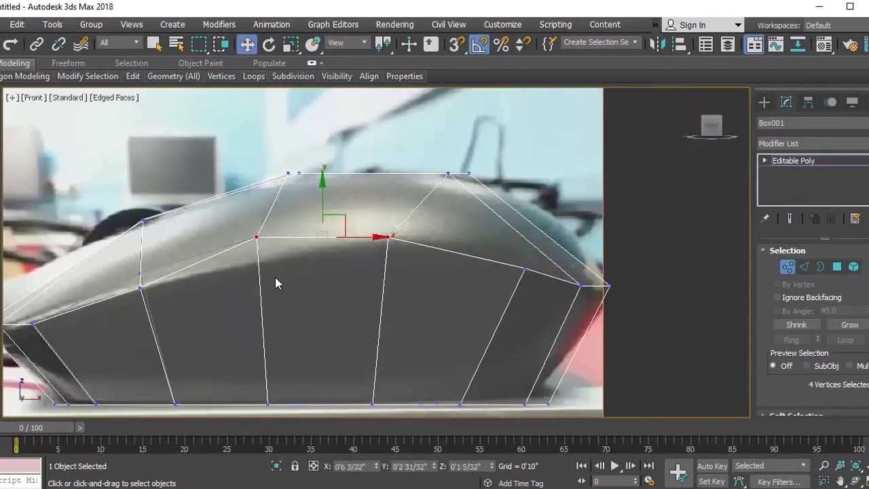
drag(321, 198, 323, 217)
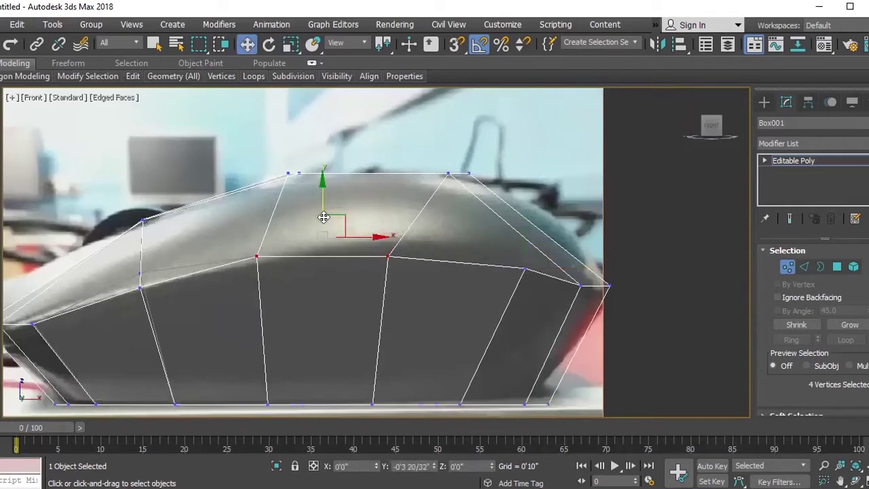
- Move the rear top, front top and a middle vertex onto the side photo's outline
mouse_move(523, 285)
mouse_down()
mouse_move(508, 259)
mouse_move(528, 259)
mouse_up()
drag(502, 208, 503, 207)
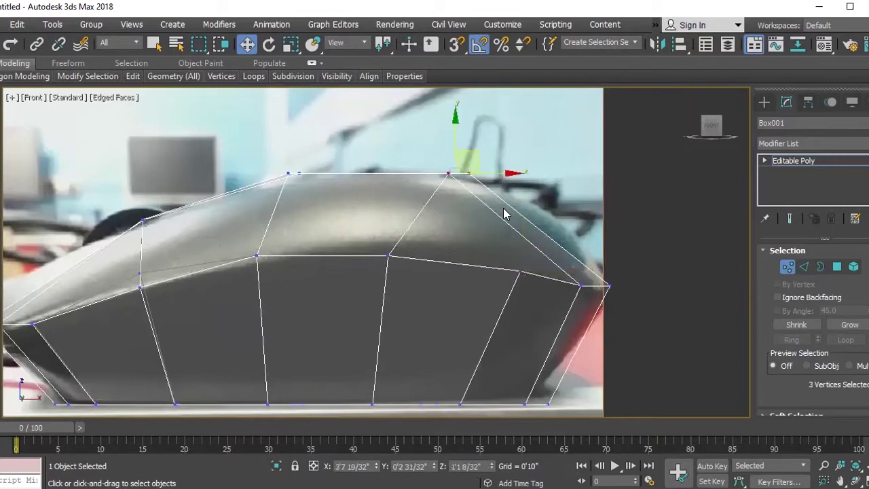
drag(477, 152, 502, 162)
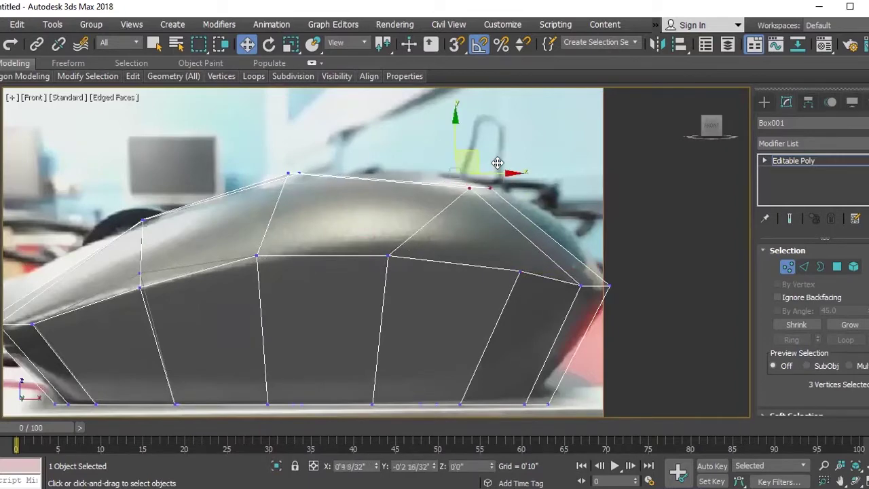
drag(358, 216, 344, 207)
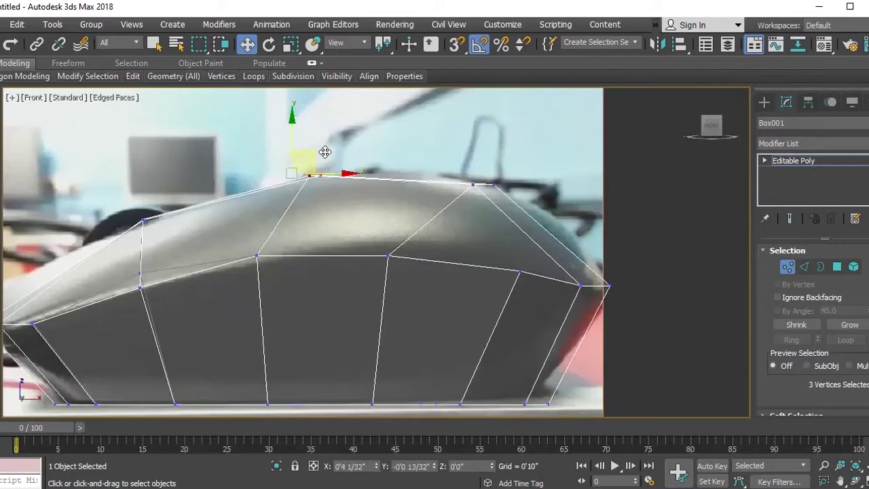
drag(329, 149, 355, 152)
mouse_move(283, 281)
mouse_down()
mouse_move(244, 244)
mouse_move(287, 244)
mouse_up()
- Scale the two front vertices closer together vertically and move the lower one down-right
middle_drag(156, 310, 298, 318)
drag(256, 281, 319, 311)
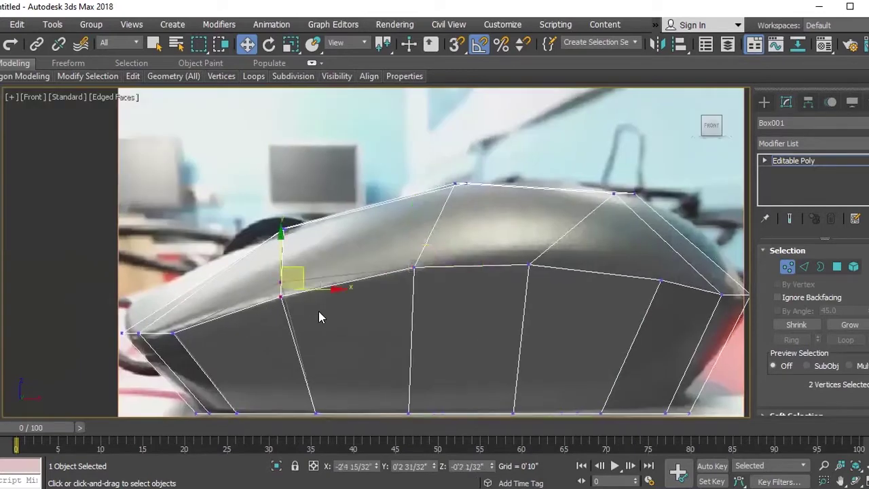
key(r)
drag(280, 235, 280, 258)
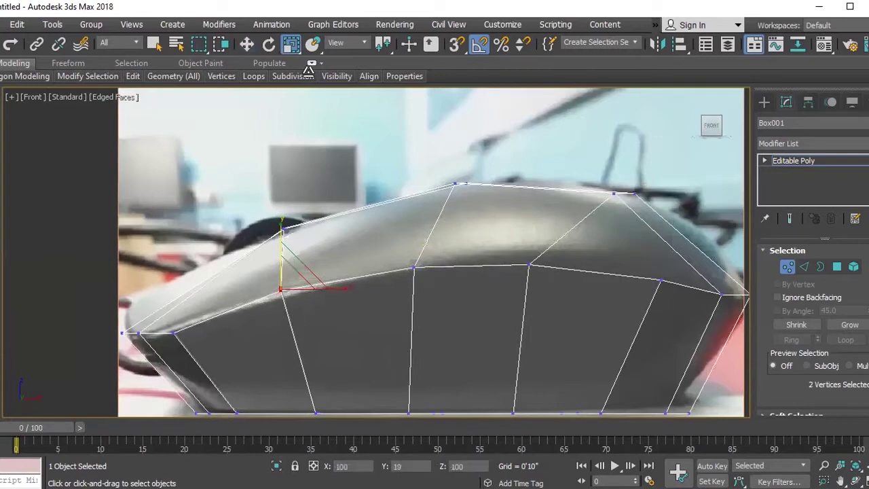
key(w)
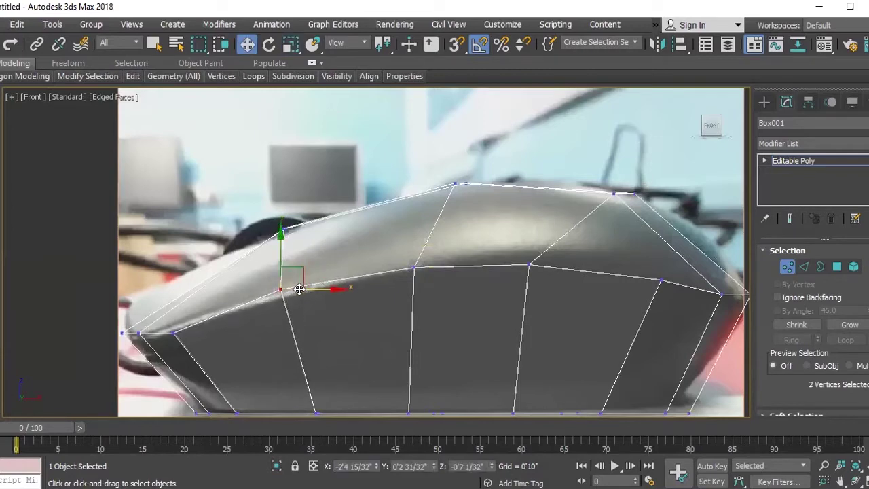
drag(296, 268, 309, 274)
- Raise the three nose-tip vertices to follow the photo, then zoom out to the whole mouse
middle_drag(108, 327, 210, 295)
drag(215, 286, 243, 312)
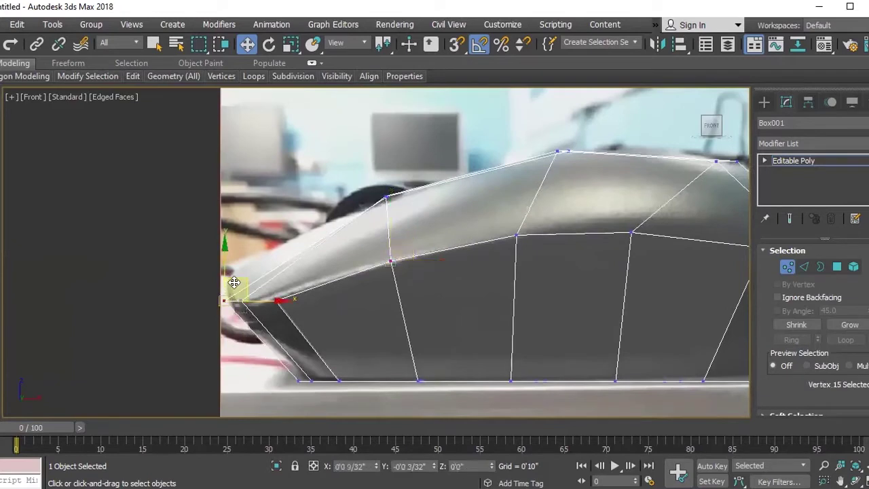
drag(207, 291, 250, 317)
drag(242, 275, 233, 243)
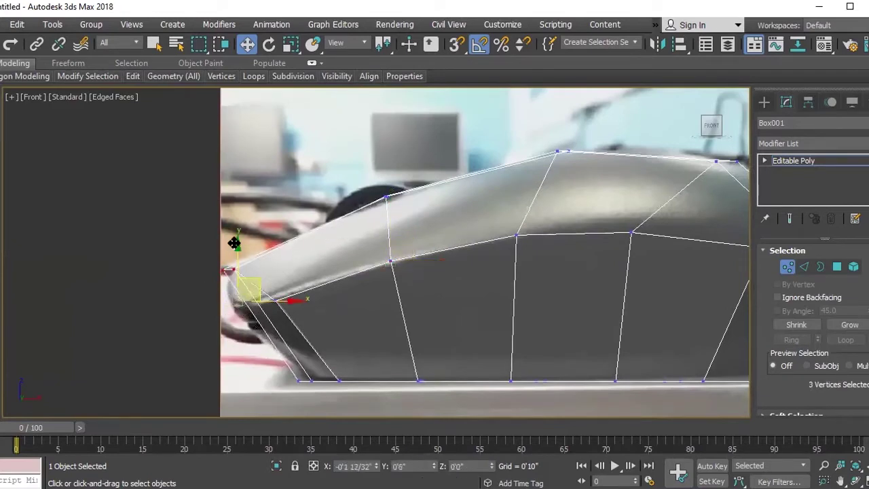
click(336, 322)
scroll(346, 322, down, 3)
middle_drag(358, 322, 274, 332)
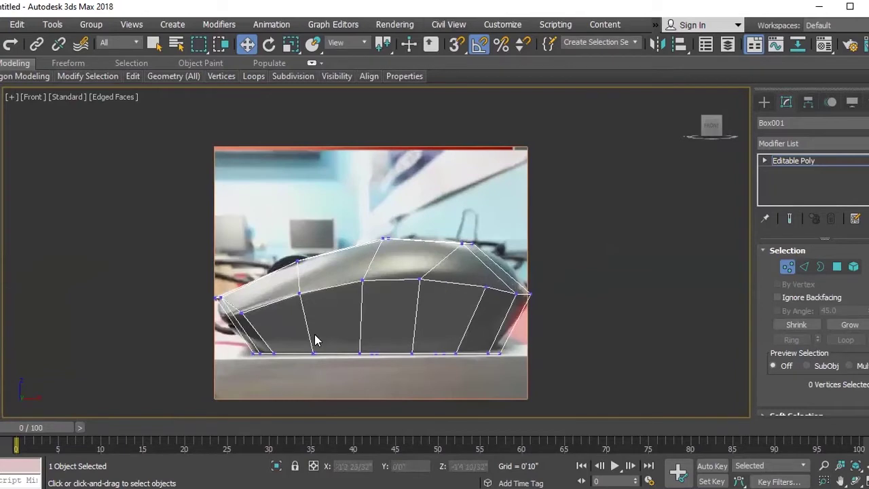
- Ring-select the vertical side edges and connect them with a single-segment edge loop
click(803, 266)
click(469, 284)
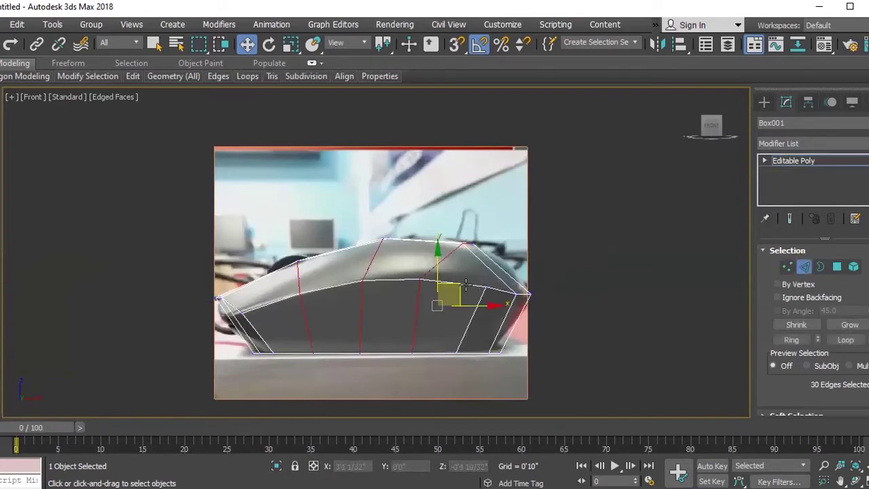
ctrl+click(270, 302)
right_click(406, 268)
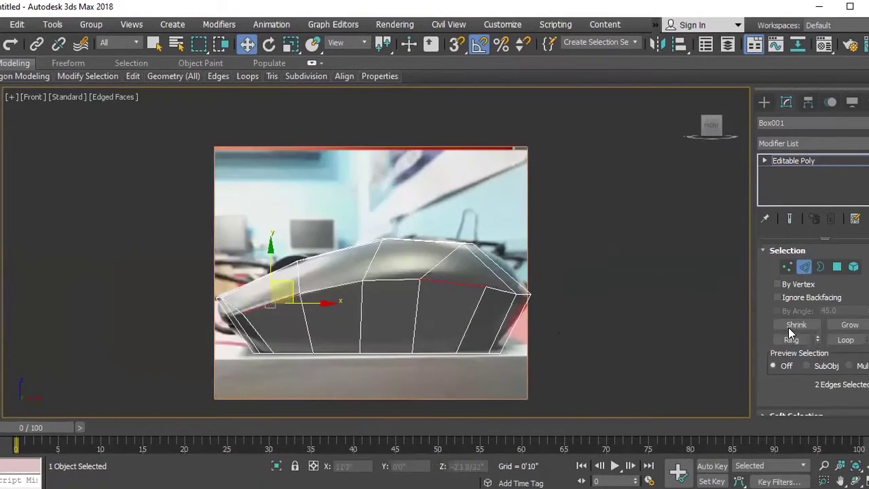
click(791, 341)
right_click(520, 266)
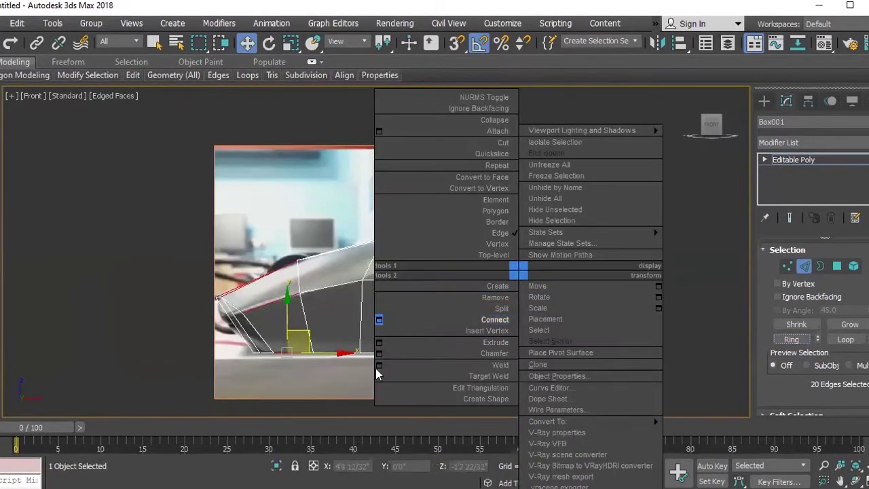
click(375, 368)
drag(385, 260, 385, 313)
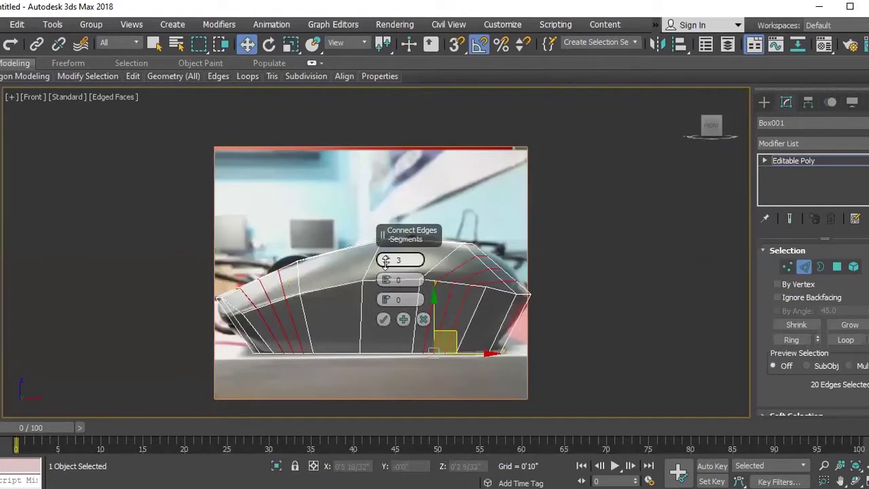
click(384, 319)
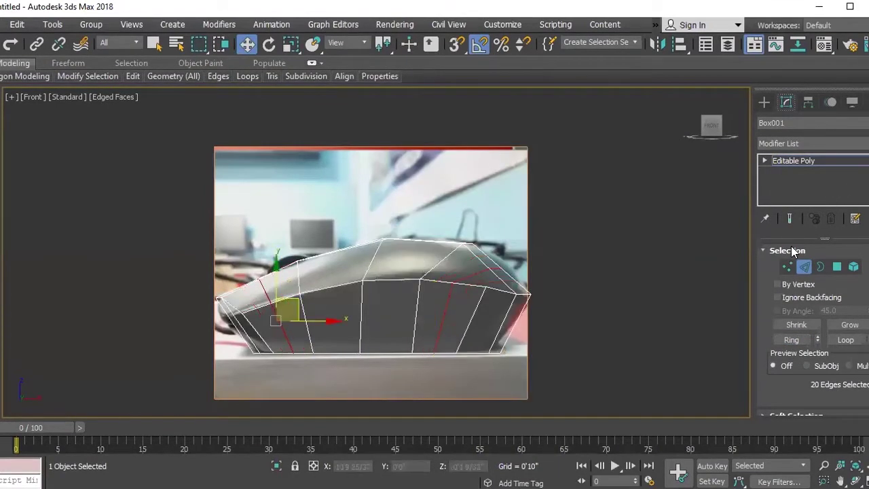
click(786, 268)
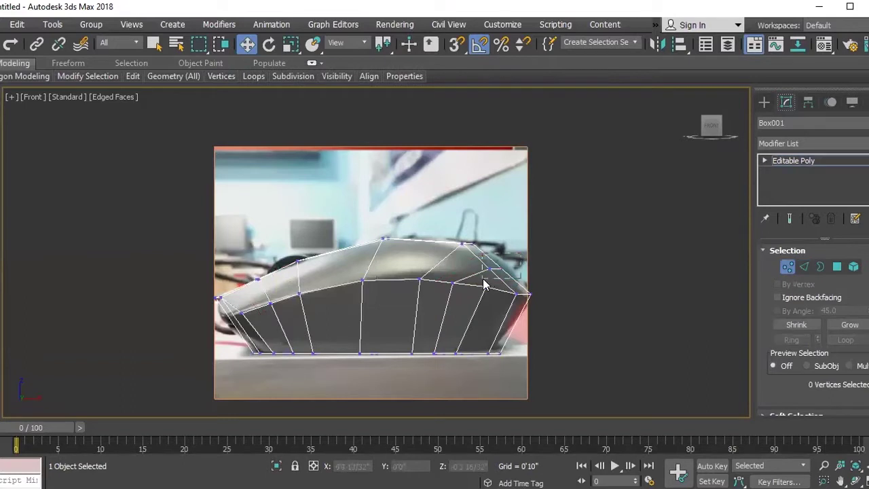
- Move the three upper-right vertices of the new loop up and right onto the outline
drag(521, 253, 479, 282)
drag(515, 244, 523, 234)
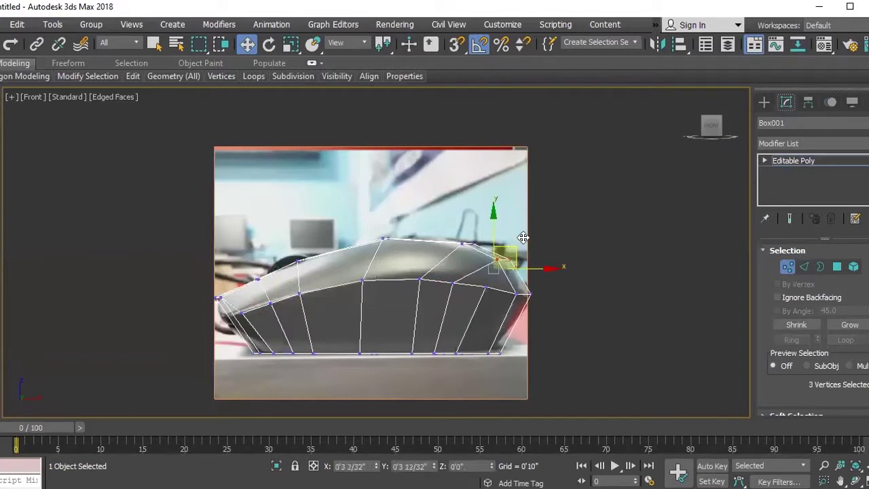
click(256, 277)
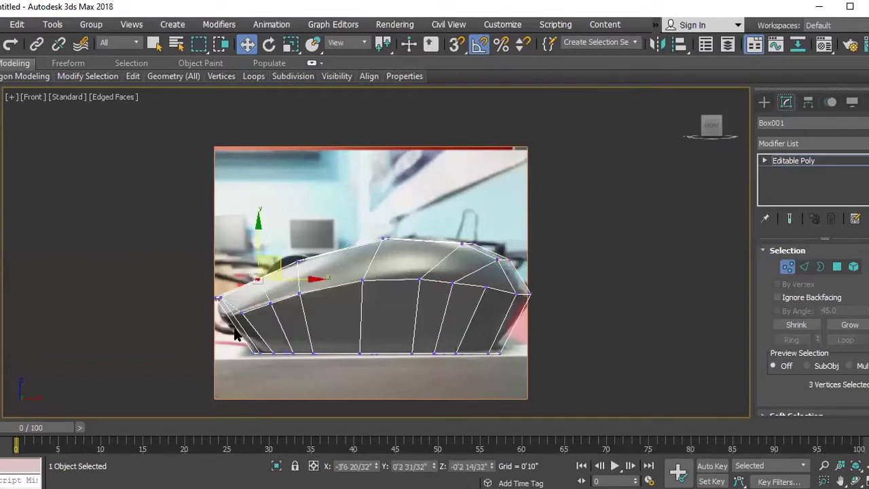
- In Perspective, nudge the mesh tip vertices slightly right, then switch to the Left view
key(p)
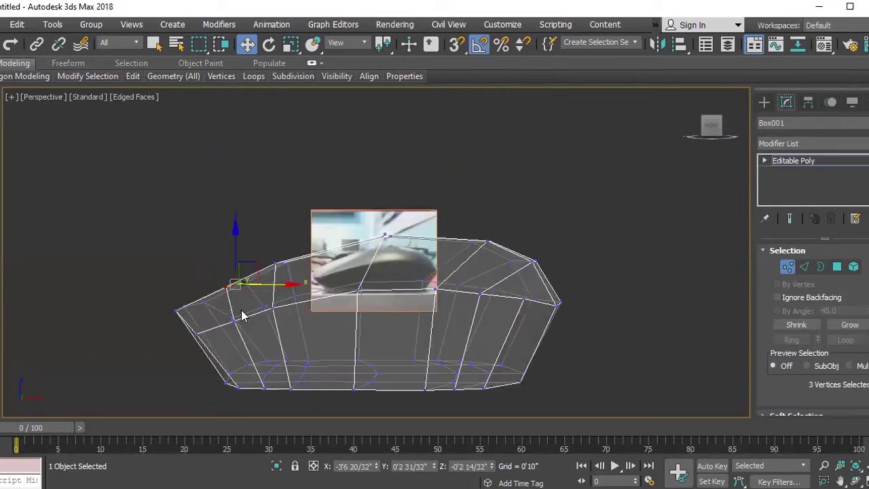
mouse_move(338, 286)
alt+middle_down()
mouse_move(366, 317)
mouse_move(535, 318)
mouse_move(474, 318)
mouse_move(489, 303)
mouse_move(427, 295)
mouse_move(455, 290)
alt+middle_up()
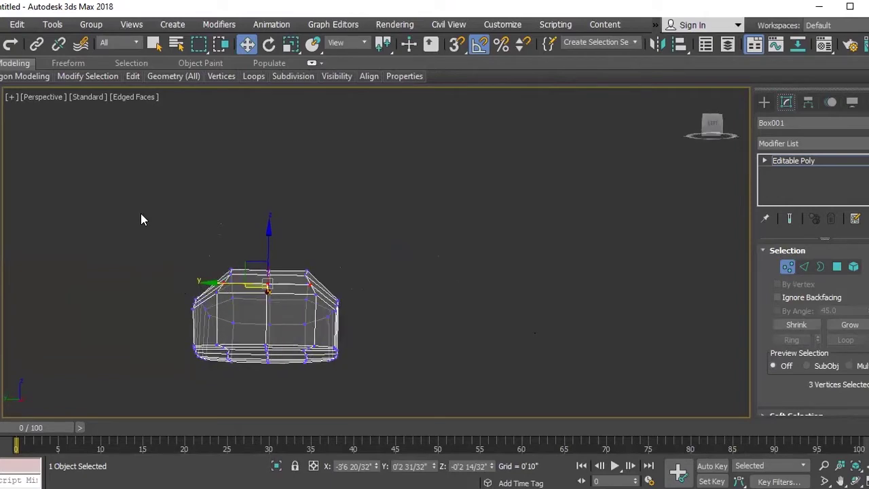
mouse_move(198, 303)
alt+middle_down()
mouse_move(306, 334)
mouse_move(332, 310)
mouse_move(319, 312)
mouse_move(337, 315)
mouse_move(298, 332)
mouse_move(325, 276)
alt+middle_up()
drag(325, 276, 288, 324)
drag(297, 278, 305, 281)
click(204, 207)
drag(255, 256, 279, 312)
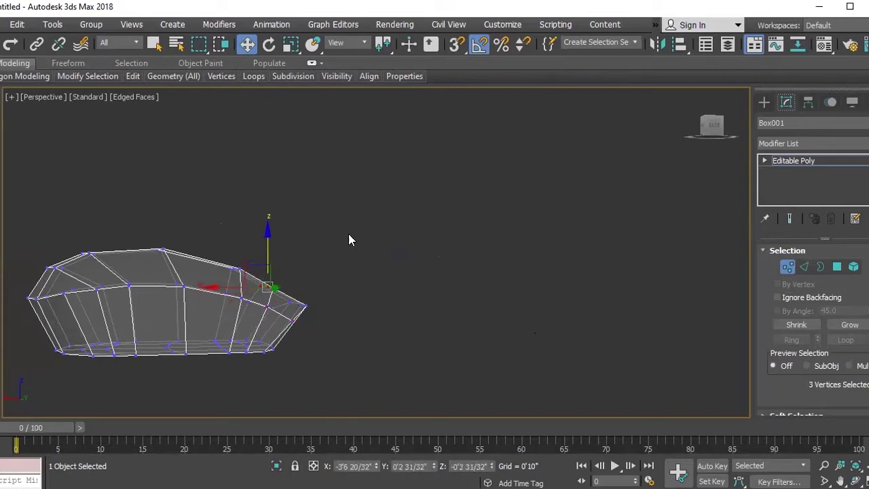
click(344, 188)
mouse_move(228, 265)
alt+middle_down()
mouse_move(255, 384)
mouse_move(506, 334)
mouse_move(152, 310)
mouse_move(171, 303)
alt+middle_up()
key(l)
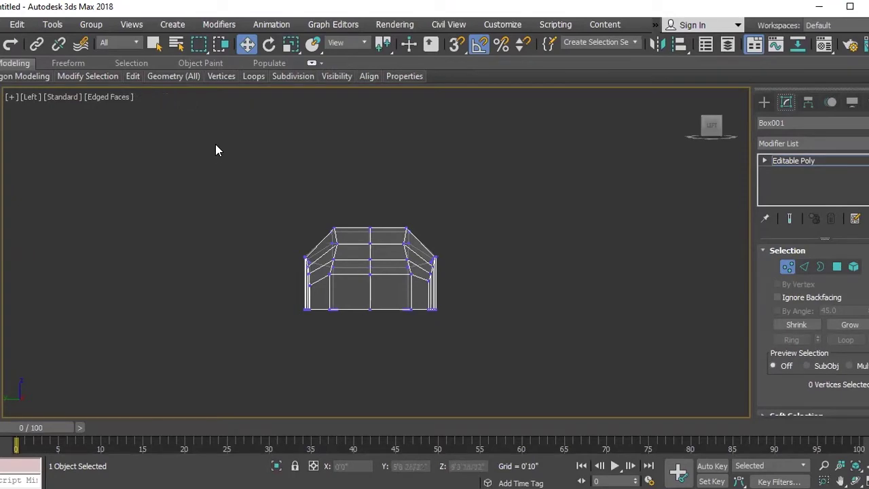
- In Front view, lower the three nose vertices slightly to match the photo
key(f)
middle_drag(343, 247, 392, 205)
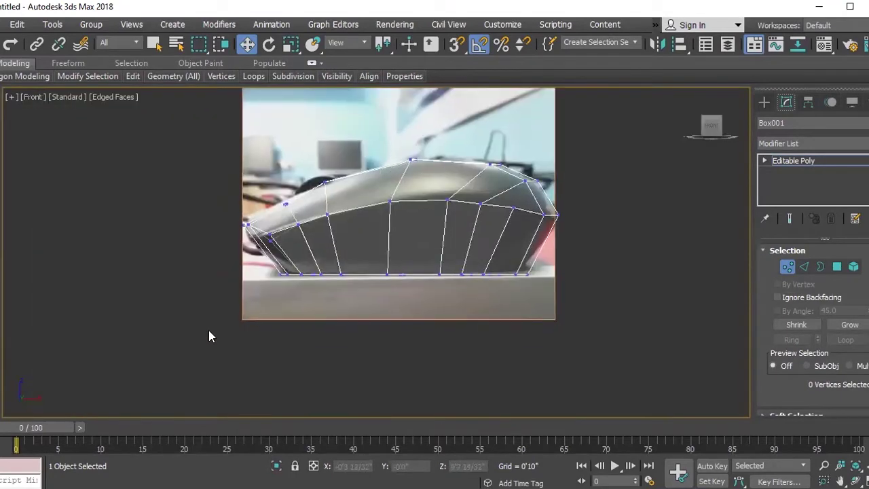
scroll(258, 239, up, 3)
scroll(234, 210, up, 2)
drag(229, 194, 268, 219)
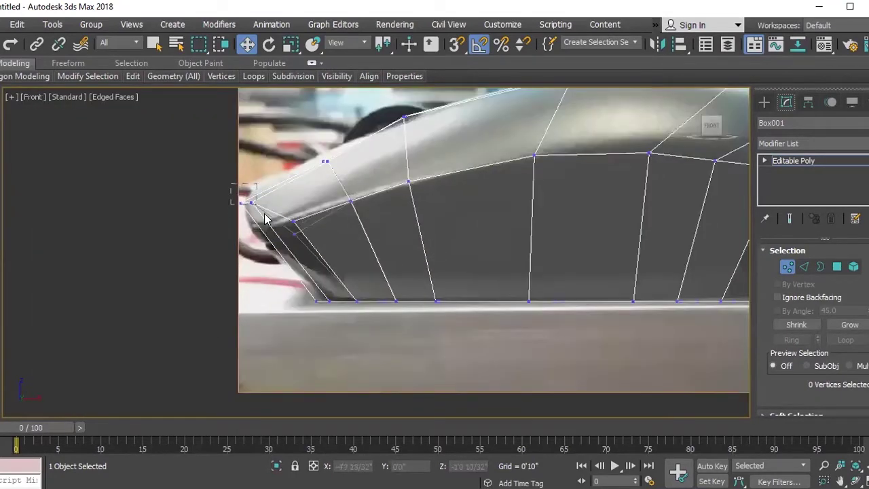
drag(254, 184, 255, 186)
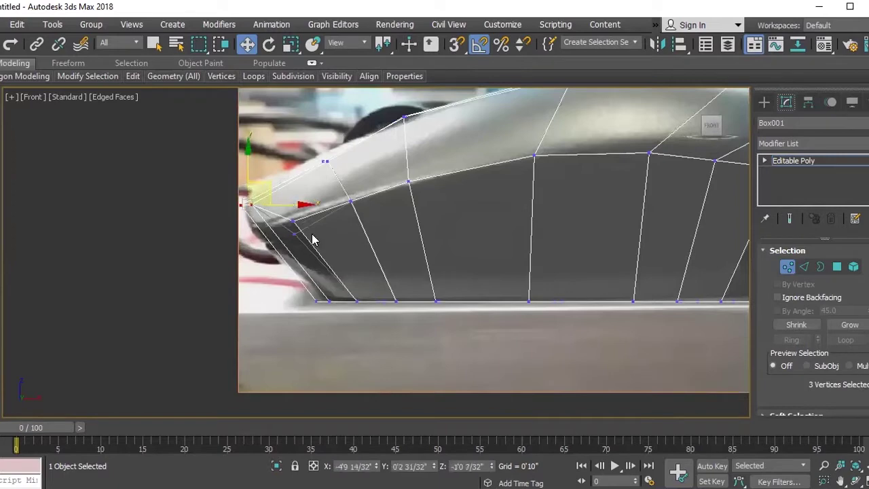
click(293, 224)
key(r)
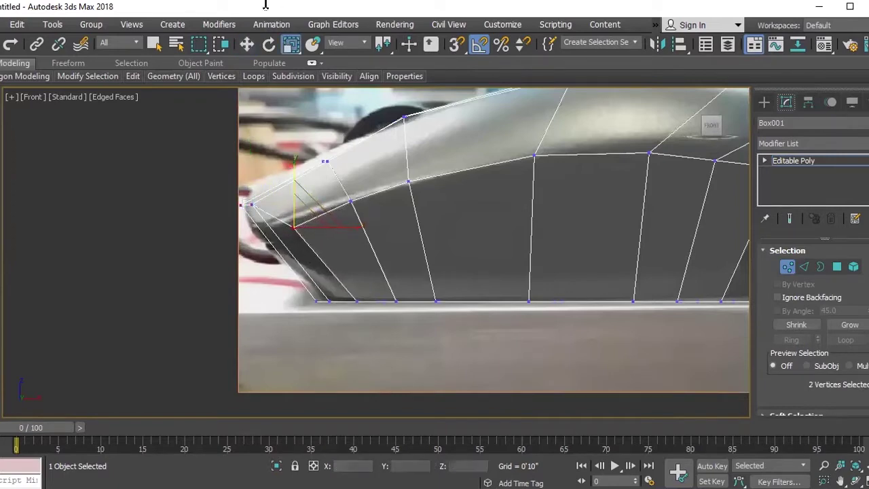
key(w)
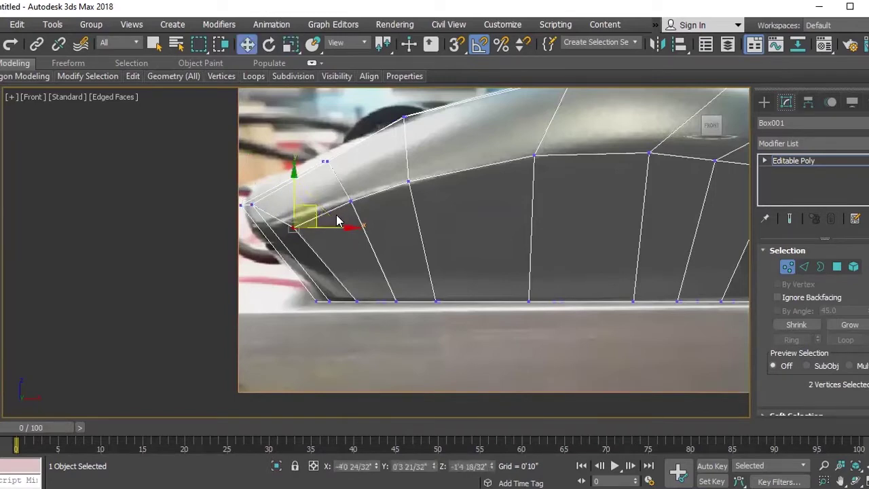
- Adjust the front nose-tip vertices so they sit on the photo's pointed outline
scroll(377, 210, down, 1)
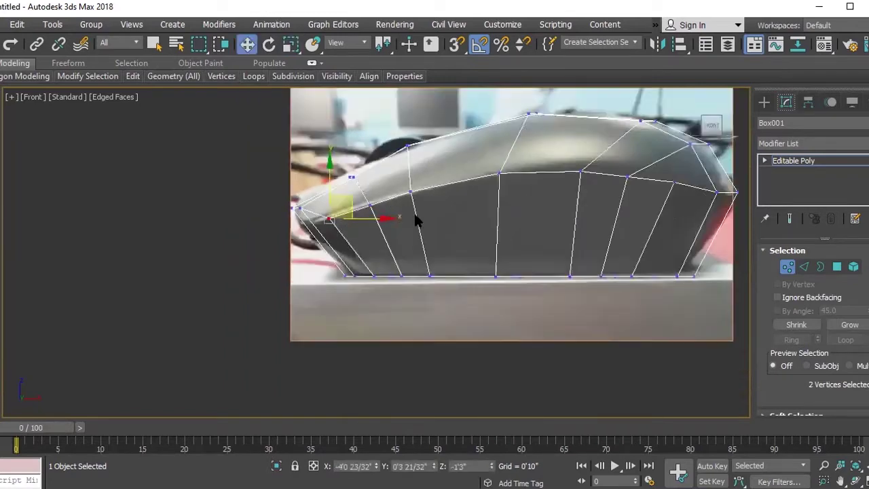
scroll(377, 210, down, 1)
scroll(407, 224, down, 2)
scroll(306, 244, up, 2)
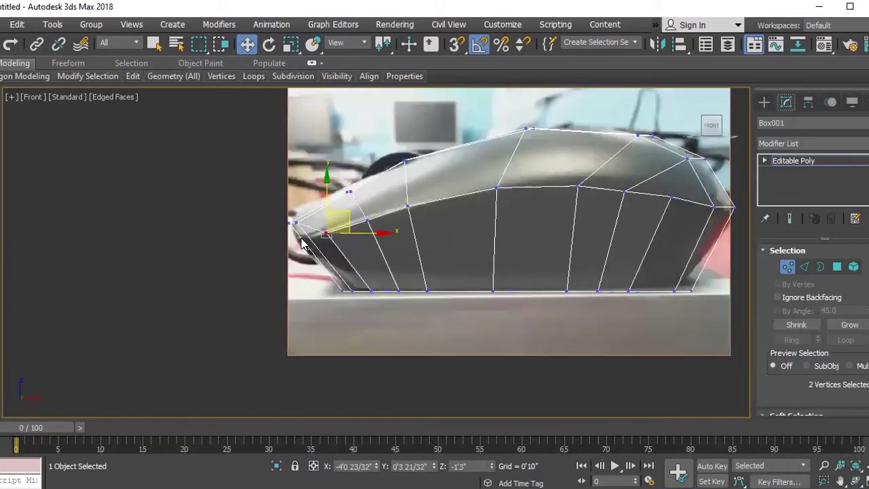
middle_drag(306, 245, 349, 253)
ctrl+drag(349, 252, 352, 256)
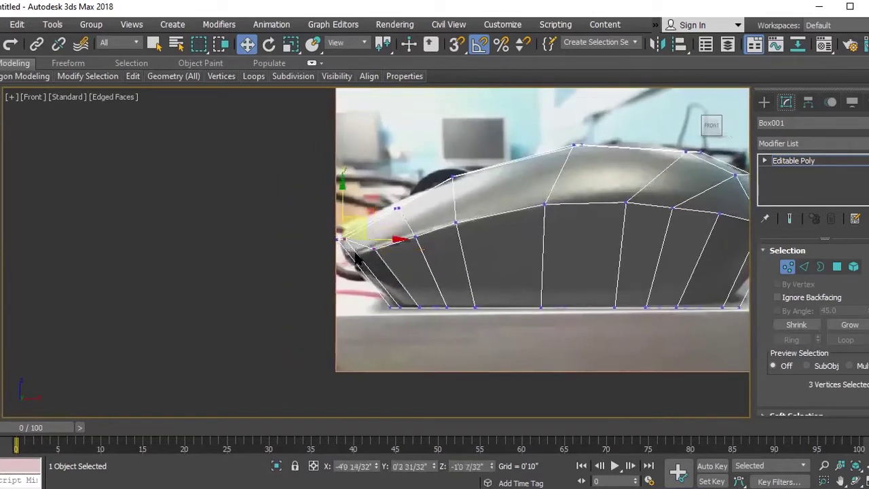
mouse_move(360, 215)
mouse_down()
mouse_move(357, 231)
mouse_move(409, 203)
mouse_move(383, 185)
mouse_move(362, 200)
mouse_up()
drag(358, 261, 361, 266)
drag(352, 225, 351, 206)
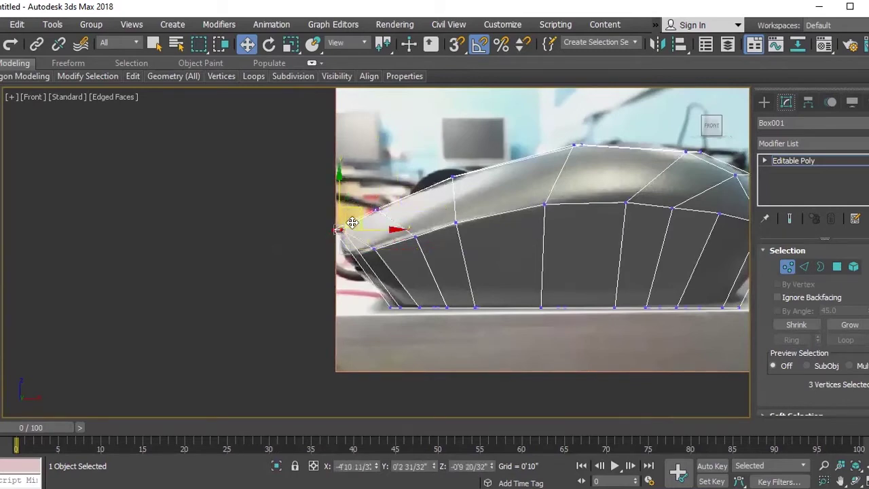
- Orbit in Perspective to check the nose shape and pick a vertex near it
key(p)
mouse_move(318, 350)
alt+middle_down()
mouse_move(376, 359)
mouse_move(332, 326)
mouse_move(272, 349)
mouse_move(216, 333)
alt+middle_up()
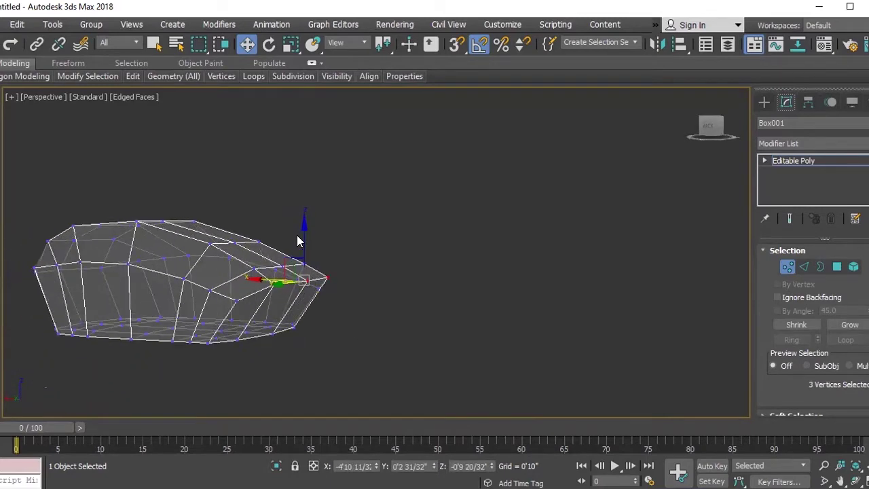
alt+middle_drag(329, 294, 239, 317)
click(138, 313)
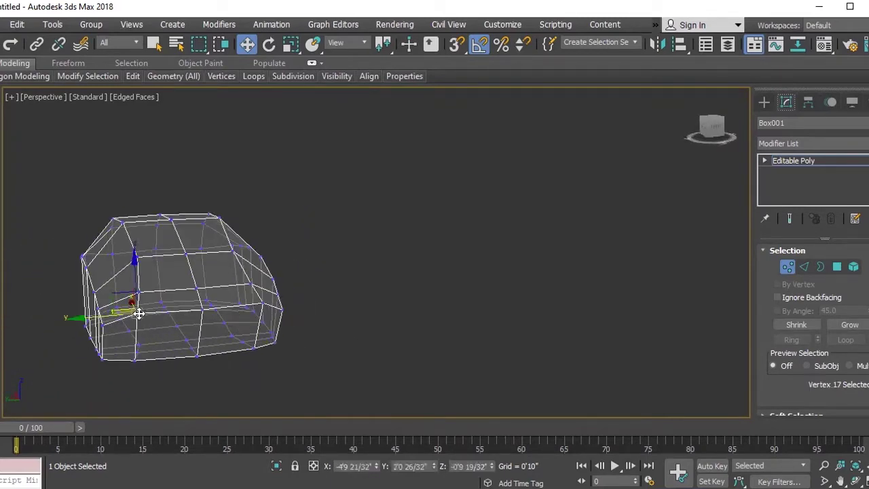
alt+middle_drag(145, 321, 140, 345)
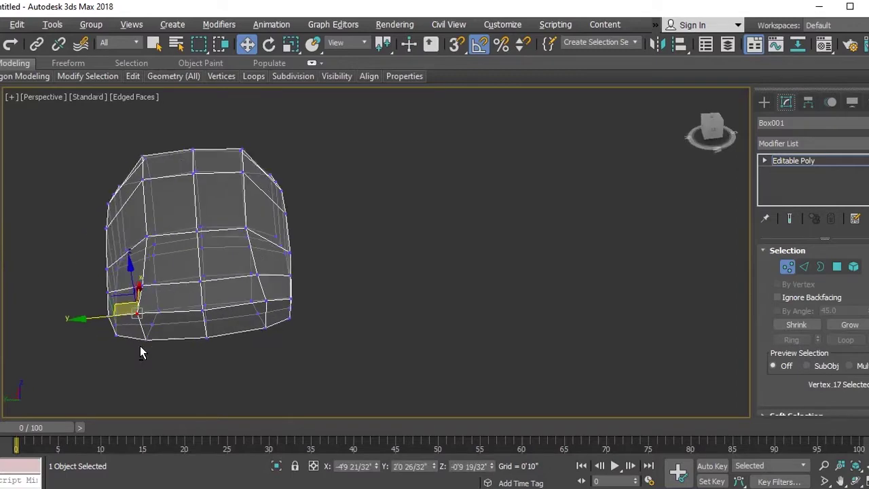
ctrl+click(265, 298)
alt+middle_drag(240, 346, 218, 297)
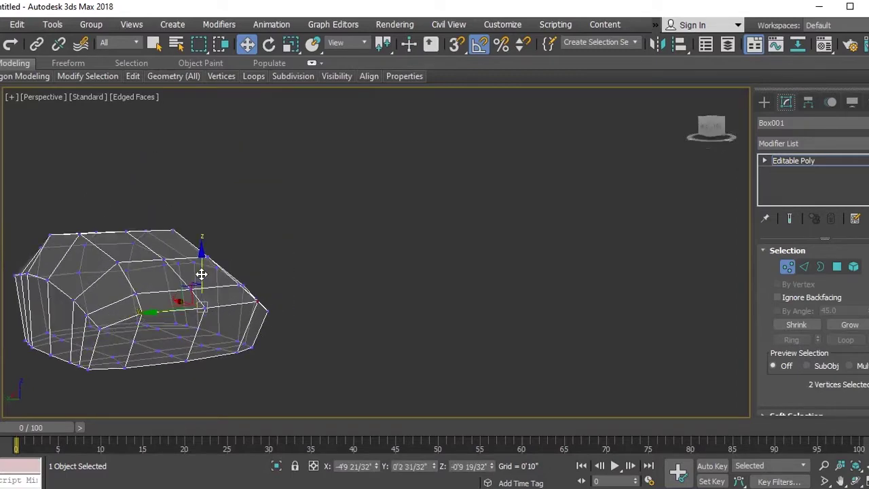
mouse_move(205, 367)
alt+middle_down()
mouse_move(340, 387)
mouse_move(240, 434)
mouse_move(157, 362)
mouse_move(160, 353)
alt+middle_up()
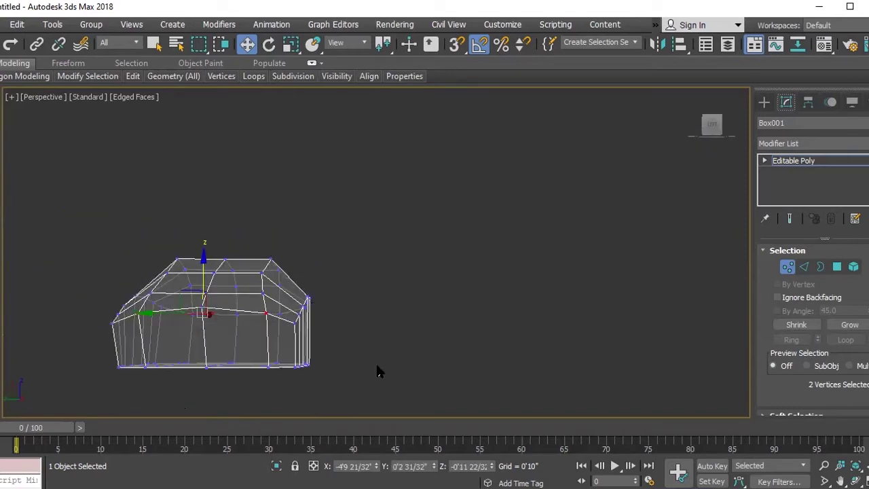
key(l)
scroll(380, 310, up, 4)
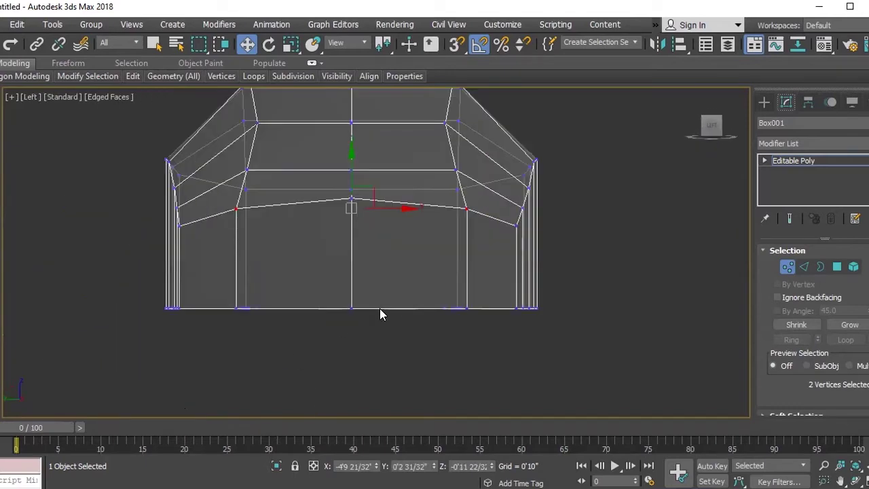
key(f)
scroll(314, 293, down, 2)
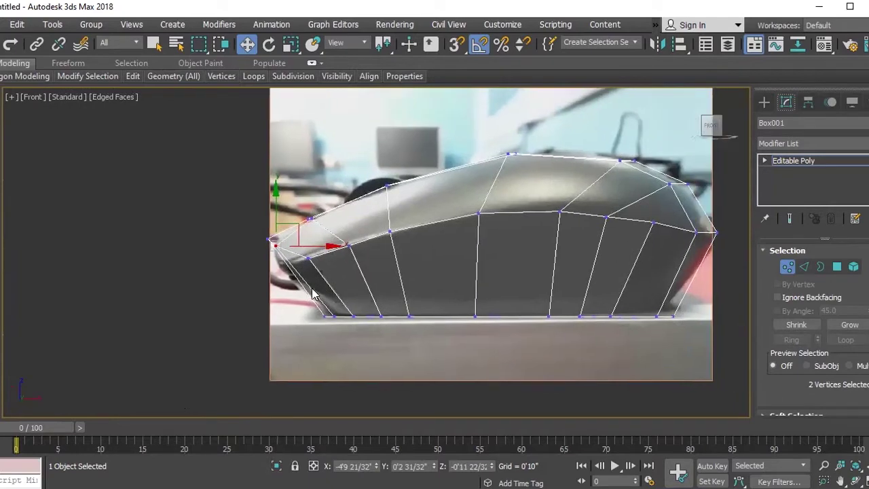
- Ring-select the vertical side edges, then return to vertex editing
key(2)
click(633, 260)
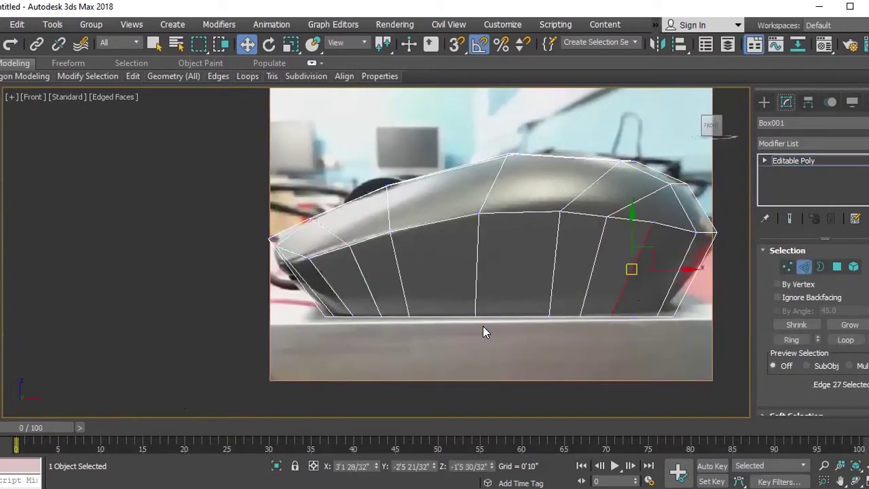
click(794, 340)
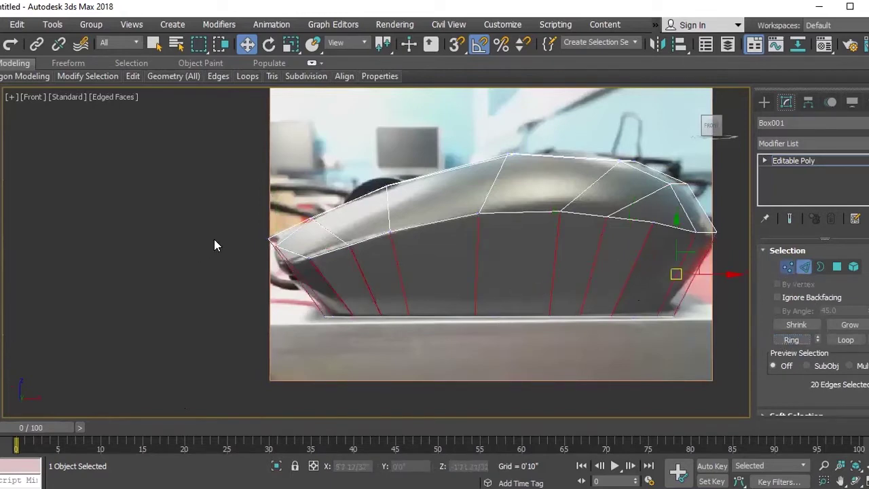
key(1)
- Move the nose vertices and those just behind them onto the photo's profile
mouse_move(252, 241)
mouse_down()
mouse_move(281, 242)
mouse_move(287, 230)
mouse_up()
click(265, 238)
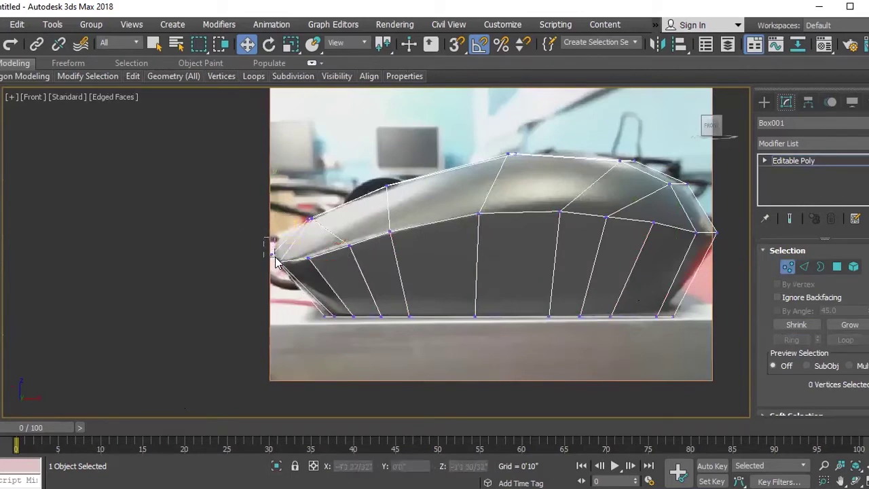
drag(276, 263, 277, 264)
drag(283, 233, 290, 235)
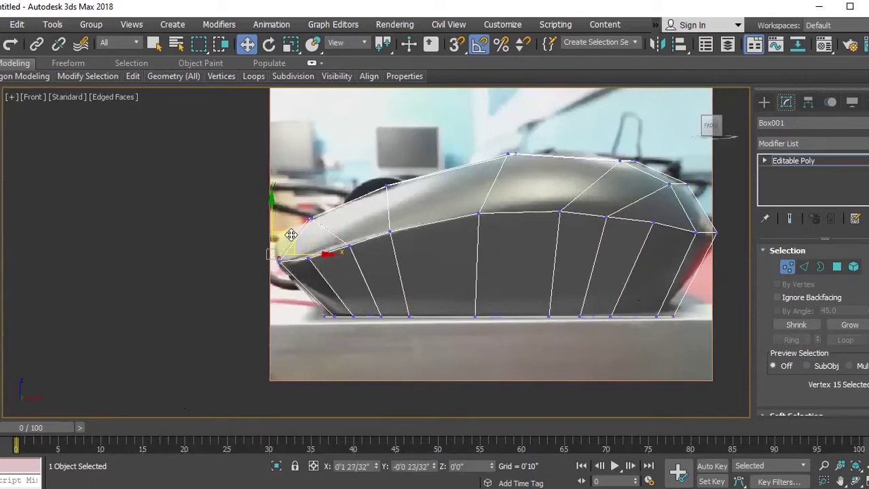
ctrl+click(294, 209)
mouse_move(331, 219)
mouse_down()
mouse_move(295, 204)
mouse_move(290, 211)
mouse_up()
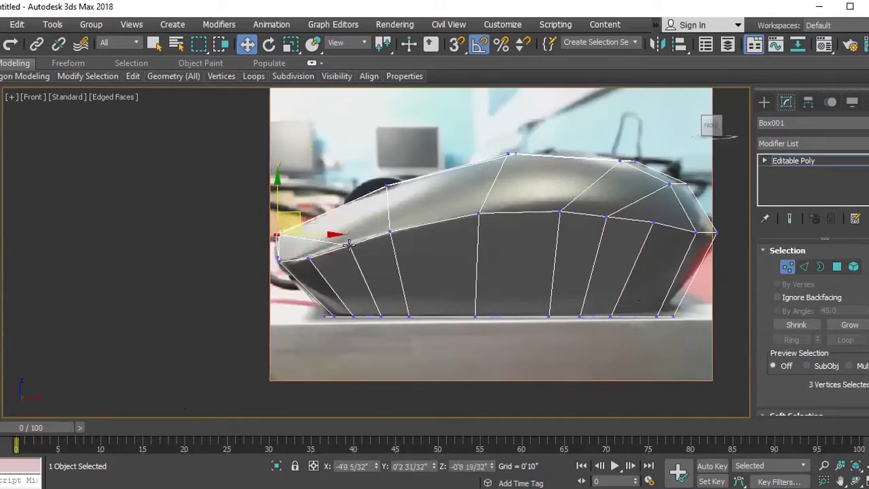
drag(360, 231, 342, 261)
drag(352, 230, 355, 229)
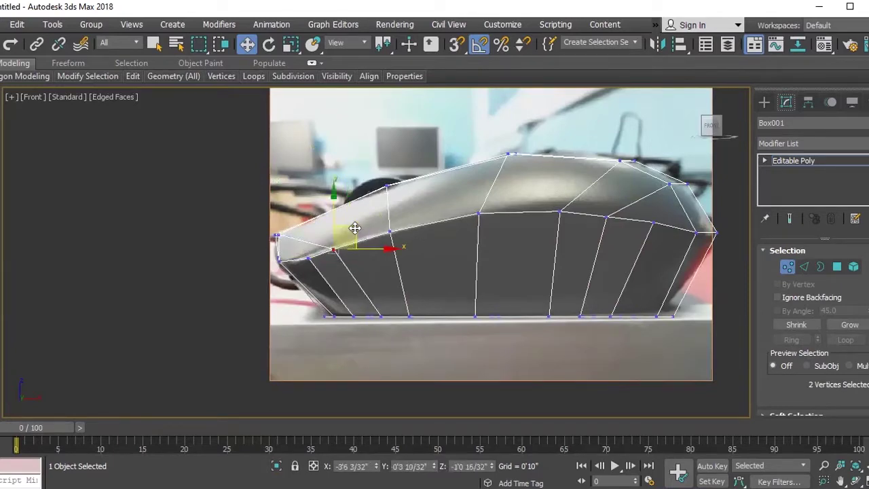
- Align the four rear-bottom vertices to the base and scale the bottom row flat
key(2)
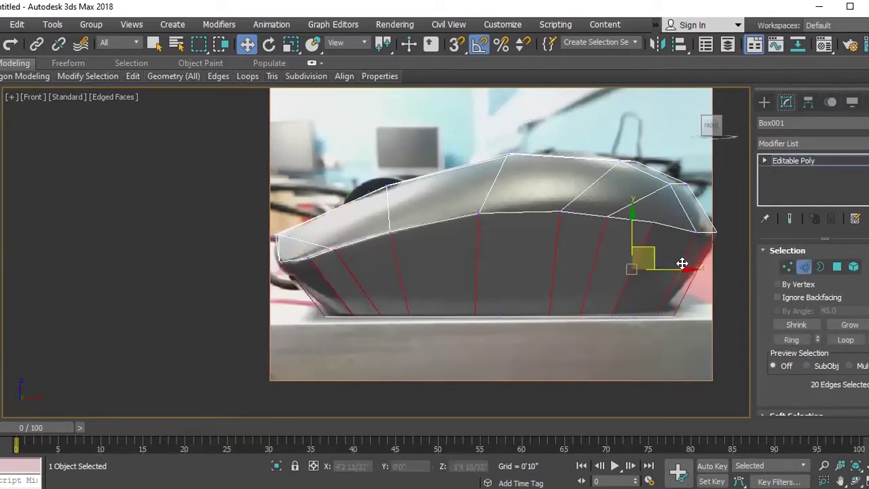
key(1)
drag(697, 312, 634, 347)
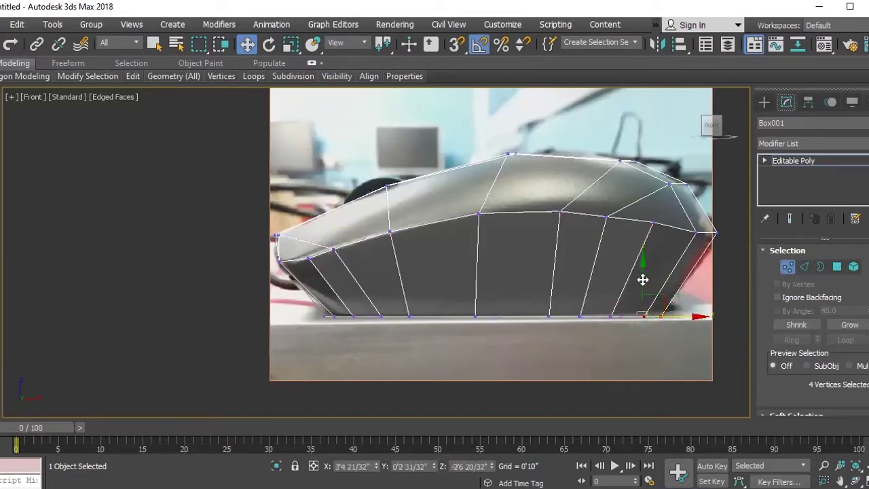
drag(642, 279, 646, 280)
drag(272, 351, 279, 353)
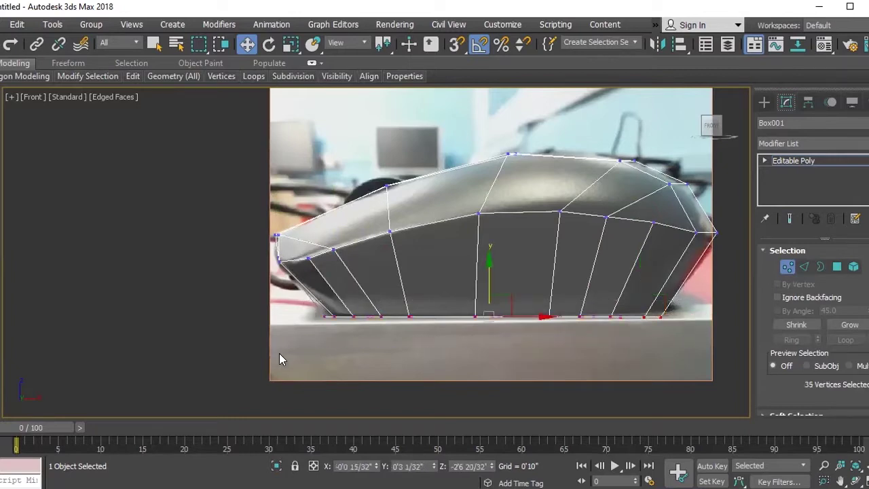
key(t)
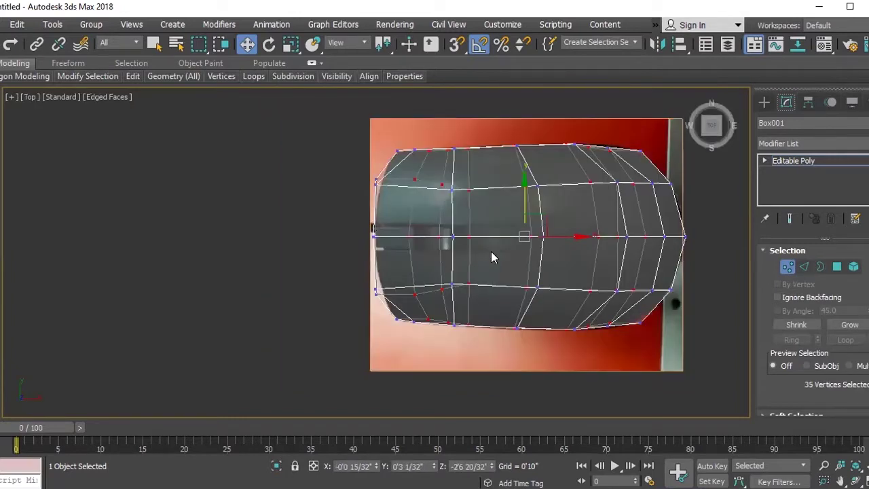
key(p)
scroll(494, 270, down, 2)
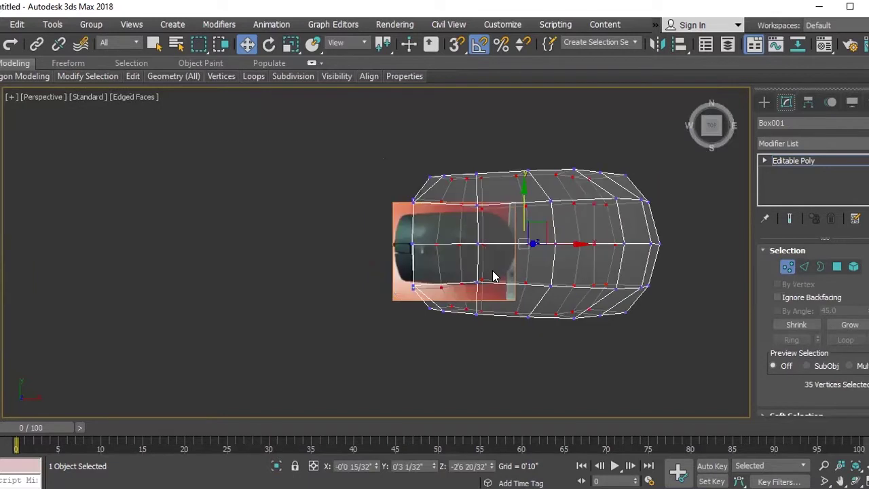
key(f)
key(r)
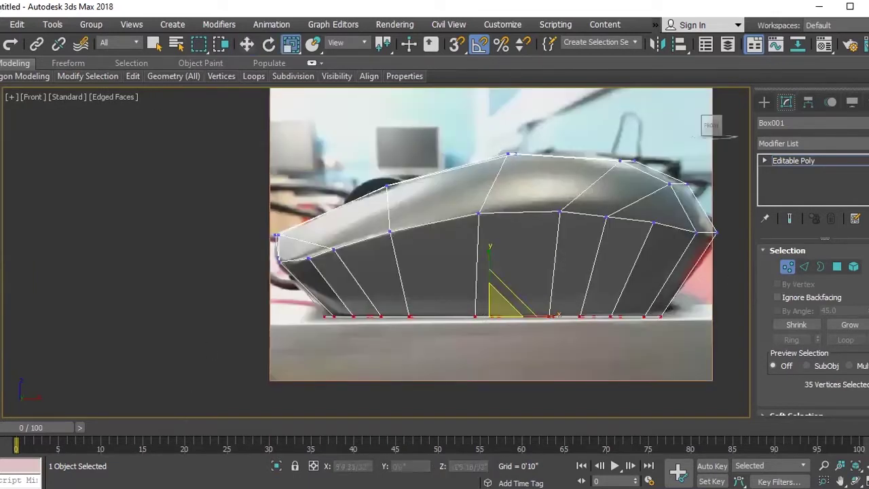
click(803, 267)
- Select the full ring of vertical edges on the mouse's side
click(666, 280)
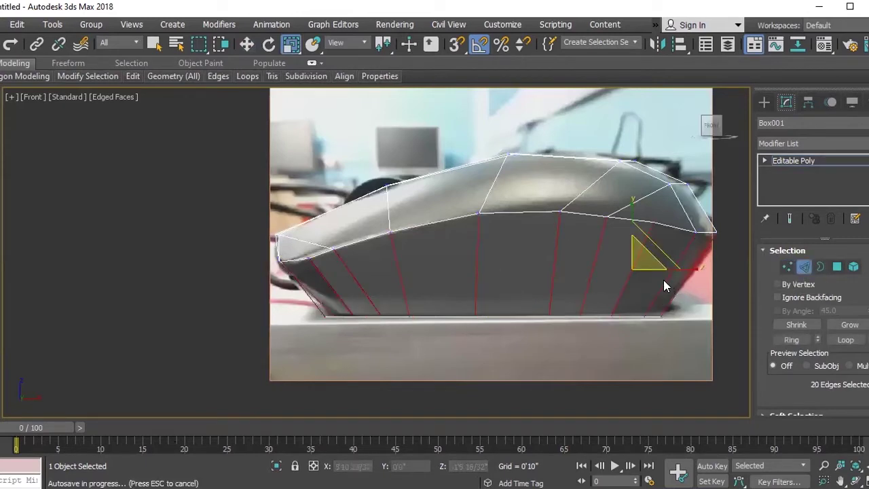
click(669, 280)
click(791, 339)
right_click(594, 270)
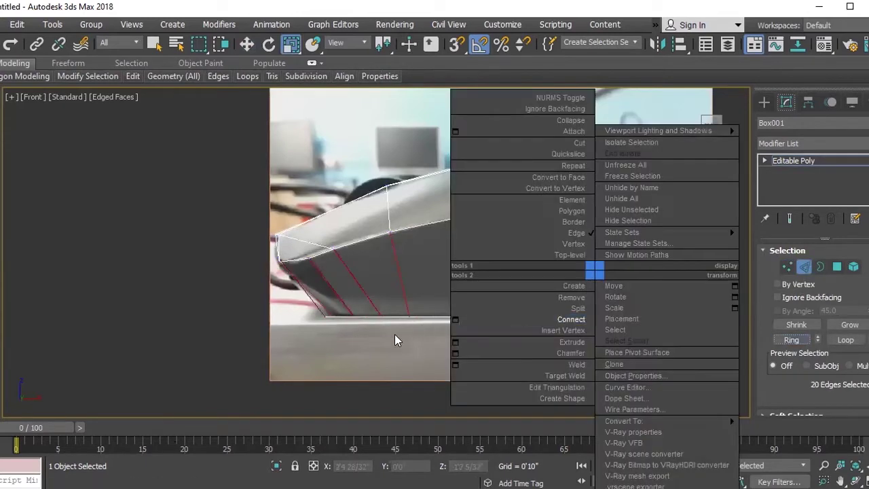
- Connect the ring with 2 segments, Pinch -85 and Slide 887, and accept
click(454, 319)
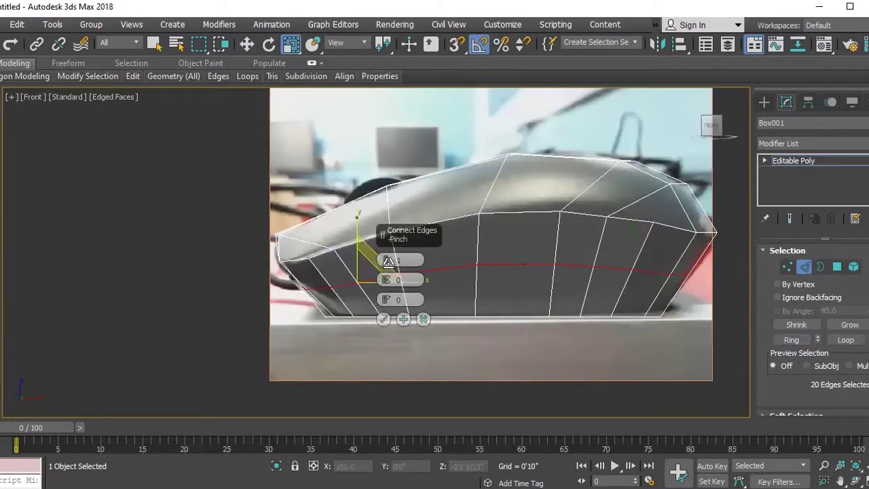
drag(385, 258, 385, 254)
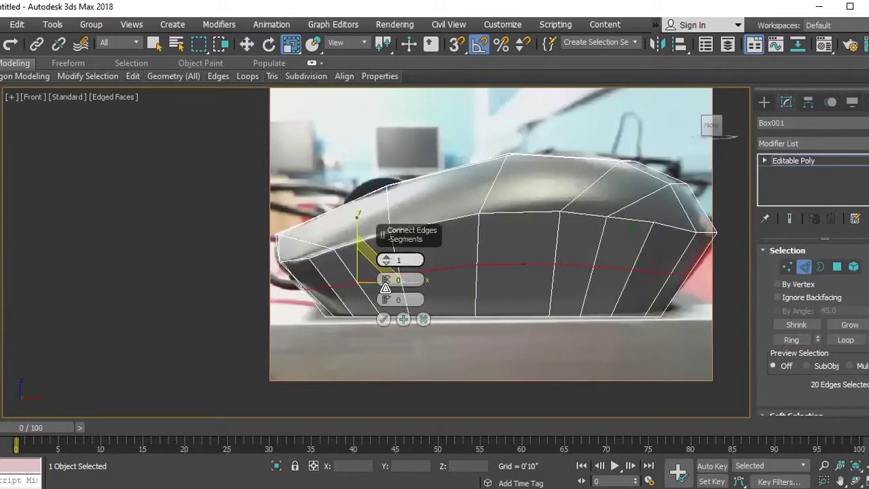
mouse_move(384, 299)
mouse_down()
mouse_move(388, 362)
mouse_move(388, 213)
mouse_up()
drag(386, 280, 387, 342)
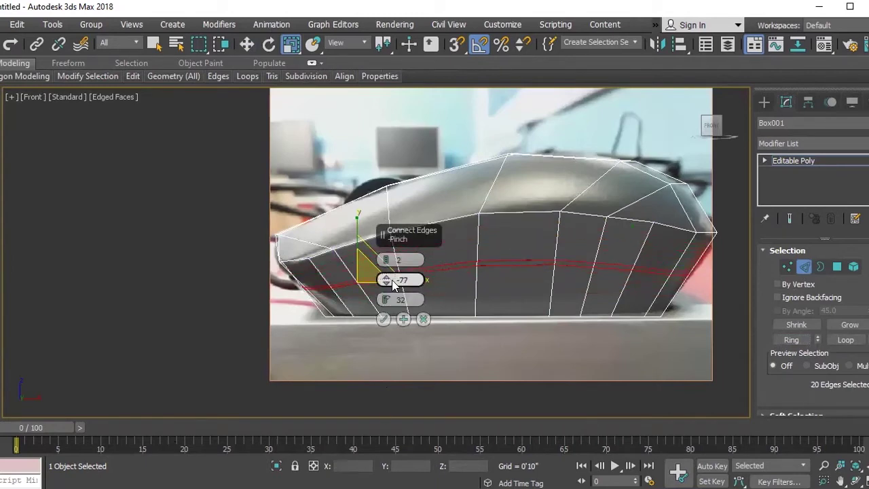
mouse_move(386, 299)
mouse_down()
mouse_move(392, 32)
mouse_move(531, 144)
mouse_move(543, 42)
mouse_up()
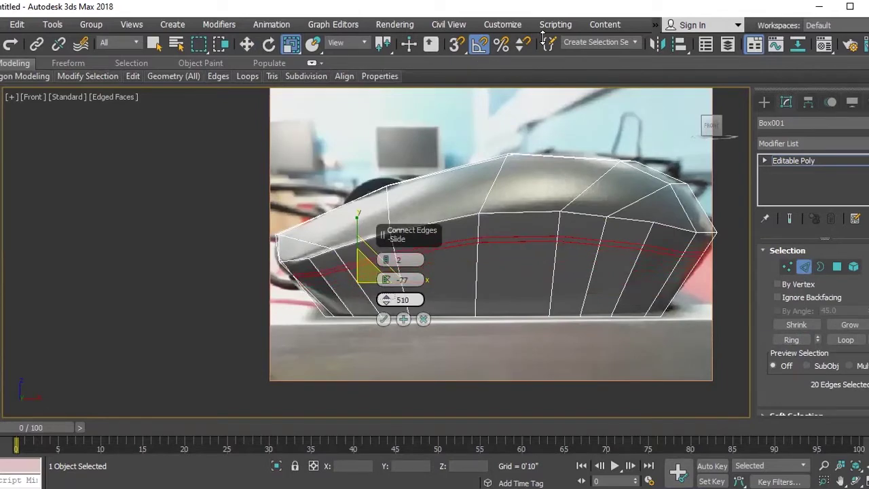
scroll(696, 285, up, 2)
scroll(675, 250, up, 2)
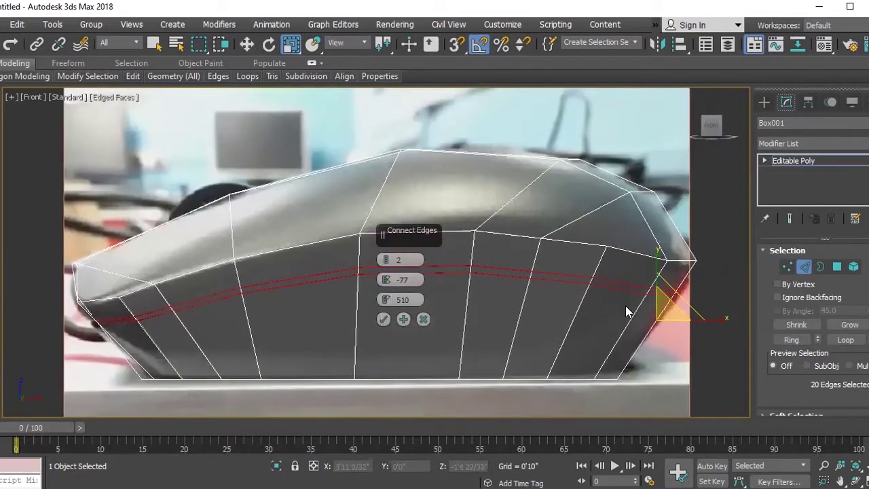
mouse_move(385, 279)
mouse_down()
mouse_move(382, 303)
mouse_move(424, 318)
mouse_up()
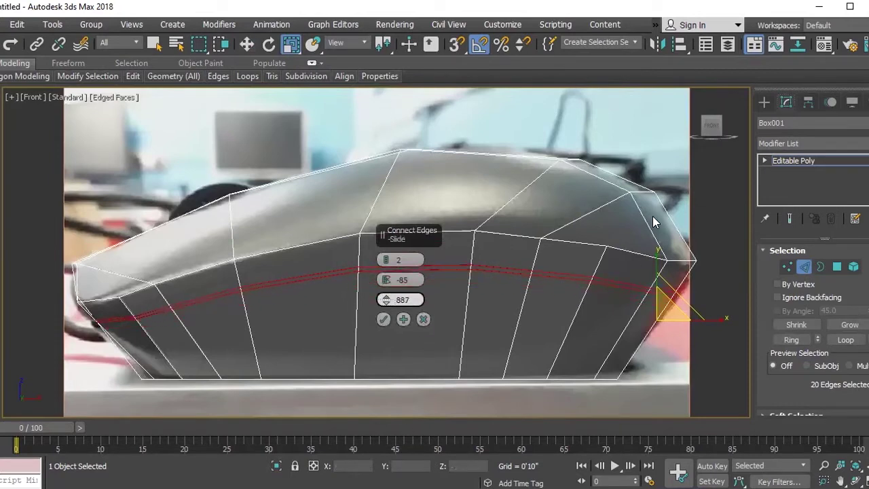
click(786, 267)
- Raise the left-end loop vertices to the side profile line and select the nose vertices
drag(226, 272, 270, 307)
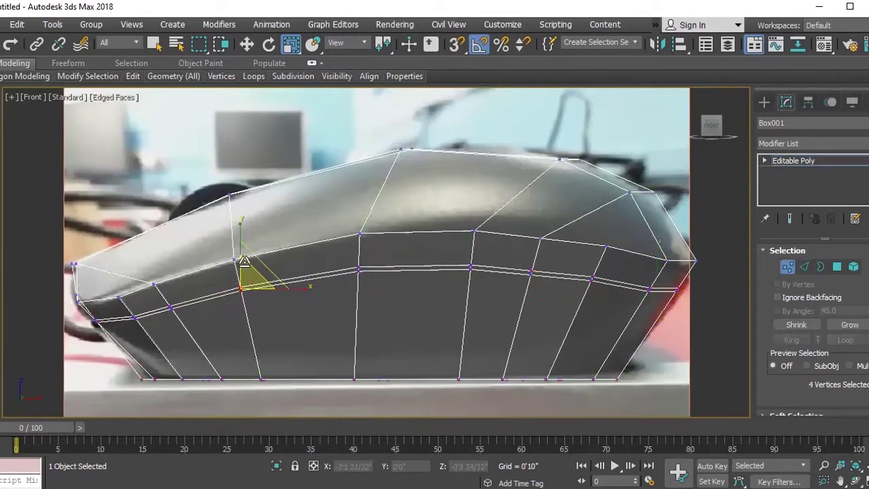
key(w)
drag(253, 266, 253, 256)
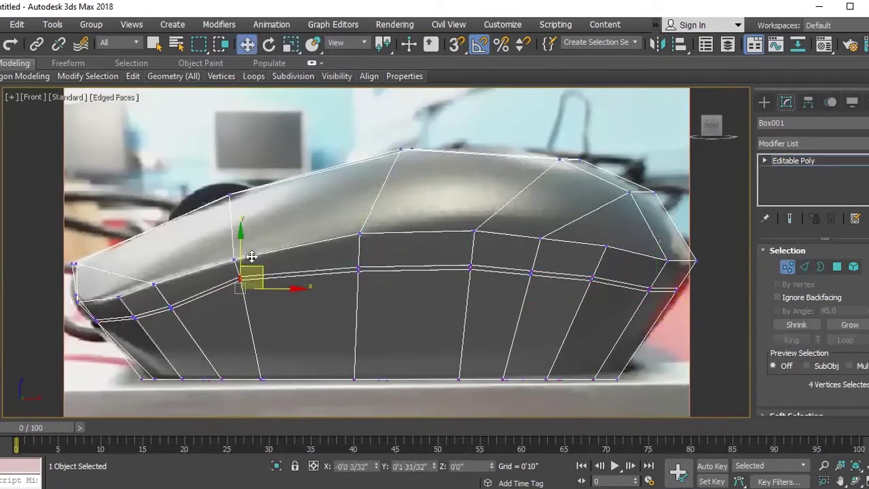
mouse_move(197, 328)
mouse_down()
mouse_move(164, 290)
mouse_move(179, 278)
mouse_up()
click(137, 314)
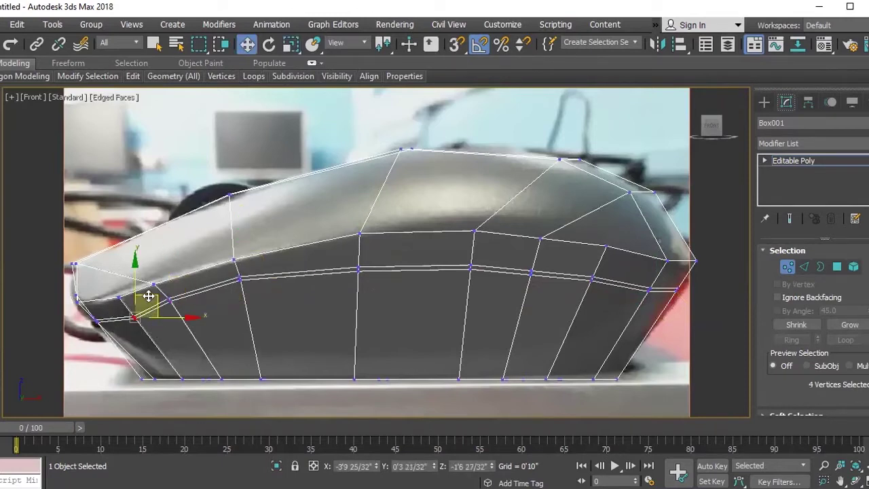
mouse_move(82, 314)
mouse_down()
mouse_move(107, 338)
mouse_move(102, 316)
mouse_up()
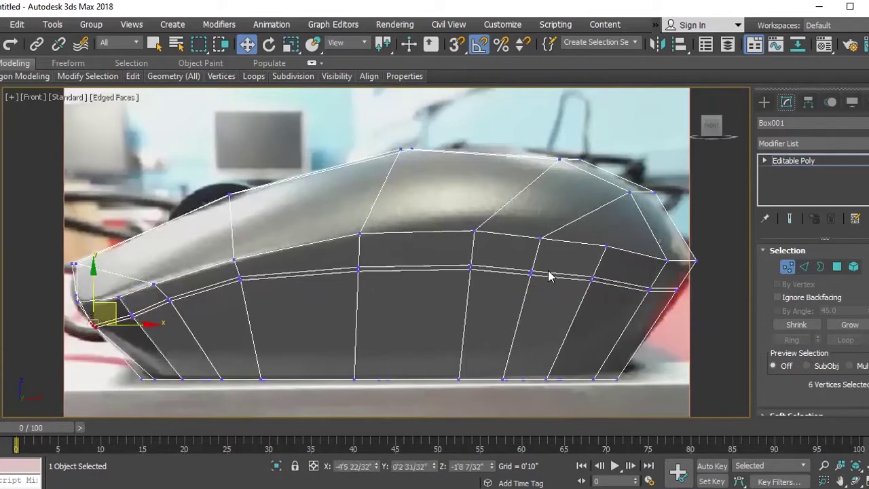
- Move the right-end upper vertices out to the outline and lift the upper right row
drag(508, 257, 539, 285)
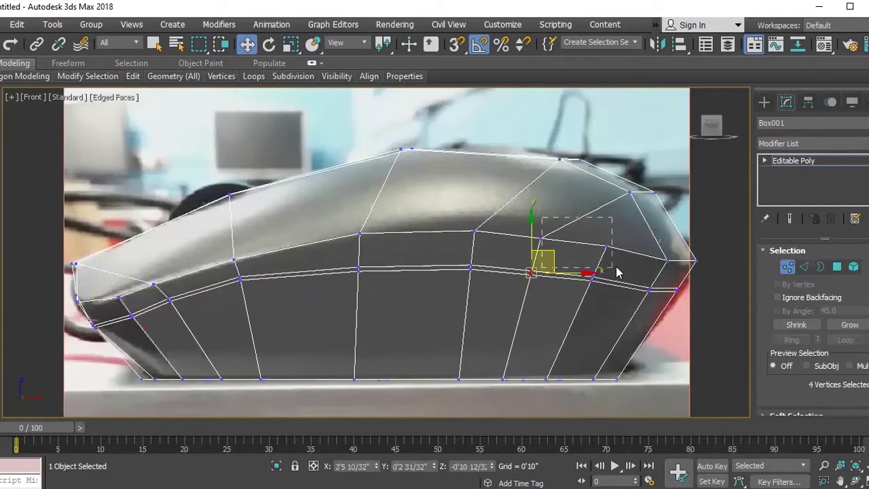
drag(617, 271, 614, 269)
drag(616, 229, 625, 219)
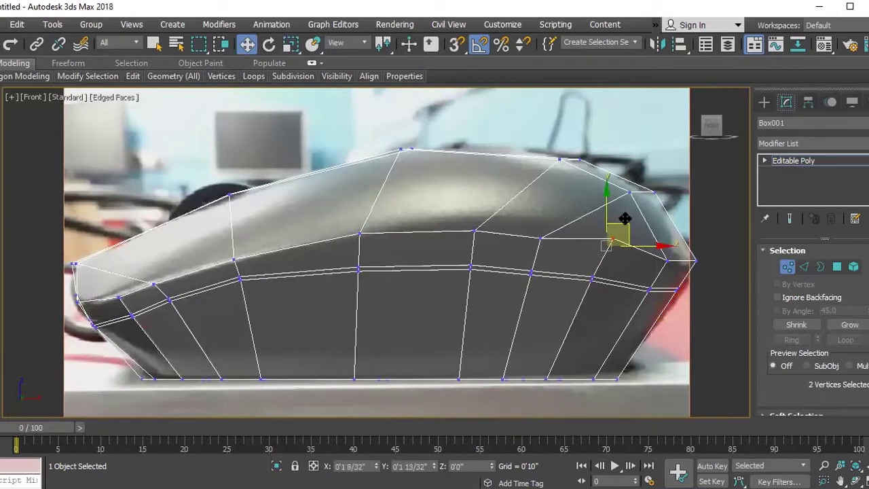
drag(457, 216, 541, 252)
drag(524, 214, 531, 201)
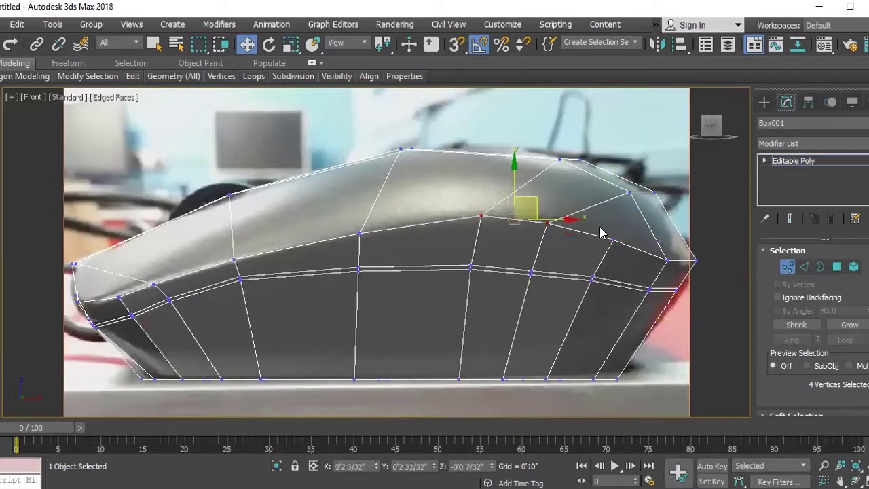
- Fine-tune the right-tip vertices to sit on the photo's outline
drag(703, 272, 609, 186)
drag(677, 226, 684, 247)
drag(669, 197, 703, 265)
drag(678, 235, 702, 252)
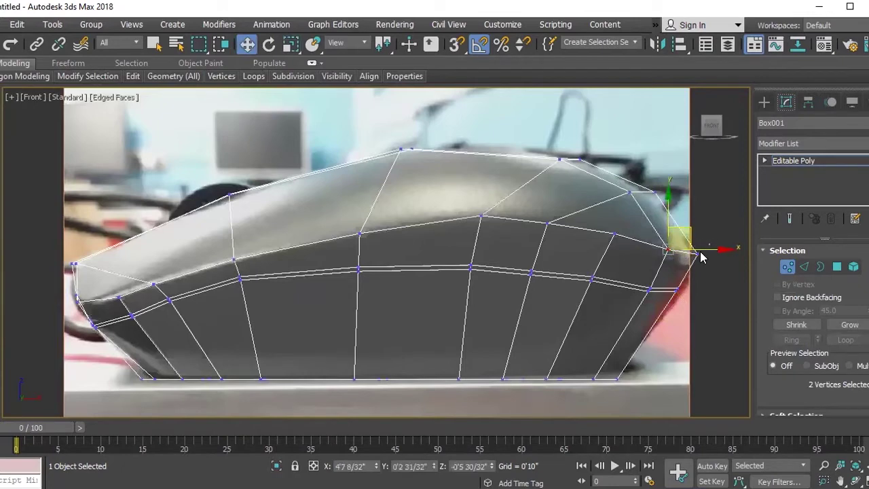
click(702, 252)
drag(716, 251, 694, 290)
- Lift the right end of the new loops and lower the two right-tip vertices
drag(580, 309, 578, 309)
ctrl+click(665, 276)
drag(646, 258, 656, 234)
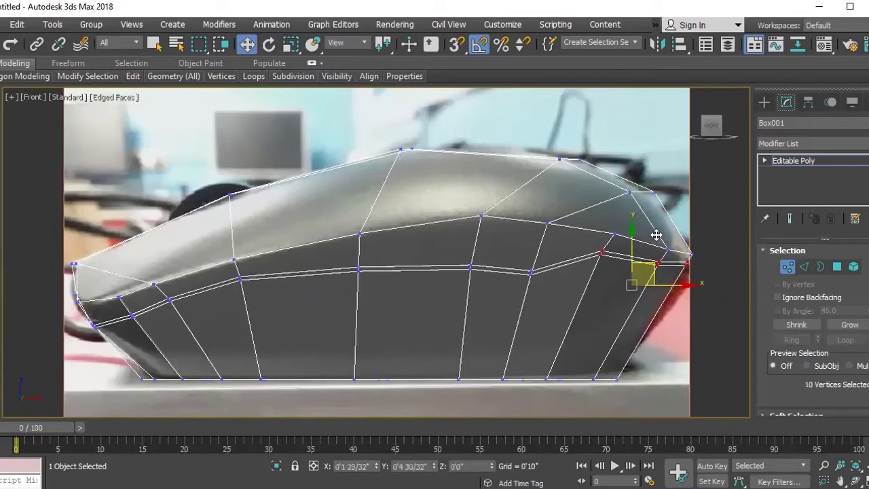
click(702, 275)
drag(693, 260, 679, 270)
mouse_move(703, 242)
mouse_down()
mouse_move(652, 267)
mouse_move(664, 271)
mouse_up()
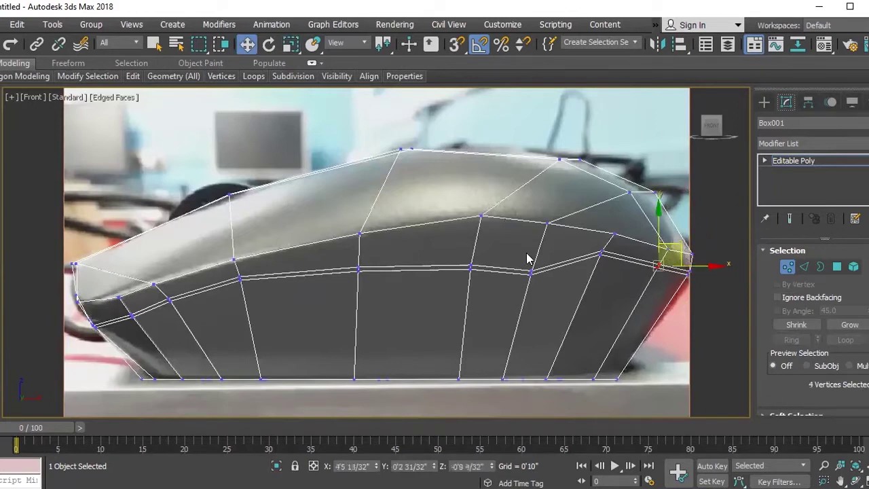
- Raise the right-side and middle loop vertices to follow the mouse's shoulder profile
drag(526, 256, 540, 278)
drag(547, 204, 541, 173)
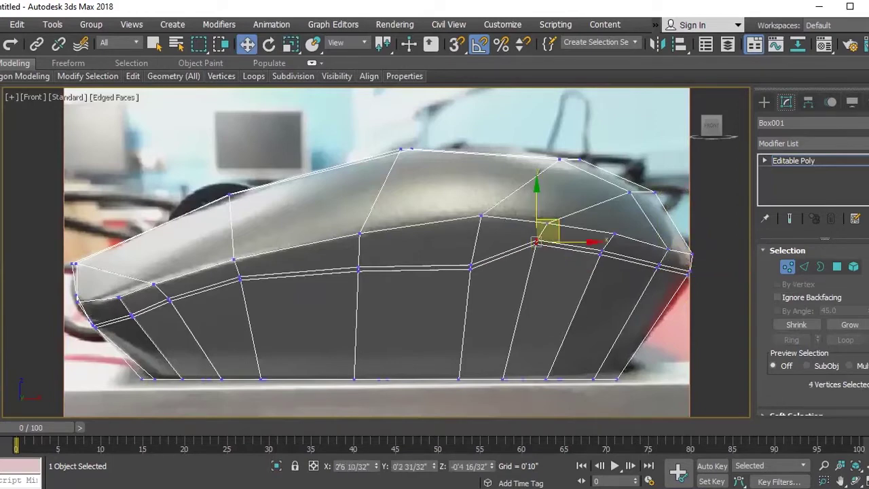
drag(506, 244, 349, 278)
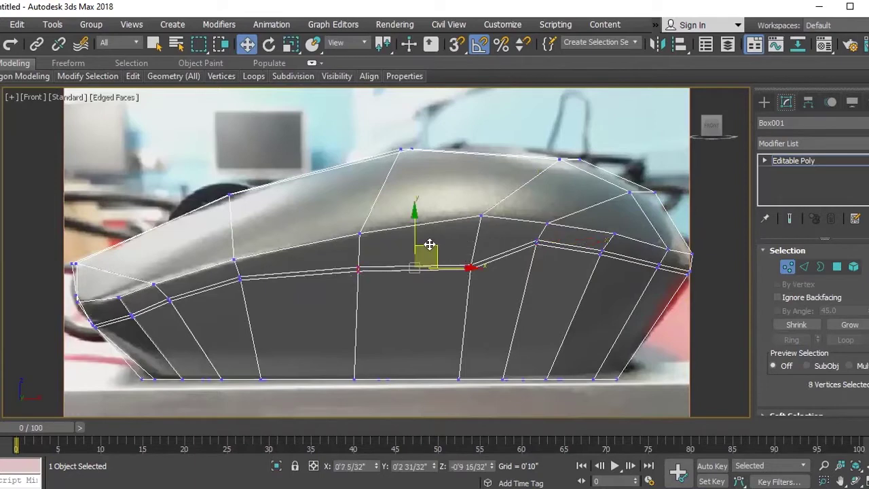
drag(426, 245, 427, 224)
drag(443, 274, 485, 237)
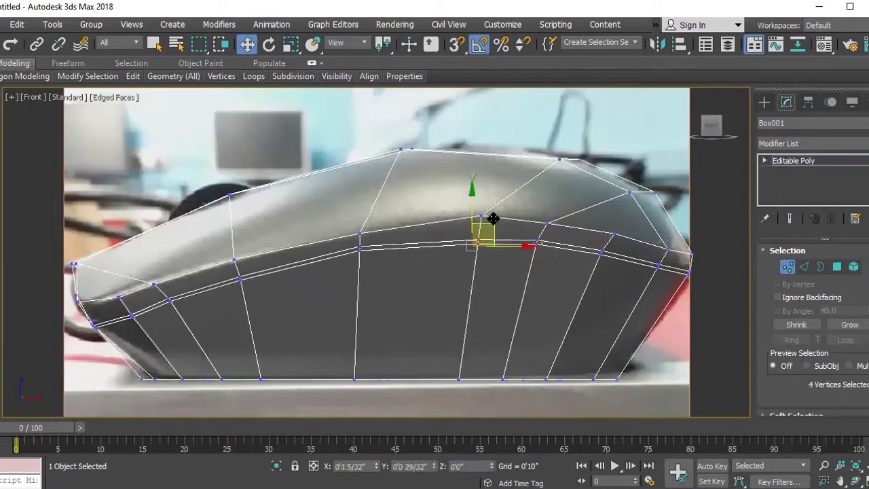
drag(493, 219, 498, 217)
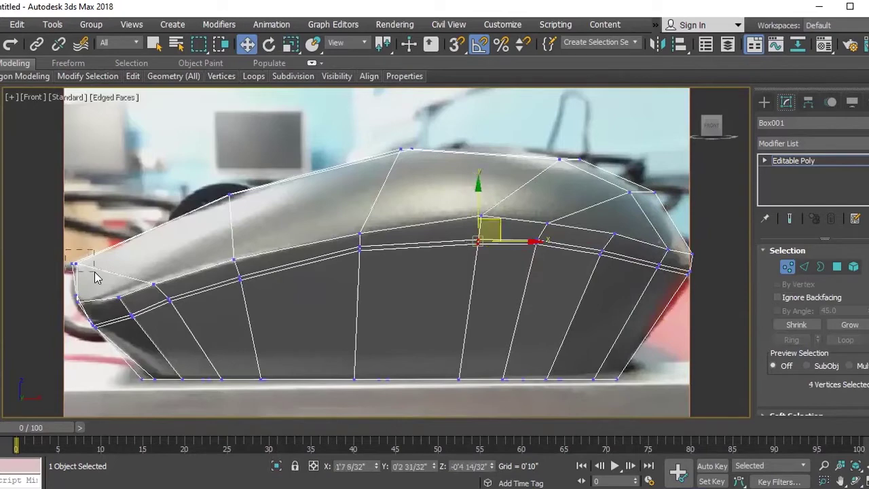
- Lower the nose vertices, fit the top vertices to the outline, then switch to Top view
drag(95, 271, 94, 273)
drag(93, 242, 91, 247)
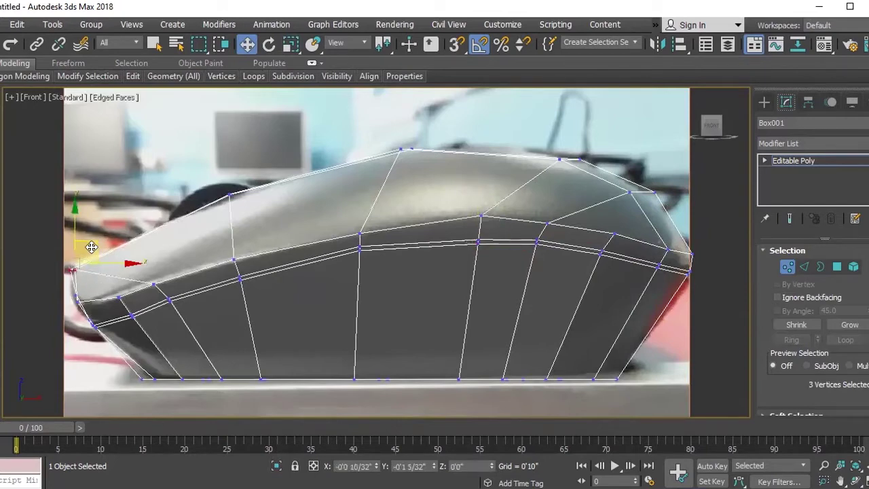
click(229, 195)
drag(245, 175, 229, 179)
click(403, 149)
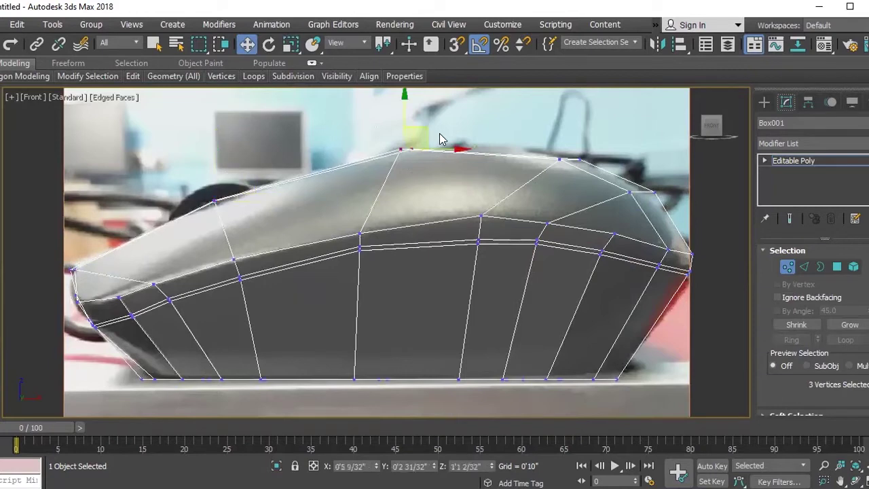
drag(420, 129, 412, 126)
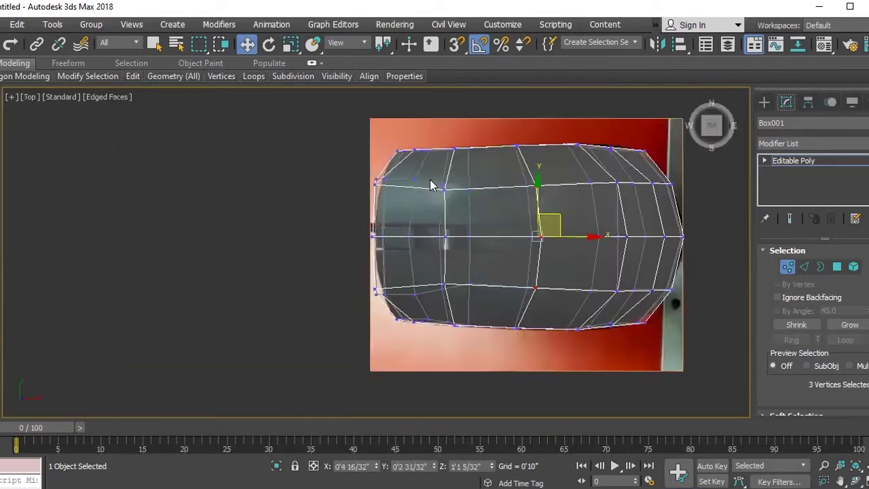
key(t)
mouse_move(436, 267)
alt+middle_down()
mouse_move(501, 233)
mouse_move(481, 249)
alt+middle_up()
- Pull the upper-left and lower-left corner vertices inward to round the rear
key(t)
drag(361, 174, 399, 200)
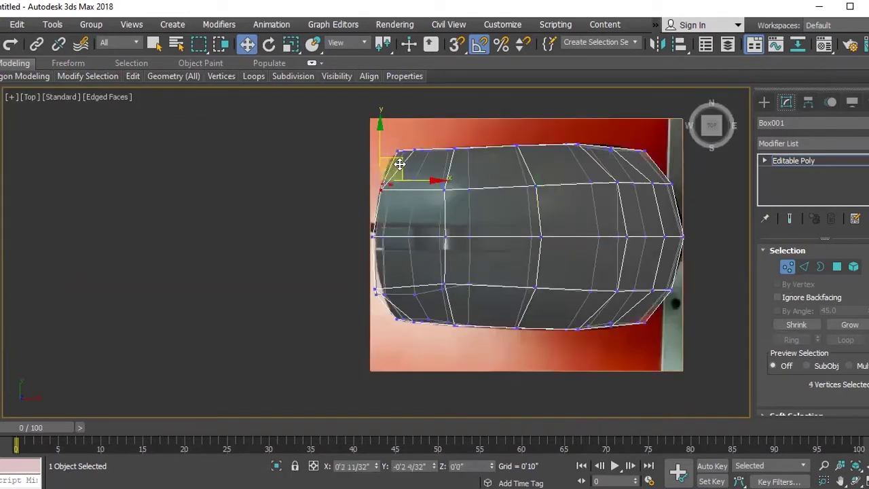
drag(346, 282, 398, 309)
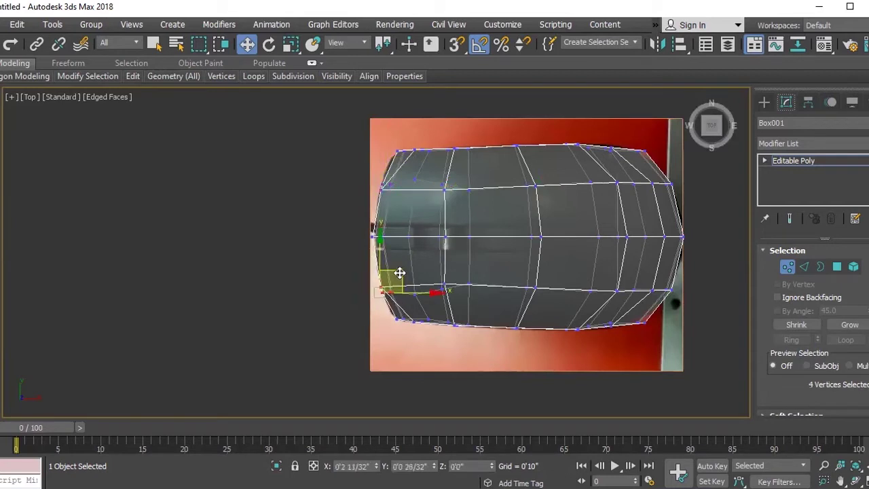
click(400, 342)
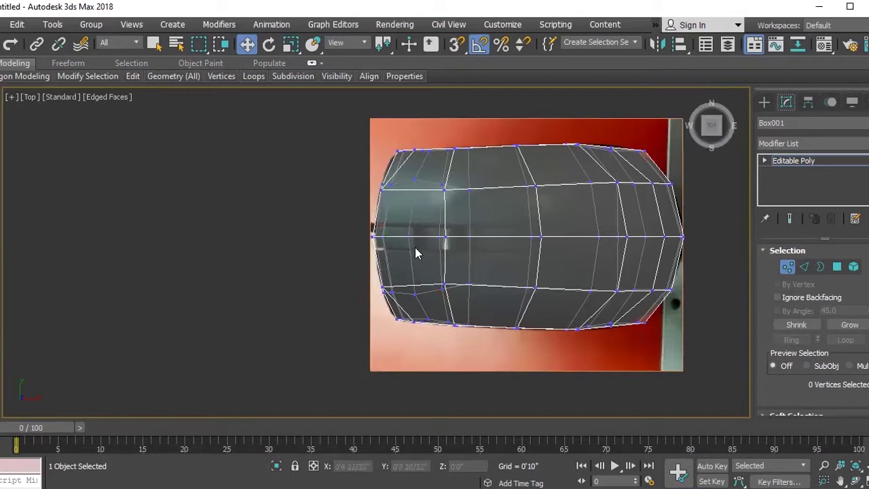
- Frame the mesh's left side in Top view and enter Edge sub-object mode
key(p)
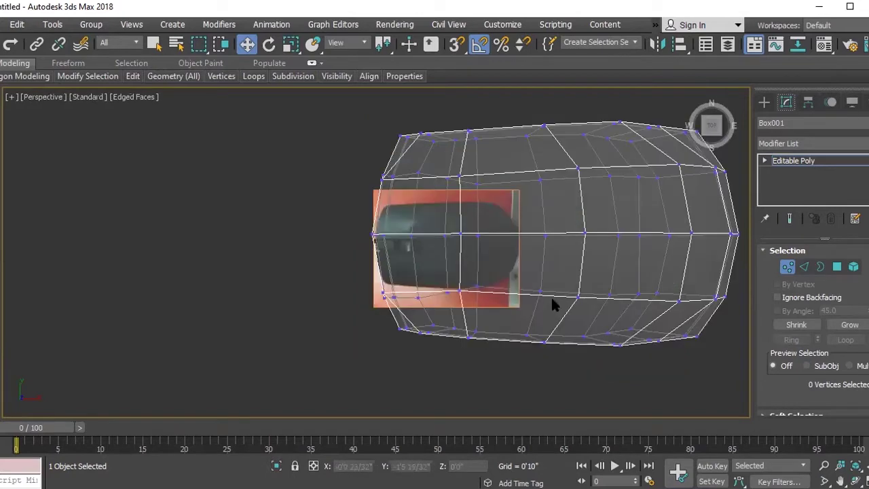
key(t)
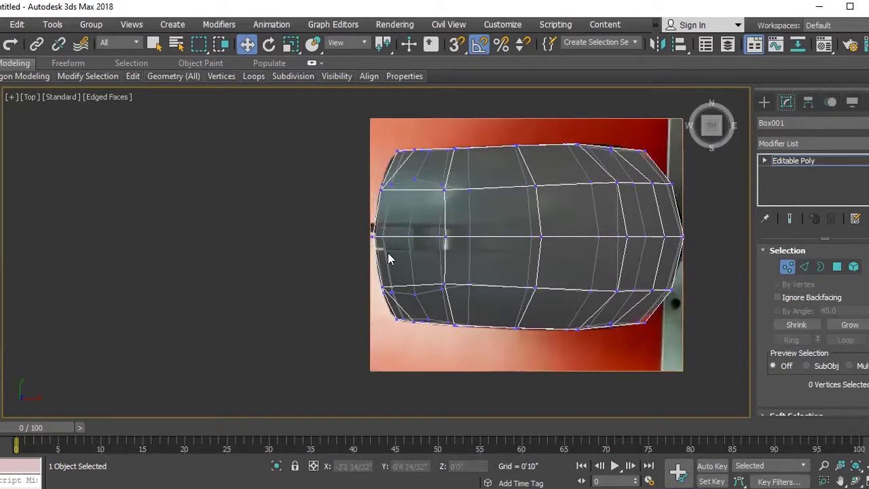
scroll(364, 235, up, 5)
mouse_move(593, 177)
middle_down()
mouse_move(510, 156)
mouse_move(491, 219)
middle_up()
click(804, 266)
right_click(567, 273)
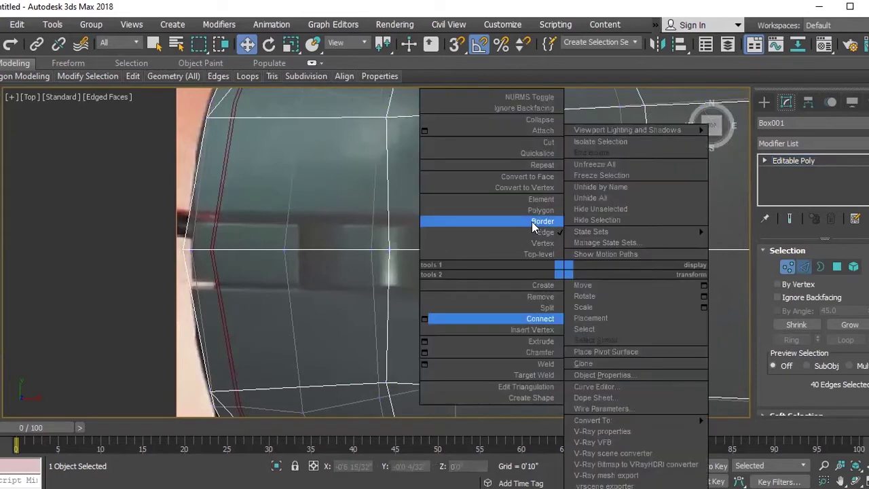
click(545, 144)
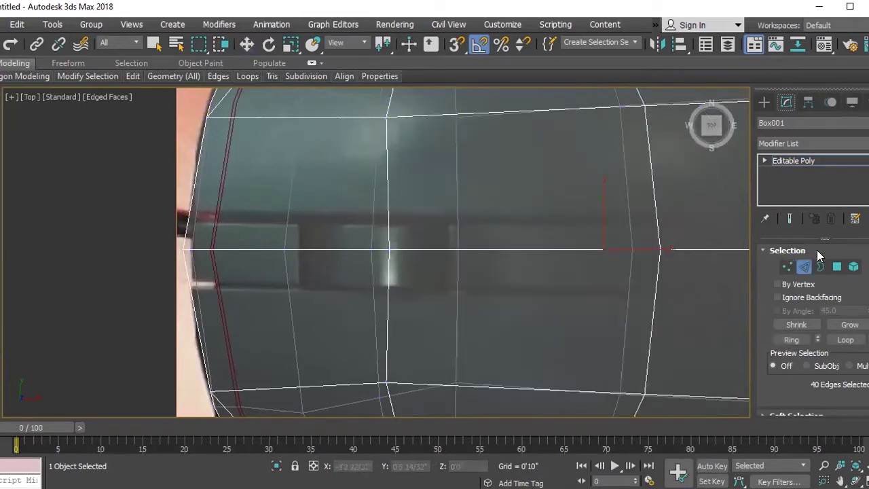
click(791, 161)
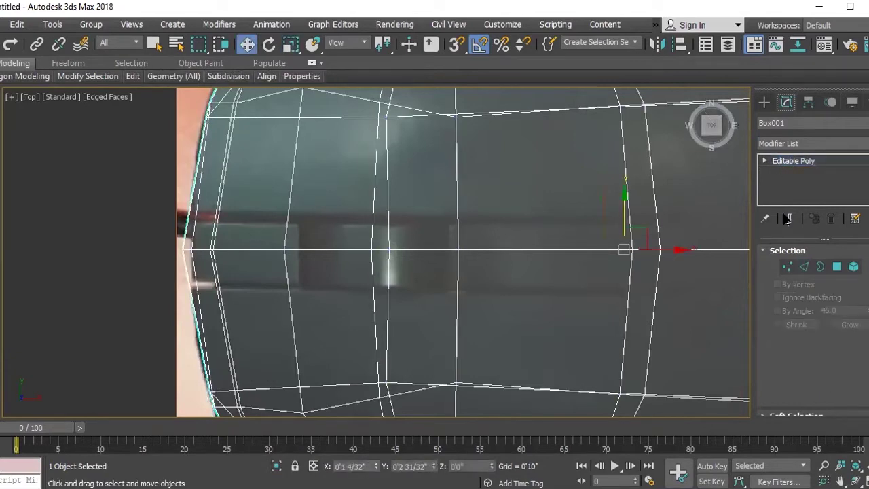
click(803, 266)
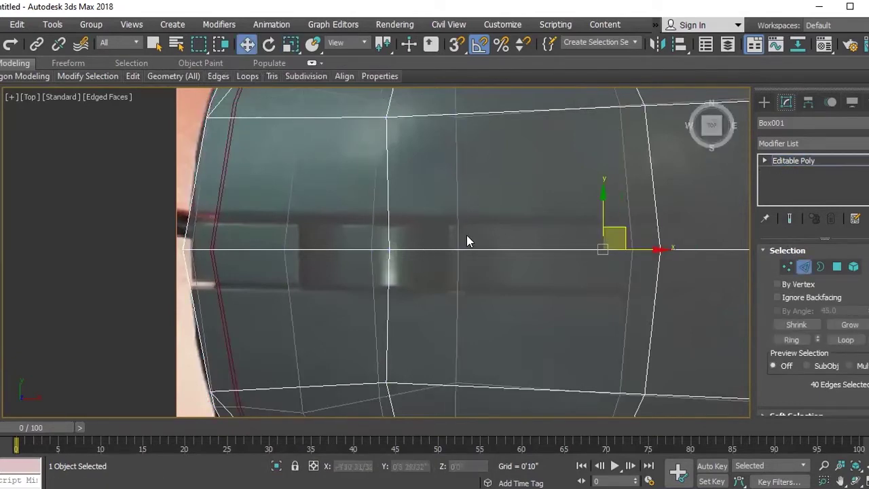
- Cut a pointed groove outline along the reference, from the left edge round the right end and back
right_click(533, 208)
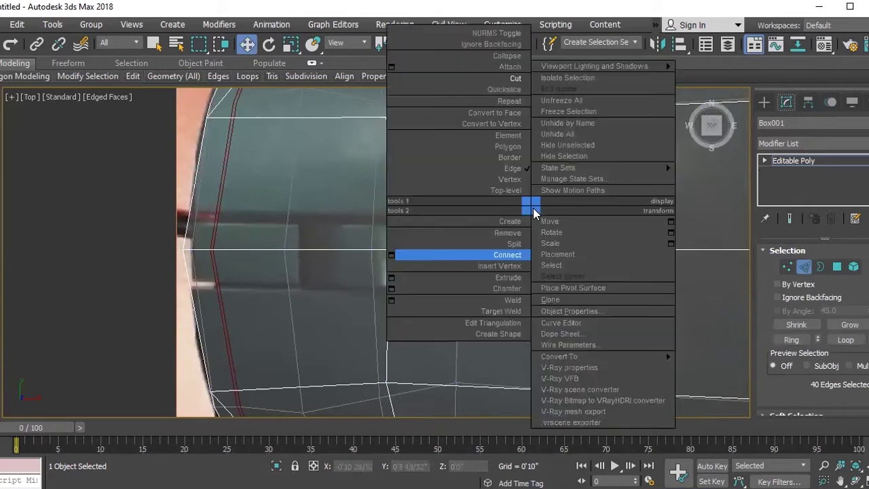
click(450, 89)
click(193, 215)
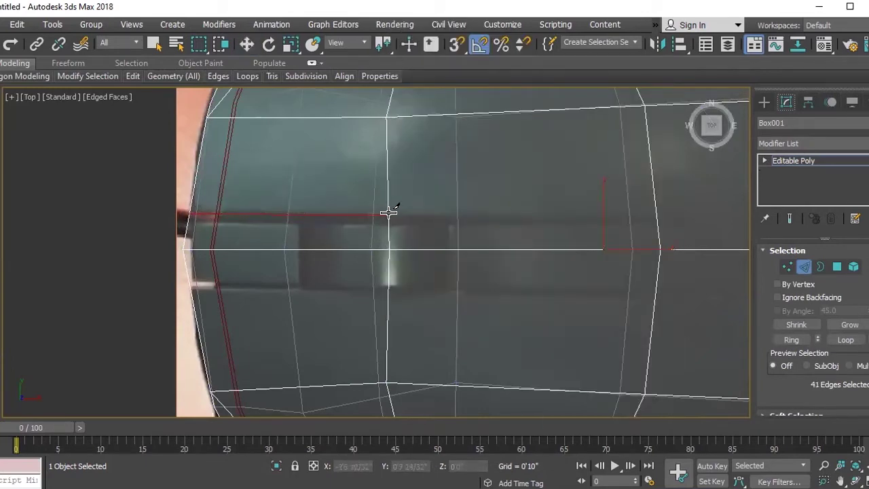
click(657, 221)
click(713, 249)
click(656, 295)
click(386, 287)
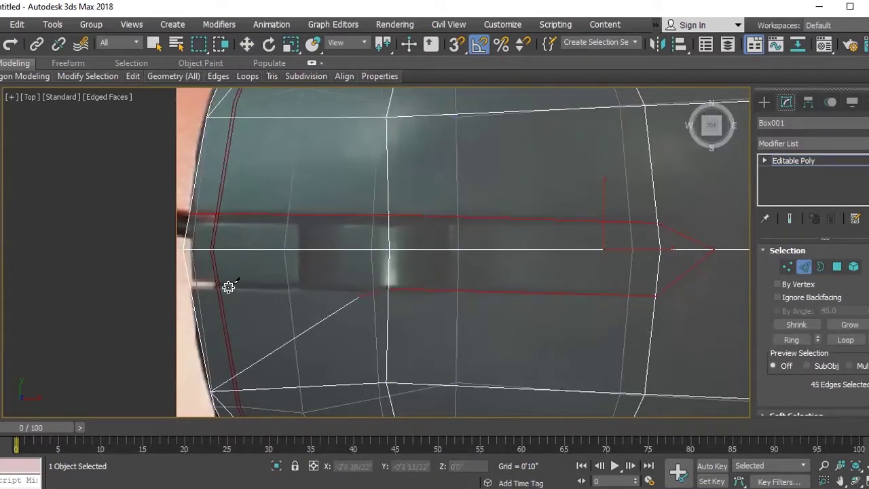
click(189, 288)
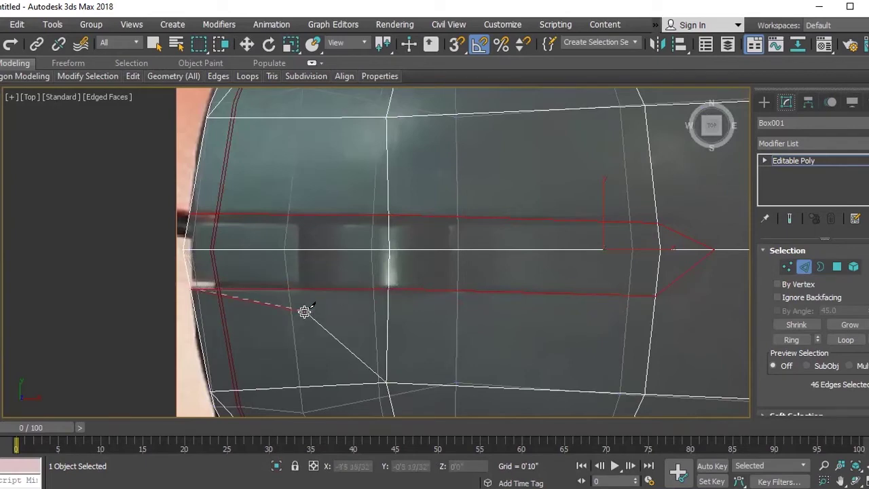
key(p)
mouse_move(304, 310)
alt+middle_down()
mouse_move(351, 235)
mouse_move(434, 217)
mouse_move(516, 249)
alt+middle_up()
- Exit the Cut tool, deselect all edges, and orbit Perspective to inspect the new edge band
key(w)
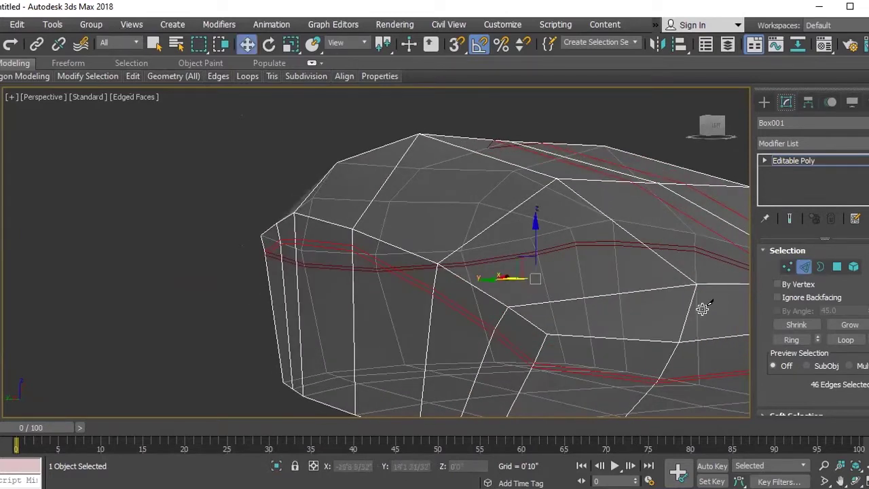
click(703, 159)
click(786, 266)
click(804, 266)
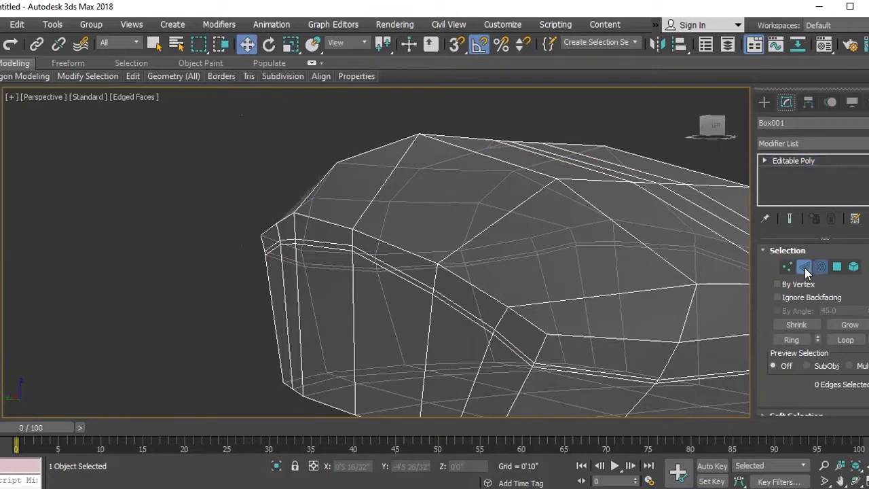
right_click(641, 246)
click(577, 114)
mouse_move(570, 237)
alt+middle_down()
mouse_move(359, 200)
mouse_move(563, 278)
mouse_move(537, 274)
alt+middle_up()
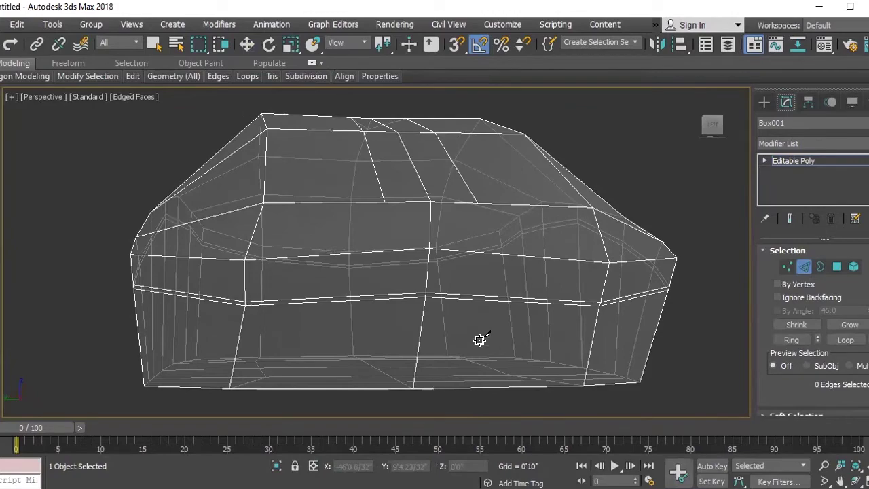
mouse_move(399, 322)
alt+middle_down()
mouse_move(479, 333)
mouse_move(394, 324)
mouse_move(401, 331)
mouse_move(437, 317)
mouse_move(462, 367)
mouse_move(464, 316)
alt+middle_up()
- In Front view, move the front-tip vertices to match the side-profile reference photo
key(l)
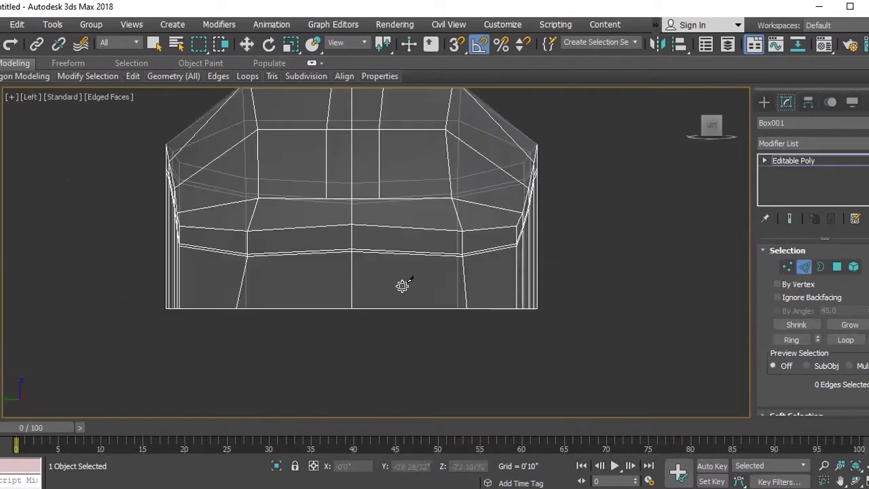
key(f)
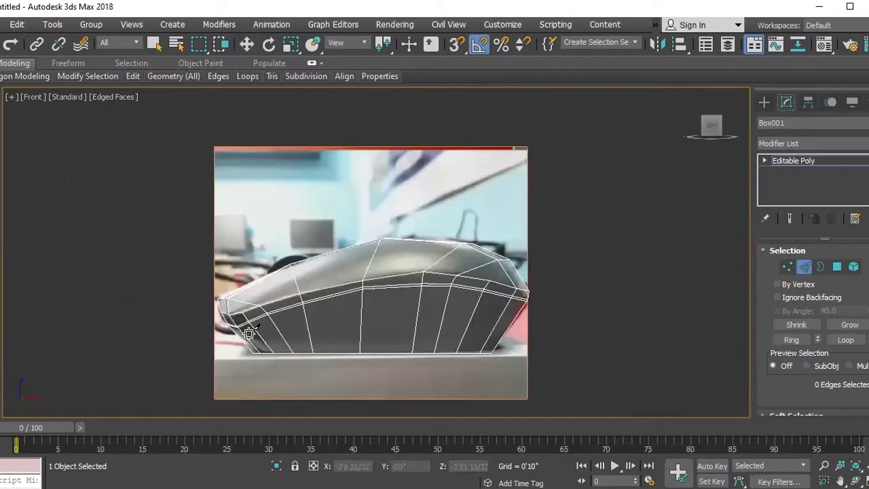
scroll(250, 333, up, 3)
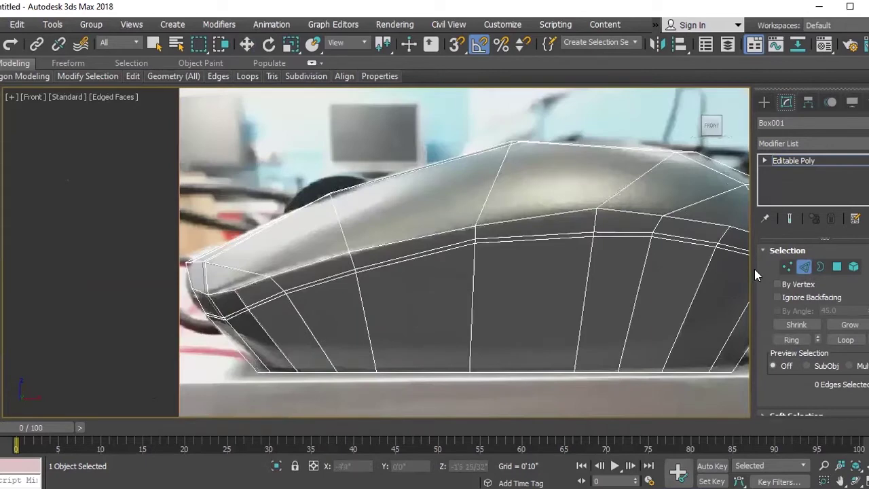
click(788, 271)
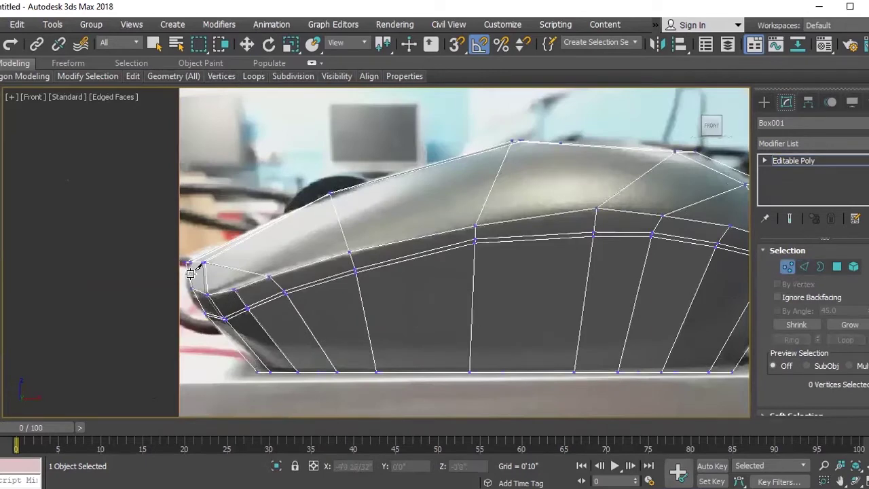
key(w)
mouse_move(198, 285)
mouse_down()
mouse_move(192, 262)
mouse_move(256, 225)
mouse_up()
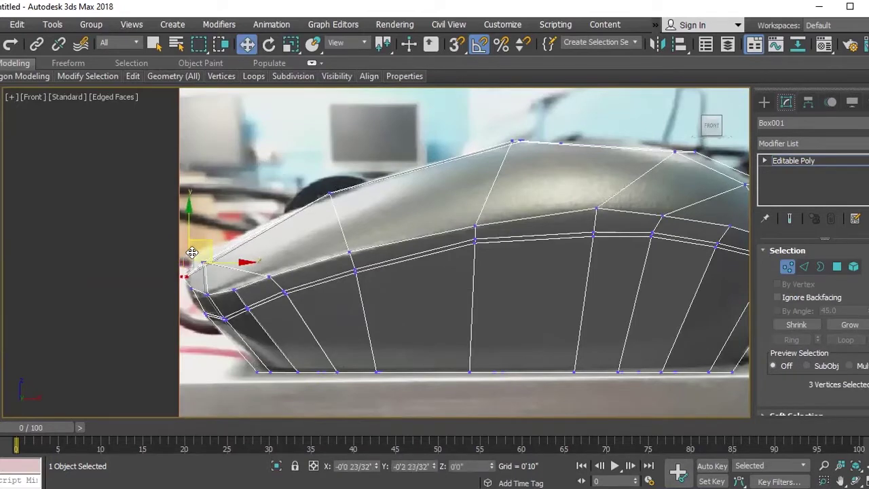
drag(200, 277, 221, 239)
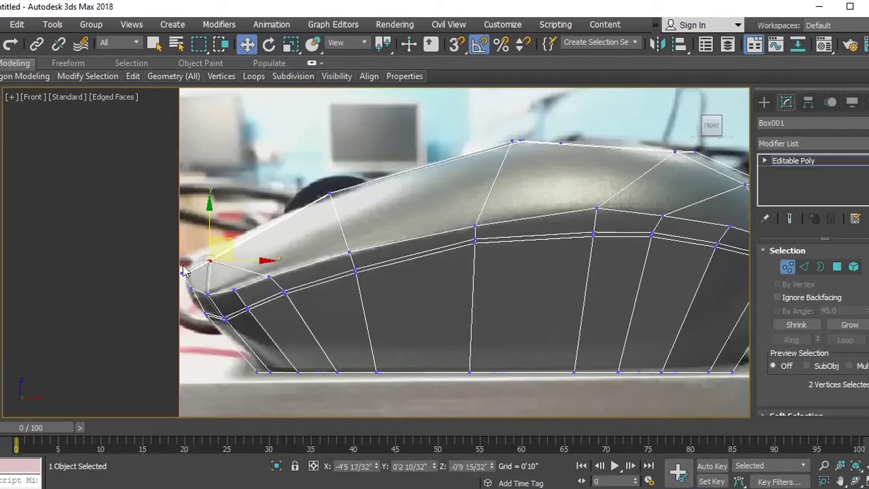
click(193, 288)
drag(197, 269, 194, 276)
drag(229, 316, 239, 293)
click(246, 324)
drag(246, 326, 257, 305)
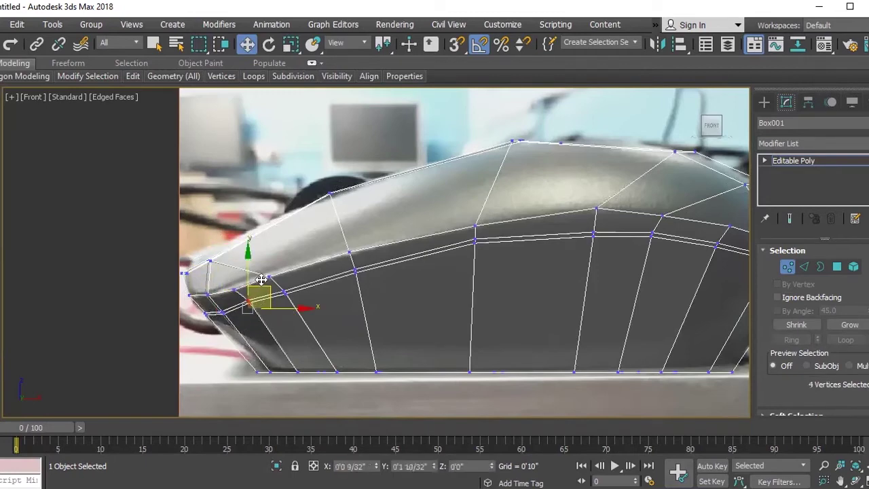
mouse_move(190, 309)
mouse_down()
mouse_move(217, 329)
mouse_move(220, 295)
mouse_up()
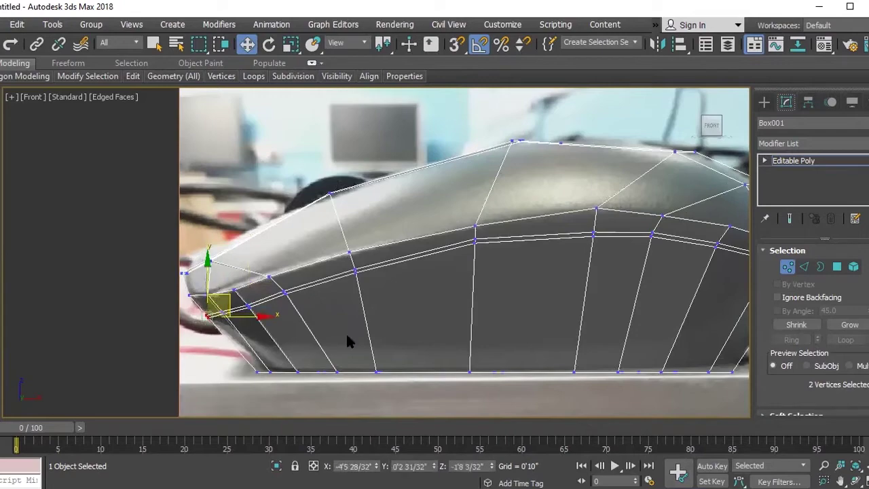
click(380, 326)
- Refine the front-end tip vertices in Perspective view to taper the nose
key(p)
scroll(347, 320, down, 3)
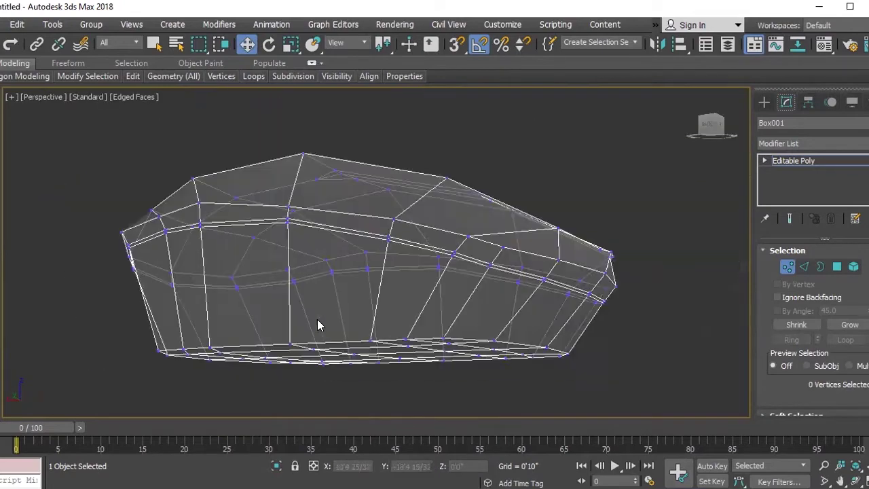
scroll(317, 319, down, 2)
mouse_move(299, 338)
alt+middle_down()
mouse_move(351, 355)
mouse_move(212, 326)
alt+middle_up()
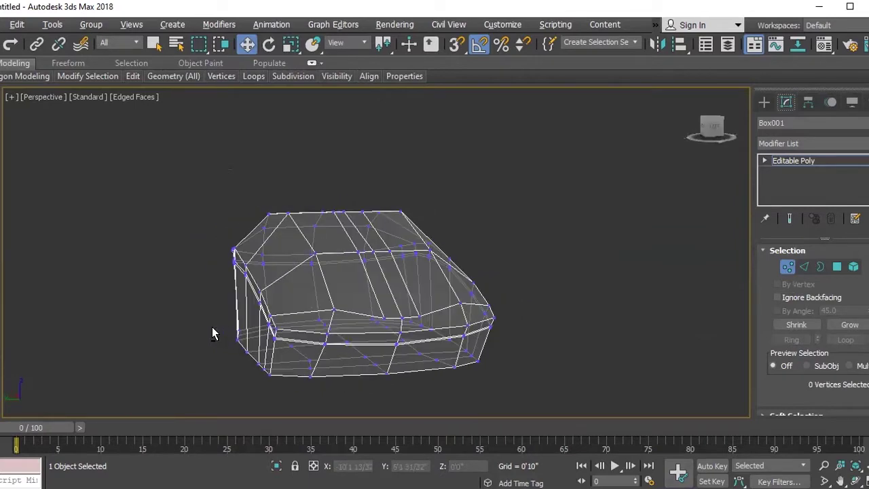
mouse_move(375, 317)
alt+middle_down()
mouse_move(360, 334)
mouse_move(375, 316)
mouse_move(425, 309)
mouse_move(461, 326)
mouse_move(572, 265)
alt+middle_up()
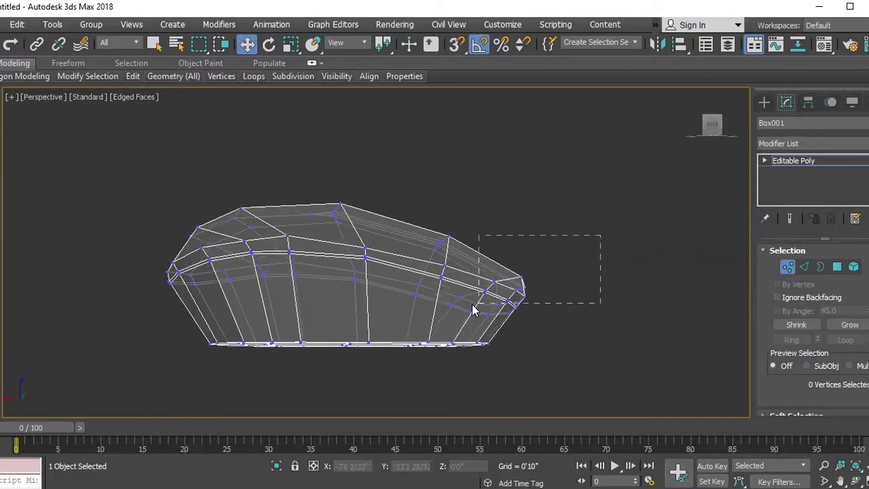
drag(473, 310, 475, 309)
mouse_move(537, 317)
alt+middle_down()
mouse_move(505, 341)
mouse_move(560, 268)
alt+middle_up()
drag(570, 244, 461, 326)
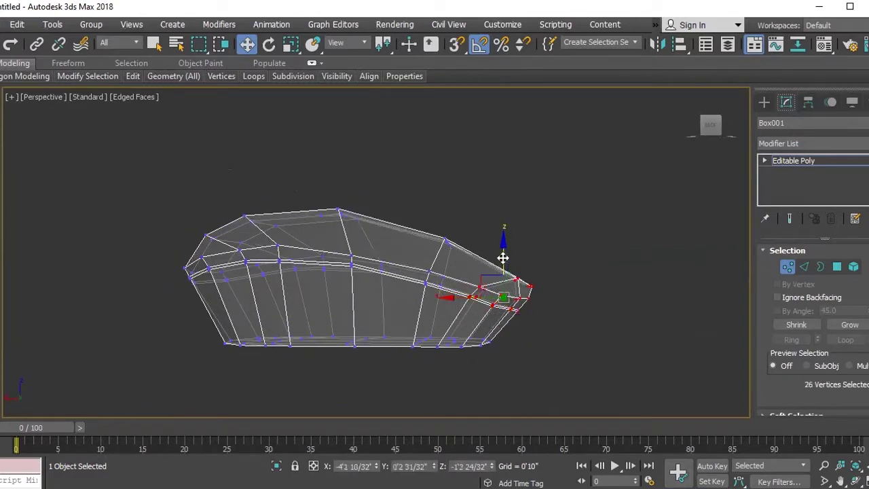
click(548, 269)
mouse_move(548, 269)
alt+middle_down()
mouse_move(554, 339)
mouse_move(442, 331)
mouse_move(430, 359)
mouse_move(520, 373)
mouse_move(493, 351)
mouse_move(446, 355)
mouse_move(448, 343)
alt+middle_up()
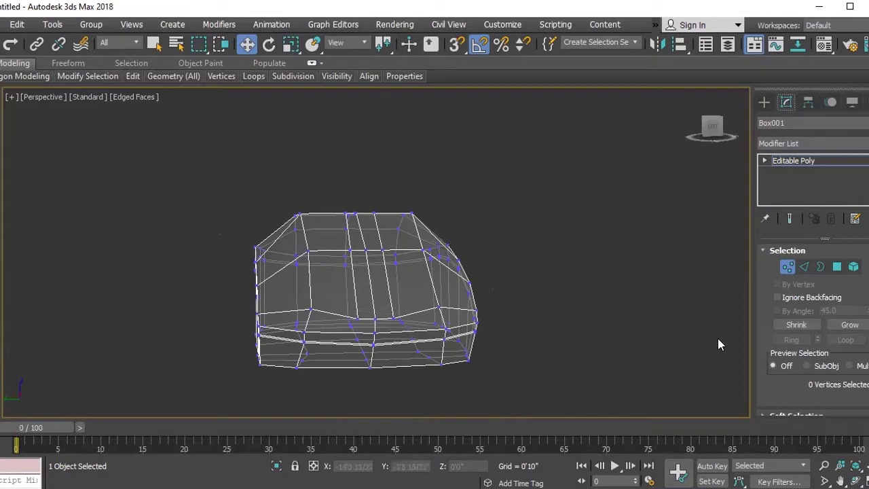
click(805, 267)
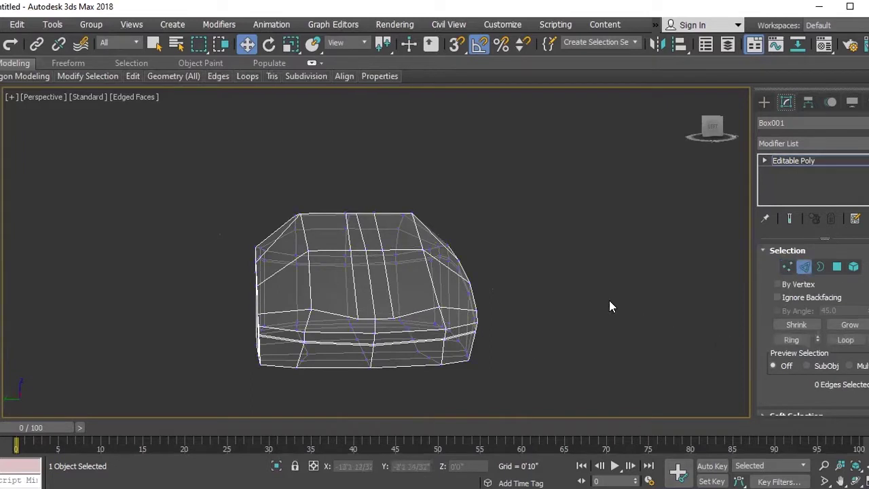
- Cut new edges near the centre of the mesh's lower front edge
right_click(648, 280)
click(611, 145)
click(357, 319)
click(370, 349)
click(394, 318)
scroll(383, 361, up, 5)
scroll(374, 360, down, 3)
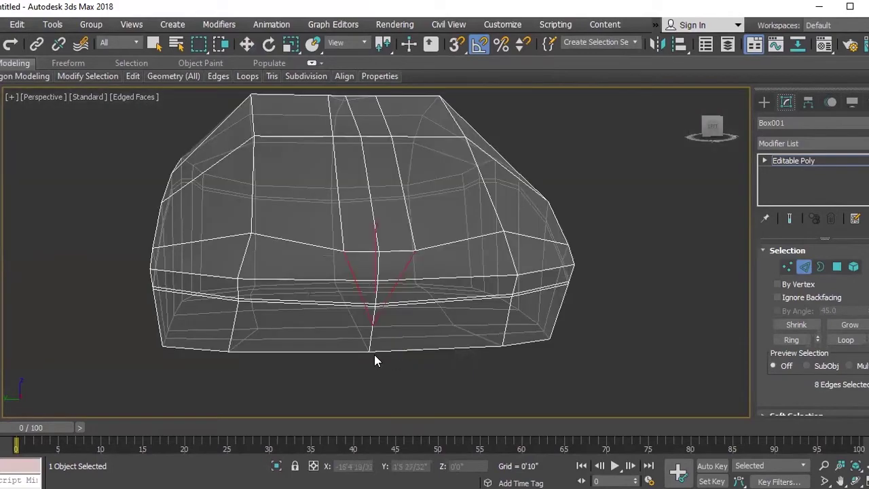
scroll(360, 380, down, 1)
mouse_move(352, 310)
alt+middle_down()
mouse_move(417, 303)
mouse_move(351, 332)
mouse_move(412, 326)
mouse_move(373, 242)
mouse_move(386, 338)
mouse_move(373, 188)
mouse_move(368, 208)
alt+middle_up()
scroll(381, 331, up, 3)
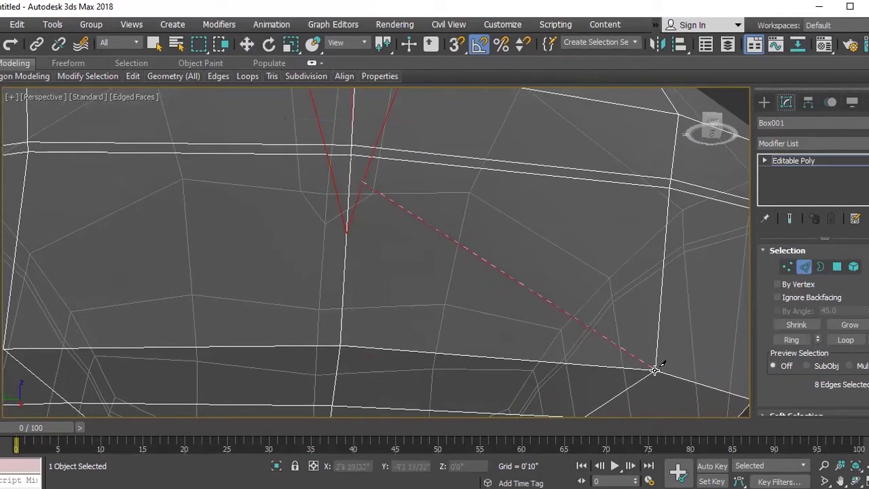
- Cut further edges down to the corner vertex and across the top, forming a pointed V
click(654, 368)
click(331, 179)
click(4, 349)
scroll(291, 258, down, 5)
alt+middle_drag(291, 258, 330, 305)
scroll(236, 239, up, 5)
mouse_move(236, 239)
alt+middle_down()
mouse_move(675, 357)
mouse_move(405, 276)
alt+middle_up()
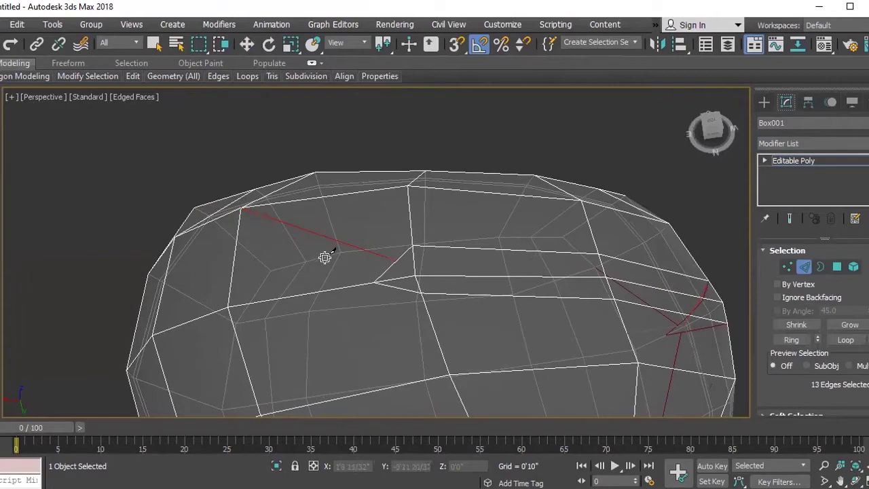
click(397, 290)
click(262, 411)
alt+middle_drag(477, 340, 466, 326)
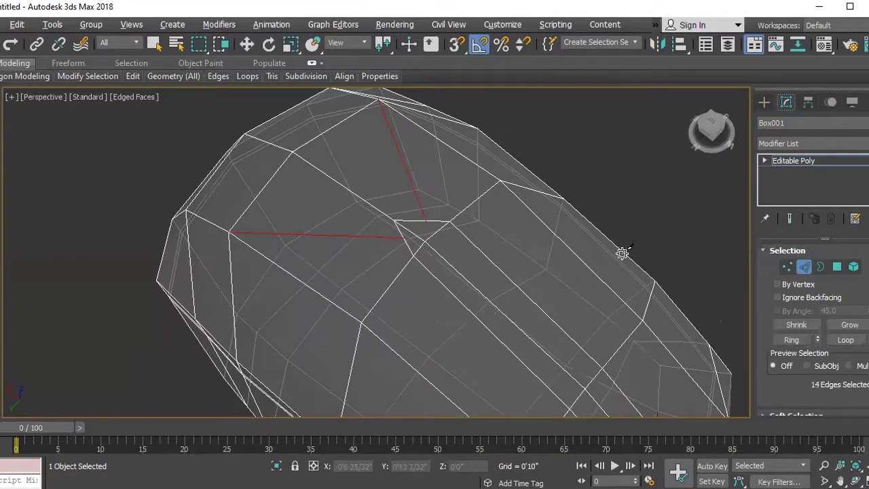
click(787, 268)
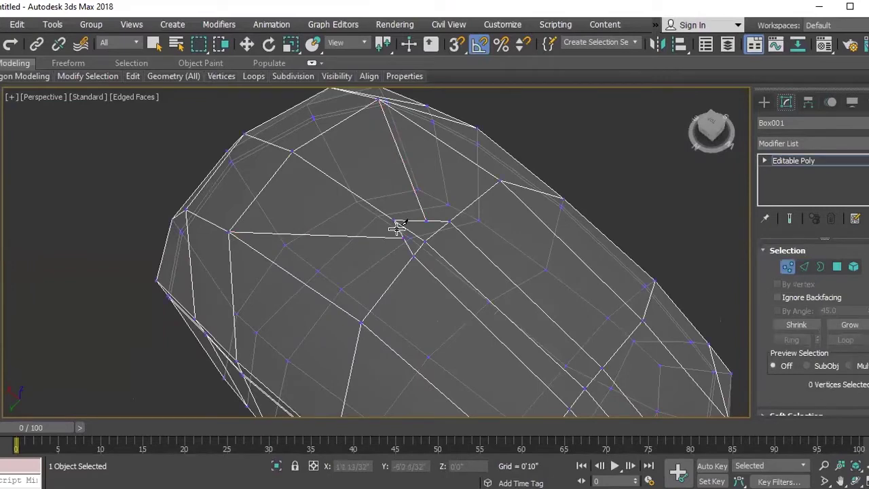
- In Top view, spread the vertices beside the arrow tip and align the tip to the centre line
key(t)
scroll(428, 192, up, 3)
scroll(495, 253, down, 2)
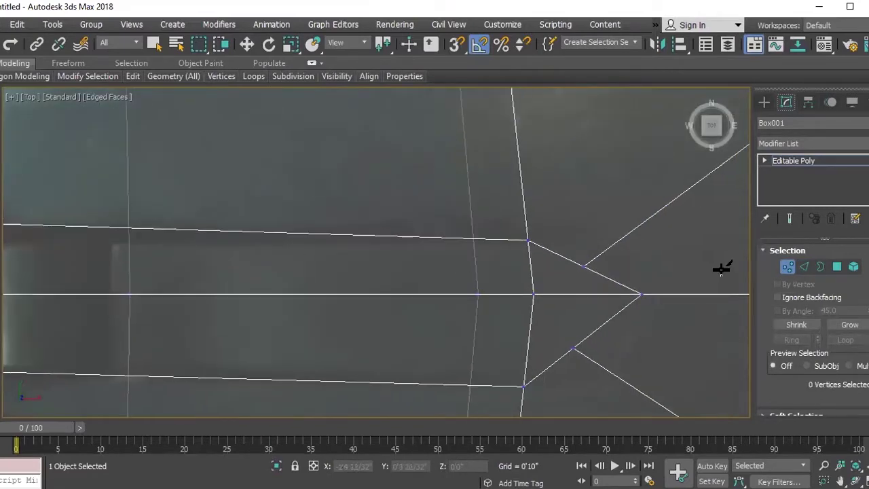
key(w)
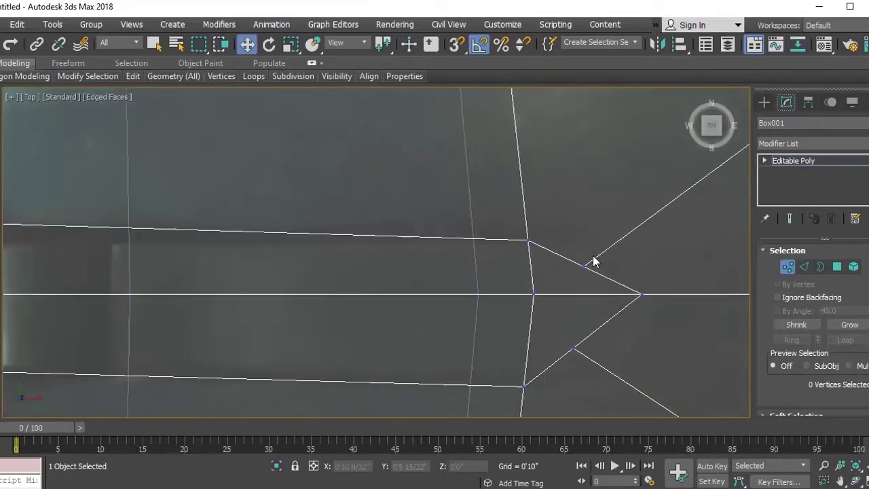
click(583, 266)
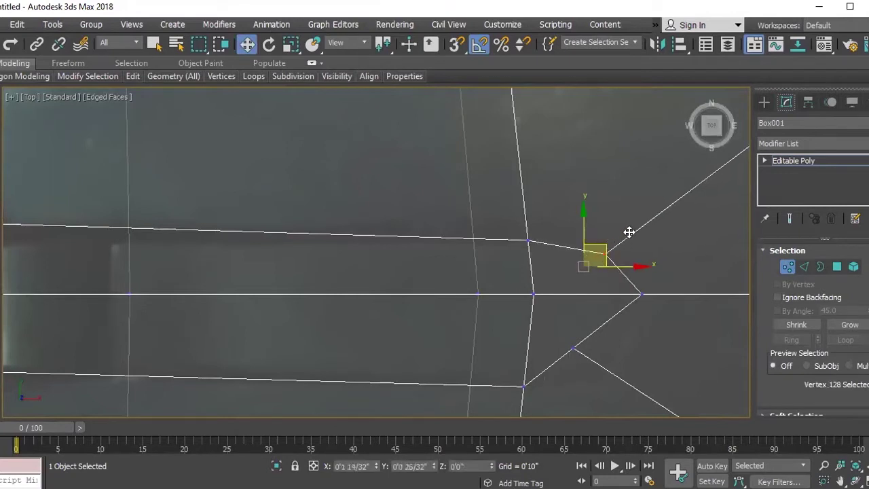
drag(607, 242, 635, 229)
click(572, 350)
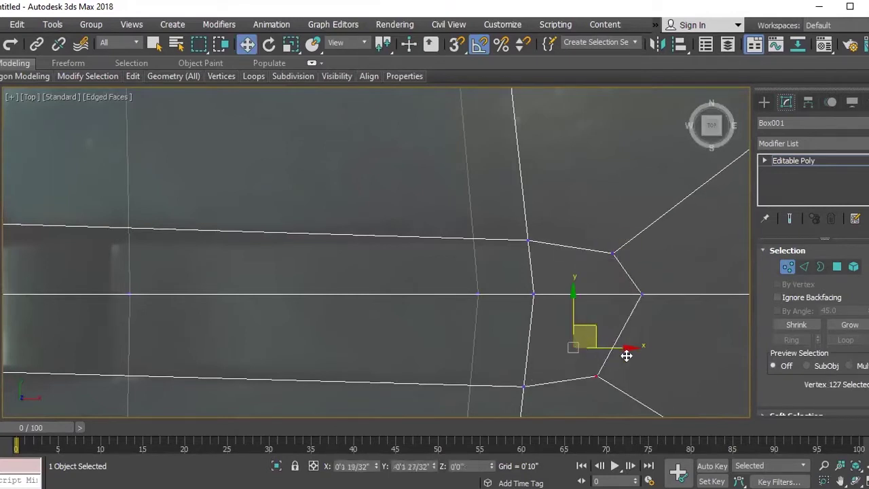
drag(590, 329, 626, 350)
drag(640, 294, 639, 304)
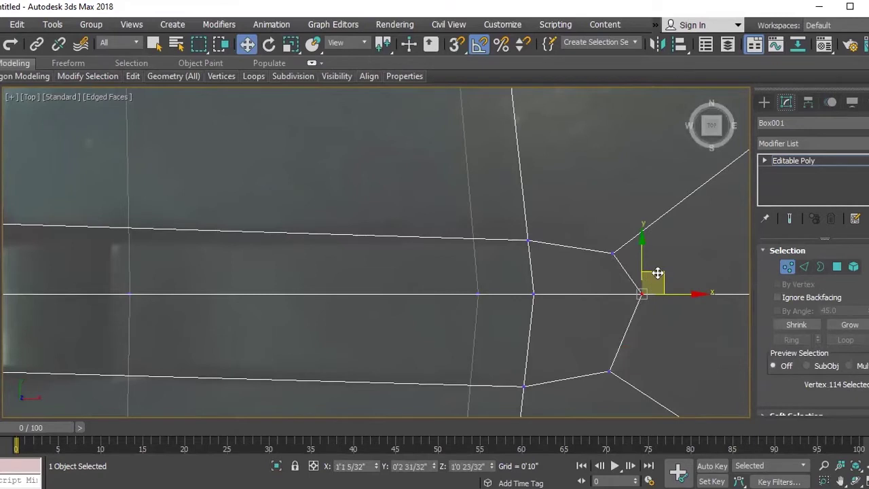
click(613, 252)
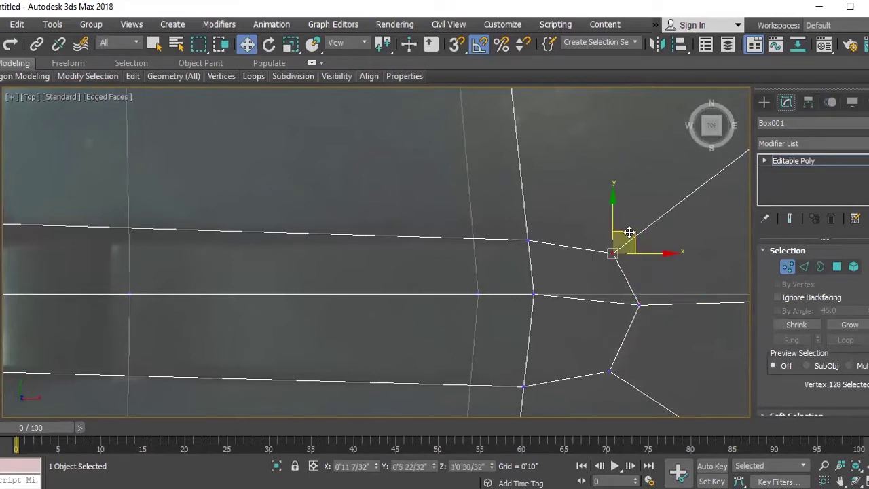
drag(613, 252, 606, 252)
click(748, 153)
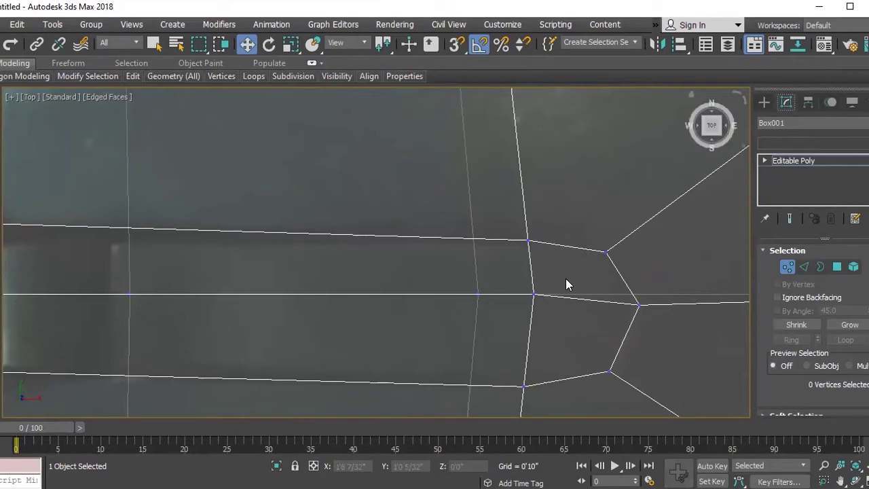
- Add a TurboSmooth modifier to Box001 and tilt the view to inspect the smoothed top
scroll(567, 284, down, 2)
click(816, 226)
scroll(475, 267, down, 3)
mouse_move(475, 276)
alt+middle_down()
mouse_move(425, 310)
mouse_move(533, 167)
mouse_move(588, 197)
alt+middle_up()
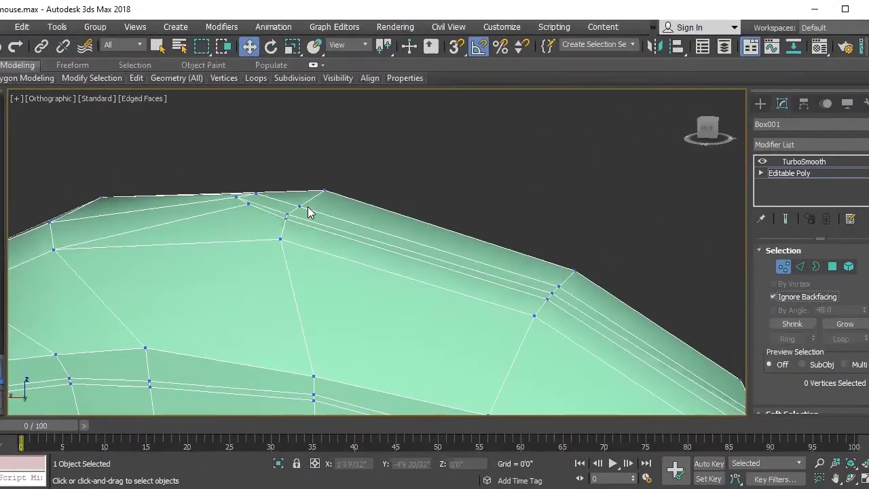
- Lower three top-ridge vertices, then lower a second pair and scale them apart
click(308, 207)
alt+middle_drag(302, 226, 257, 250)
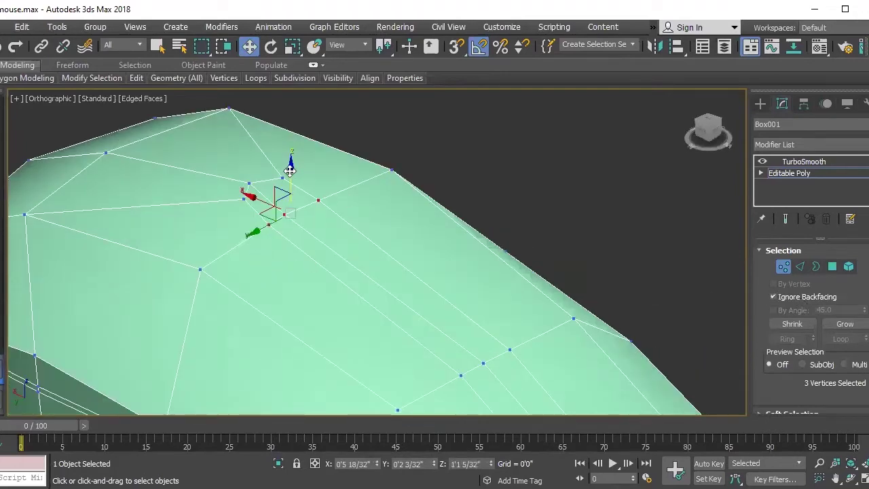
drag(291, 169, 292, 185)
mouse_move(343, 205)
alt+middle_down()
mouse_move(364, 195)
mouse_move(326, 216)
mouse_move(49, 224)
alt+middle_up()
click(157, 213)
alt+middle_drag(162, 207, 212, 279)
ctrl+click(439, 224)
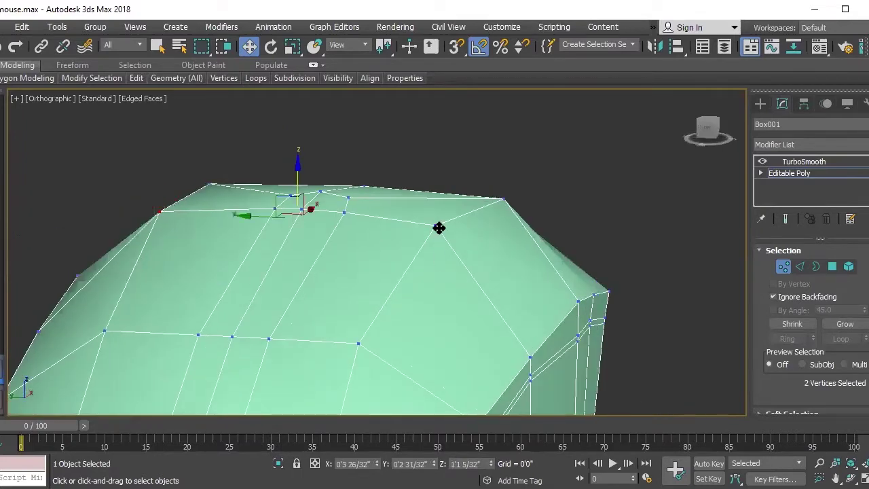
drag(310, 209, 309, 218)
key(r)
drag(364, 231, 364, 228)
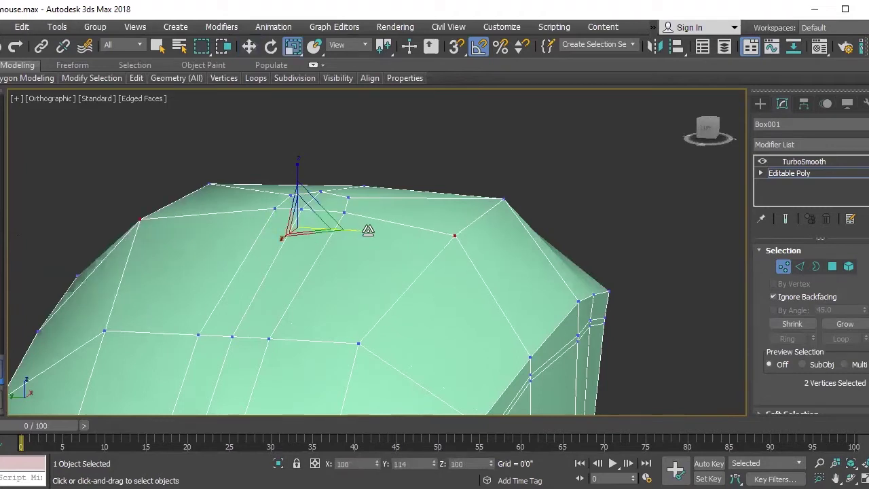
key(w)
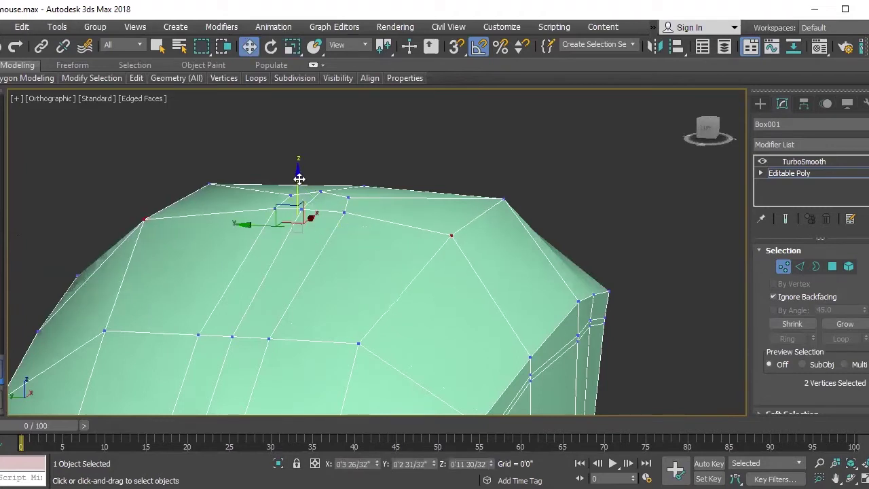
drag(299, 178, 299, 184)
- Lower the ridge's front-end vertex and slightly shift the top-edge vertices
click(502, 198)
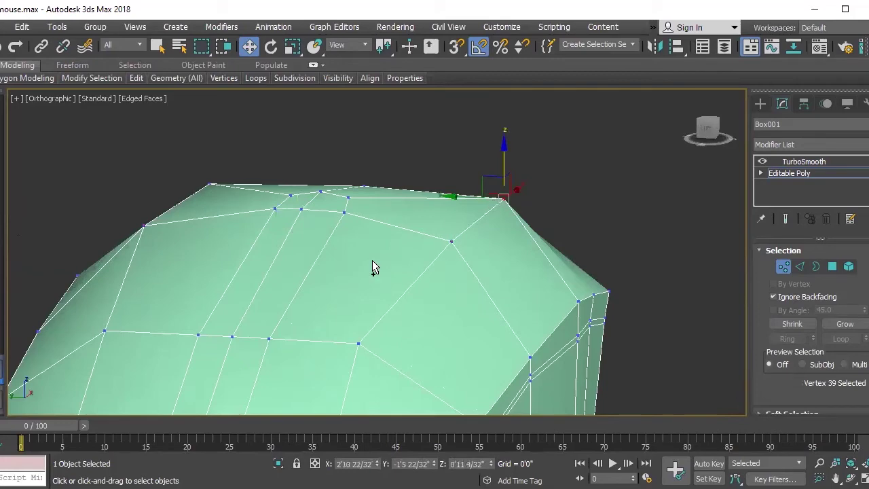
alt+middle_drag(374, 266, 388, 266)
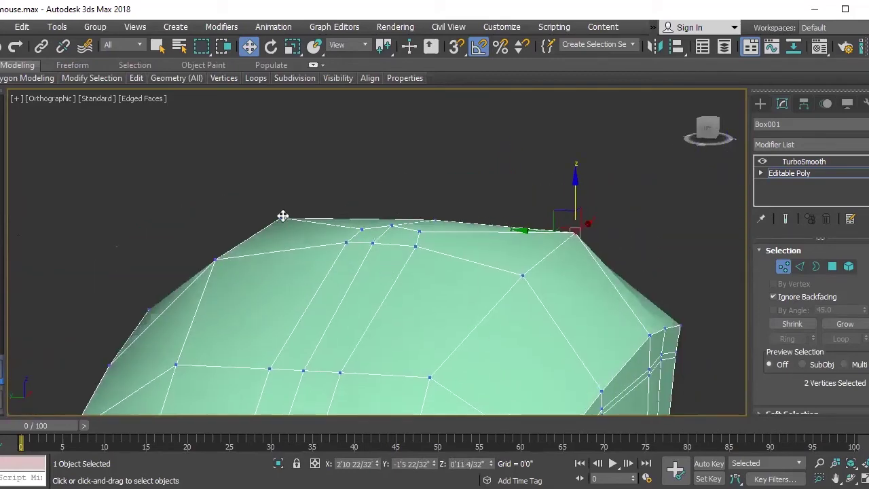
drag(426, 187, 426, 196)
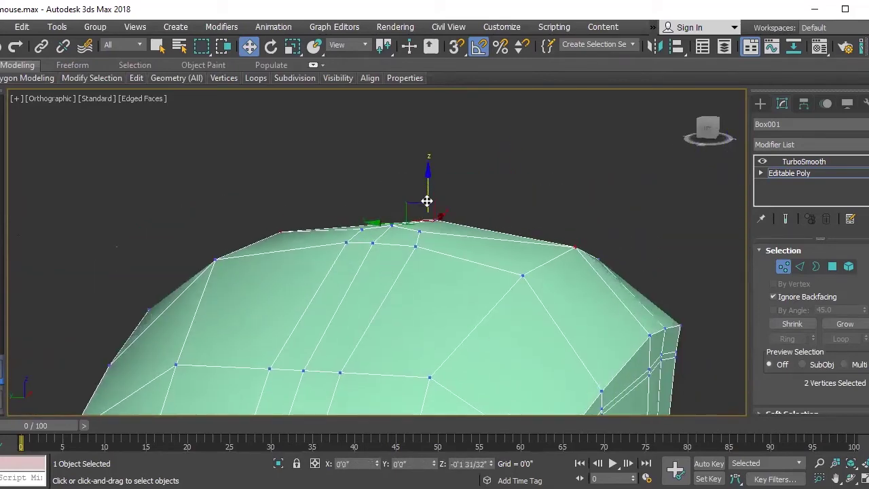
mouse_move(307, 333)
alt+middle_down()
mouse_move(464, 342)
mouse_move(442, 311)
mouse_move(414, 336)
mouse_move(436, 347)
alt+middle_up()
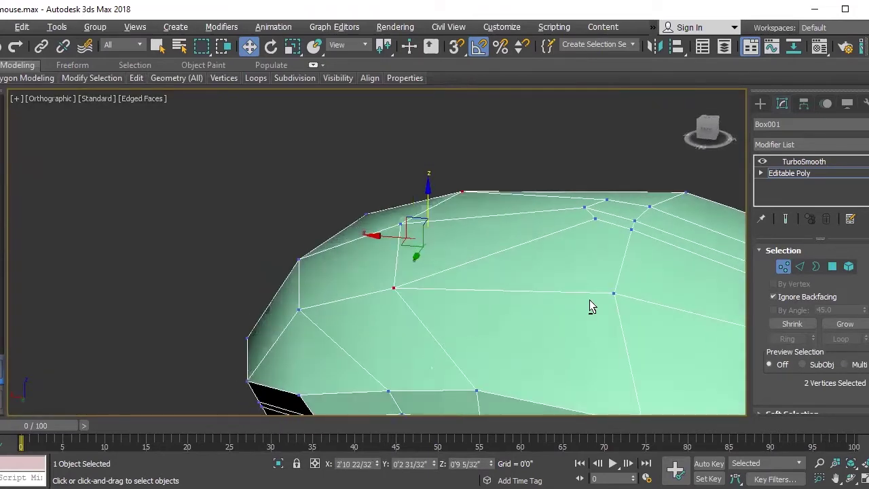
alt+middle_drag(589, 306, 603, 297)
click(596, 198)
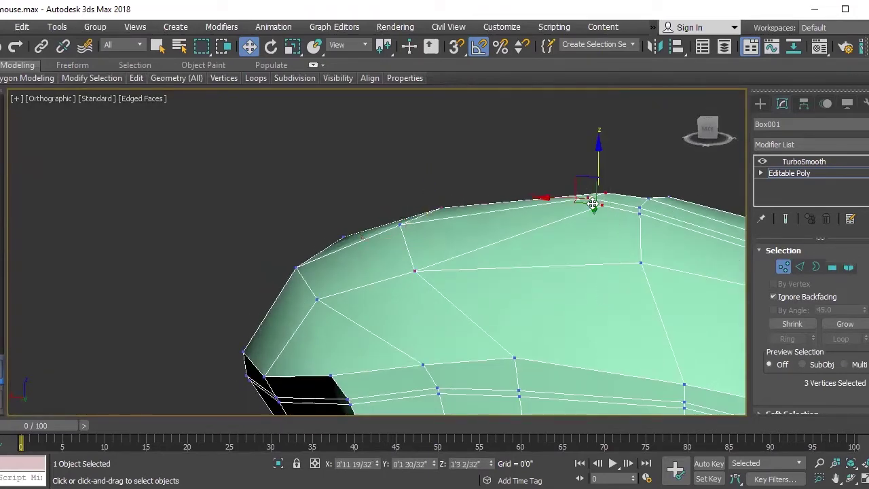
drag(598, 168, 599, 171)
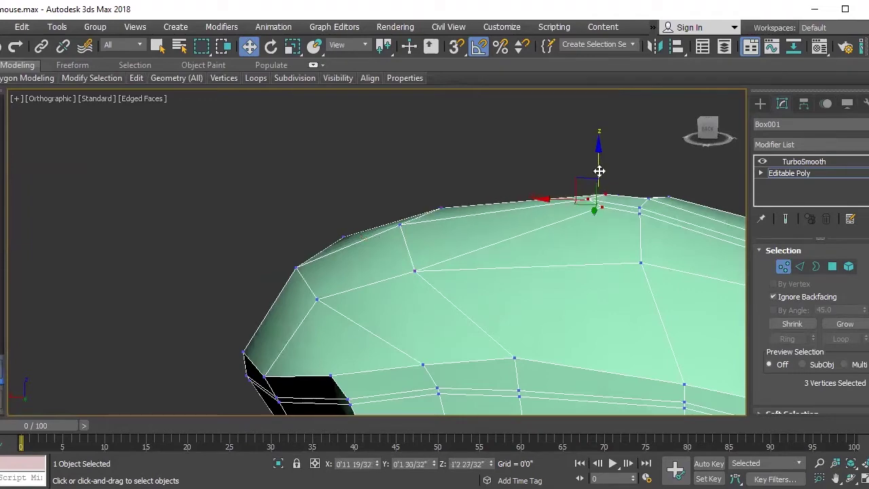
click(641, 192)
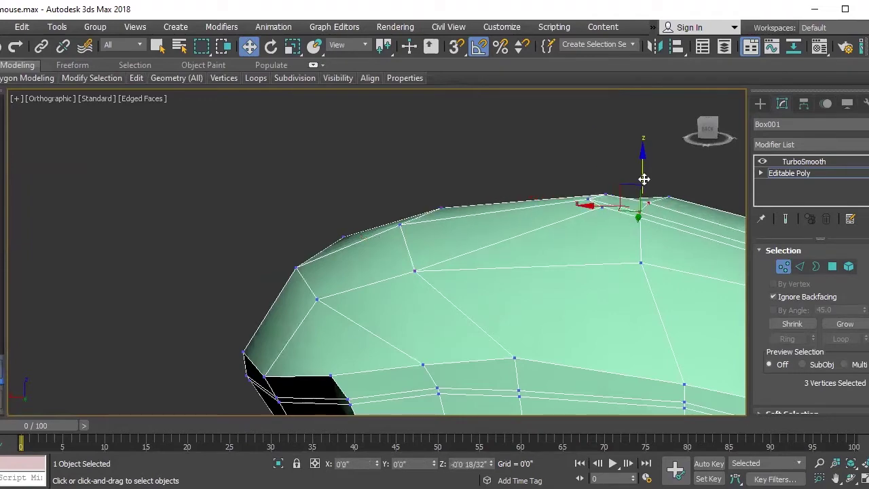
mouse_move(647, 296)
alt+middle_down()
mouse_move(576, 265)
mouse_move(579, 301)
alt+middle_up()
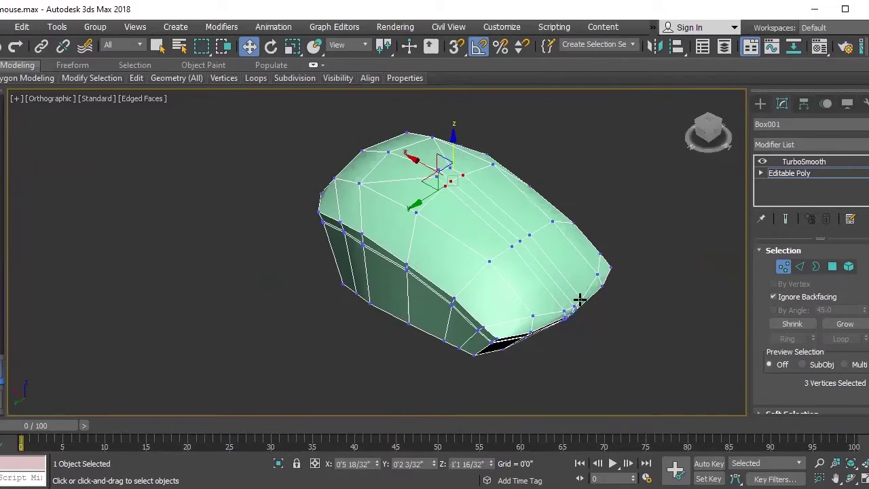
scroll(489, 307, up, 5)
mouse_move(488, 308)
alt+middle_down()
mouse_move(473, 290)
mouse_move(530, 331)
mouse_move(492, 315)
mouse_move(492, 324)
alt+middle_up()
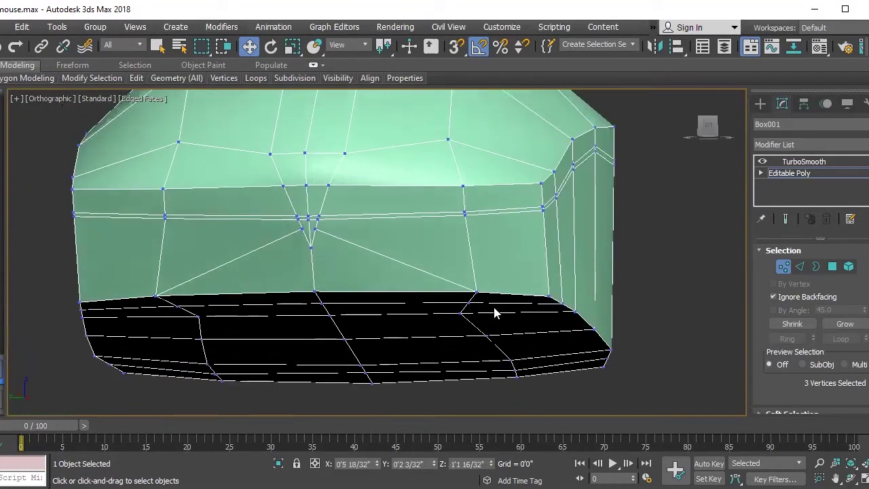
- In the left view, widen the V-notch vertices sideways by moving and scaling them
key(l)
scroll(382, 305, up, 3)
scroll(473, 295, up, 2)
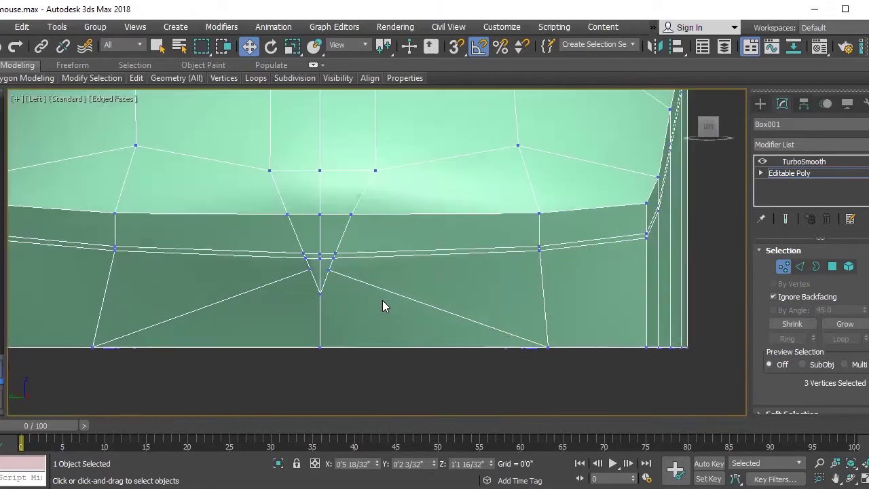
scroll(489, 306, up, 2)
scroll(457, 299, up, 1)
middle_drag(457, 299, 356, 339)
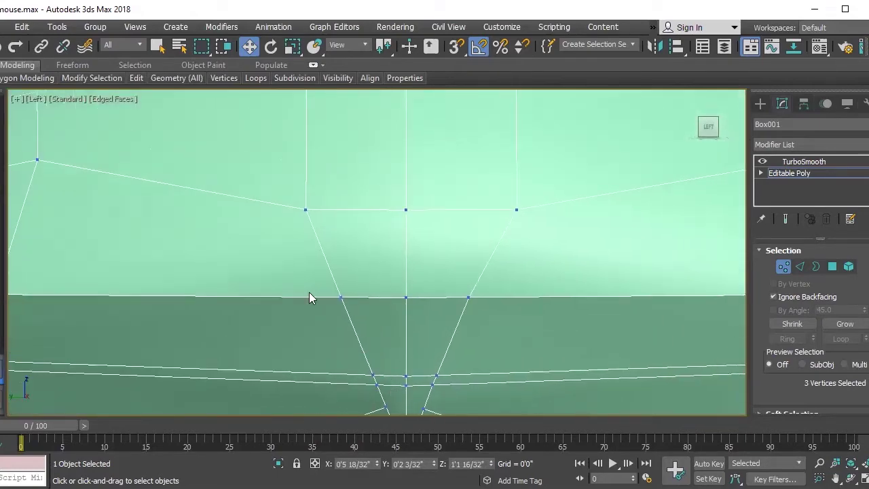
click(339, 297)
mouse_move(510, 324)
ctrl+mouse_down()
mouse_move(490, 297)
mouse_move(501, 301)
ctrl+mouse_up()
key(r)
alt+middle_drag(483, 360, 490, 355)
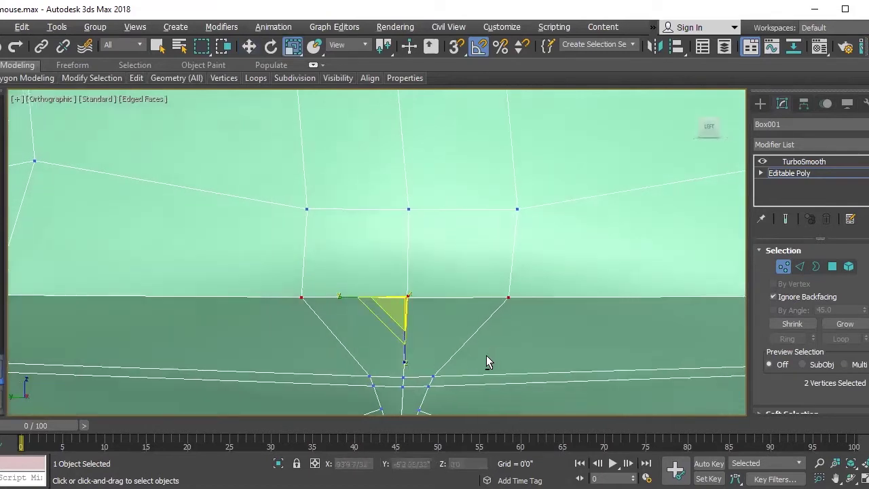
- Spread the six notch vertices horizontally and lower the two bottom ones
key(l)
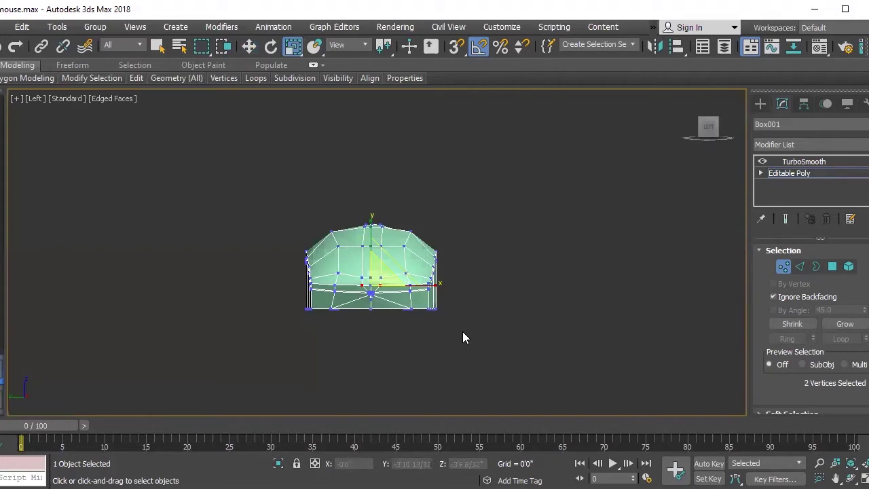
key(z)
middle_drag(424, 340, 426, 177)
scroll(427, 176, down, 3)
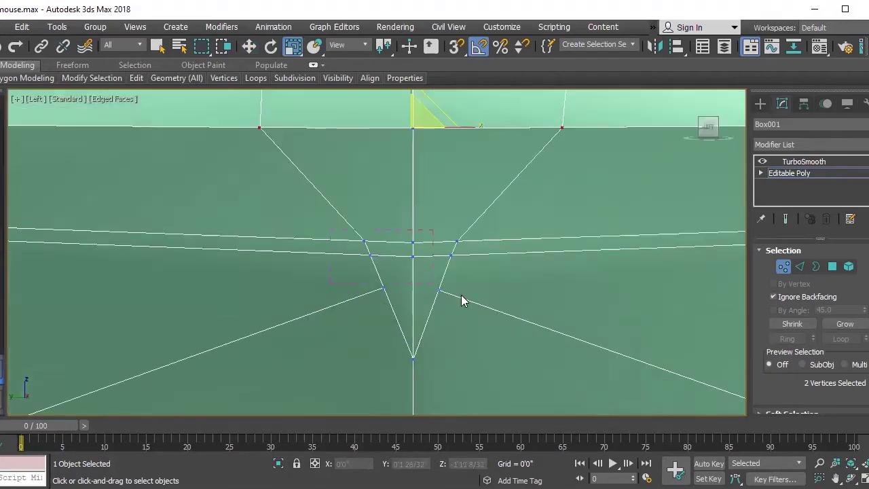
drag(477, 290, 476, 291)
drag(469, 248, 563, 251)
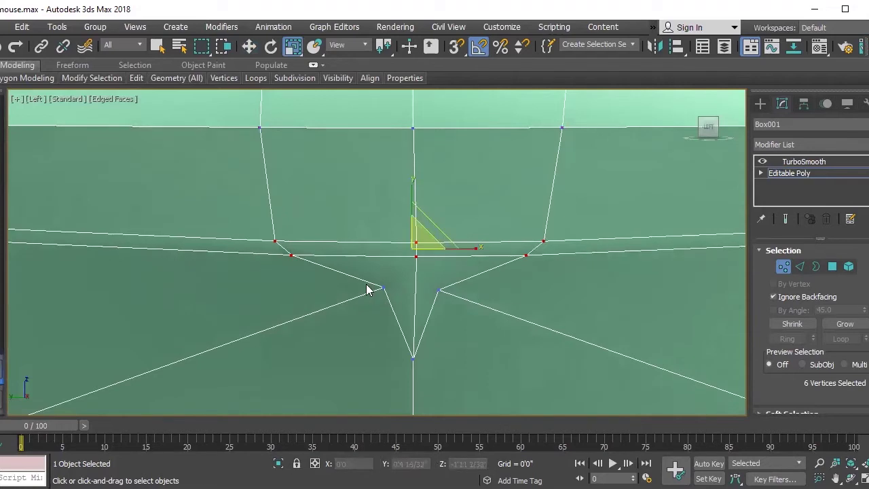
drag(485, 312, 571, 312)
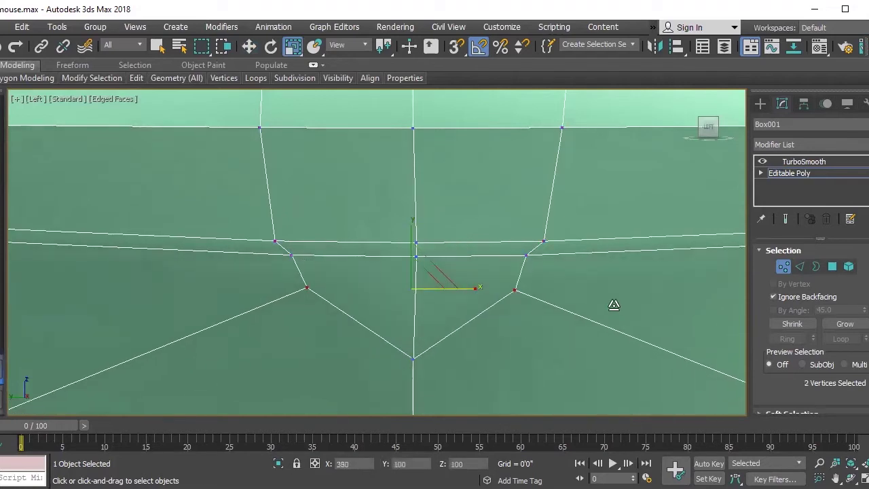
key(w)
drag(414, 241, 264, 278)
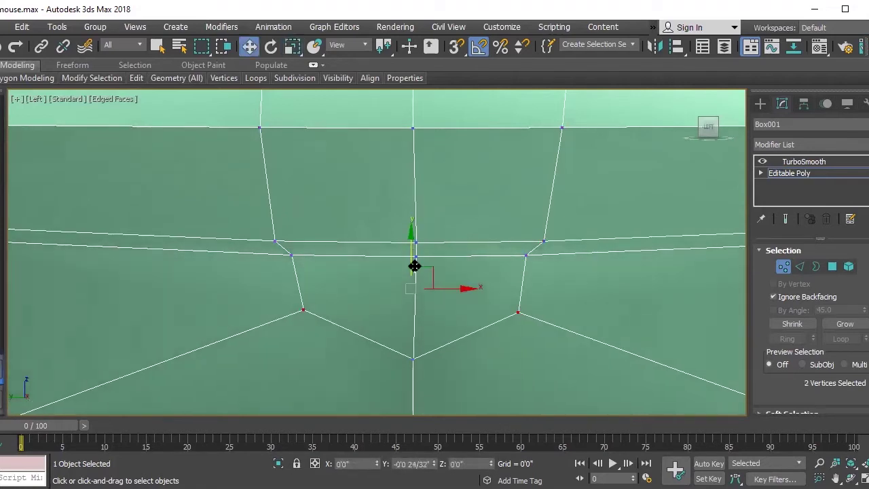
- Scale the two vertex pairs beside the centre split outward on X
click(291, 254)
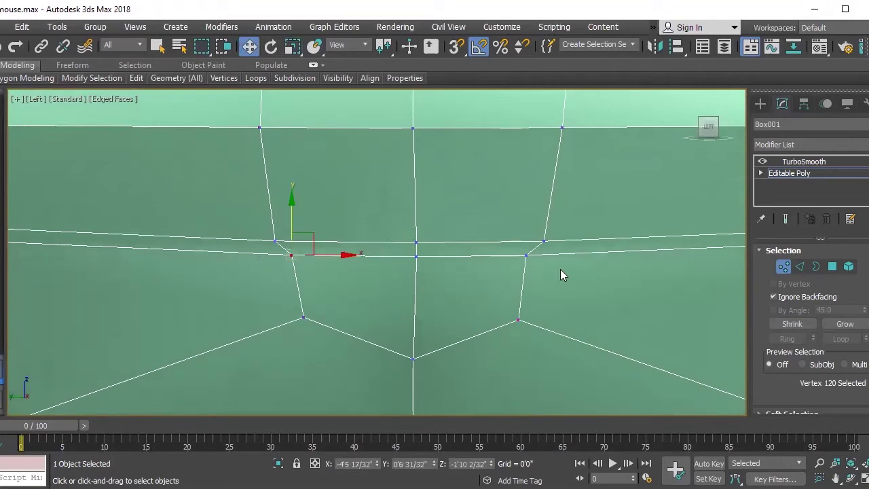
ctrl+click(526, 253)
key(r)
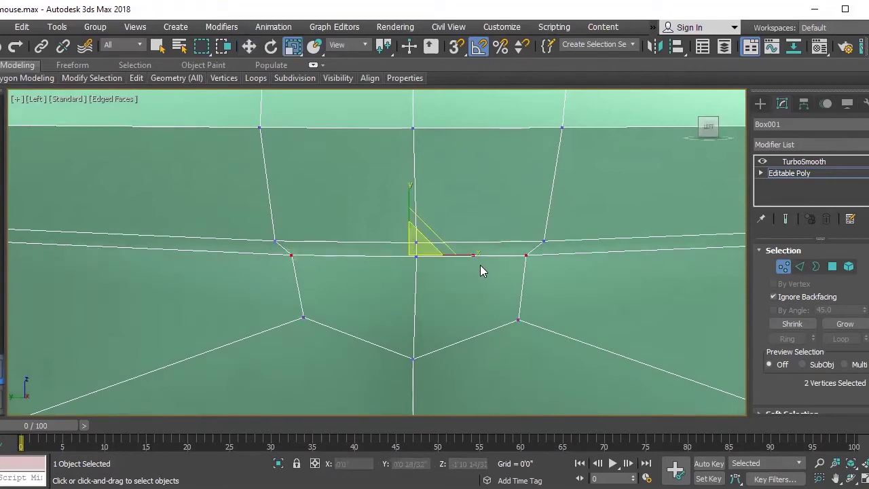
drag(475, 253, 481, 253)
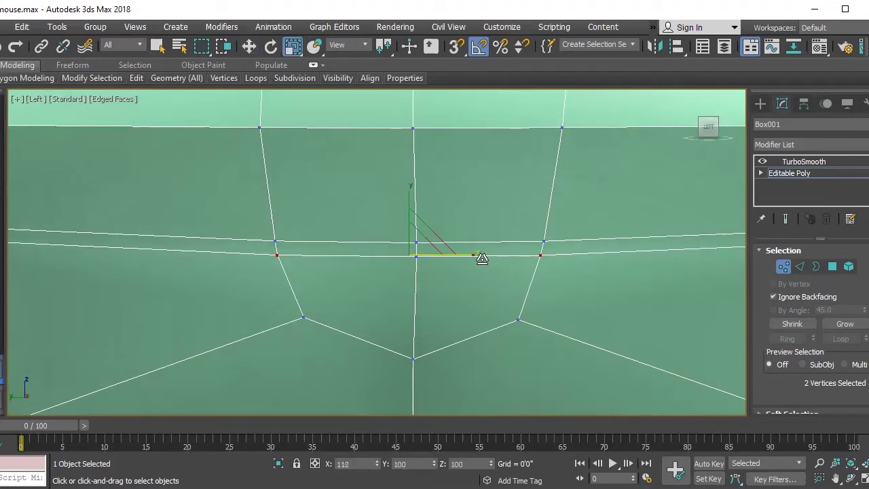
ctrl+drag(505, 224, 553, 266)
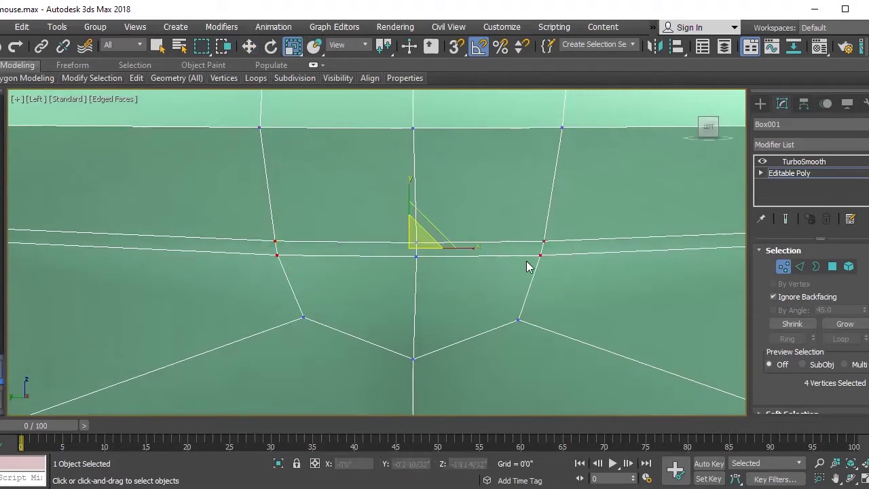
drag(471, 249, 480, 248)
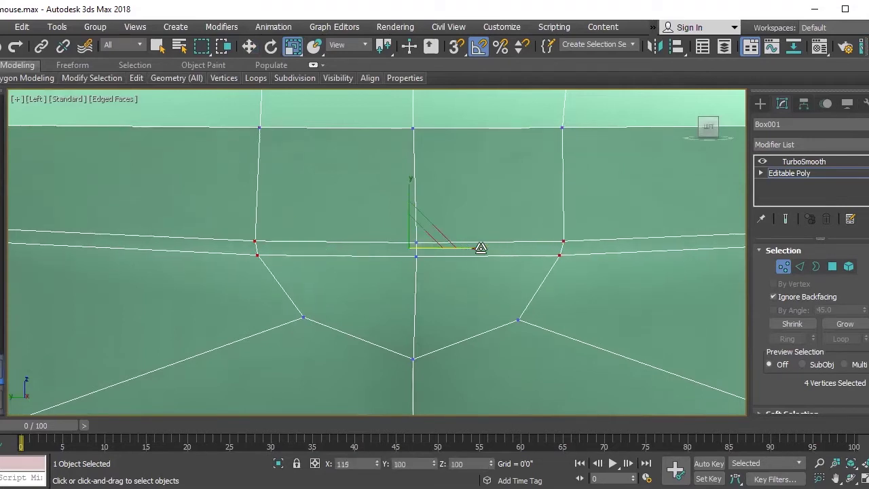
- Move the three bottom V vertices slightly lower
drag(583, 412, 291, 306)
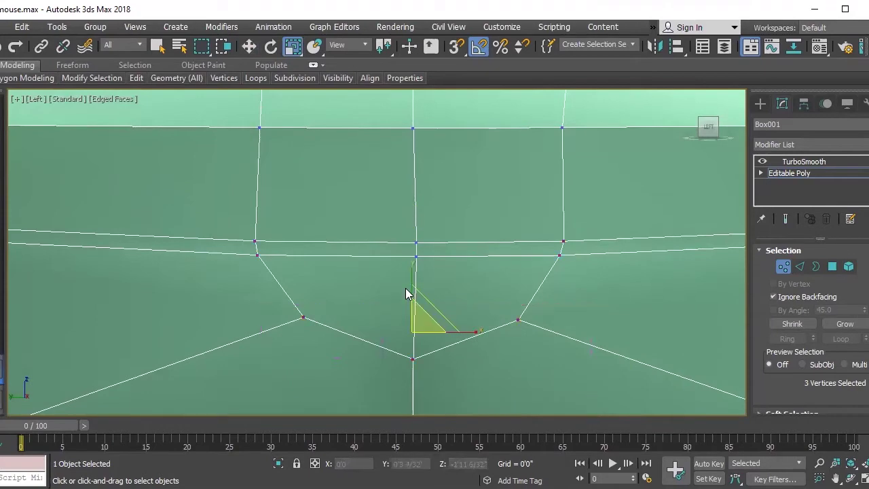
key(w)
drag(412, 281, 413, 294)
mouse_move(435, 322)
alt+middle_down()
mouse_move(454, 373)
mouse_move(388, 321)
alt+middle_up()
click(388, 322)
ctrl+click(463, 328)
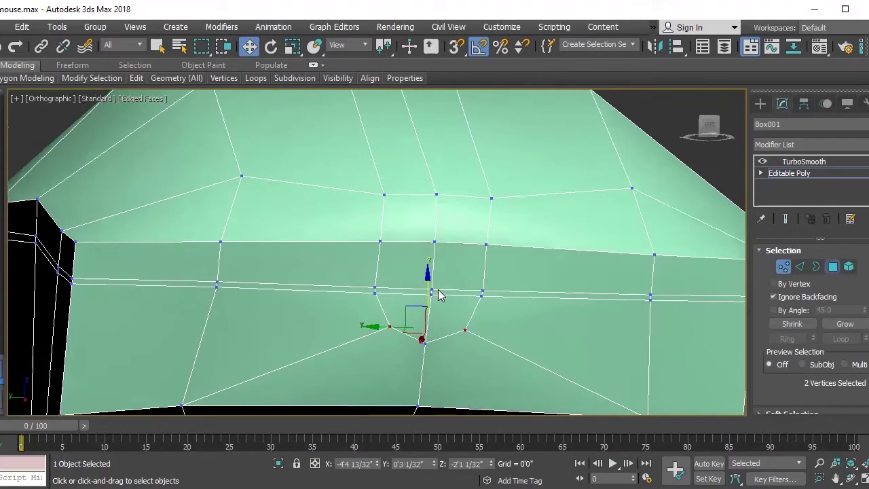
- In Polygon mode, select the strip's faces across the top and down the front edge
key(4)
scroll(410, 274, down, 3)
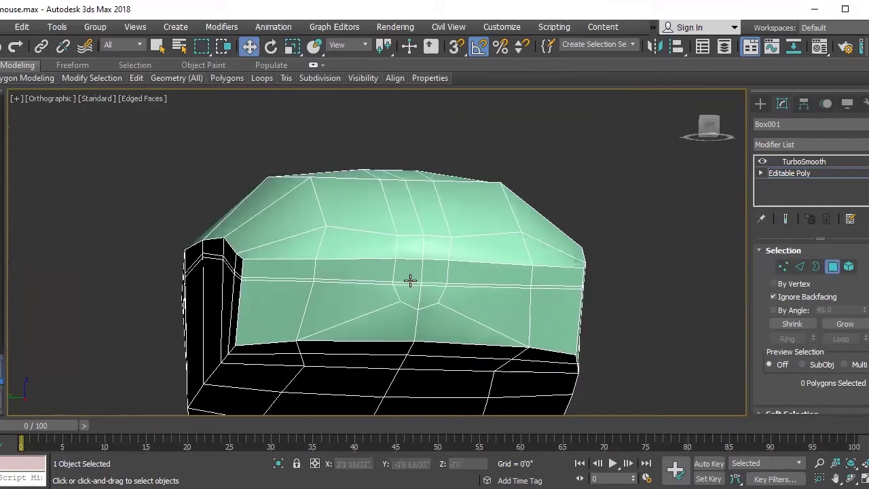
scroll(355, 285, up, 1)
scroll(349, 308, up, 1)
alt+middle_drag(349, 308, 450, 295)
click(455, 293)
ctrl+click(495, 288)
ctrl+click(475, 355)
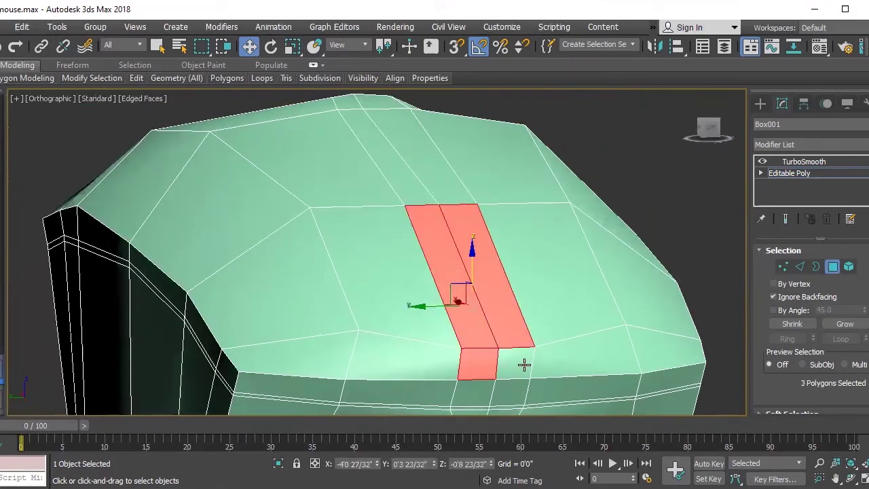
ctrl+click(523, 363)
ctrl+click(461, 394)
ctrl+click(505, 394)
ctrl+click(468, 406)
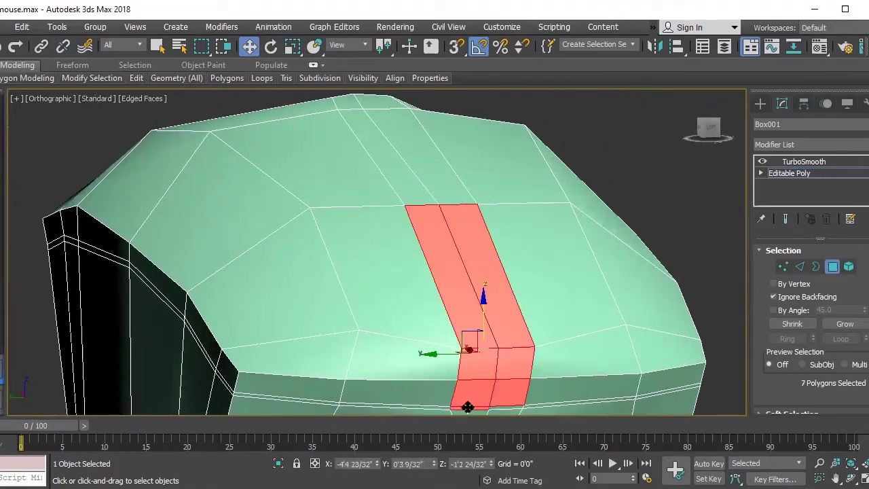
- Add the lower and ridge faces to complete the 14-polygon strip, then start Extrude
alt+middle_drag(510, 360, 461, 276)
ctrl+click(439, 306)
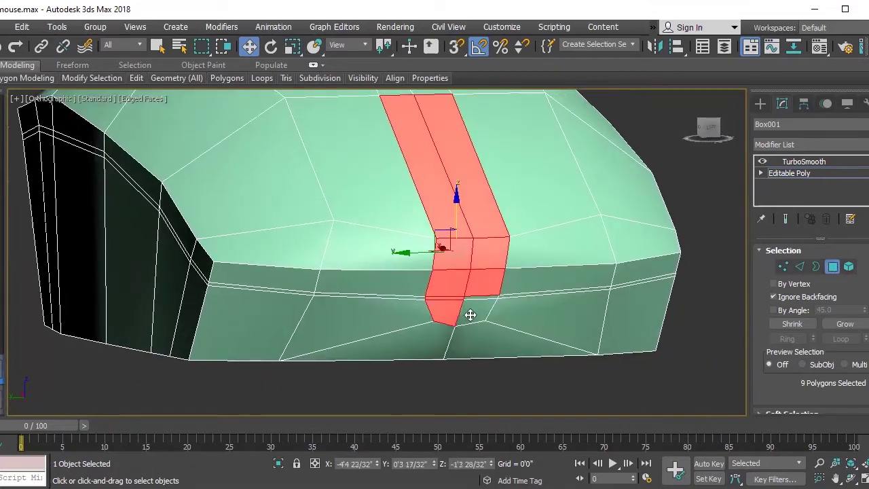
ctrl+click(469, 312)
ctrl+click(474, 298)
mouse_move(516, 276)
alt+middle_down()
mouse_move(486, 372)
mouse_move(364, 238)
alt+middle_up()
ctrl+click(389, 234)
ctrl+click(375, 173)
ctrl+click(349, 170)
ctrl+click(330, 171)
mouse_move(330, 171)
alt+middle_down()
mouse_move(389, 256)
mouse_move(351, 233)
mouse_move(428, 223)
mouse_move(411, 256)
mouse_move(418, 256)
alt+middle_up()
right_click(418, 256)
click(277, 284)
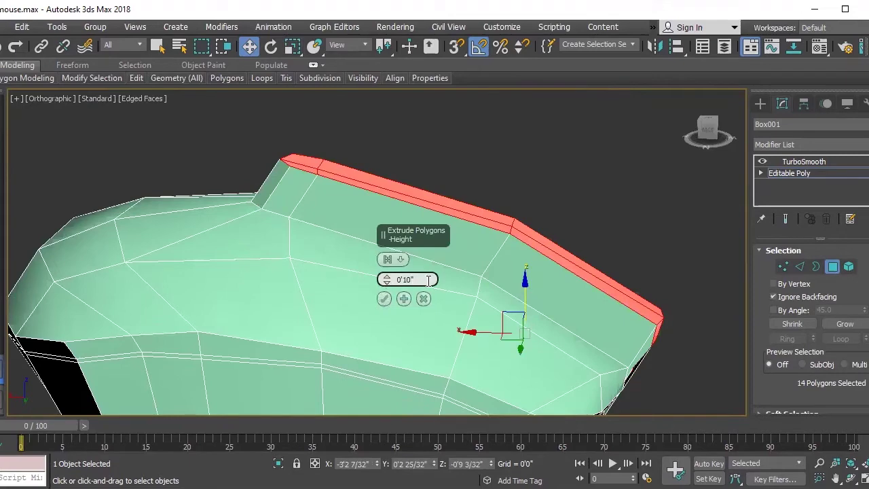
text(0)
text('0")
- Confirm the extrusion at 0 height and scale the strip down to about 98%
key(Return)
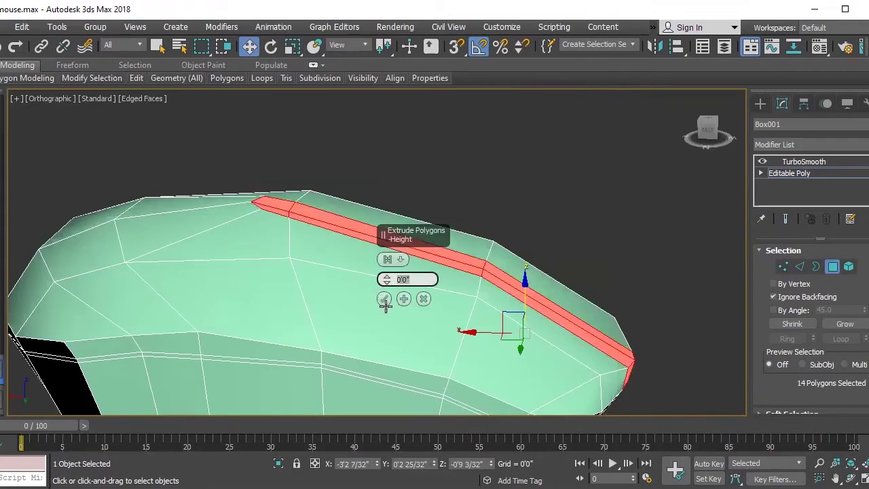
alt+middle_drag(404, 316, 372, 339)
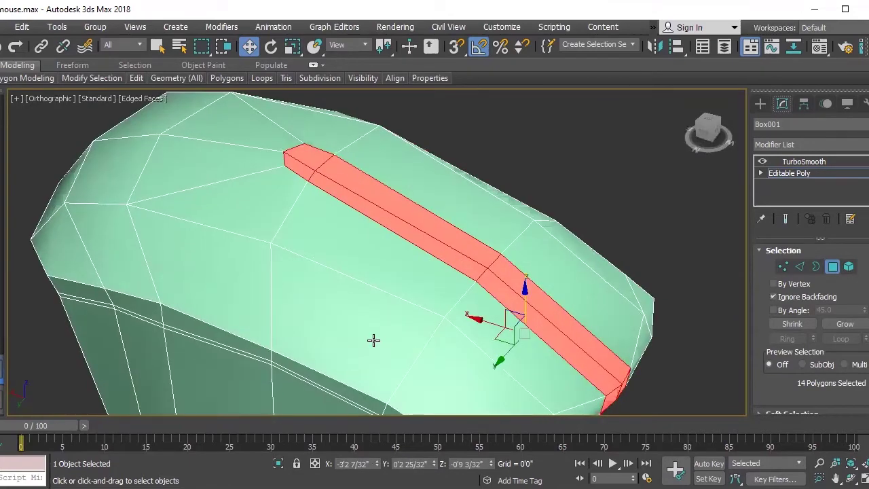
key(r)
drag(529, 338, 527, 338)
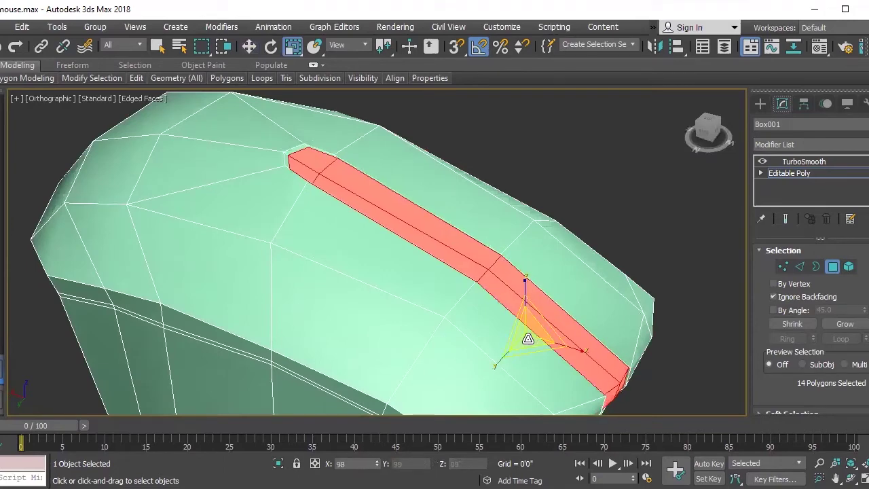
alt+middle_drag(512, 316, 502, 294)
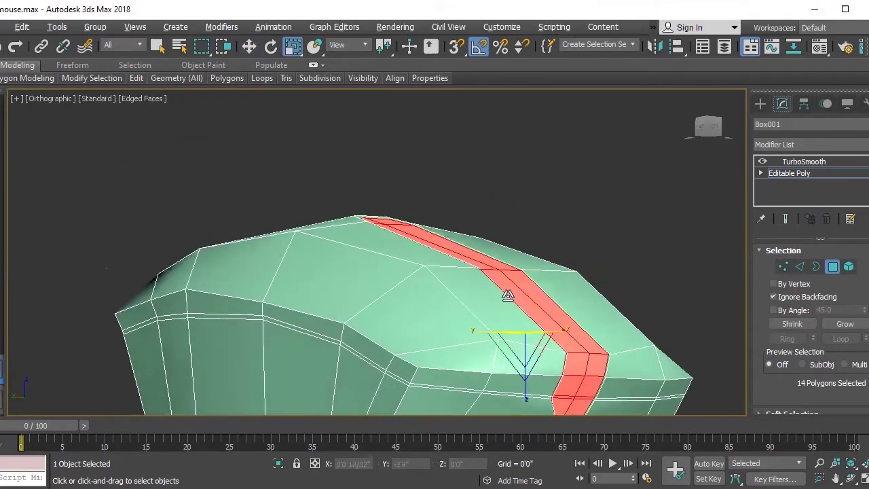
key(w)
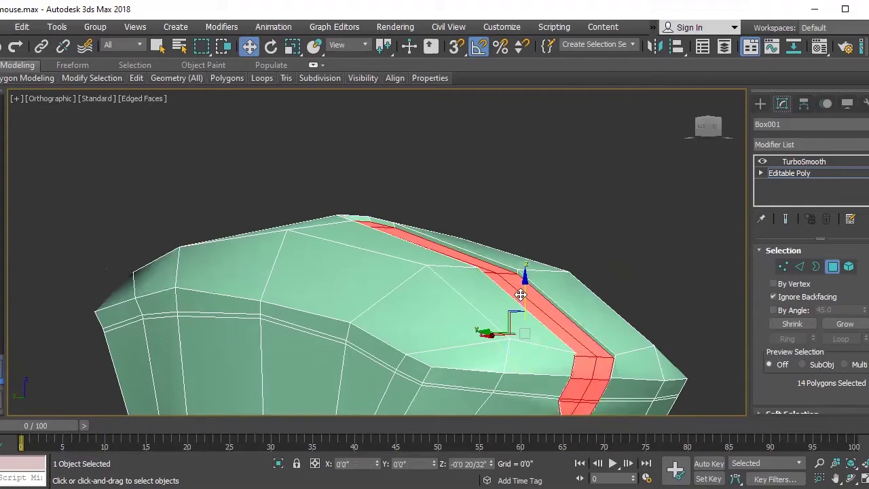
mouse_move(528, 310)
alt+middle_down()
mouse_move(581, 351)
mouse_move(473, 291)
mouse_move(519, 278)
mouse_move(549, 365)
alt+middle_up()
- Nudge the groove strip slightly sideways along X
scroll(549, 362, up, 2)
scroll(540, 406, up, 2)
mouse_move(540, 407)
alt+middle_down()
mouse_move(430, 180)
mouse_move(480, 311)
mouse_move(460, 351)
mouse_move(342, 157)
alt+middle_up()
scroll(462, 281, up, 2)
scroll(480, 310, down, 2)
drag(335, 145, 327, 139)
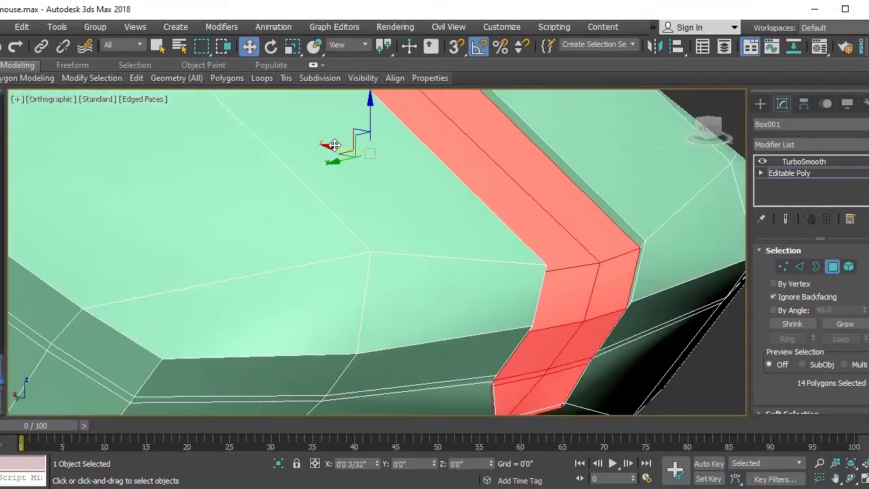
mouse_move(414, 161)
alt+middle_down()
mouse_move(367, 174)
mouse_move(380, 170)
mouse_move(399, 275)
alt+middle_up()
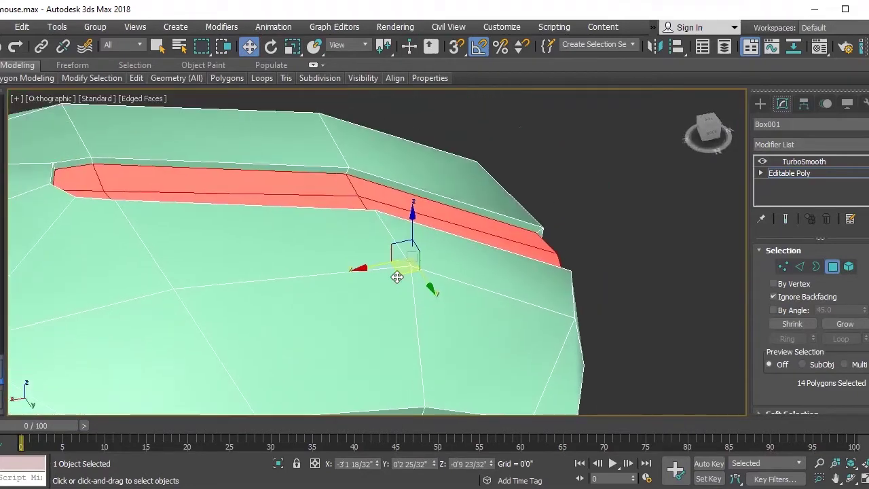
key(r)
drag(353, 270, 355, 271)
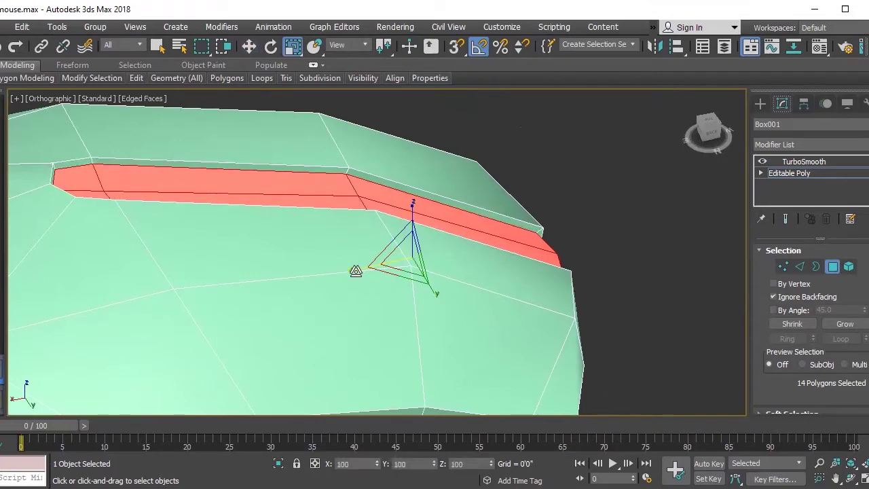
- Select only the two polygons at the groove strip's lower front end
mouse_move(400, 262)
alt+middle_down()
mouse_move(494, 277)
mouse_move(479, 260)
mouse_move(492, 258)
alt+middle_up()
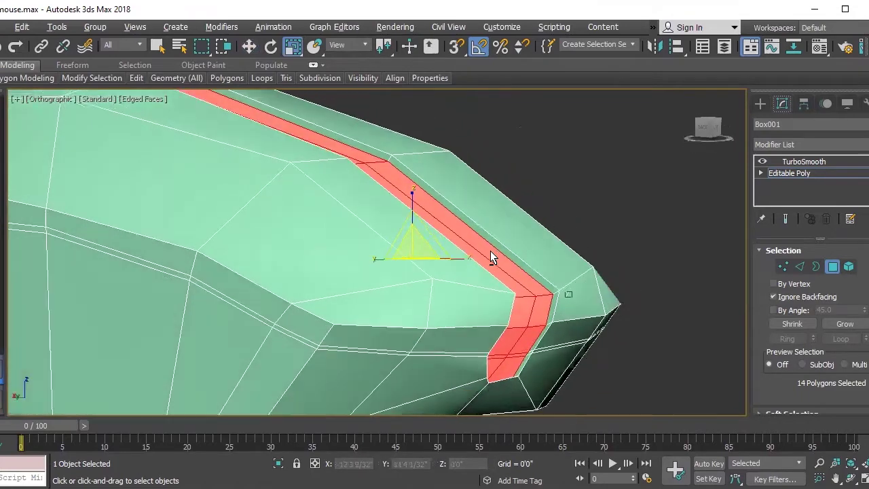
scroll(508, 272, up, 3)
scroll(471, 271, up, 2)
scroll(469, 268, up, 2)
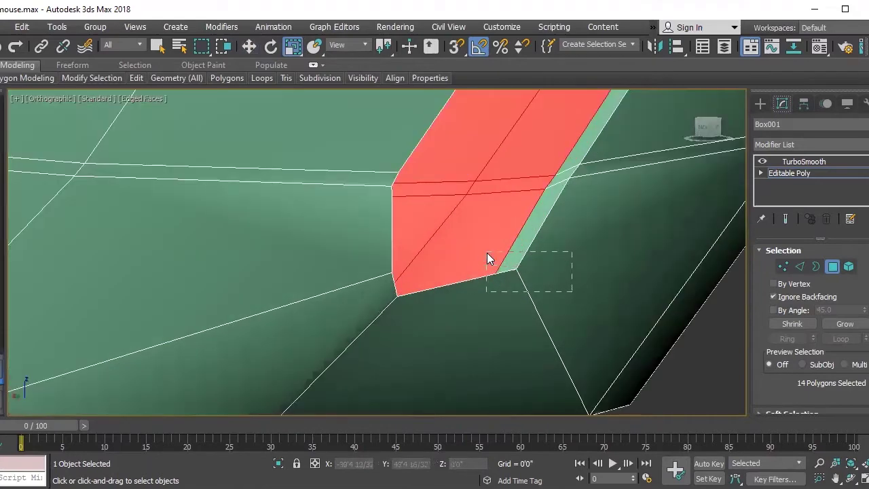
click(478, 239)
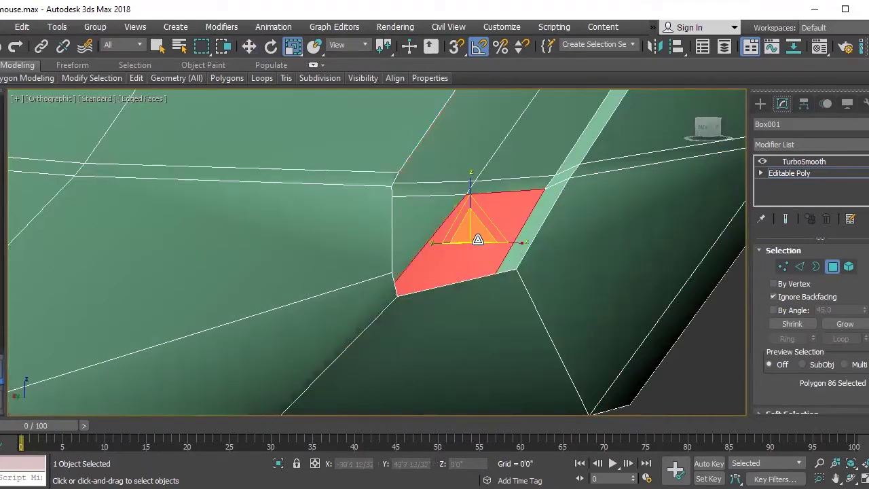
shift+click(405, 213)
click(405, 213)
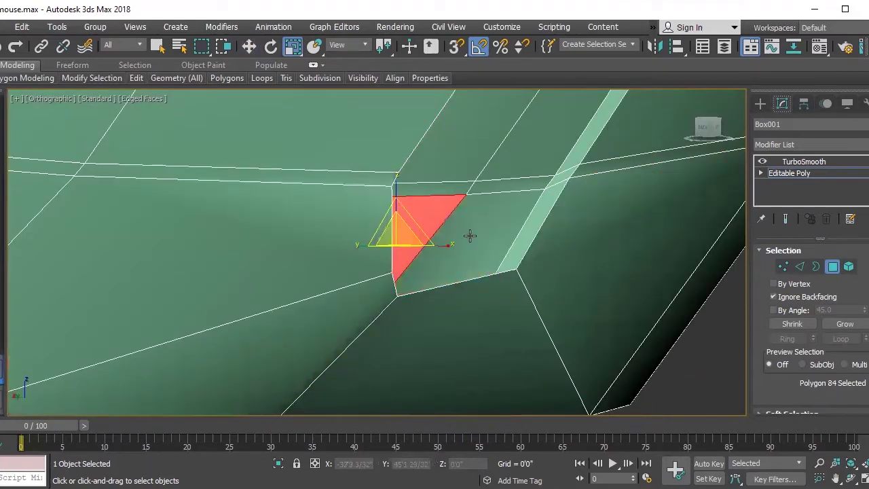
key(w)
shift+click(462, 247)
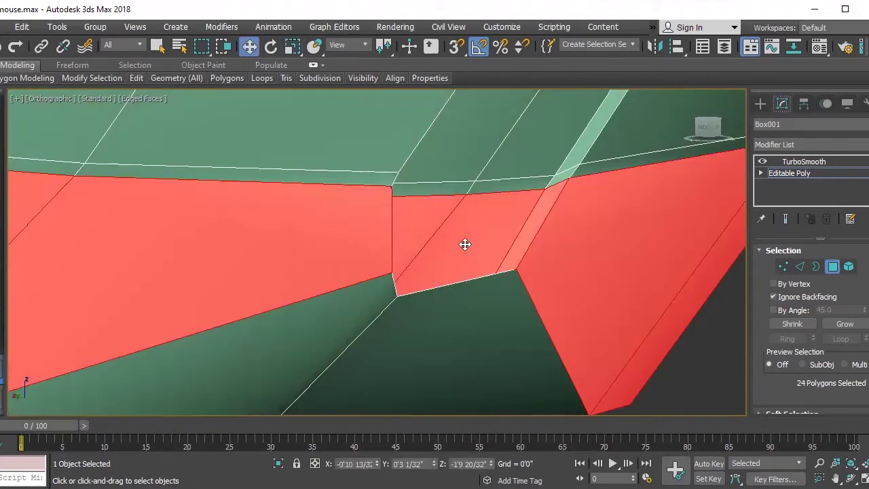
click(416, 233)
mouse_move(432, 261)
alt+middle_down()
mouse_move(415, 303)
mouse_move(407, 233)
alt+middle_up()
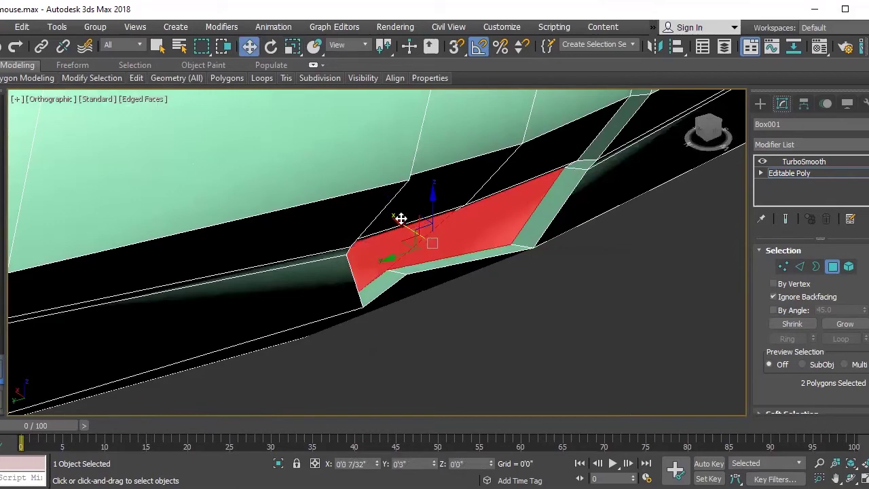
- In vertex mode, lower the vertices at the strip's front end to flatten it
key(z)
mouse_move(331, 256)
alt+middle_down()
mouse_move(312, 271)
mouse_move(374, 291)
alt+middle_up()
click(784, 266)
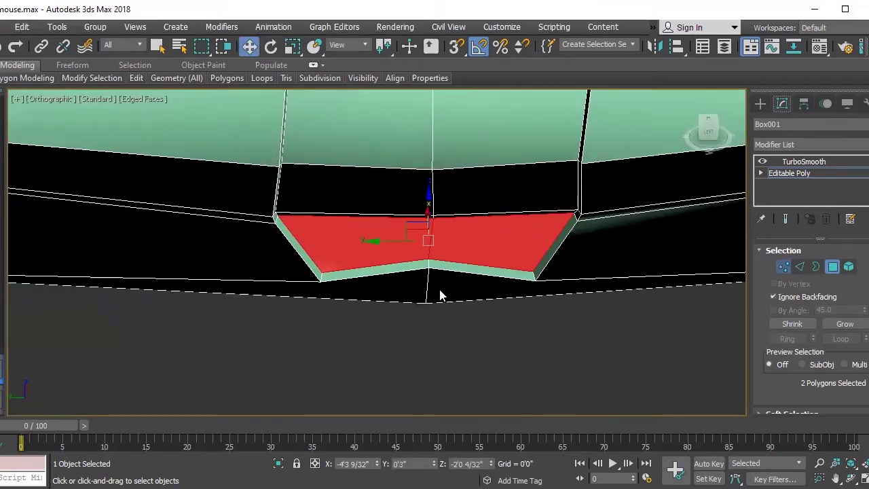
alt+middle_drag(434, 266, 436, 285)
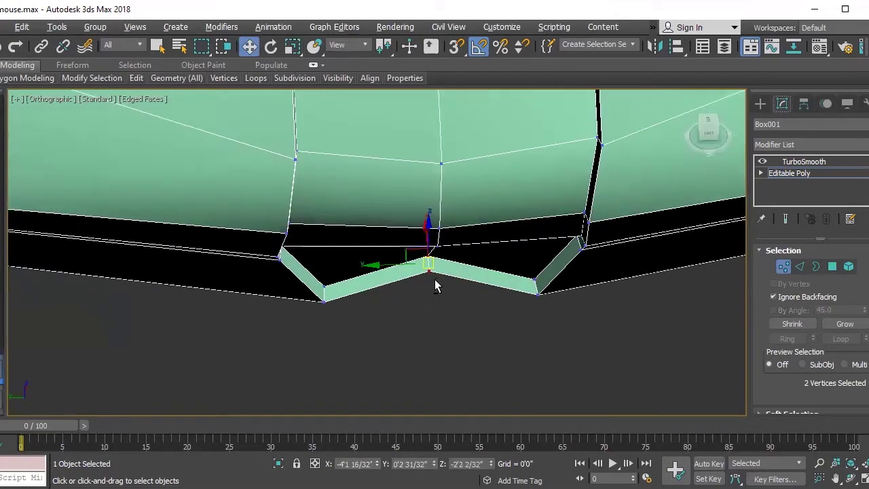
drag(426, 225, 423, 261)
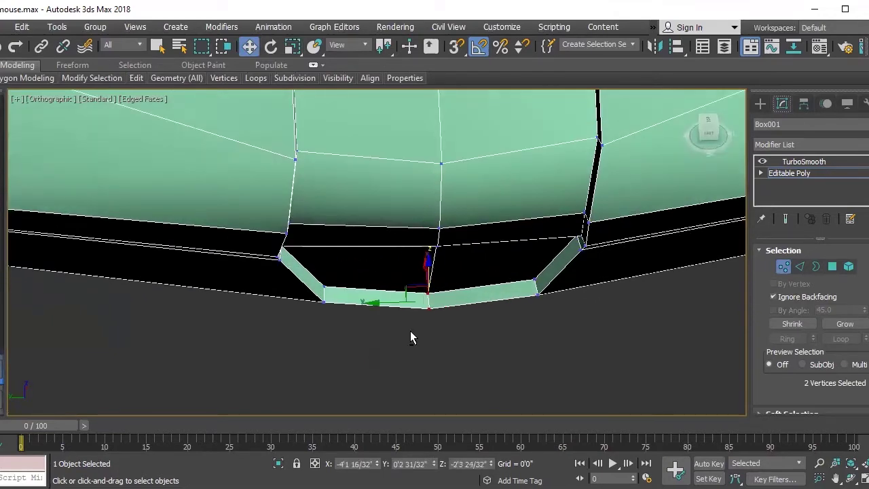
- Scale the two vertices at the groove's lower tip slightly closer together
scroll(411, 335, up, 5)
mouse_move(450, 273)
alt+middle_down()
mouse_move(499, 271)
mouse_move(423, 294)
mouse_move(430, 305)
alt+middle_up()
click(429, 299)
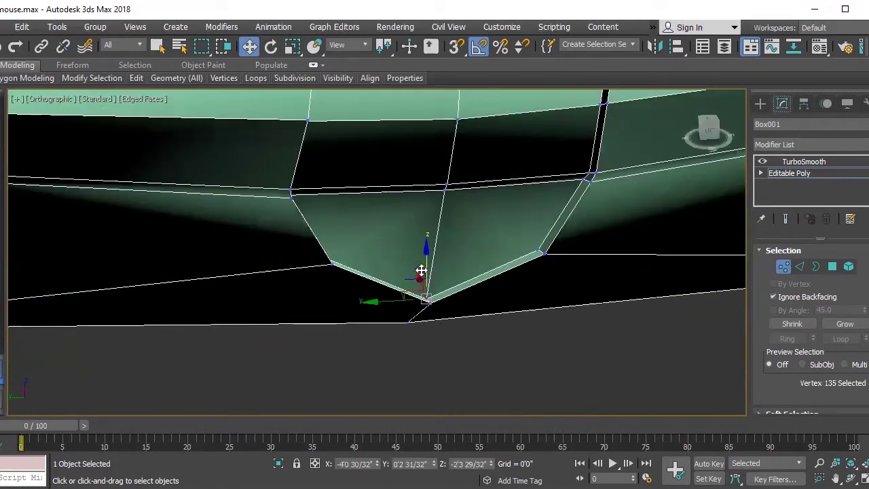
mouse_move(422, 291)
alt+middle_down()
mouse_move(427, 311)
mouse_move(443, 296)
mouse_move(351, 320)
mouse_move(344, 249)
alt+middle_up()
click(337, 237)
alt+middle_drag(382, 275, 473, 265)
ctrl+click(478, 226)
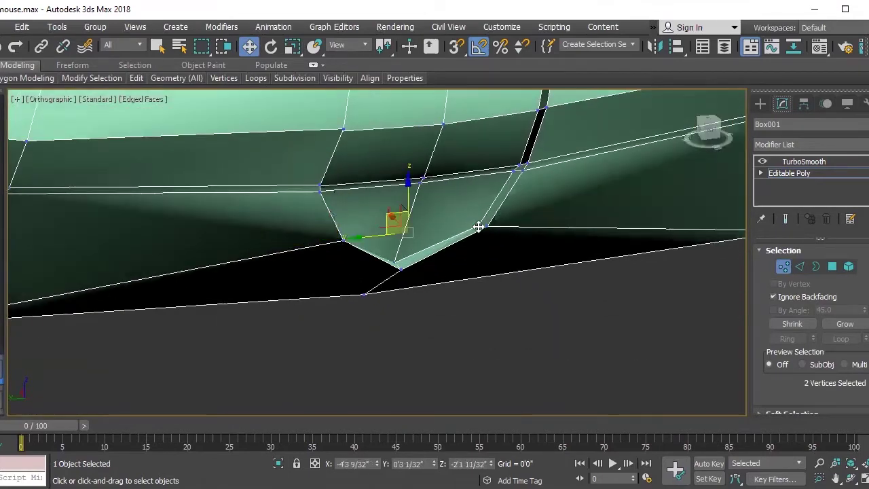
key(r)
drag(401, 228, 402, 238)
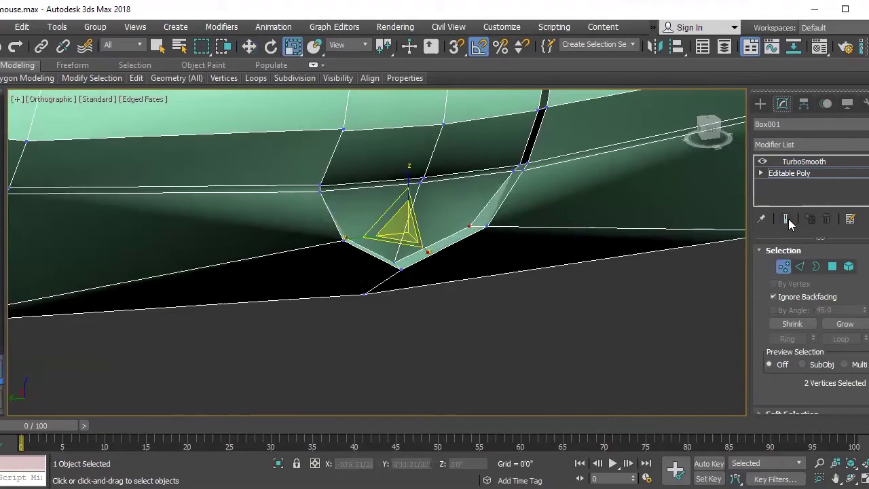
- Turn on Show End Result, clear the selection and orbit to the mouse's underside
click(785, 218)
click(492, 287)
scroll(449, 233, down, 2)
alt+middle_drag(449, 233, 739, 303)
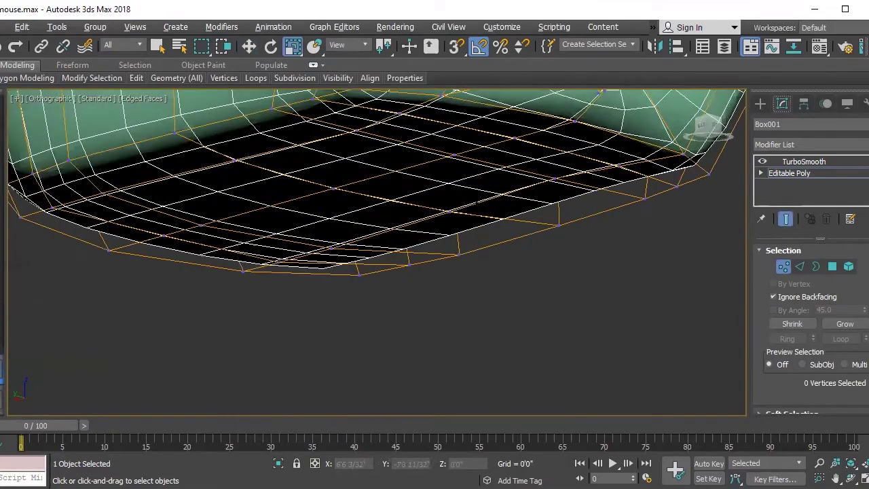
click(799, 266)
- Select the edge loop around the dimple and return to Polygon mode with the cage visible
double_click(477, 282)
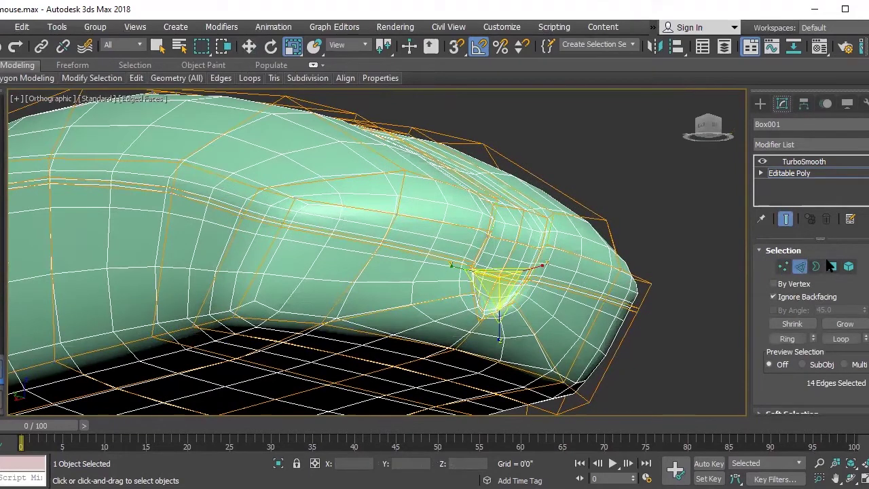
click(773, 297)
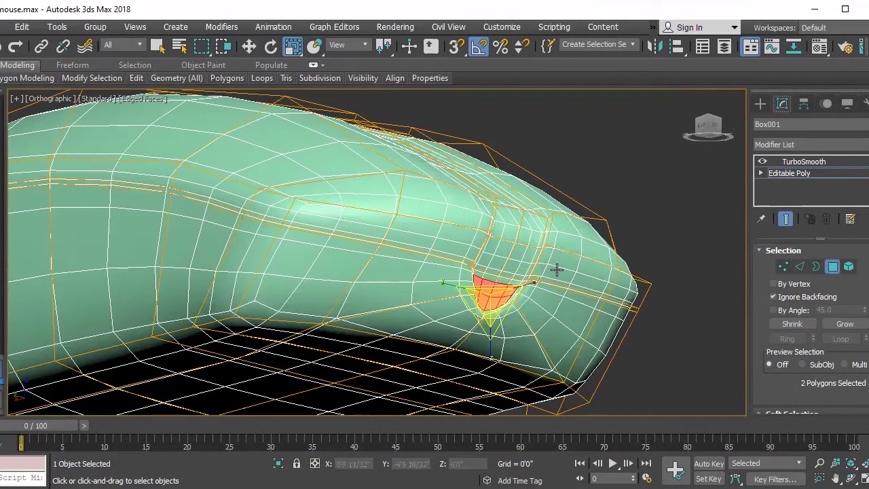
click(785, 219)
alt+middle_drag(712, 243, 500, 279)
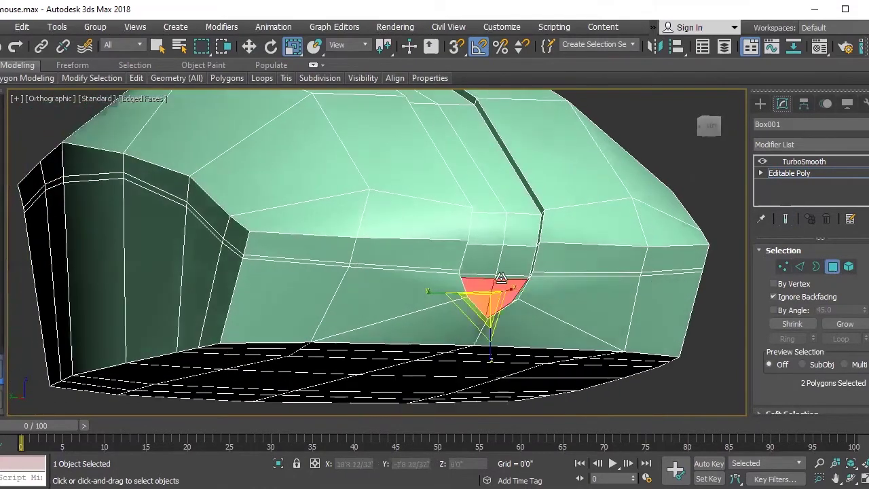
- Select the centre-stripe polygons from the dimple up to the top
ctrl+click(482, 258)
ctrl+click(518, 258)
ctrl+click(514, 223)
ctrl+click(512, 184)
alt+middle_drag(498, 207, 528, 320)
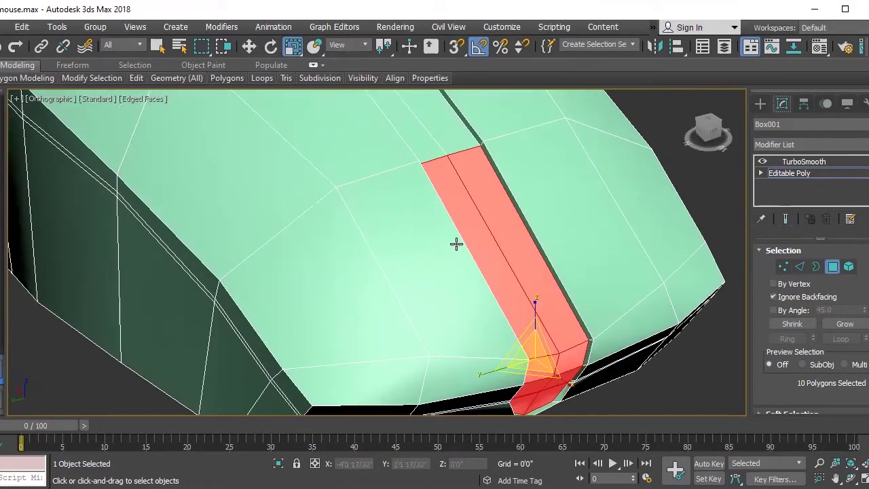
scroll(450, 289, up, 5)
middle_drag(331, 135, 331, 212)
ctrl+click(287, 181)
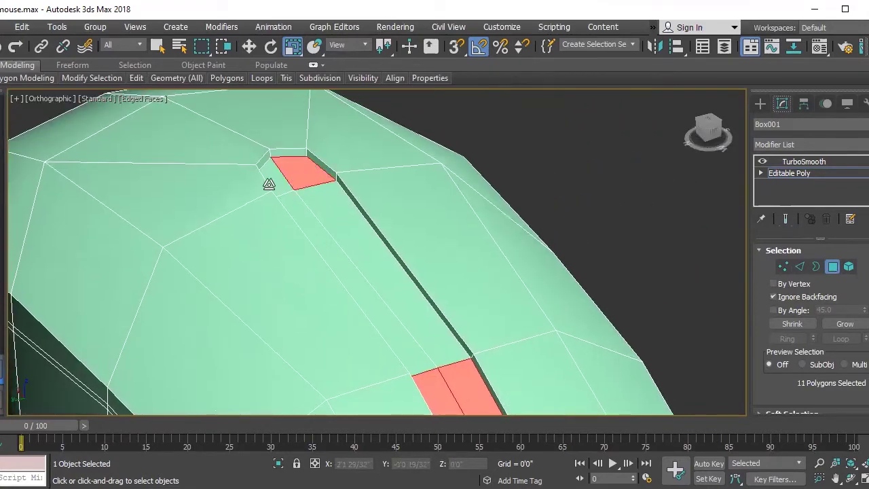
ctrl+click(291, 200)
ctrl+click(341, 219)
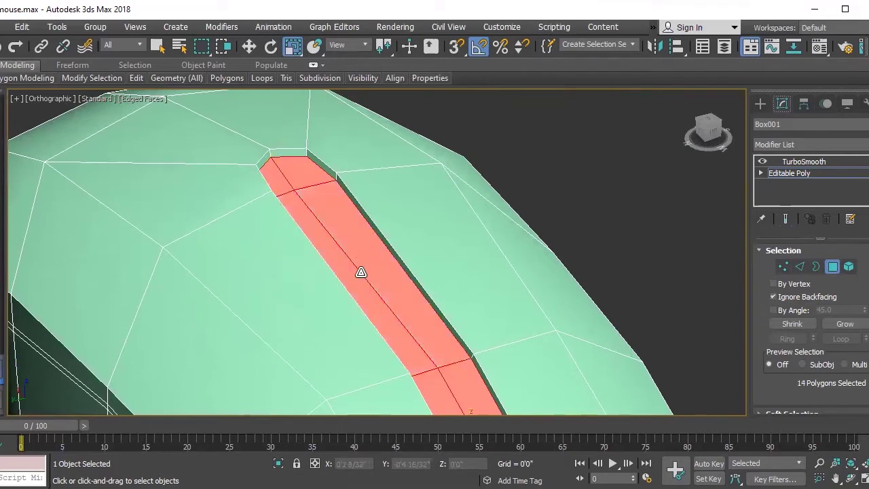
- Extrude the centre strip at 0 height and rescale it, stretching to about 108% on X
right_click(358, 269)
click(219, 307)
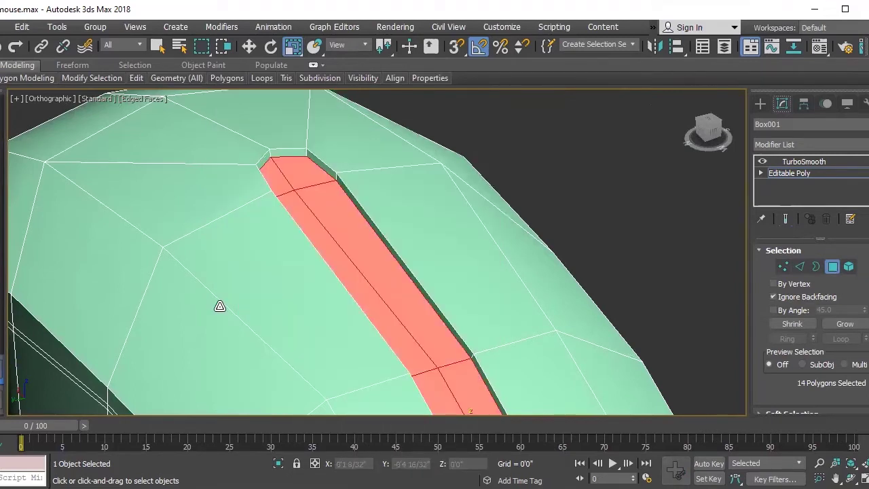
click(384, 299)
scroll(390, 322, down, 5)
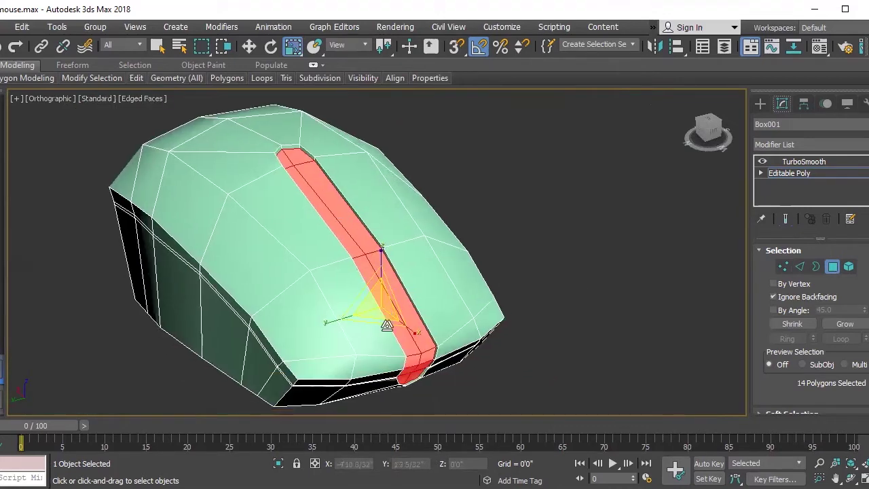
drag(378, 305, 361, 307)
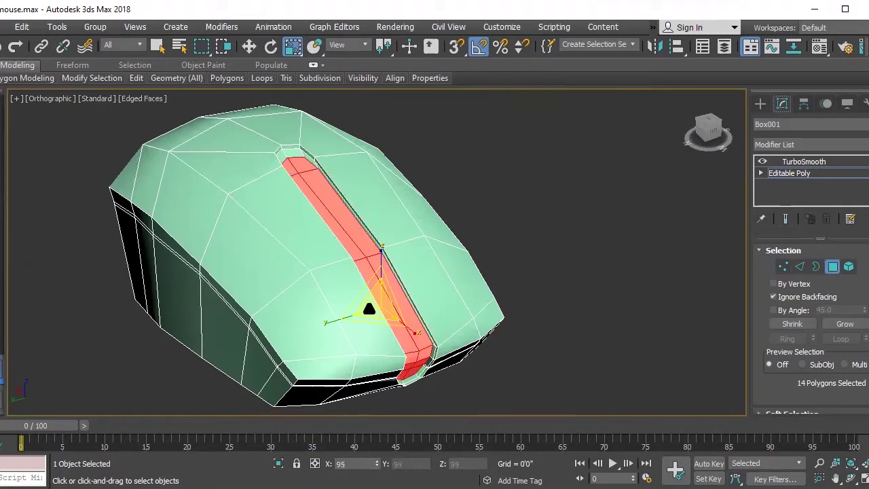
drag(361, 308, 367, 314)
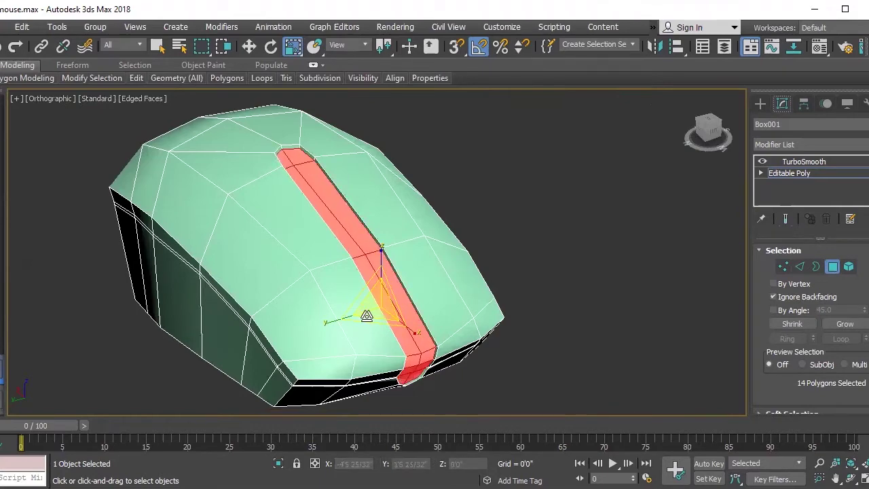
scroll(367, 314, up, 3)
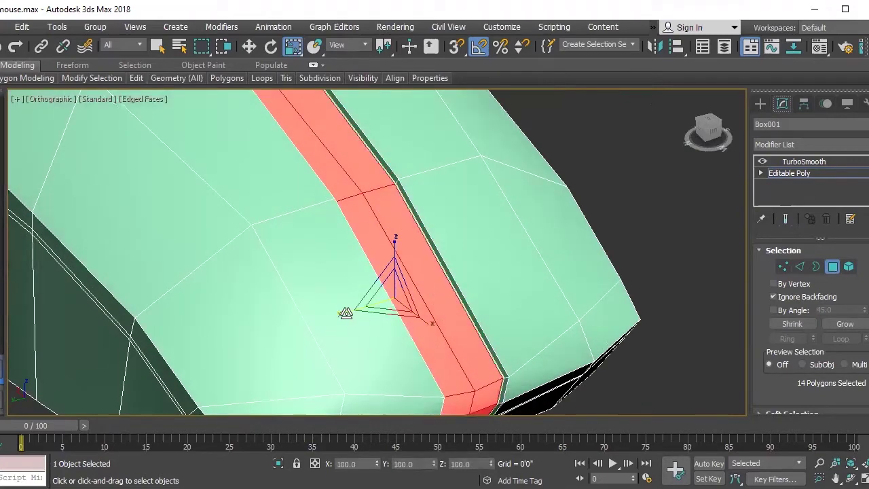
mouse_move(342, 314)
alt+middle_down()
mouse_move(414, 288)
mouse_move(422, 370)
alt+middle_up()
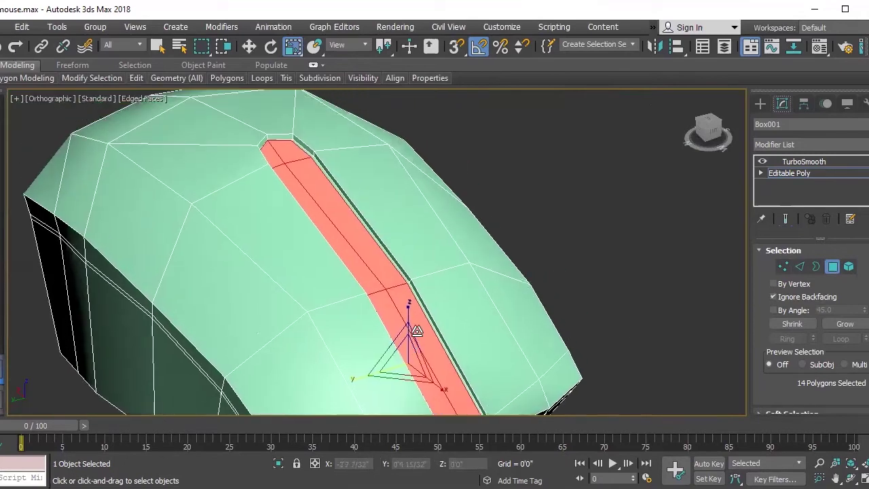
drag(436, 389, 440, 385)
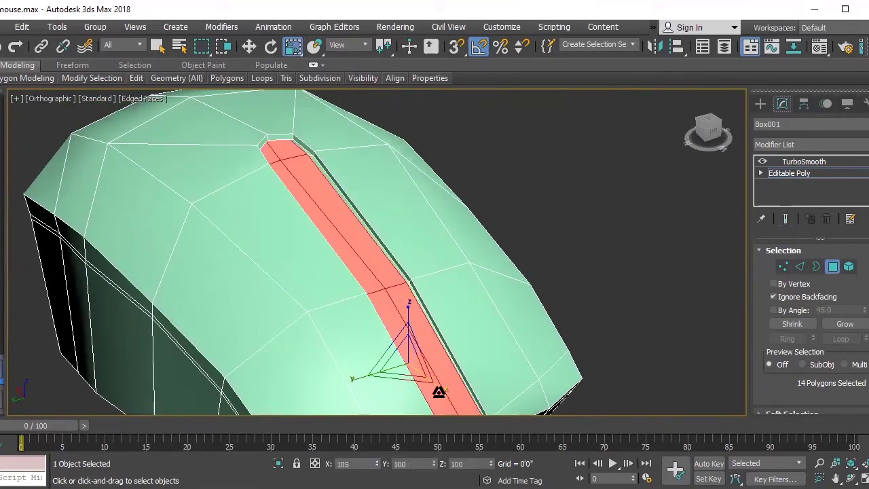
alt+middle_drag(440, 385, 354, 231)
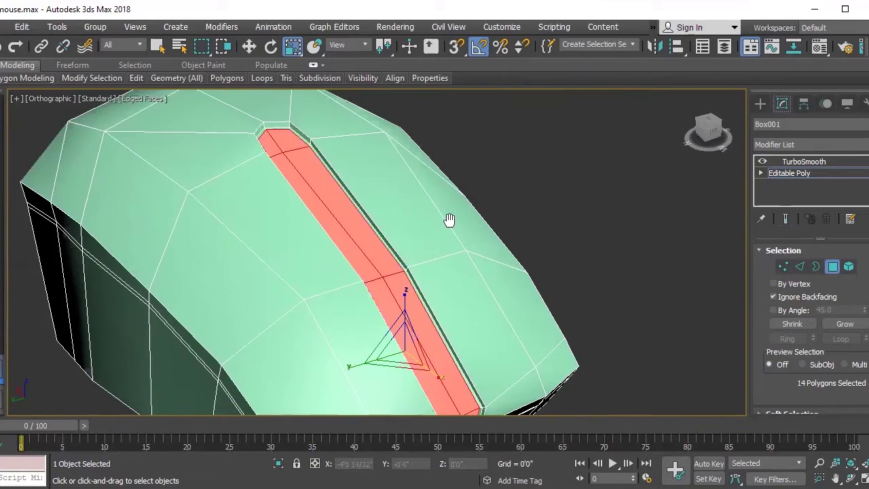
scroll(309, 301, up, 3)
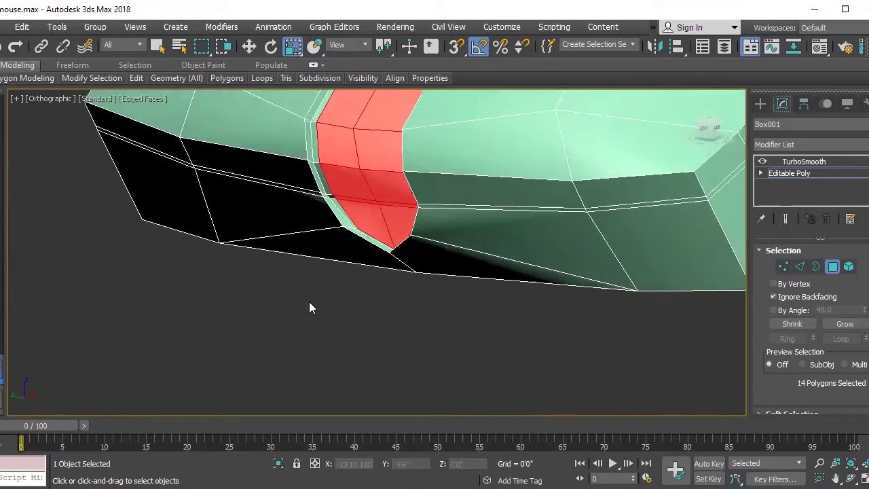
- Raise three vertices at the groove's lower tip slightly along Z
scroll(387, 220, up, 2)
alt+middle_drag(388, 220, 565, 241)
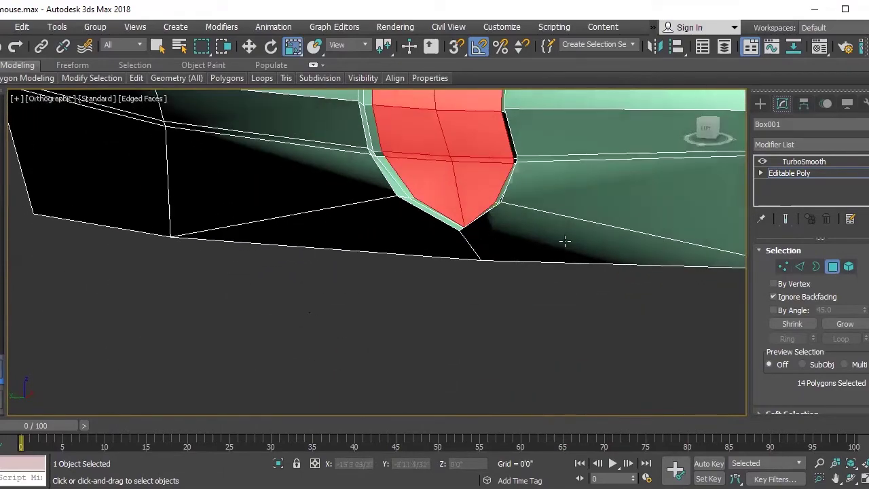
click(782, 266)
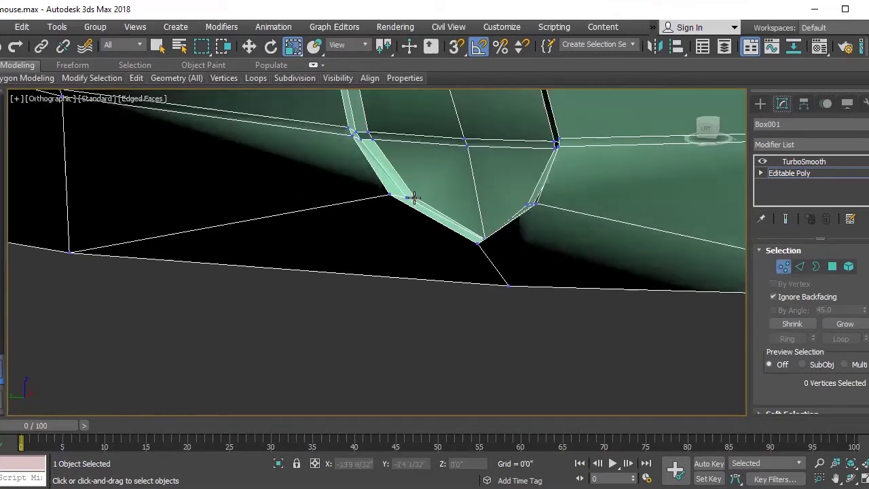
alt+middle_drag(476, 244, 468, 214)
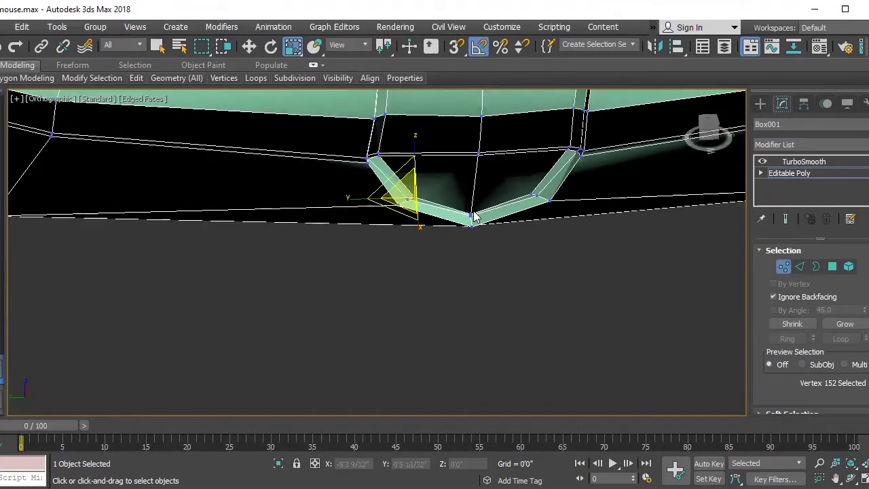
ctrl+click(470, 216)
scroll(485, 226, up, 3)
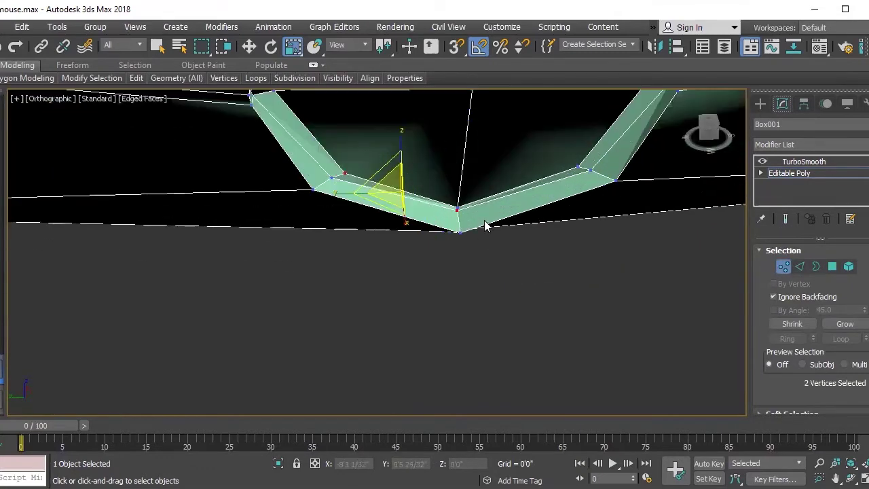
click(345, 174)
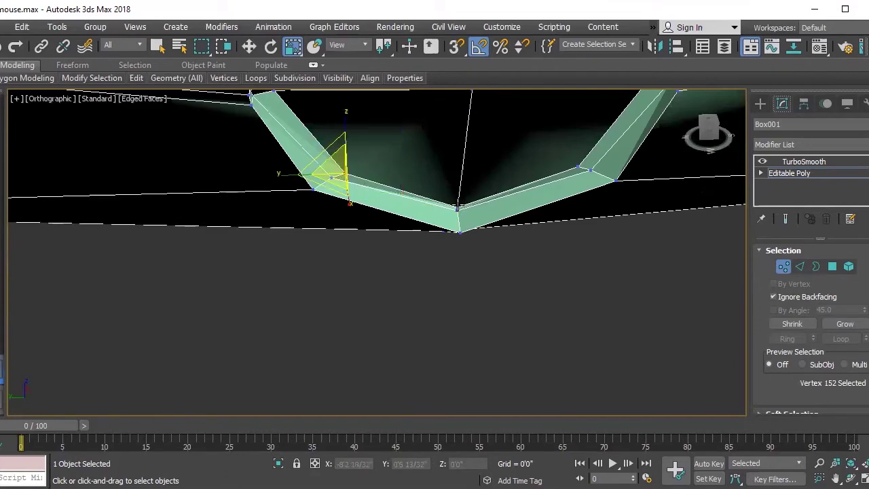
ctrl+click(459, 207)
ctrl+click(581, 167)
scroll(524, 227, up, 3)
key(w)
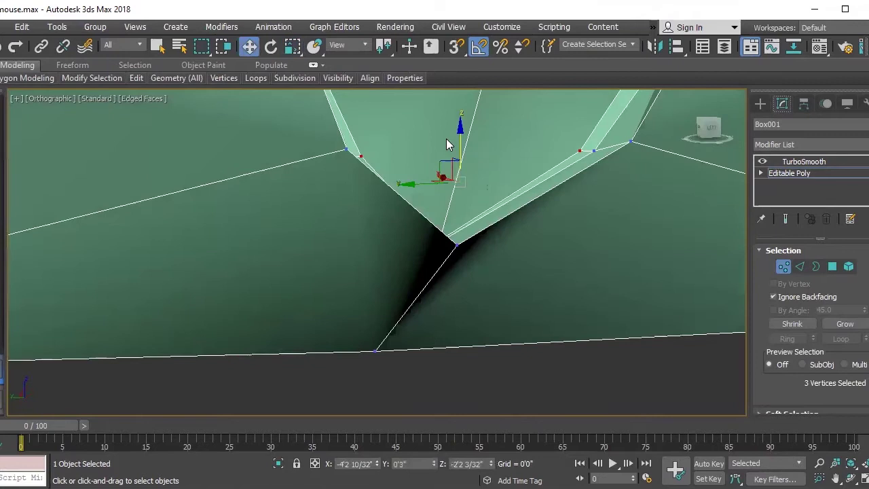
drag(460, 126, 459, 114)
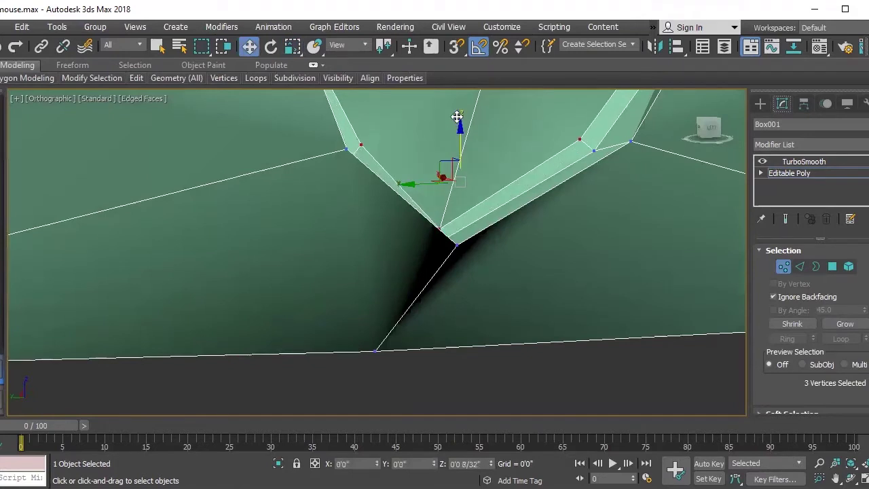
- Lift the single vertex at the groove bottom slightly along Z
click(441, 227)
drag(441, 181, 442, 168)
mouse_move(442, 168)
alt+middle_down()
mouse_move(378, 216)
mouse_move(394, 182)
mouse_move(425, 287)
mouse_move(534, 333)
alt+middle_up()
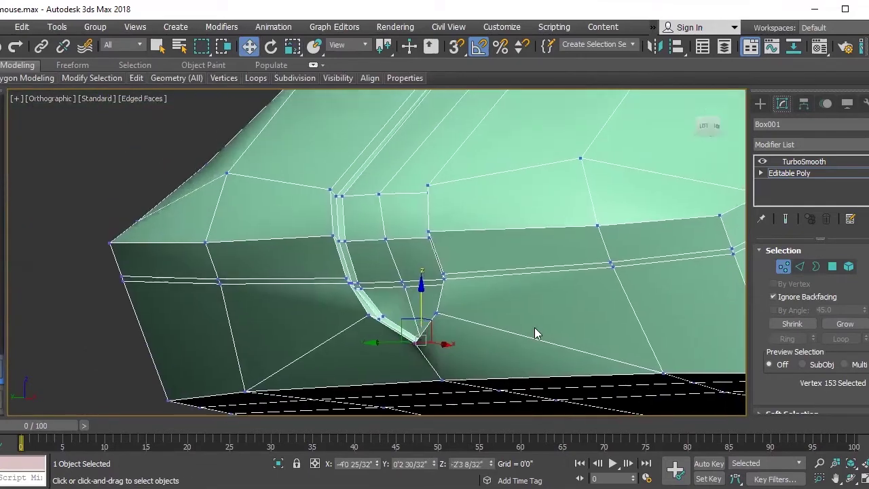
- Extrude the 14-face strip by 0'0 12/32" with a changed extrusion type
click(834, 267)
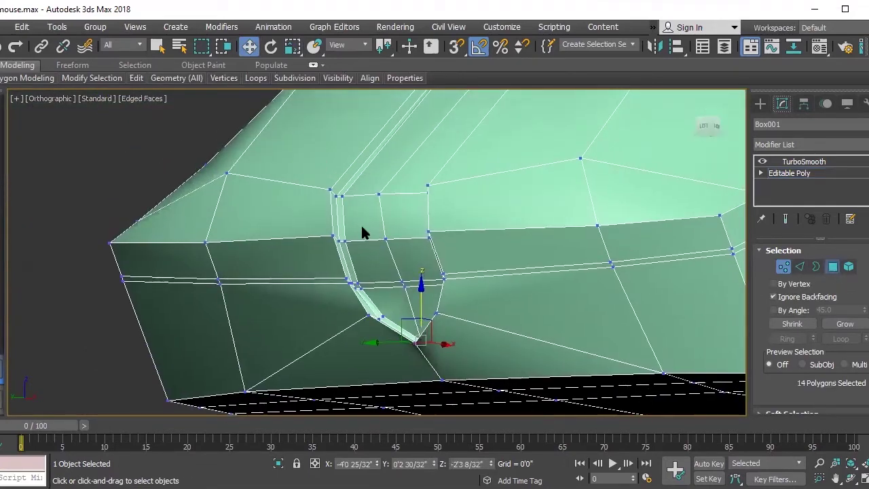
mouse_move(360, 225)
alt+middle_down()
mouse_move(427, 244)
mouse_move(484, 213)
alt+middle_up()
right_click(486, 203)
click(409, 233)
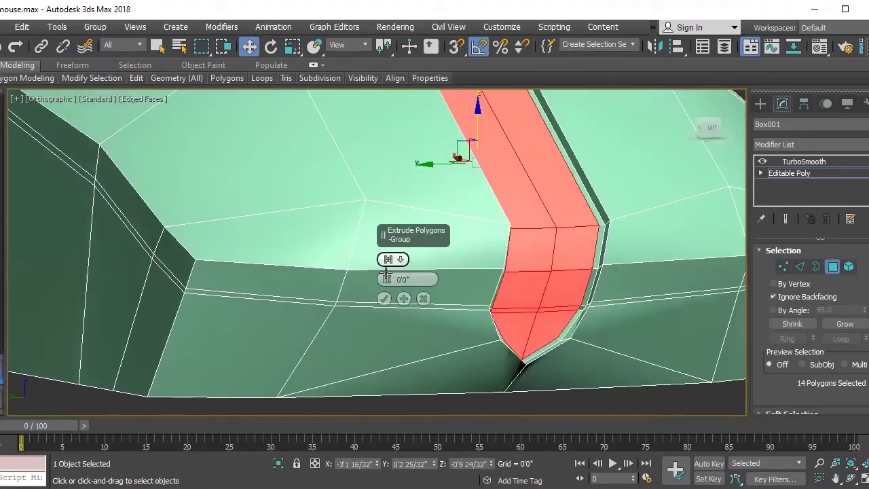
drag(387, 280, 387, 274)
click(401, 260)
click(438, 284)
click(384, 300)
alt+middle_drag(542, 333, 487, 329)
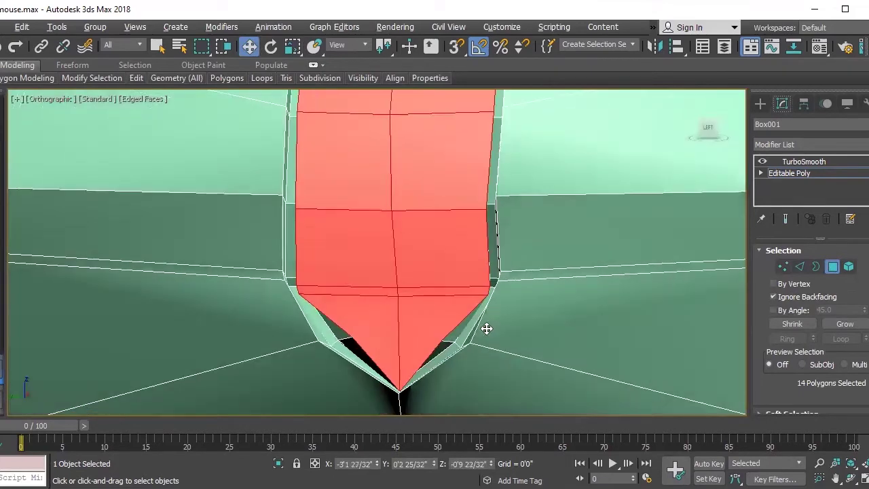
mouse_move(410, 292)
alt+middle_down()
mouse_move(450, 242)
mouse_move(473, 240)
mouse_move(411, 365)
alt+middle_up()
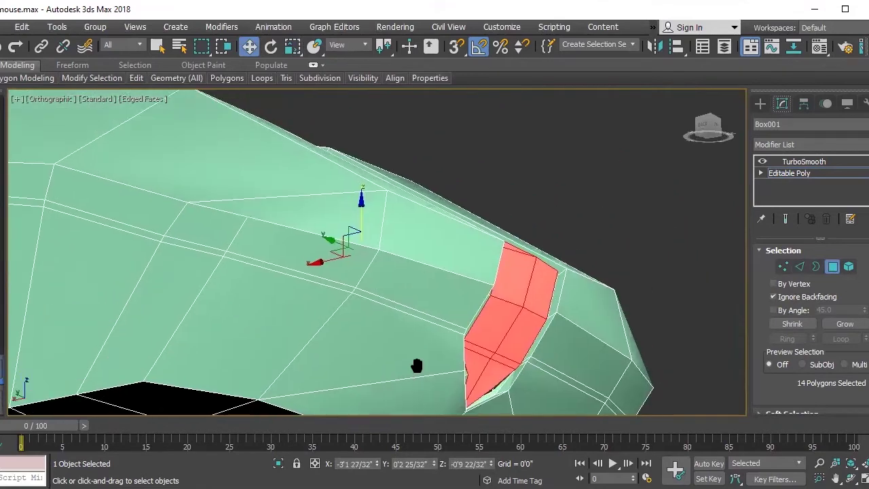
- Extrude the strip again at 0'1 8/32" height, then select the groove-tip vertices
right_click(512, 338)
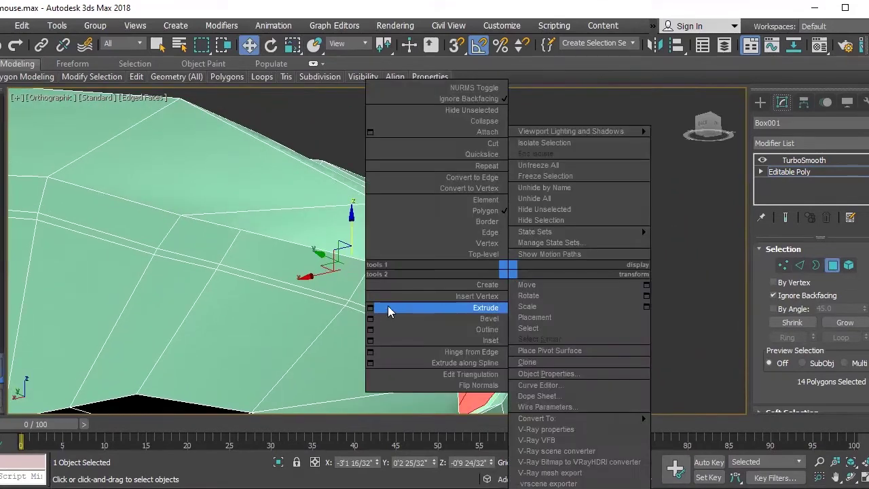
click(377, 307)
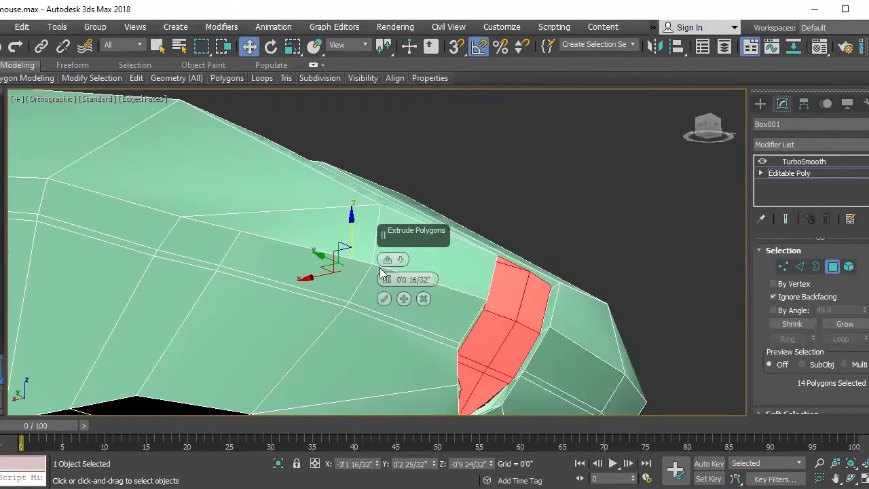
drag(388, 268, 387, 265)
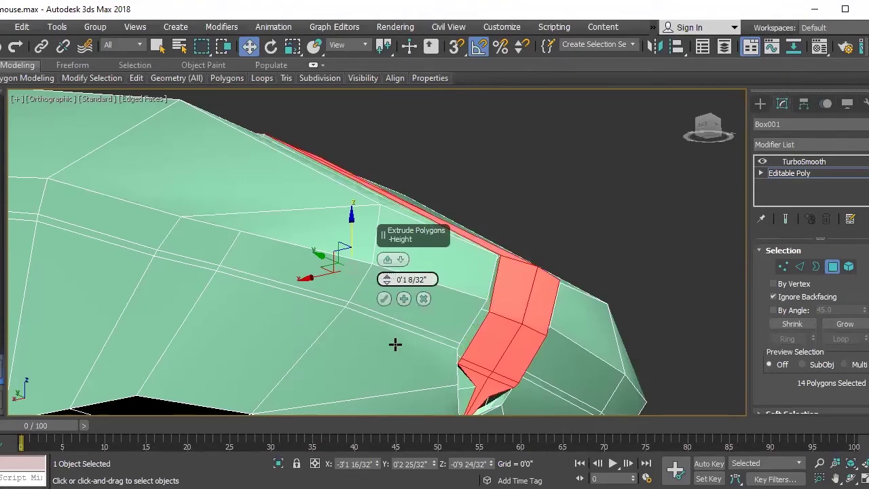
mouse_move(409, 353)
alt+middle_down()
mouse_move(409, 272)
mouse_move(362, 274)
alt+middle_up()
click(782, 266)
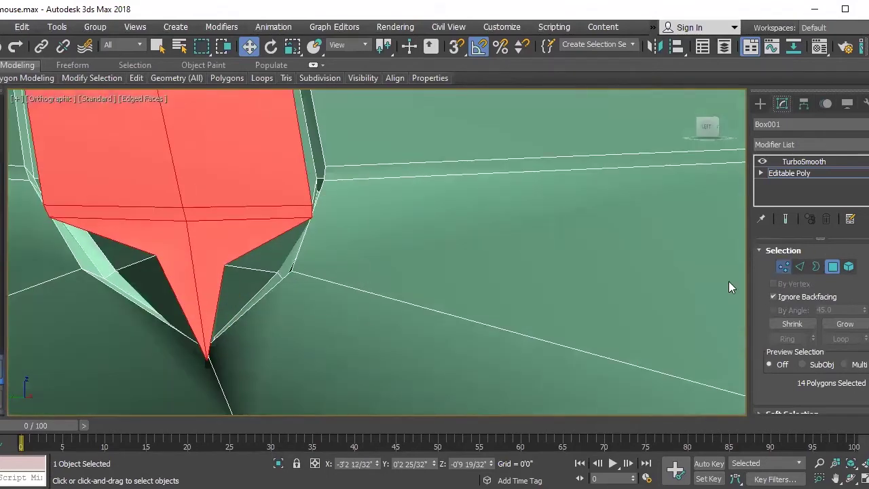
click(155, 255)
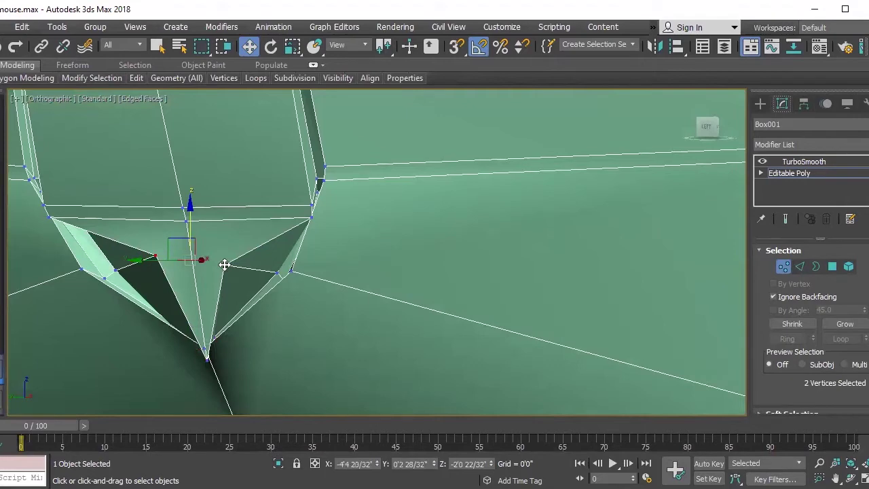
- In Left view, nudge the selected vertex and raise the groove tip's bottom vertex
key(l)
scroll(418, 296, up, 5)
scroll(489, 311, up, 2)
scroll(279, 283, down, 2)
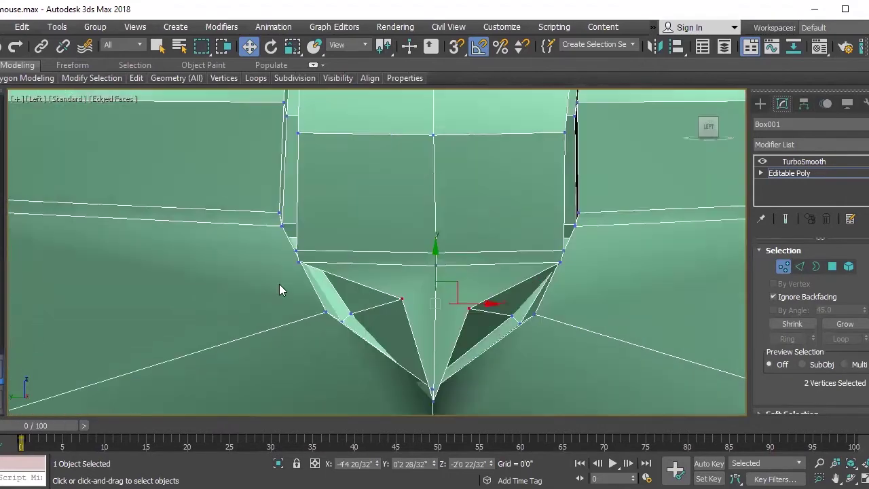
mouse_move(473, 304)
mouse_down()
mouse_move(553, 306)
mouse_move(580, 317)
mouse_up()
click(432, 399)
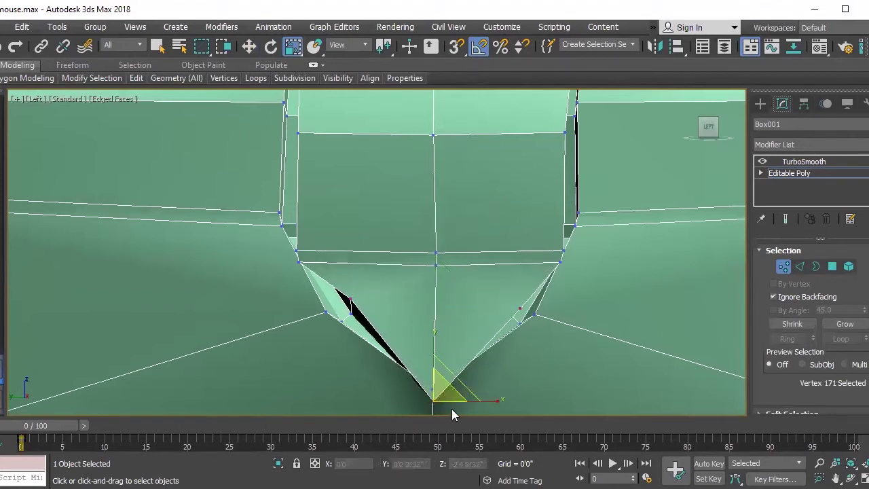
key(w)
drag(433, 358, 440, 325)
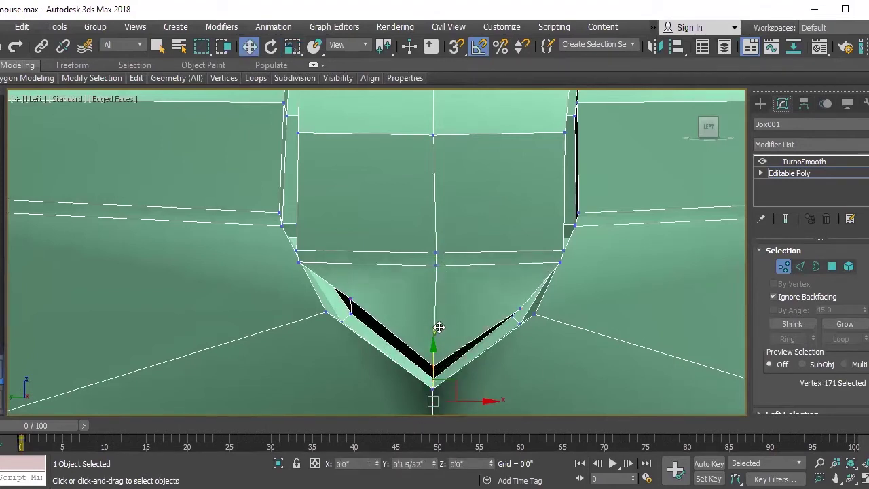
- Move the left corner, right corner and centre vertices of the groove end up
click(297, 253)
ctrl+click(297, 252)
mouse_move(311, 252)
mouse_down()
mouse_move(325, 211)
mouse_move(319, 224)
mouse_up()
click(563, 250)
drag(574, 248, 573, 233)
click(435, 253)
drag(442, 239, 436, 197)
mouse_move(437, 197)
alt+middle_down()
mouse_move(466, 418)
mouse_move(388, 330)
alt+middle_up()
- Lower a single vertex at the groove tip
click(385, 326)
drag(384, 291, 387, 355)
mouse_move(387, 355)
alt+middle_down()
mouse_move(277, 252)
mouse_move(435, 314)
mouse_move(750, 266)
alt+middle_up()
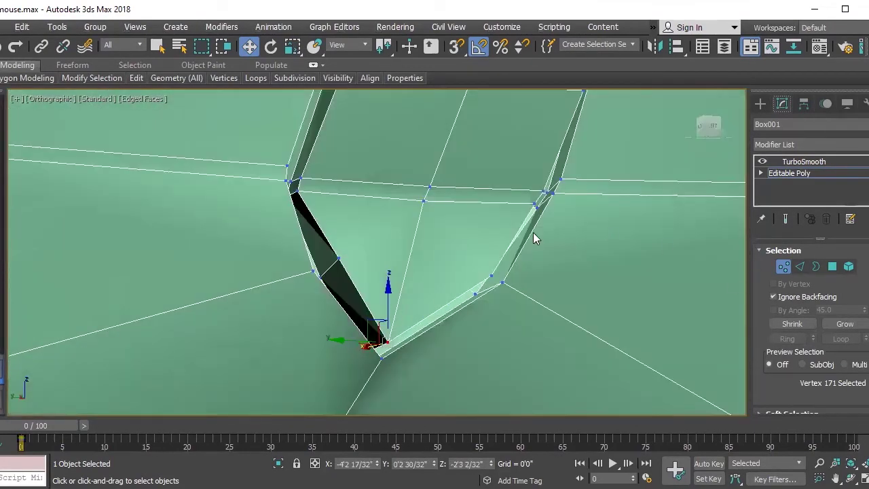
- Select thin faces along the groove strip
click(832, 266)
click(467, 196)
click(382, 219)
mouse_move(382, 219)
alt+middle_down()
mouse_move(405, 163)
mouse_move(431, 145)
mouse_move(423, 190)
alt+middle_up()
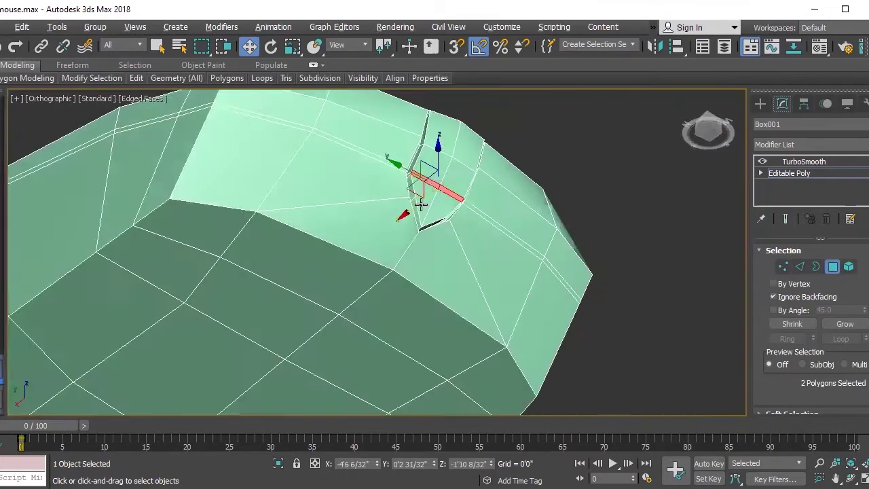
- Inspect the smoothed groove with TurboSmooth active, orbiting along the side groove
scroll(443, 279, down, 4)
click(808, 163)
scroll(403, 287, up, 5)
mouse_move(403, 287)
alt+middle_down()
mouse_move(464, 289)
mouse_move(514, 268)
alt+middle_up()
scroll(543, 254, down, 5)
mouse_move(604, 175)
alt+middle_down()
mouse_move(401, 222)
mouse_move(402, 272)
alt+middle_up()
- Return to the Editable Poly cage at object level
click(789, 173)
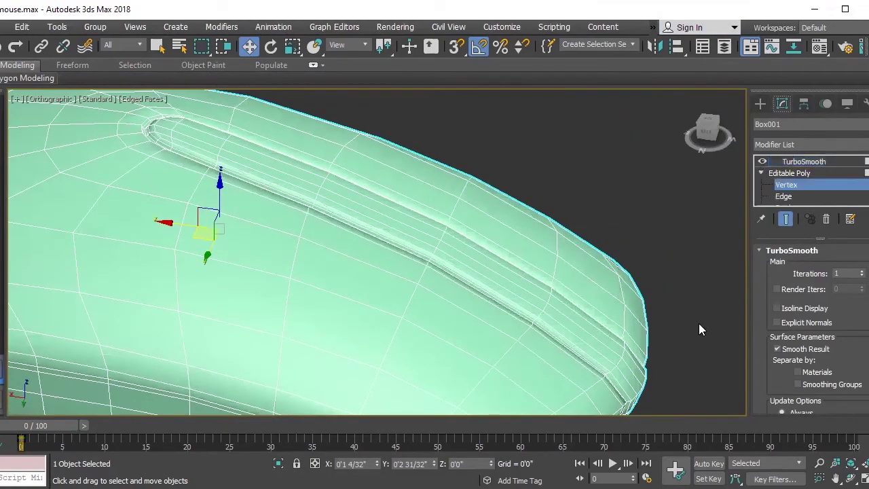
key(2)
key(2)
scroll(268, 227, up, 3)
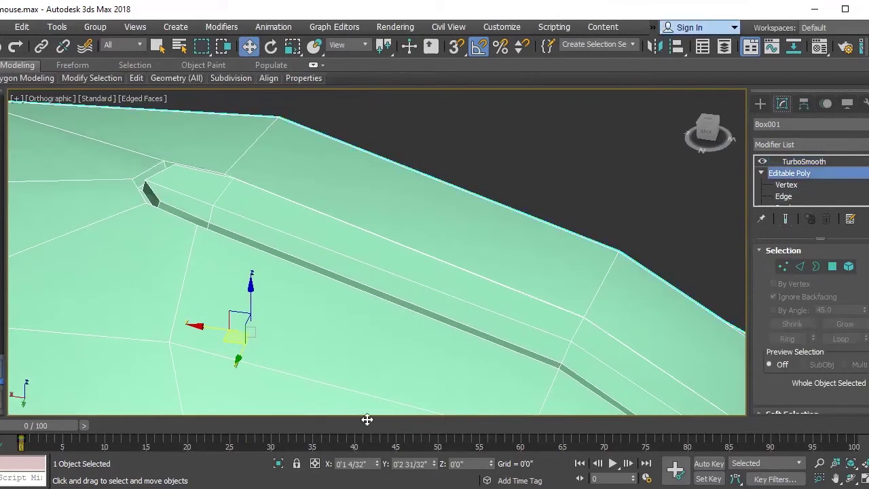
scroll(294, 186, up, 3)
right_click(290, 182)
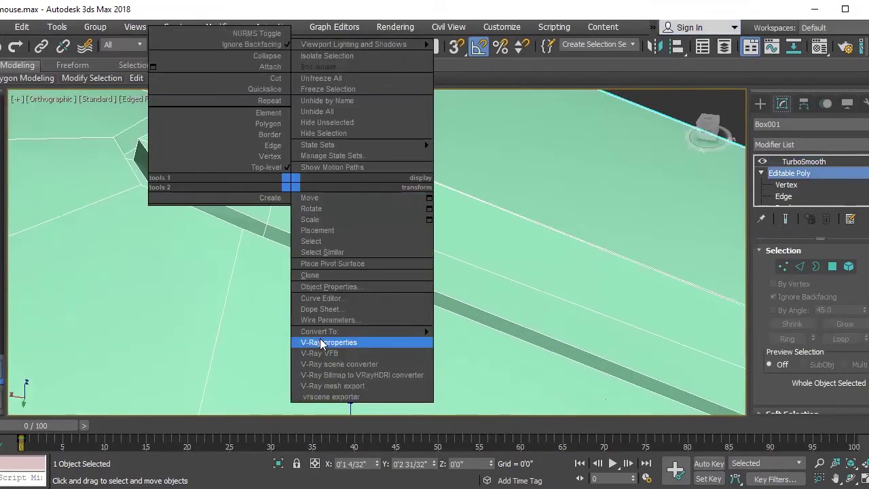
- Connect the groove edges with two loops, pinch 0, and slide them into place
click(798, 268)
click(135, 147)
right_click(281, 184)
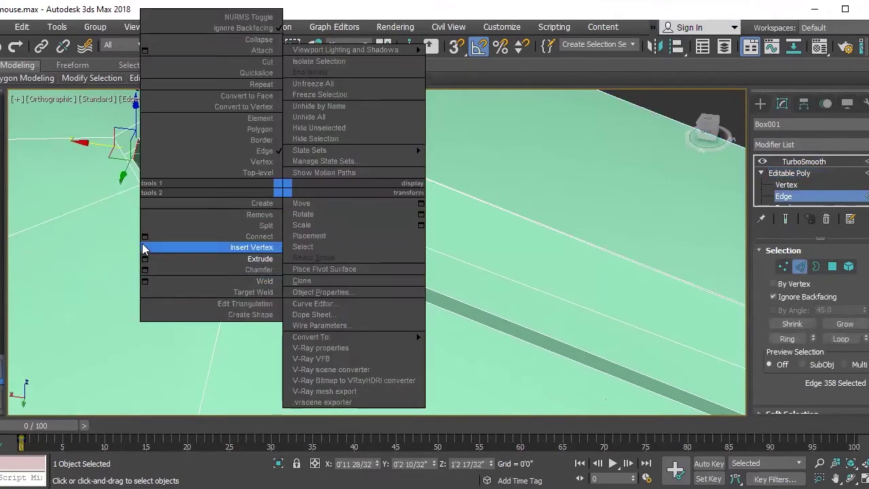
click(146, 246)
click(384, 318)
click(402, 279)
text(0)
key(Return)
click(400, 299)
text(0)
key(Return)
drag(386, 299, 413, 154)
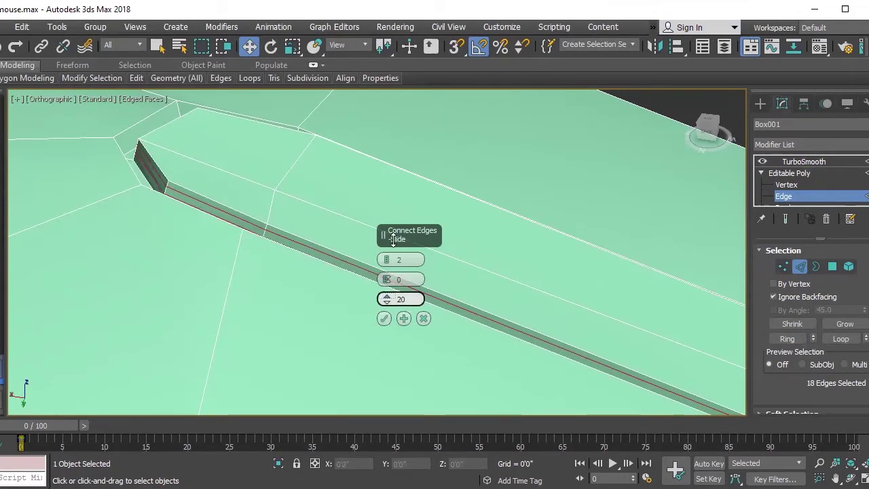
drag(387, 279, 409, 145)
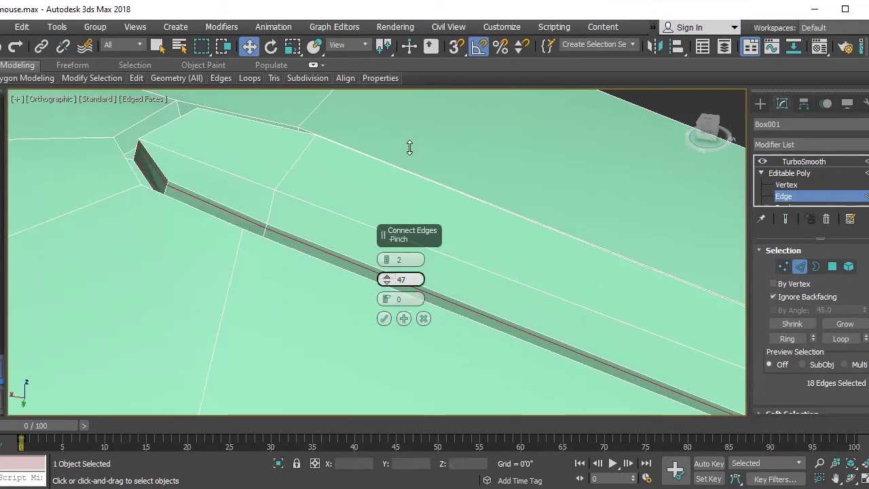
click(384, 318)
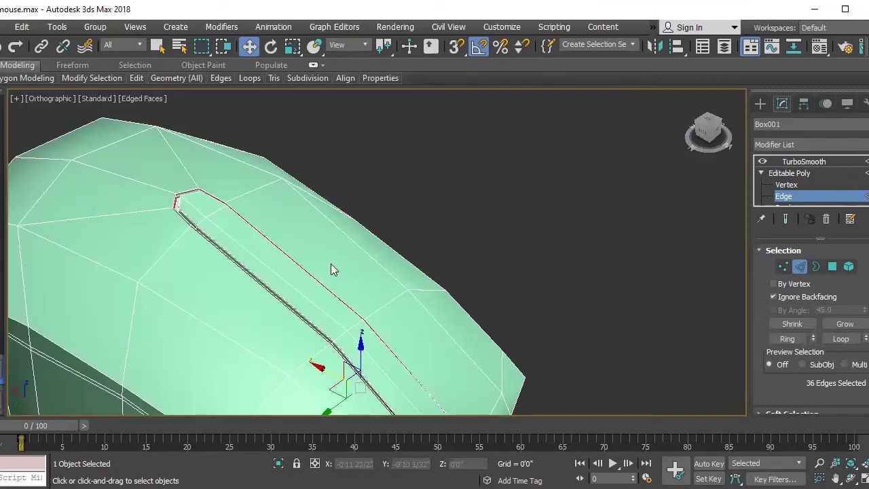
- Ring-select an edge across the body and connect a new edge loop
mouse_move(330, 270)
alt+middle_down()
mouse_move(430, 273)
mouse_move(372, 245)
alt+middle_up()
click(799, 266)
click(800, 266)
click(787, 338)
right_click(330, 272)
mouse_move(356, 232)
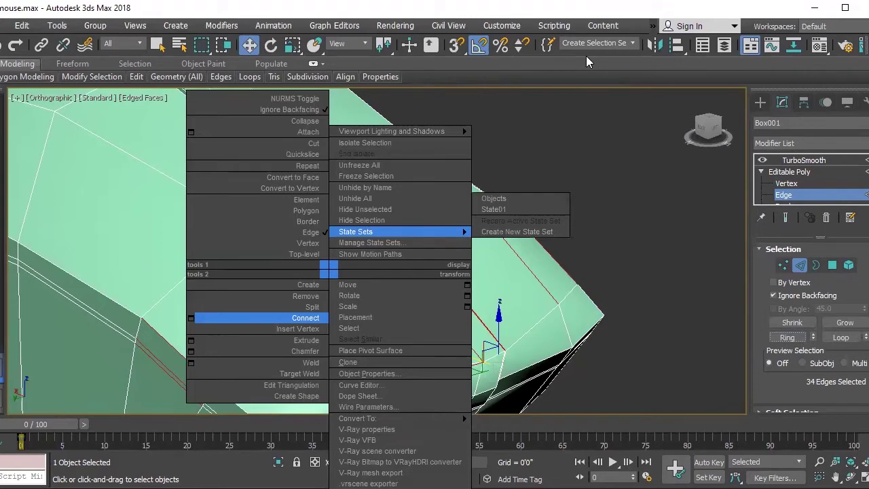
click(305, 317)
click(383, 319)
mouse_move(384, 318)
alt+middle_down()
mouse_move(495, 370)
mouse_move(383, 350)
mouse_move(416, 333)
mouse_move(435, 226)
alt+middle_up()
- In Front view with the reference photo, select vertices on the top profile
key(1)
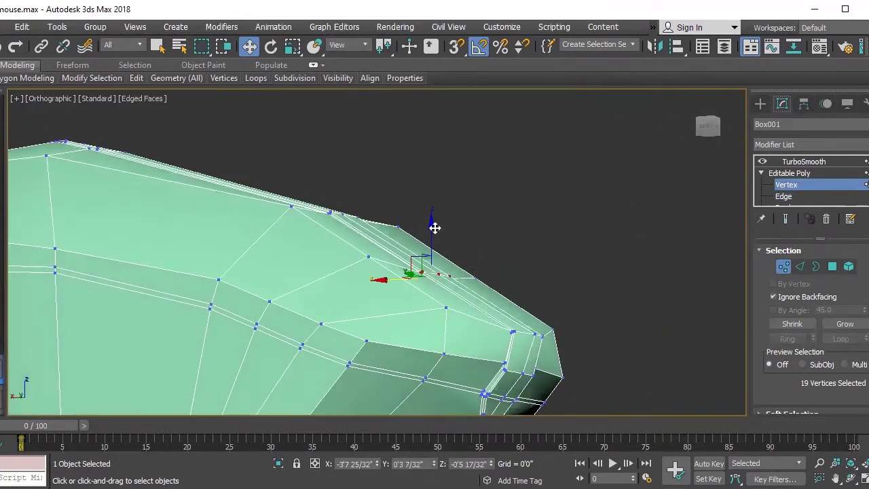
key(l)
scroll(386, 268, up, 3)
key(f)
scroll(446, 323, up, 2)
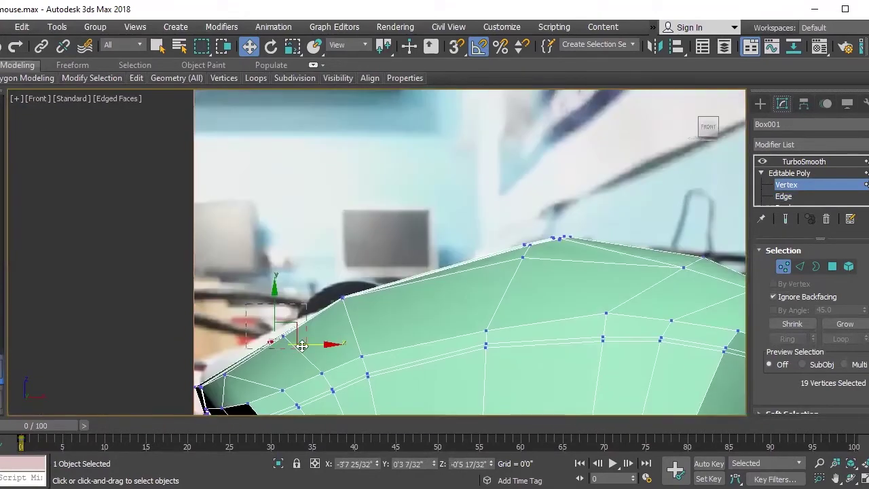
drag(333, 284, 359, 309)
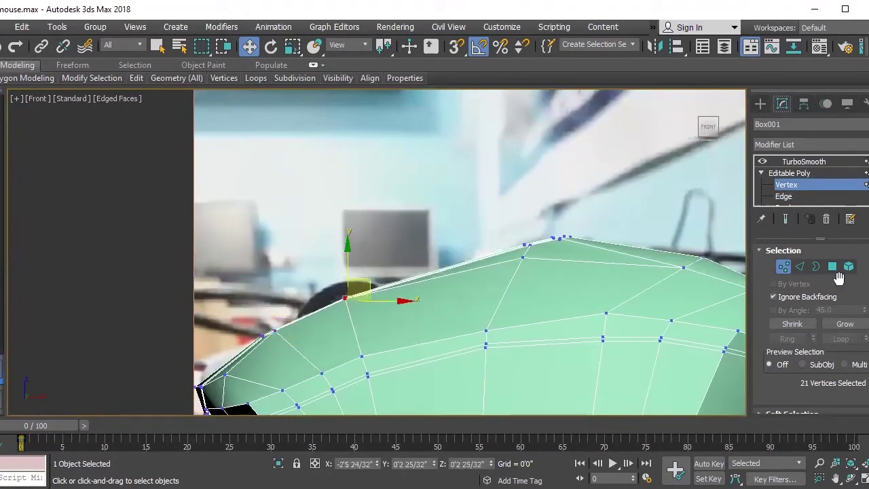
- Ring-select edges, dismiss the quad menu, pick a top-profile vertex, then clear edges
click(799, 266)
click(787, 338)
right_click(450, 266)
click(414, 333)
click(782, 266)
click(438, 257)
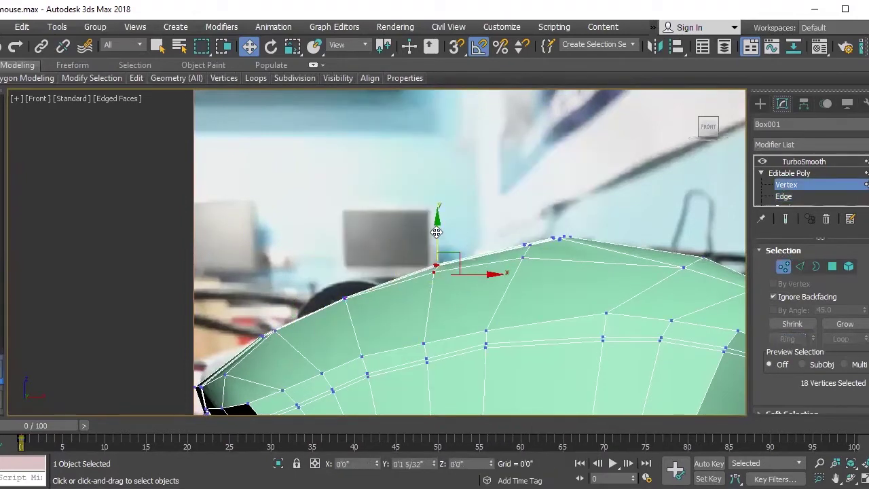
key(2)
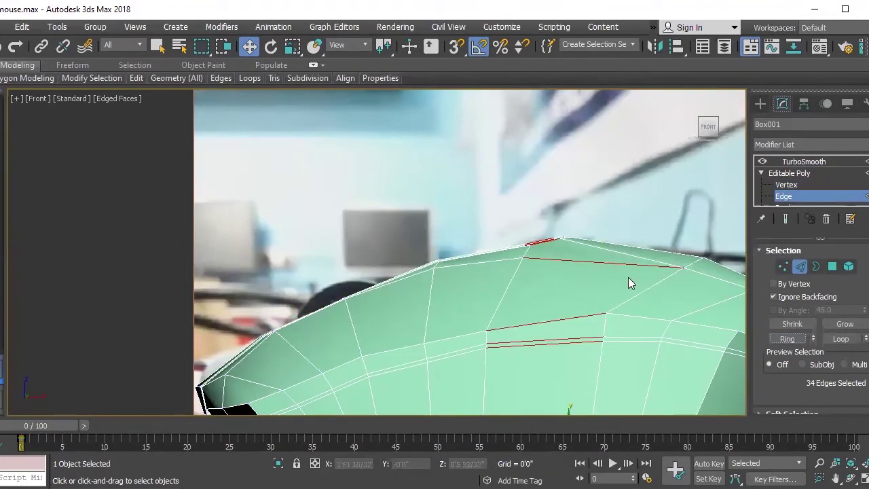
click(624, 294)
- Ring-select an edge across the mouse top and connect it into a new loop
mouse_move(594, 280)
alt+middle_down()
mouse_move(603, 350)
mouse_move(562, 340)
alt+middle_up()
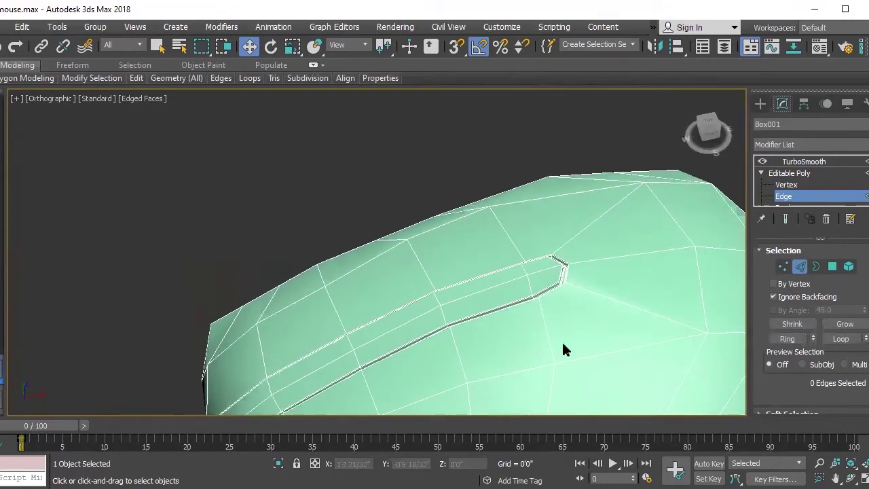
click(563, 287)
click(790, 339)
mouse_move(623, 326)
alt+middle_down()
mouse_move(419, 262)
mouse_move(395, 216)
mouse_move(301, 387)
alt+middle_up()
click(773, 334)
right_click(310, 269)
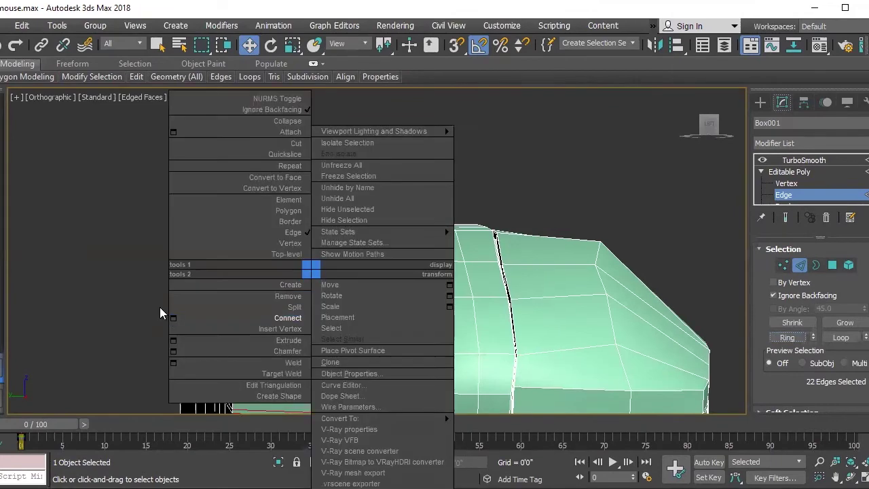
click(386, 323)
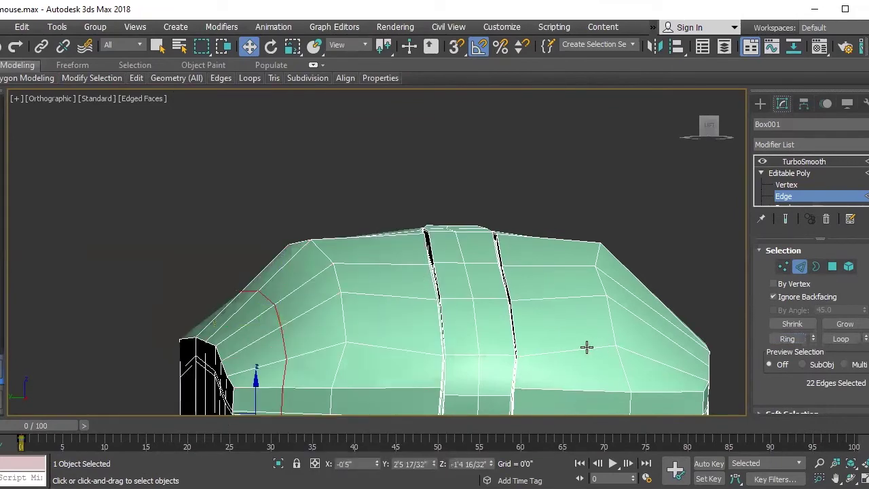
key(l)
click(784, 266)
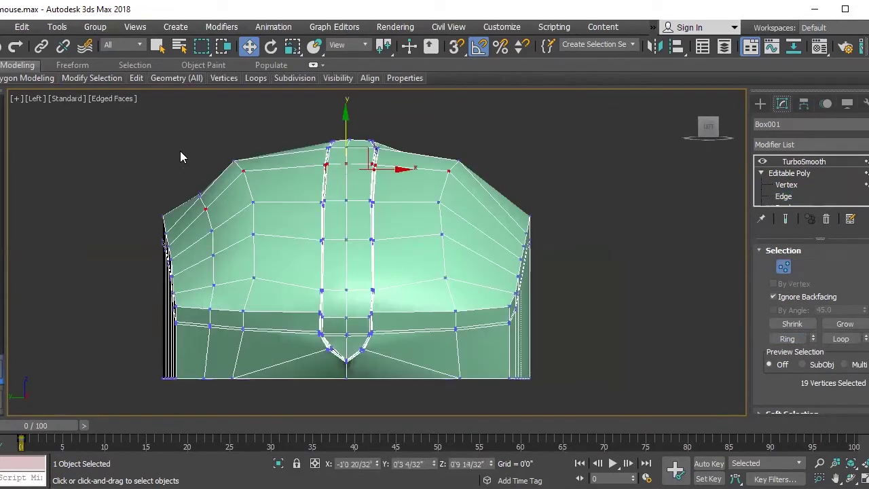
- In Left view, box-select vertices along the mouse's centre line
drag(180, 151, 221, 194)
click(213, 277)
drag(145, 184, 169, 226)
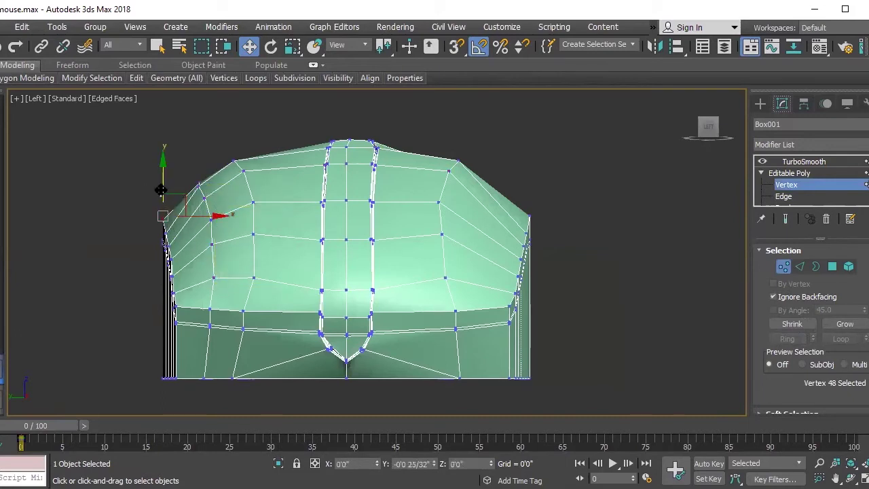
click(559, 226)
click(832, 266)
click(360, 182)
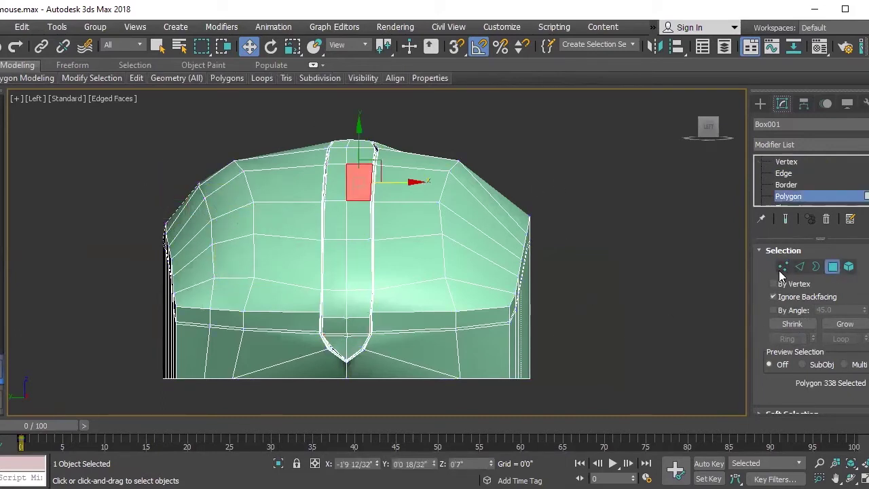
click(783, 267)
mouse_move(295, 106)
mouse_down()
mouse_move(339, 190)
mouse_move(335, 151)
mouse_up()
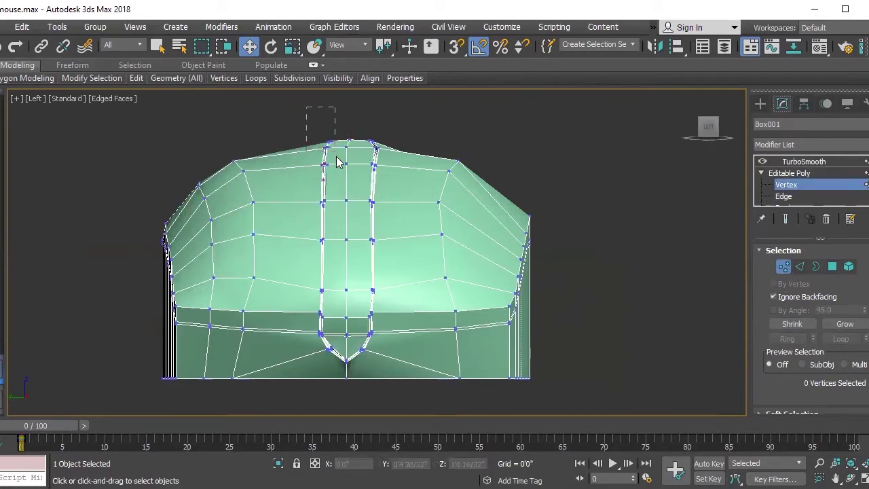
mouse_move(305, 122)
mouse_down()
mouse_move(339, 144)
mouse_move(357, 140)
mouse_move(559, 367)
mouse_up()
- Delete the right half's faces, including the back-facing ones
click(832, 266)
middle_drag(559, 367, 540, 349)
key(Delete)
click(773, 297)
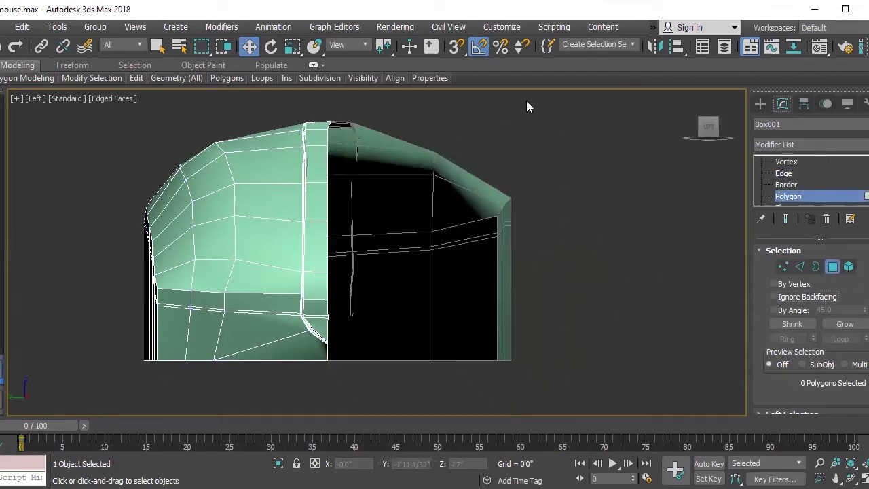
drag(351, 413, 349, 414)
key(Delete)
- Select the open centre border edge loop and check it from the Top view
click(800, 266)
double_click(328, 246)
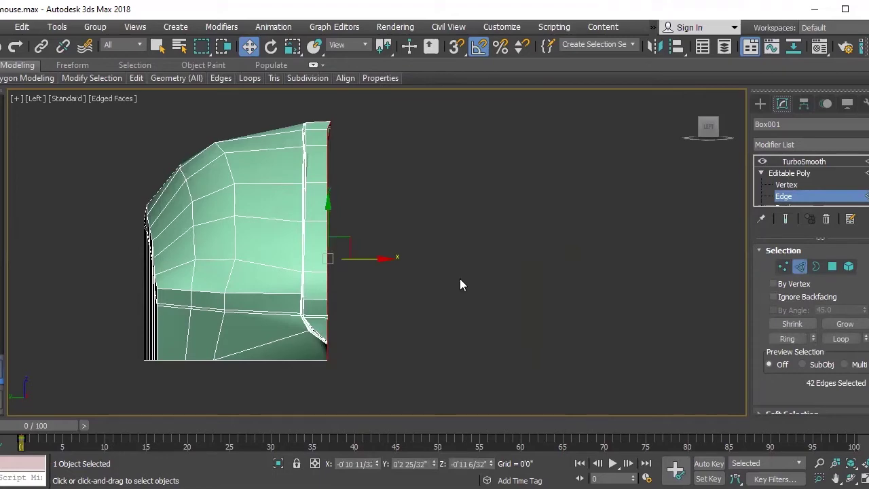
click(841, 338)
key(t)
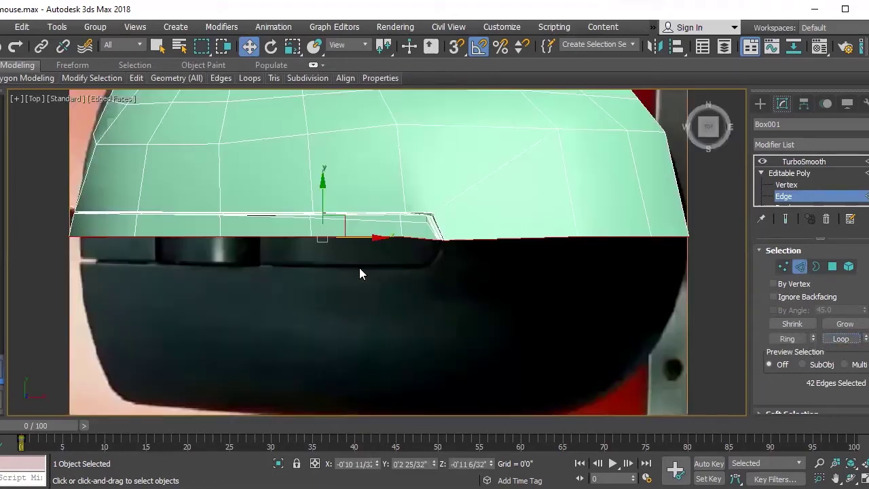
scroll(448, 303, down, 3)
scroll(413, 296, down, 3)
alt+middle_drag(413, 297, 485, 269)
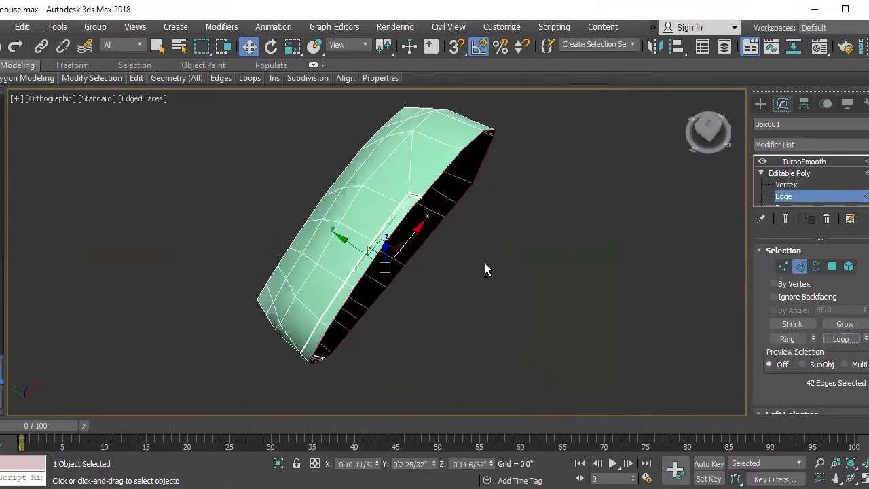
- Select the TurboSmooth modifier and zoom and orbit to inspect the smoothed groove
key(r)
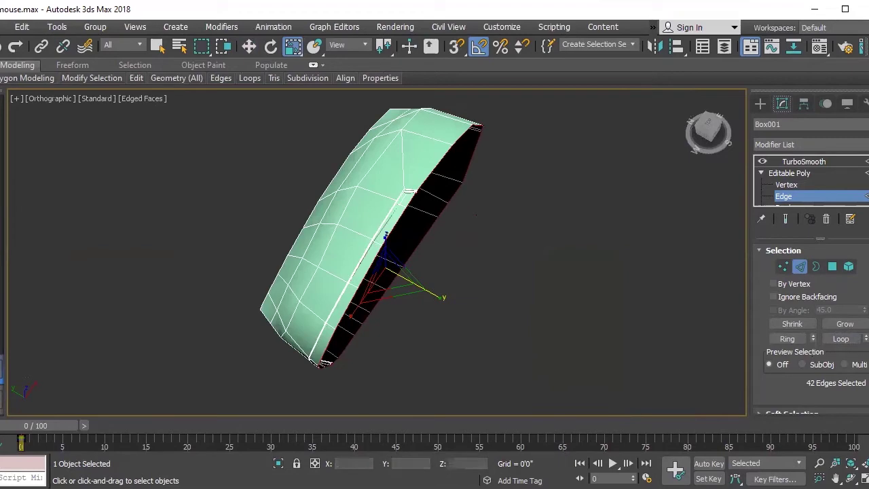
click(794, 161)
click(596, 252)
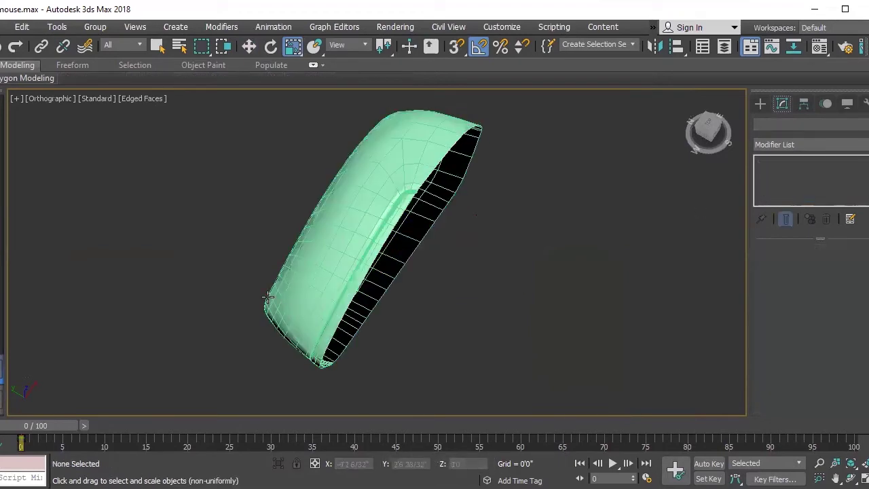
scroll(304, 295, up, 3)
scroll(455, 227, up, 3)
mouse_move(455, 226)
alt+middle_down()
mouse_move(382, 248)
mouse_move(376, 238)
mouse_move(388, 217)
mouse_move(413, 214)
mouse_move(366, 300)
mouse_move(355, 366)
mouse_move(341, 291)
mouse_move(369, 221)
alt+middle_up()
- Reselect Box001, clear its edge selection, and select a face beside the groove at Polygon level
click(369, 221)
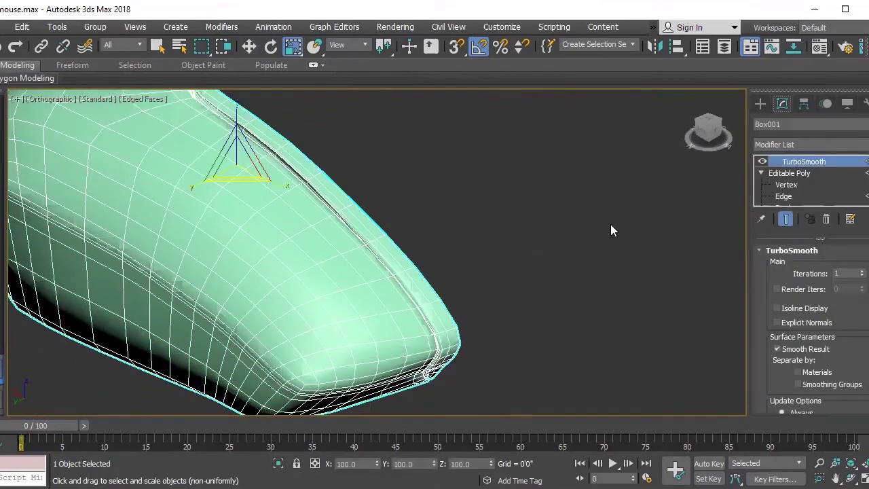
click(785, 186)
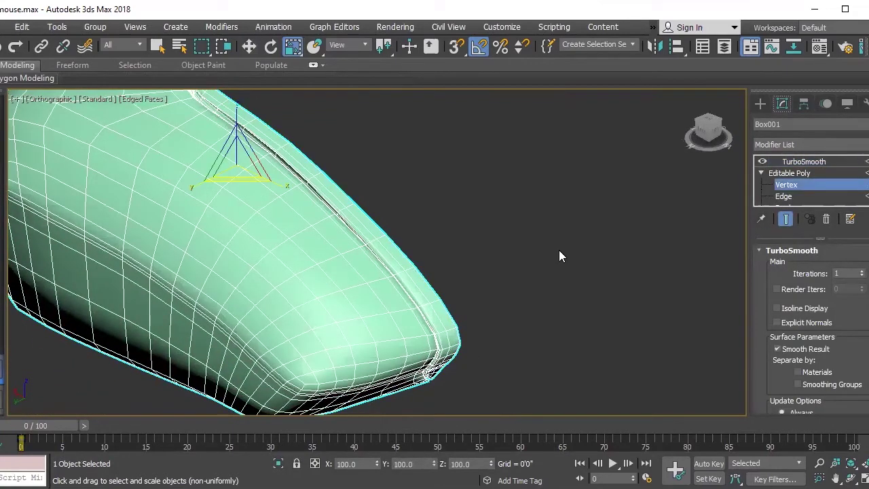
click(784, 197)
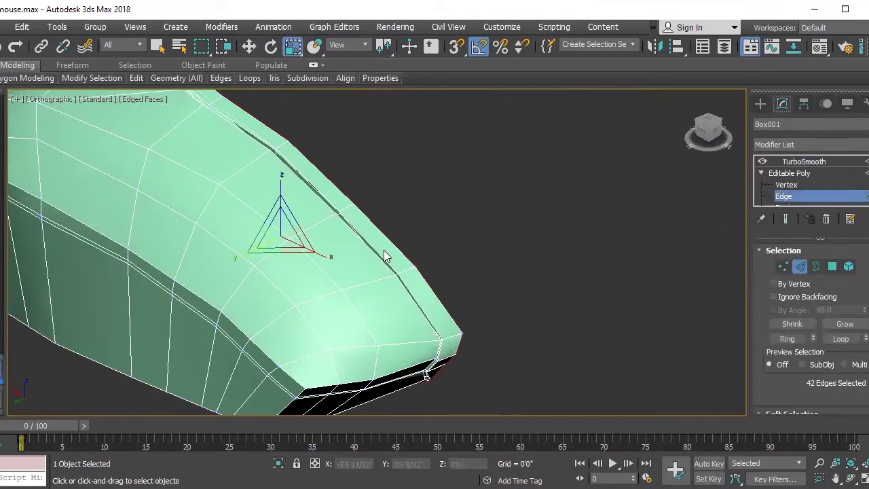
click(386, 251)
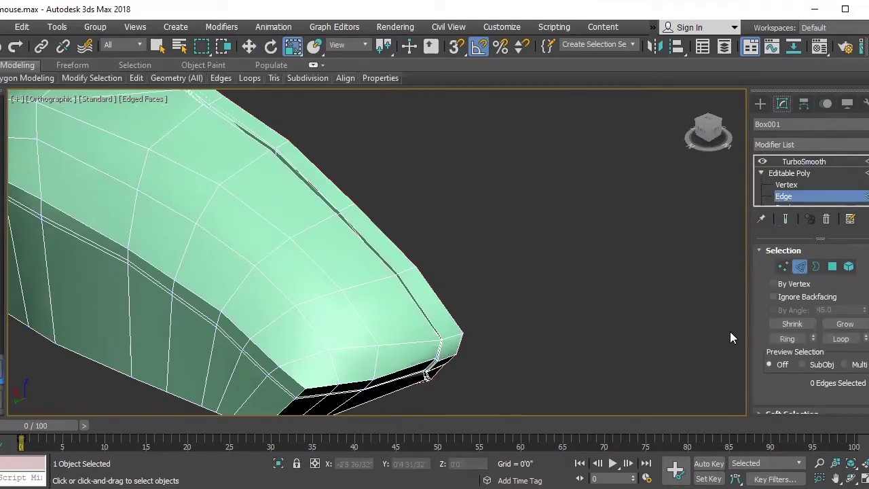
click(833, 268)
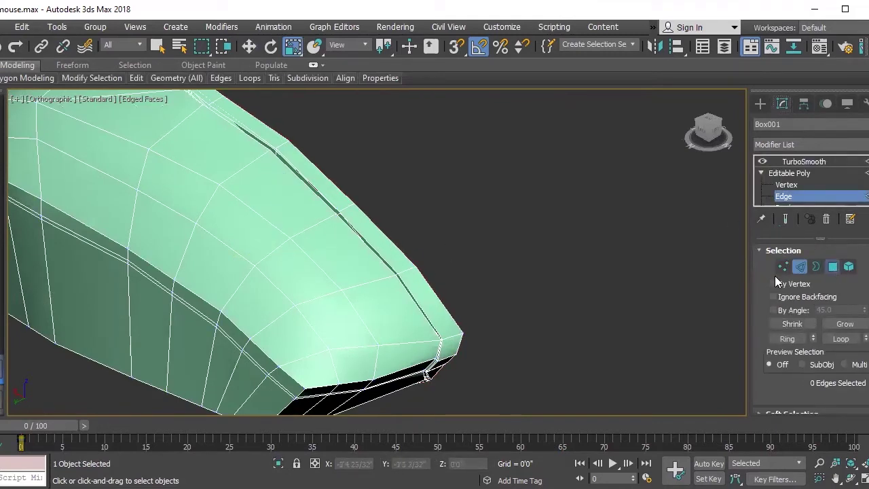
click(383, 245)
- Delete the selected face at the mesh edge beside the groove, after an undo and retry
alt+middle_drag(394, 277, 337, 246)
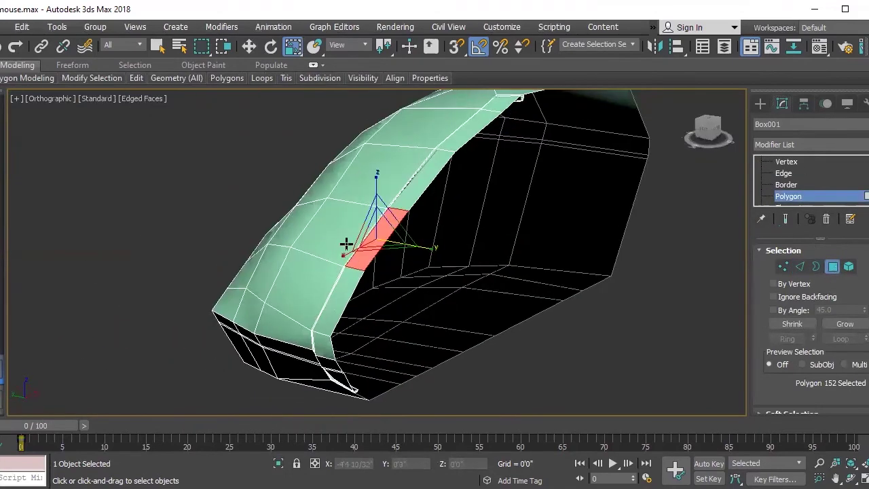
scroll(337, 246, up, 3)
alt+middle_drag(419, 246, 428, 255)
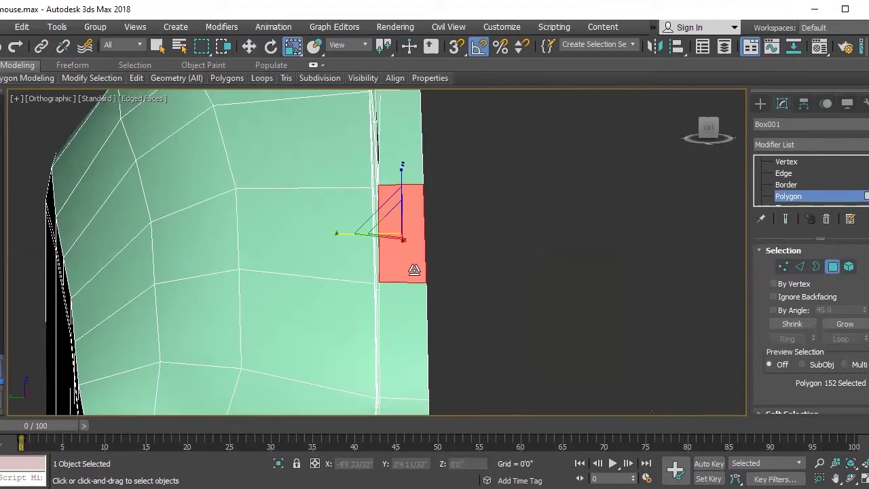
key(Delete)
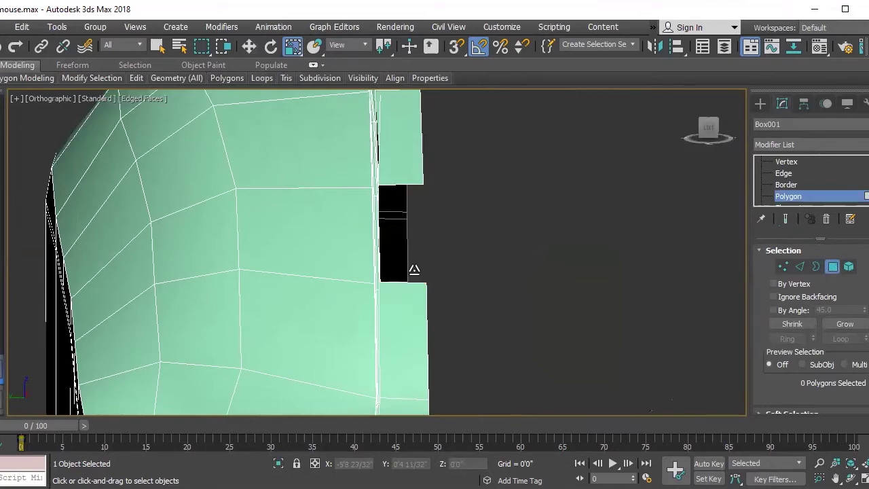
key(ctrl+z)
alt+middle_drag(412, 278, 354, 269)
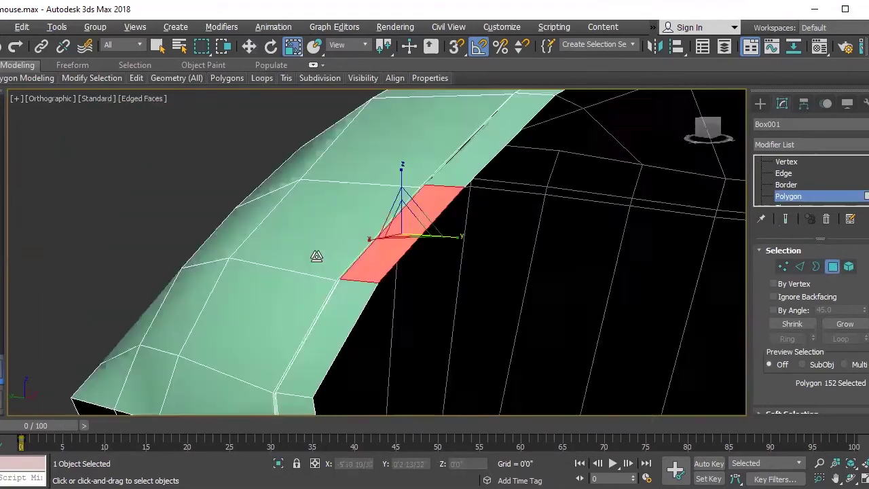
key(Delete)
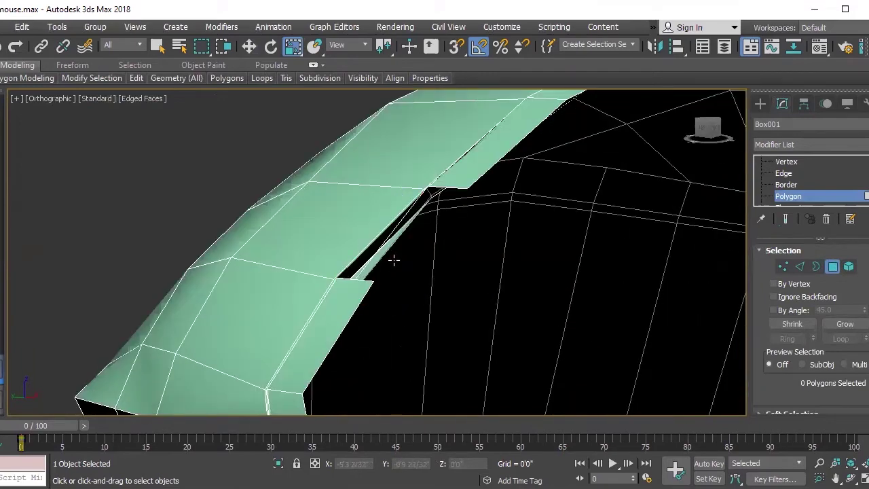
- Frame the new hole in the mesh and try selecting the strip faces along its edge
scroll(393, 259, up, 2)
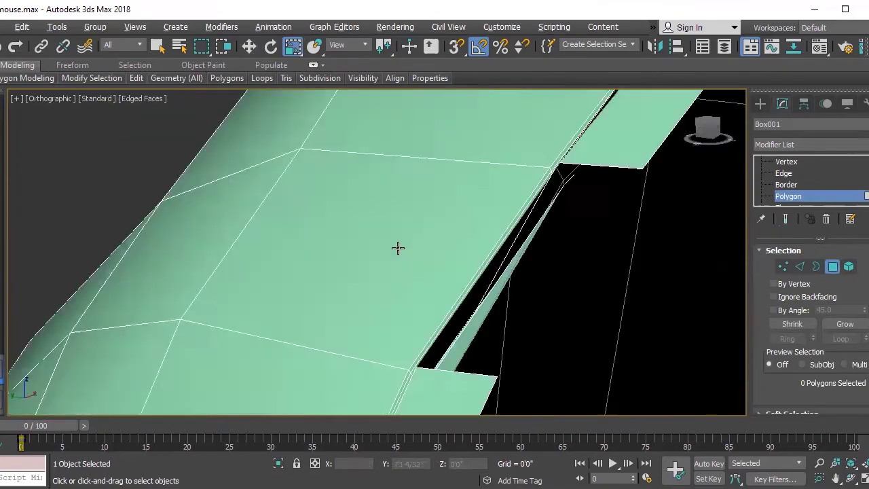
scroll(397, 249, up, 3)
mouse_move(504, 246)
middle_down()
mouse_move(353, 244)
mouse_move(599, 264)
middle_up()
scroll(600, 278, up, 2)
alt+middle_drag(600, 295, 418, 167)
mouse_move(444, 292)
middle_down()
mouse_move(396, 234)
mouse_move(396, 267)
mouse_move(388, 256)
mouse_move(300, 243)
mouse_move(386, 273)
middle_up()
scroll(351, 235, up, 2)
alt+middle_drag(333, 183, 338, 178)
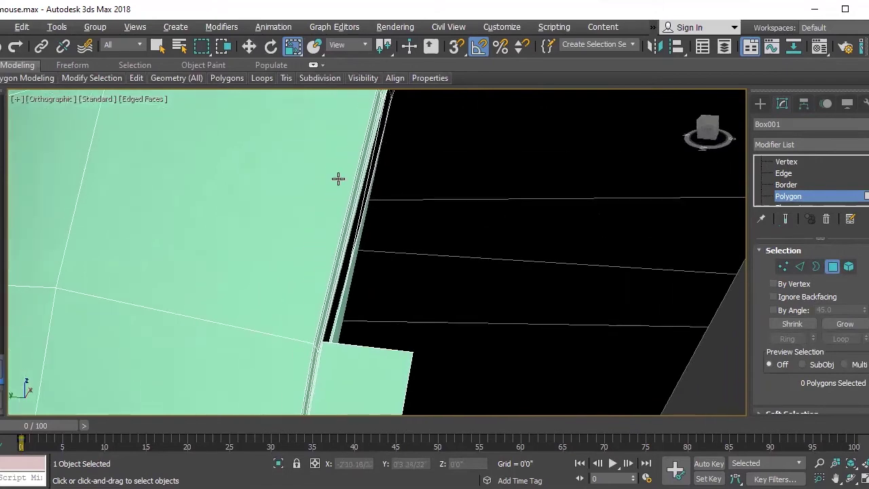
mouse_move(344, 326)
alt+middle_down()
mouse_move(355, 324)
mouse_move(285, 310)
mouse_move(318, 309)
alt+middle_up()
click(122, 220)
click(158, 196)
click(154, 185)
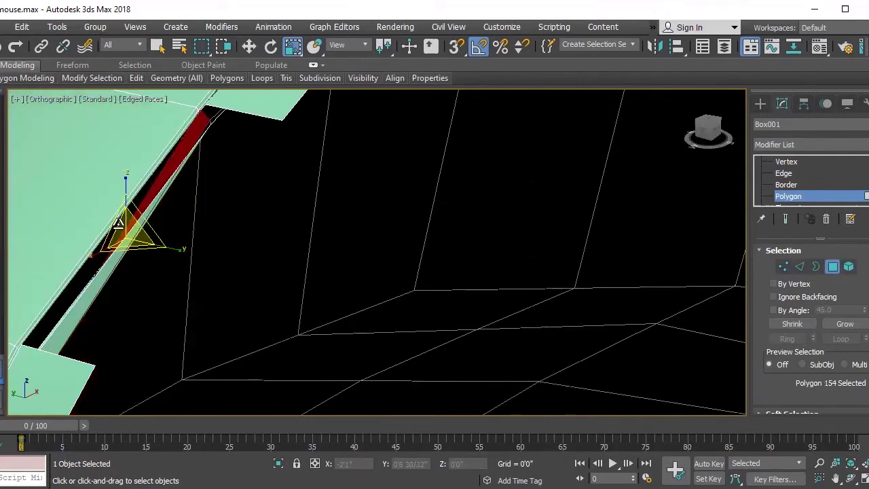
ctrl+click(74, 282)
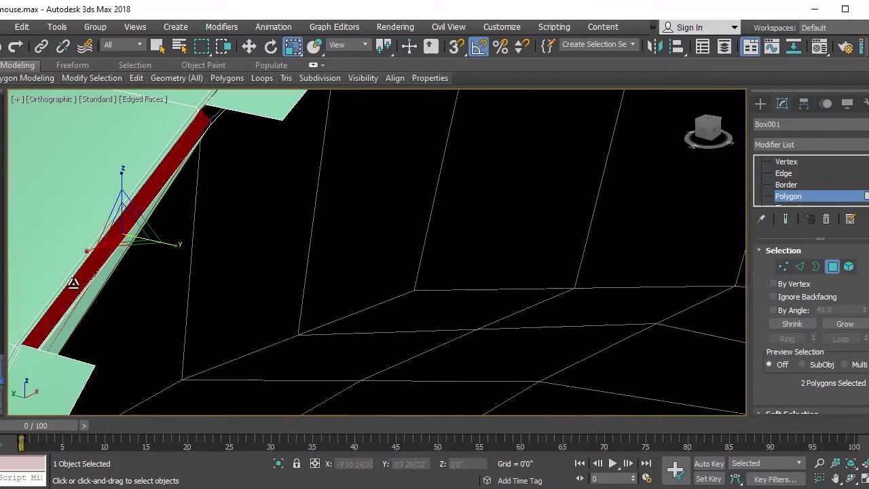
click(96, 273)
- Select the face beside the groove rather than the thin strip face
alt+middle_drag(136, 256, 184, 266)
click(183, 265)
click(476, 263)
scroll(238, 237, down, 3)
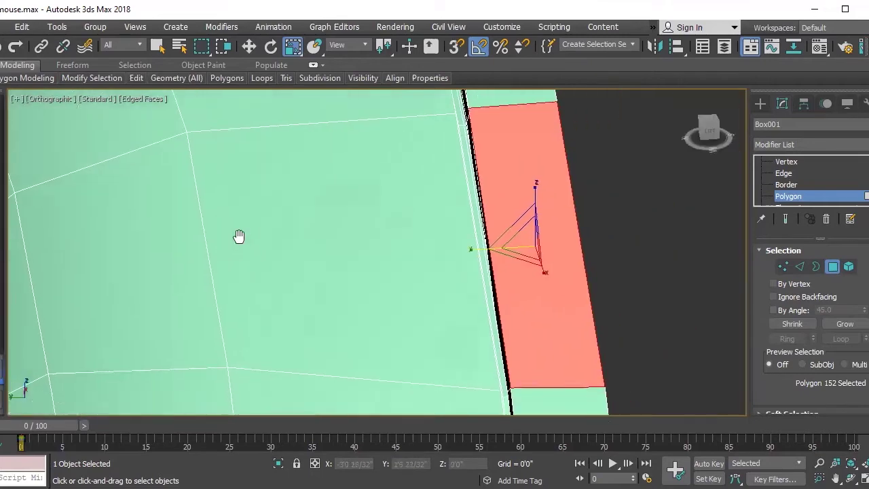
mouse_move(382, 254)
alt+middle_down()
mouse_move(427, 224)
mouse_move(411, 219)
mouse_move(418, 216)
alt+middle_up()
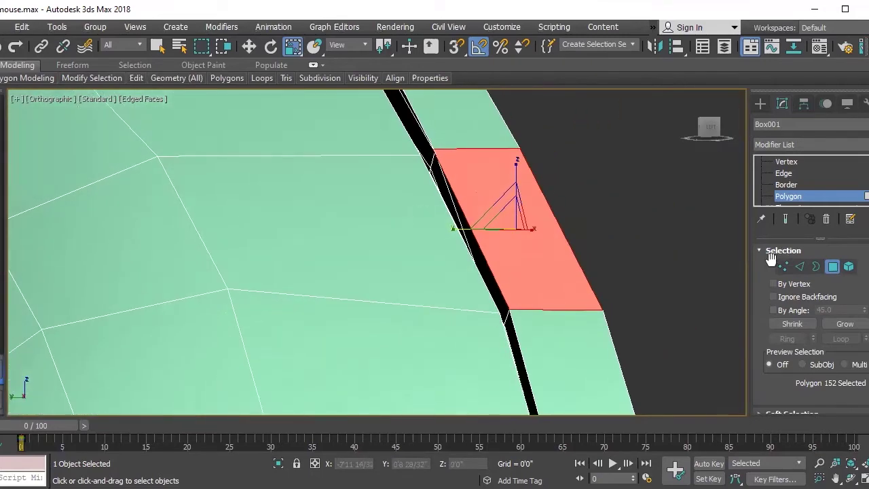
- Delete the face beside the groove and the thin black strip face
key(2)
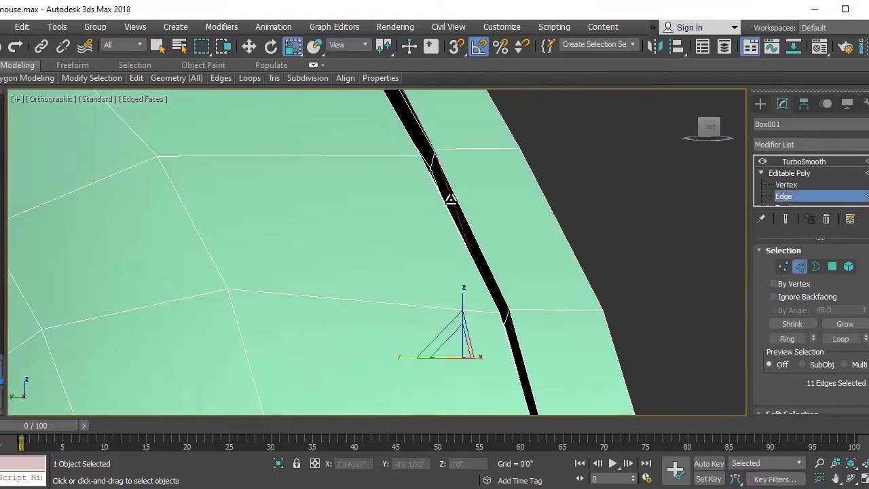
click(453, 205)
mouse_move(446, 213)
alt+middle_down()
mouse_move(450, 206)
mouse_move(470, 213)
alt+middle_up()
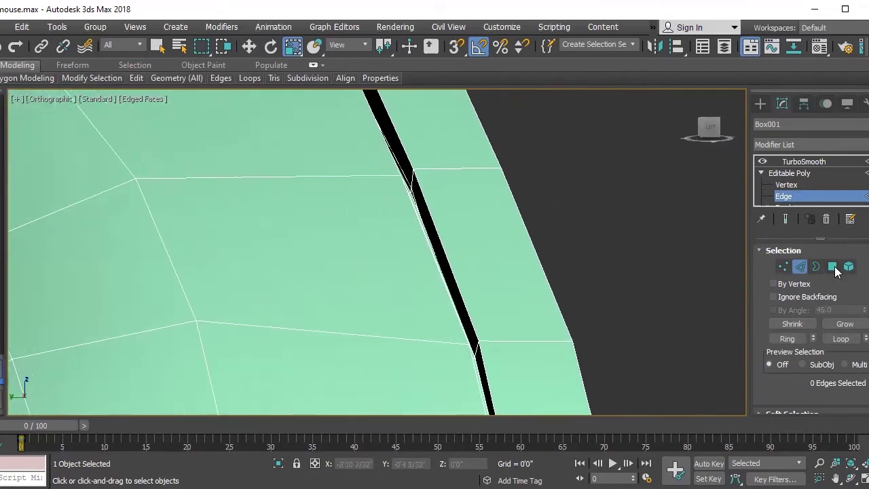
key(4)
click(478, 246)
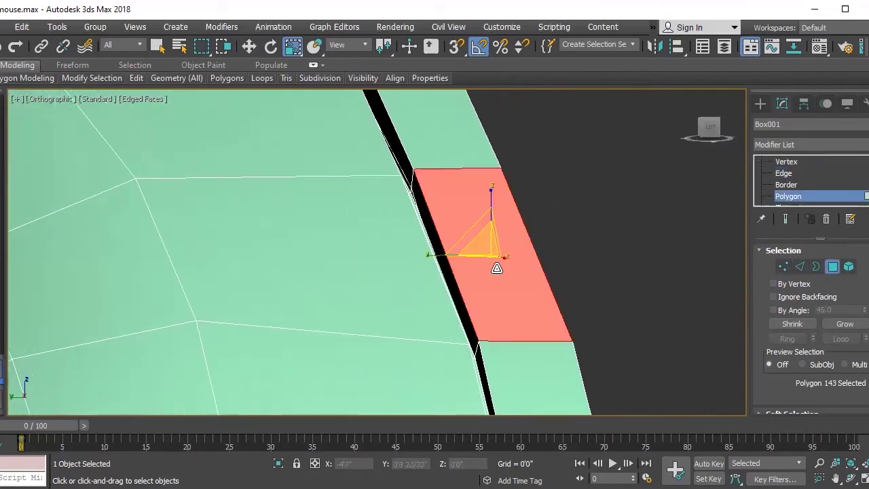
key(Delete)
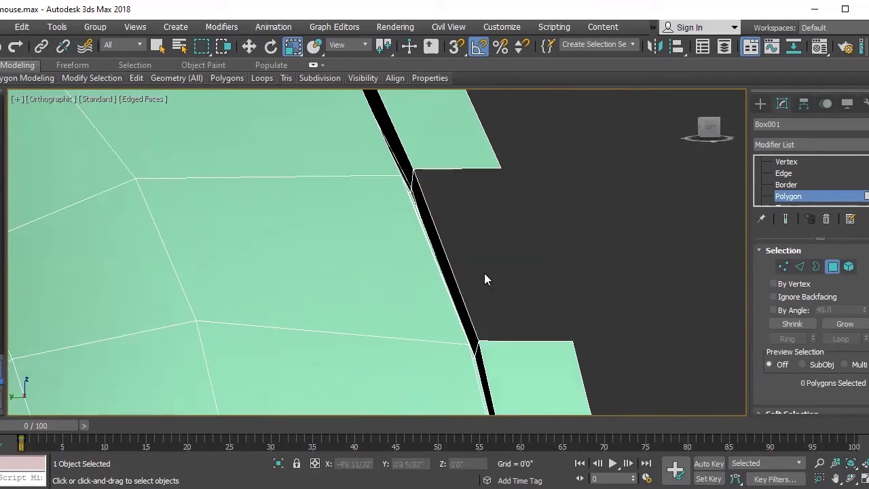
click(453, 277)
key(Delete)
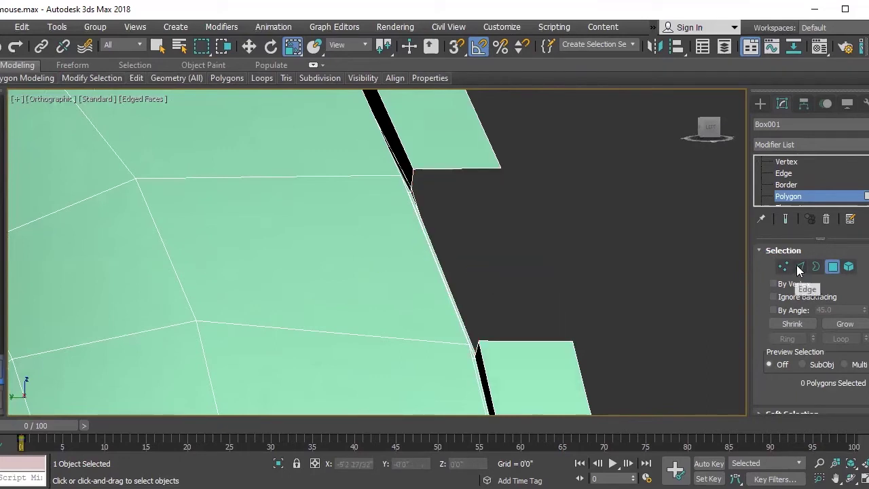
- Select the two border edges of the gap and set the Move tool to Local coordinates
key(2)
click(441, 168)
alt+middle_drag(492, 236, 538, 277)
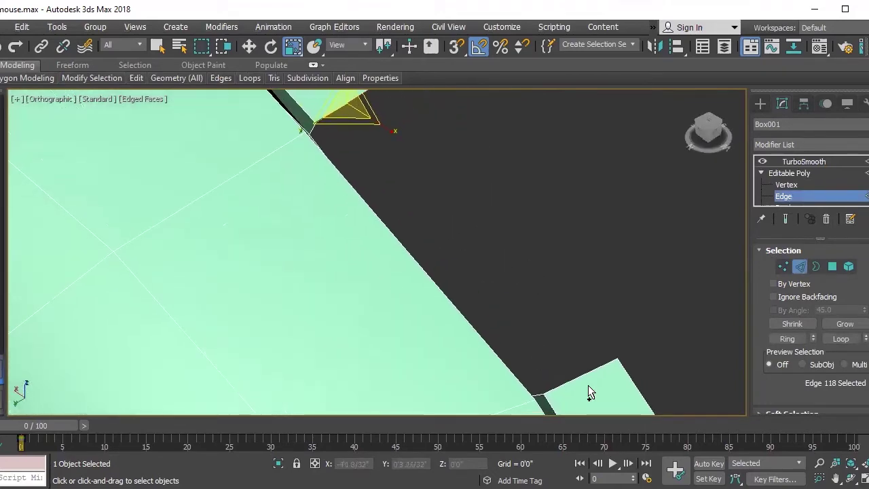
ctrl+click(581, 377)
alt+middle_drag(581, 378, 436, 330)
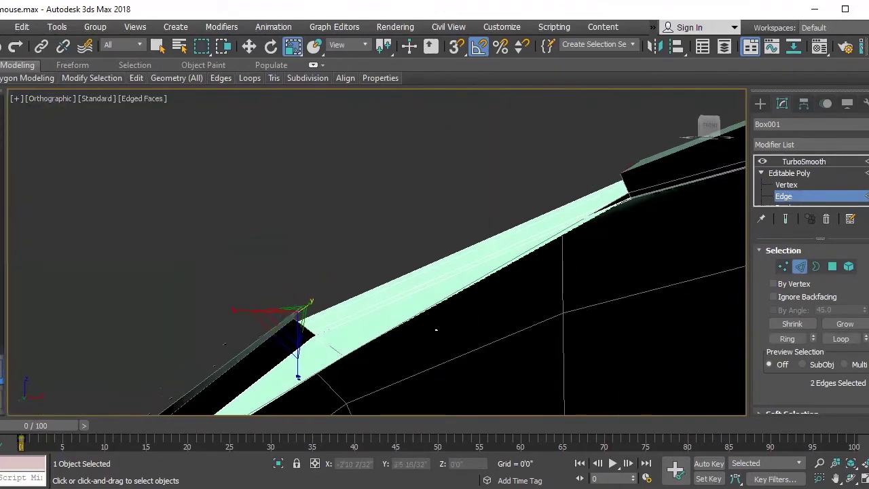
key(w)
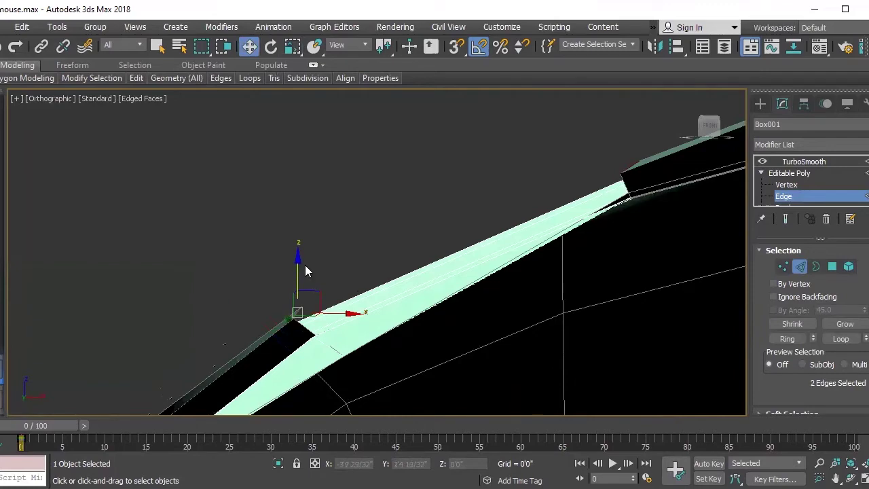
mouse_move(300, 264)
alt+middle_down()
mouse_move(643, 288)
mouse_move(427, 266)
alt+middle_up()
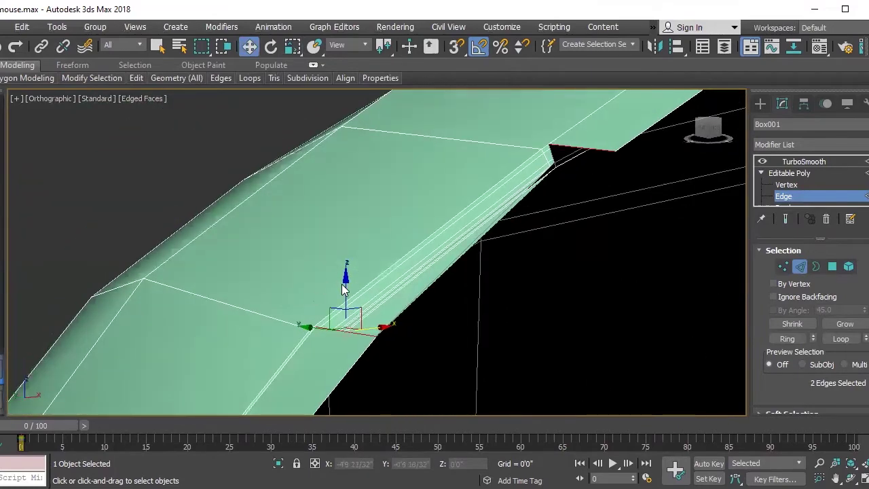
click(345, 44)
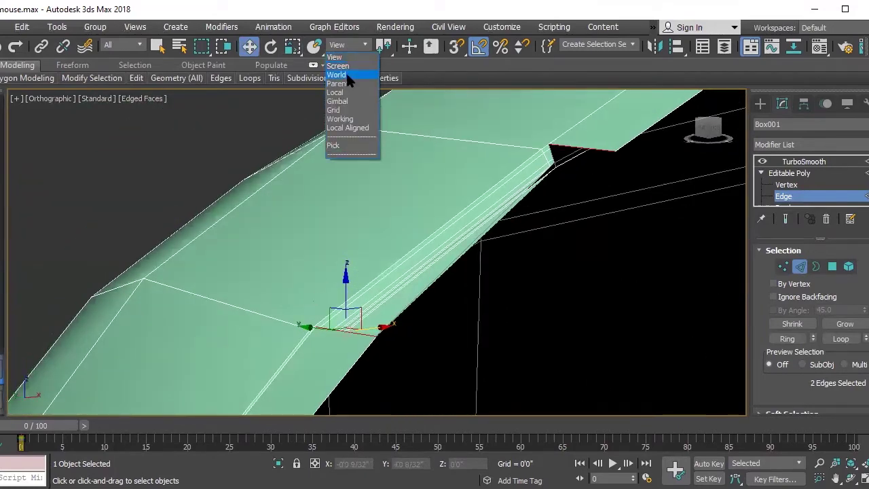
click(336, 92)
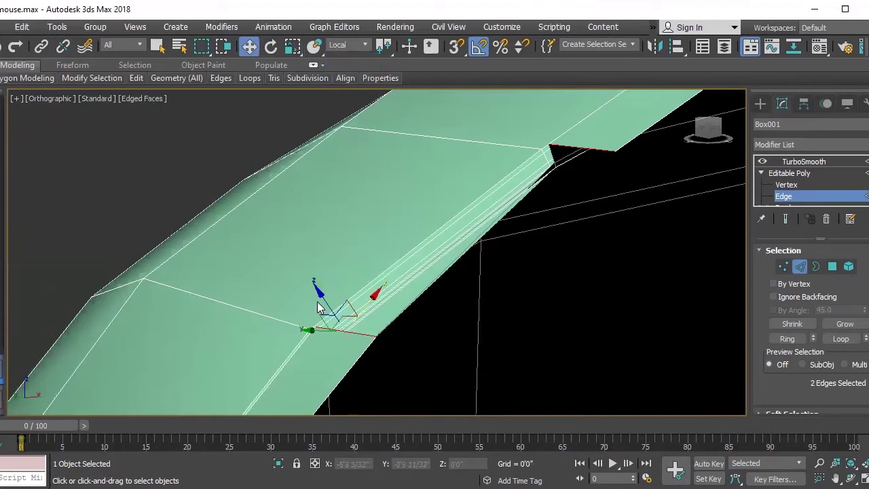
- Extend new faces from the border edges, then shift the groove-corner edge toward the corner
shift+drag(323, 298, 340, 314)
mouse_move(382, 306)
alt+middle_down()
mouse_move(443, 305)
mouse_move(411, 314)
mouse_move(329, 311)
mouse_move(290, 331)
mouse_move(316, 244)
mouse_move(372, 223)
mouse_move(349, 242)
mouse_move(369, 340)
mouse_move(452, 297)
mouse_move(488, 220)
mouse_move(412, 305)
mouse_move(349, 303)
alt+middle_up()
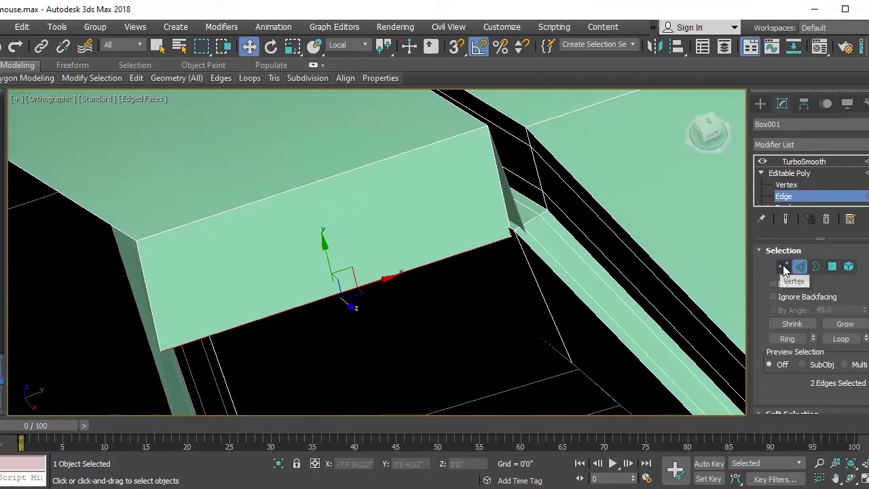
key(1)
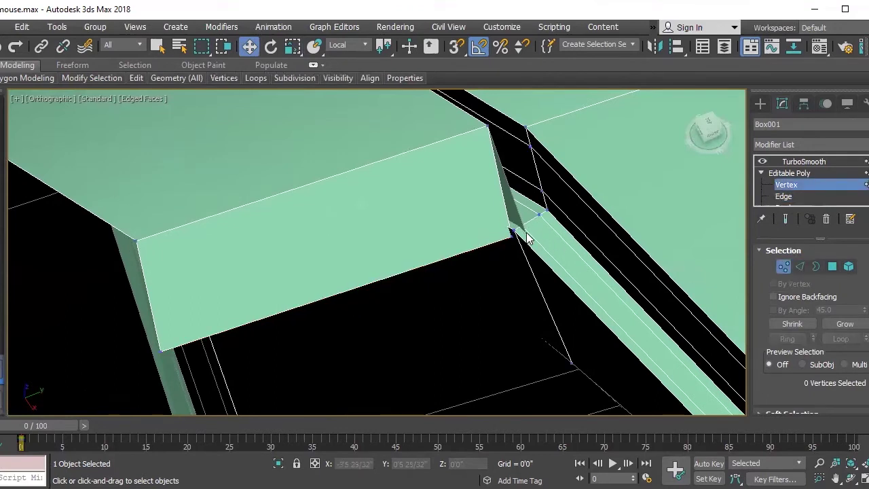
key(2)
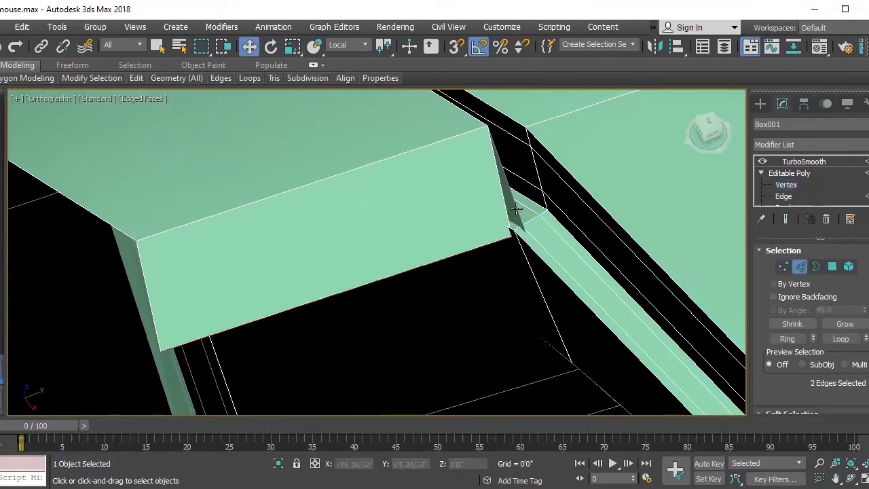
click(536, 224)
drag(563, 232, 564, 258)
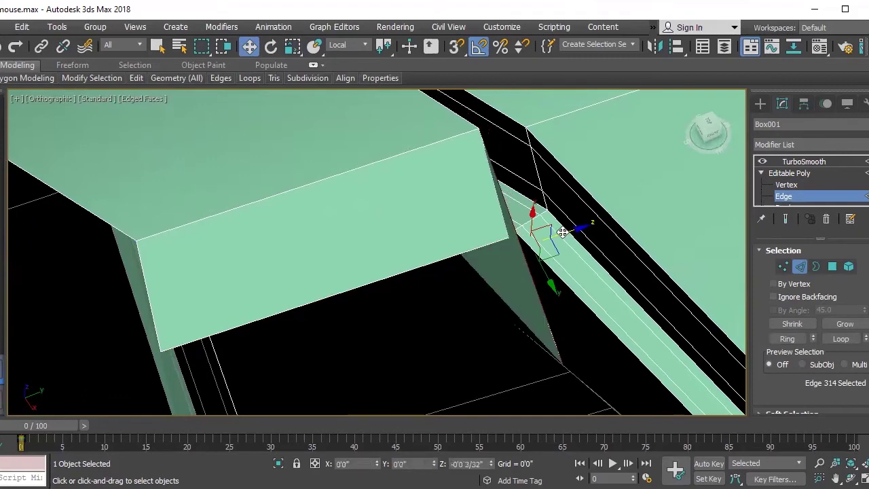
mouse_move(564, 258)
alt+middle_down()
mouse_move(558, 266)
mouse_move(595, 232)
mouse_move(582, 248)
mouse_move(595, 188)
mouse_move(657, 257)
mouse_move(605, 249)
mouse_move(599, 263)
mouse_move(624, 300)
mouse_move(629, 326)
mouse_move(584, 281)
mouse_move(520, 285)
mouse_move(587, 195)
mouse_move(601, 233)
alt+middle_up()
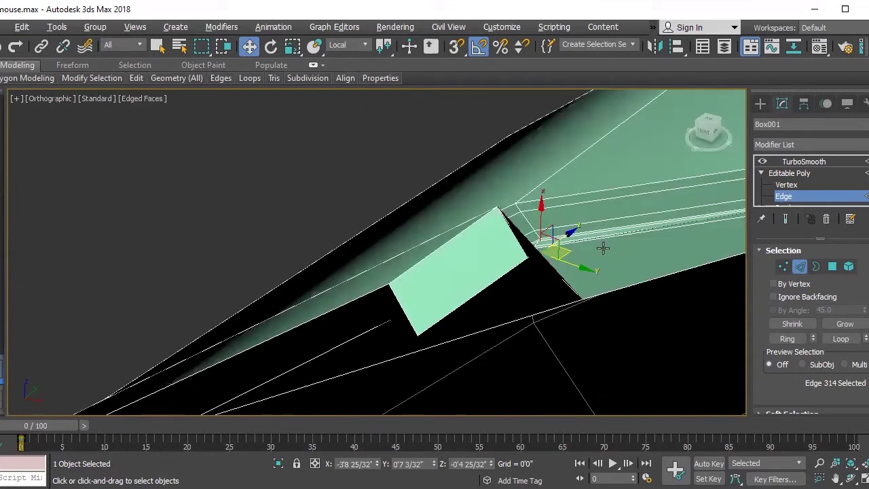
double_click(635, 284)
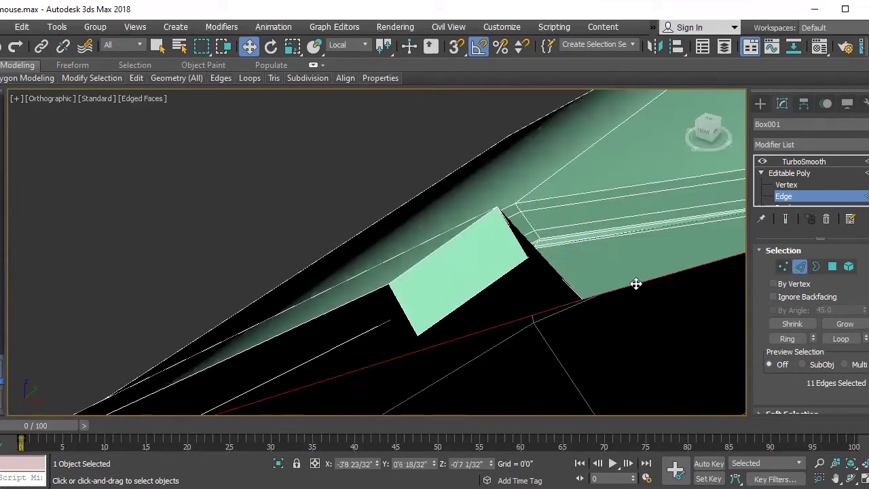
click(632, 286)
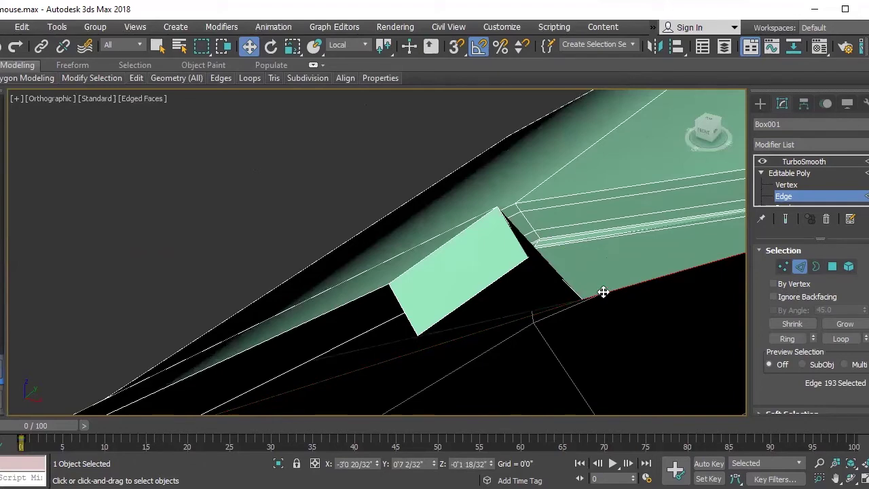
alt+middle_drag(603, 291, 516, 285)
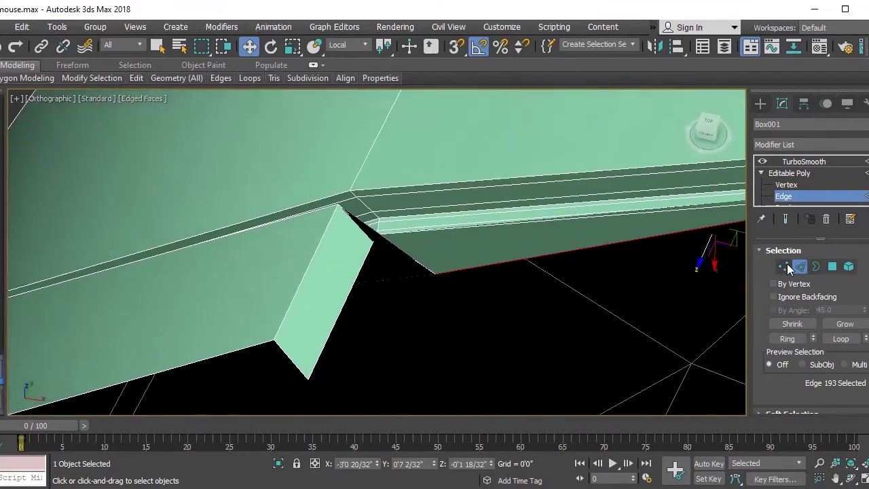
- Target Weld the stray corner vertex onto its neighbouring vertex
key(1)
click(432, 272)
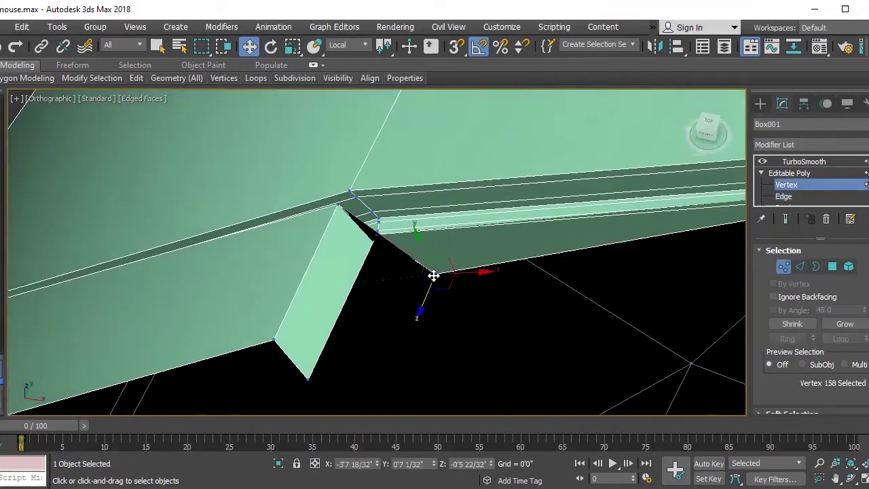
right_click(432, 271)
click(397, 363)
click(434, 272)
click(372, 236)
mouse_move(509, 262)
alt+middle_down()
mouse_move(561, 264)
mouse_move(599, 210)
mouse_move(548, 360)
mouse_move(574, 277)
mouse_move(514, 265)
mouse_move(512, 255)
alt+middle_up()
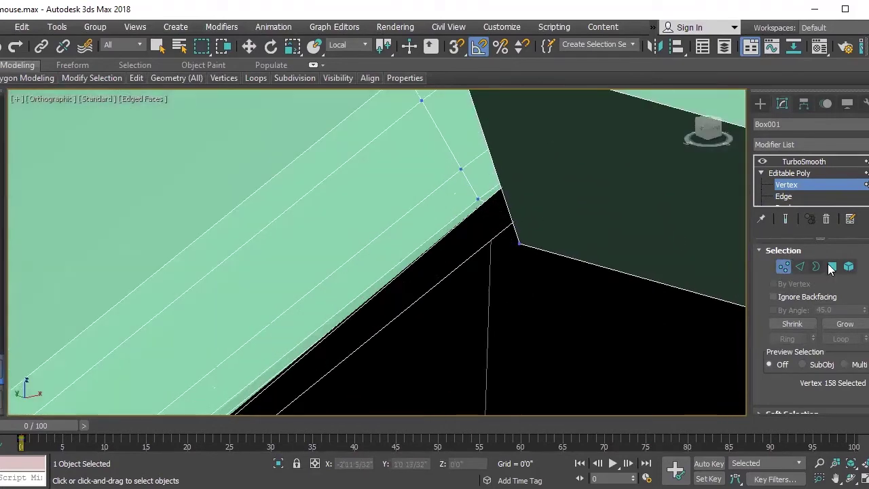
key(w)
key(4)
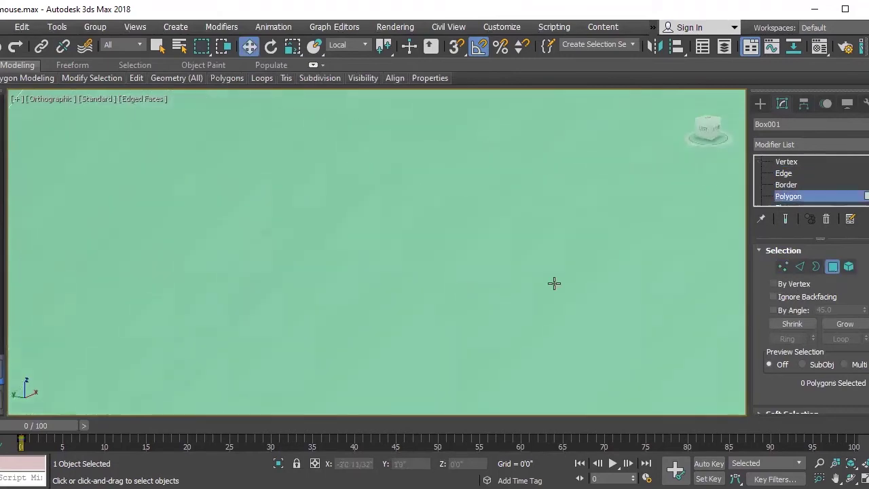
scroll(314, 244, down, 1)
scroll(322, 243, down, 4)
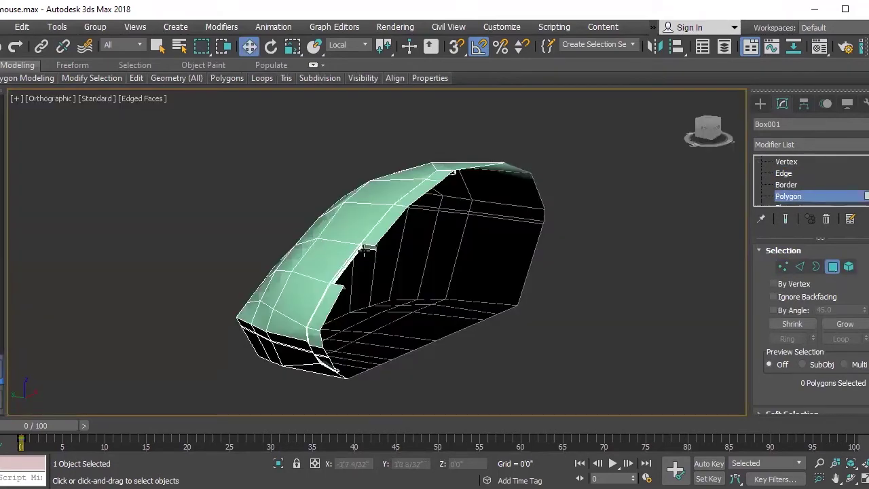
scroll(364, 250, up, 5)
scroll(292, 234, up, 3)
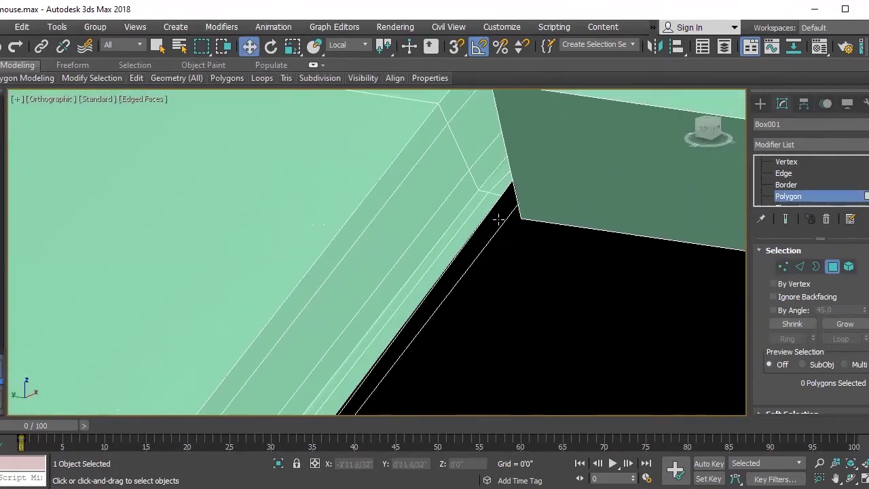
click(499, 196)
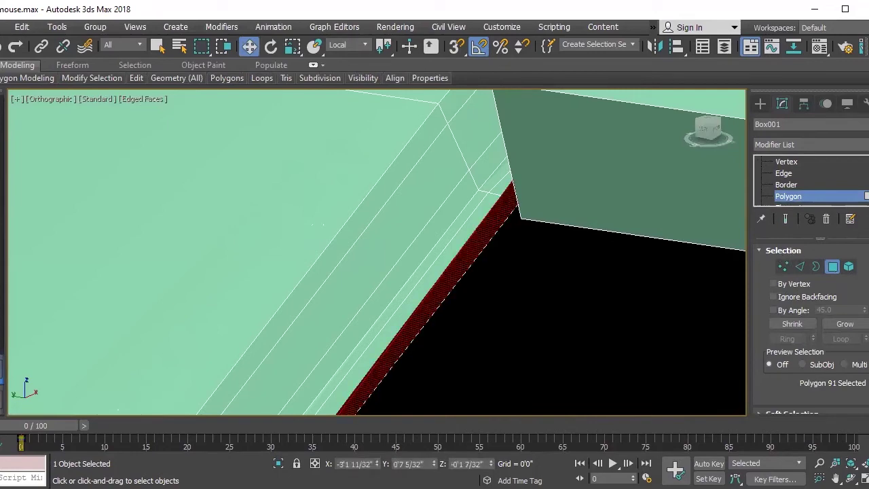
click(782, 266)
mouse_move(495, 217)
alt+middle_down()
mouse_move(511, 216)
mouse_move(229, 228)
mouse_move(484, 239)
mouse_move(462, 267)
alt+middle_up()
click(459, 262)
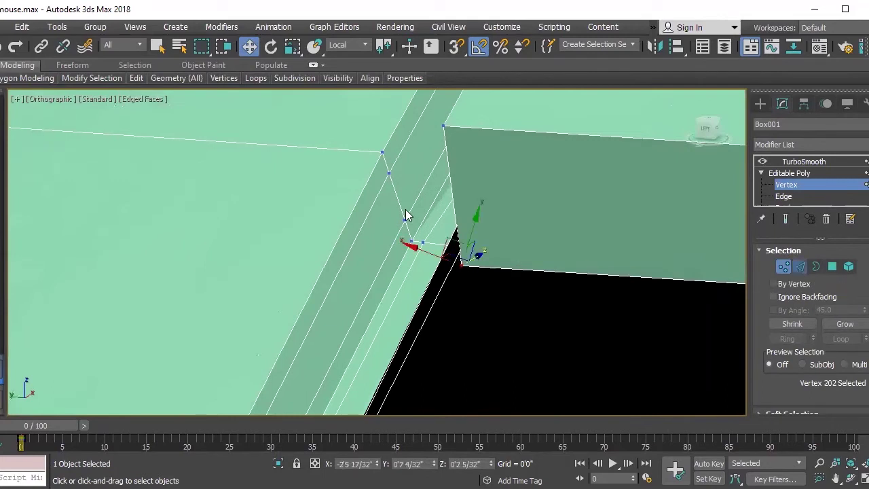
key(2)
double_click(437, 238)
mouse_move(436, 238)
alt+middle_down()
mouse_move(509, 243)
mouse_move(364, 258)
mouse_move(390, 267)
mouse_move(416, 257)
mouse_move(476, 167)
alt+middle_up()
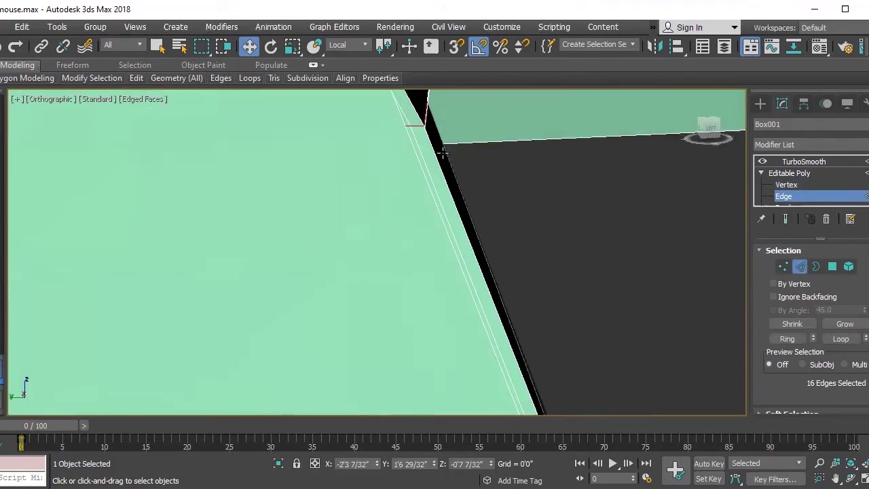
click(448, 153)
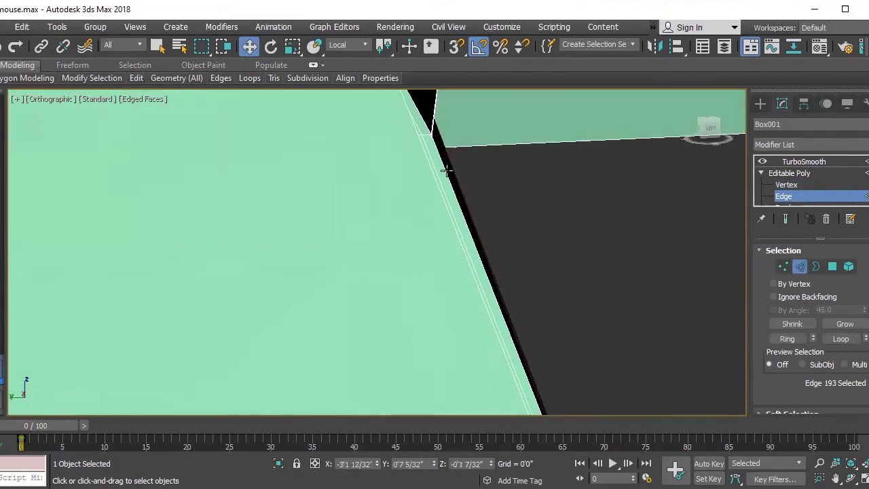
scroll(448, 170, down, 2)
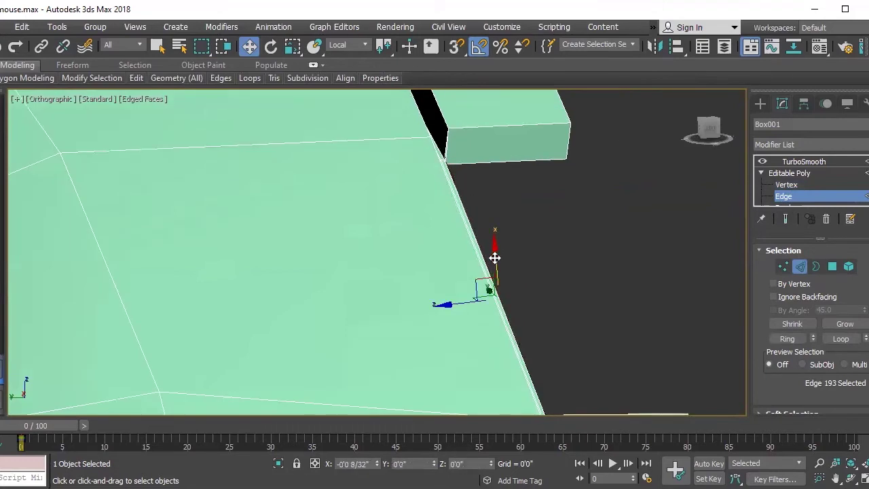
mouse_move(464, 155)
alt+middle_down()
mouse_move(424, 185)
mouse_move(405, 160)
mouse_move(417, 146)
mouse_move(398, 287)
alt+middle_up()
scroll(393, 294, up, 3)
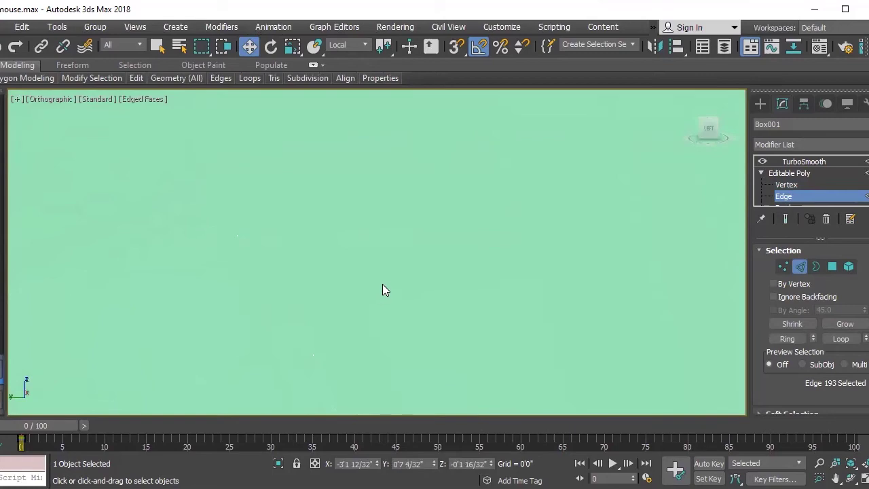
scroll(387, 285, down, 3)
mouse_move(410, 195)
alt+middle_down()
mouse_move(371, 163)
mouse_move(477, 200)
mouse_move(430, 194)
mouse_move(464, 231)
mouse_move(244, 181)
mouse_move(423, 343)
alt+middle_up()
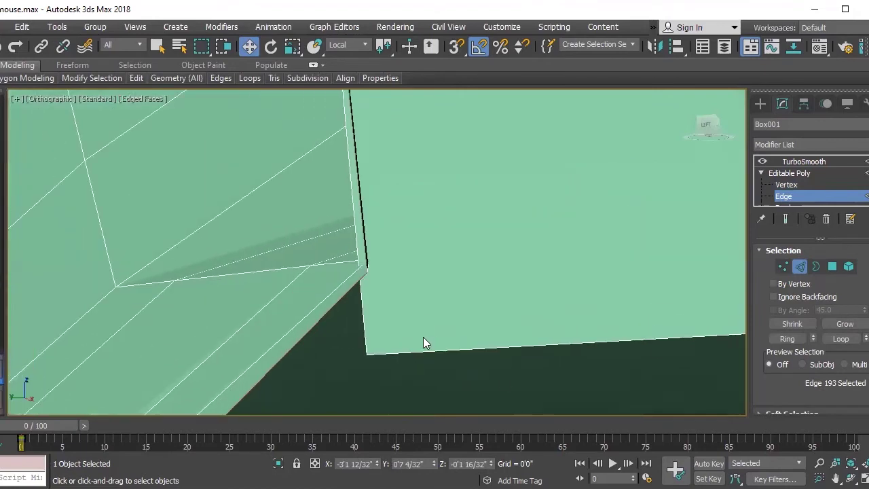
key(1)
click(366, 354)
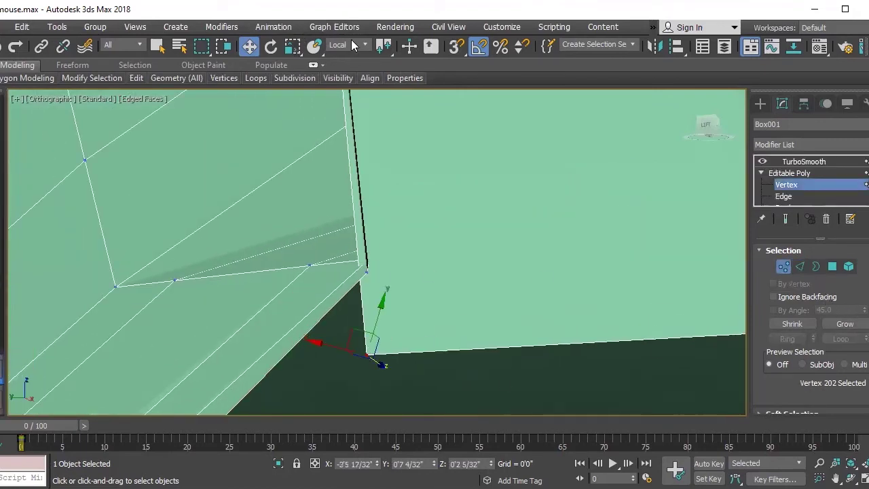
- Switch to View coordinates and move the corner vertex up and to the right
click(351, 40)
click(335, 57)
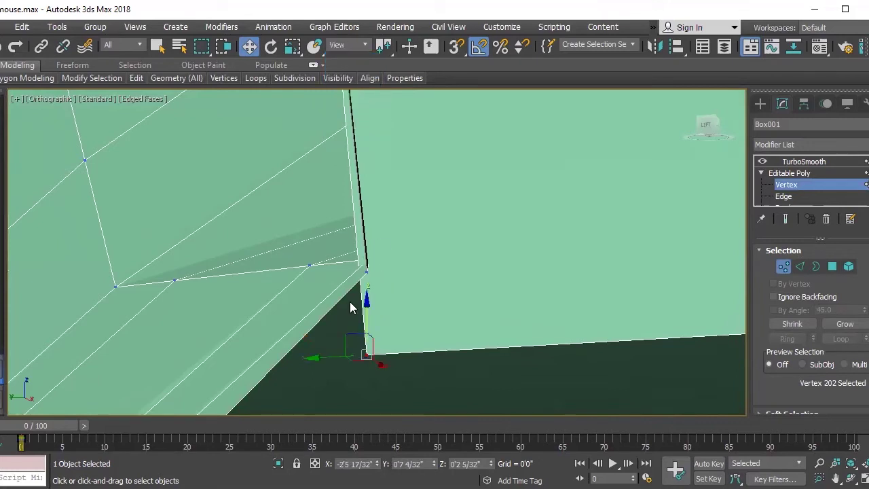
drag(370, 274, 374, 216)
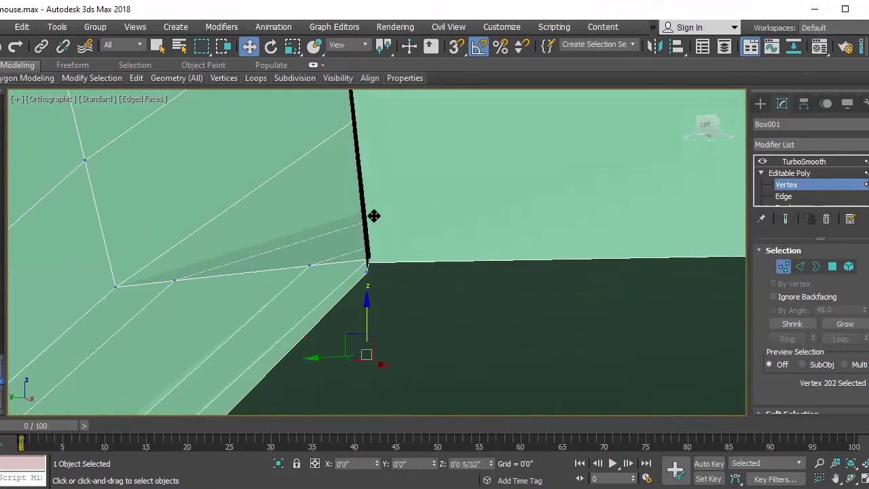
alt+middle_drag(356, 257, 356, 256)
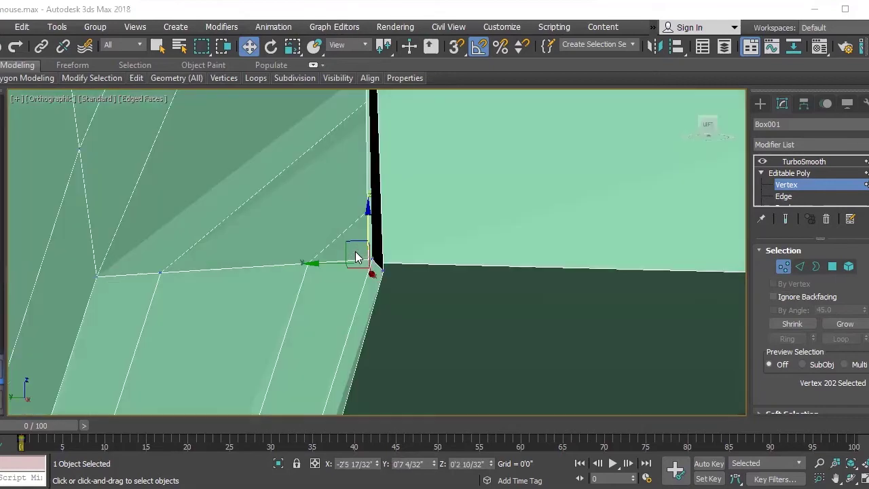
mouse_move(414, 268)
alt+middle_down()
mouse_move(377, 286)
mouse_move(380, 269)
mouse_move(391, 271)
mouse_move(369, 274)
alt+middle_up()
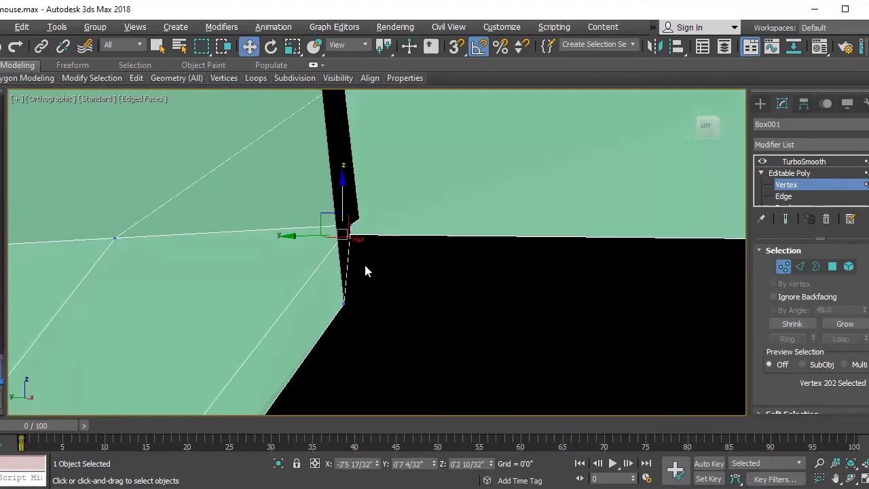
mouse_move(359, 200)
alt+middle_down()
mouse_move(394, 250)
mouse_move(396, 241)
mouse_move(346, 324)
mouse_move(355, 291)
mouse_move(379, 290)
mouse_move(314, 310)
mouse_move(339, 312)
alt+middle_up()
drag(339, 312, 388, 332)
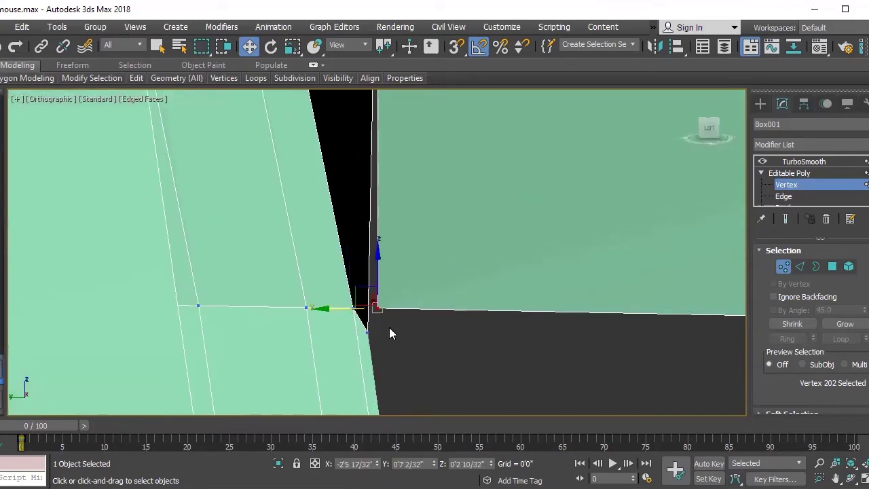
- Try Target Weld, then move the vertex up and left to reshape the side faces
right_click(382, 282)
click(353, 358)
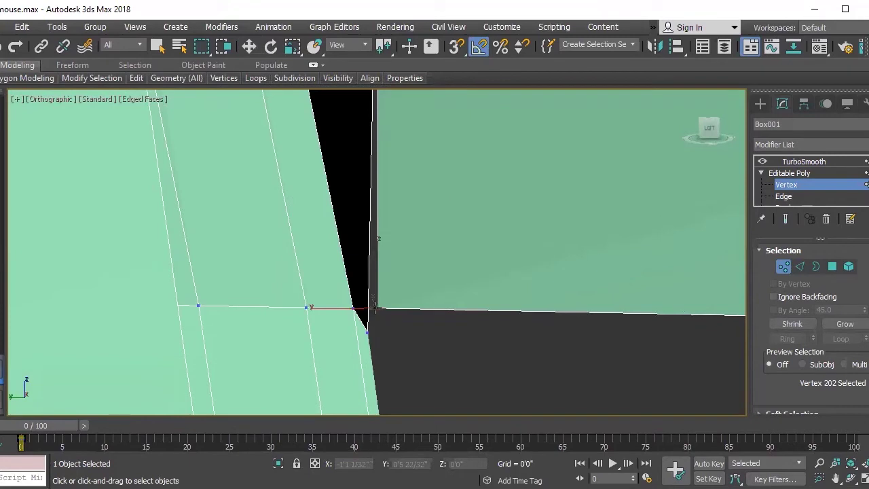
mouse_move(364, 331)
alt+middle_down()
mouse_move(372, 323)
mouse_move(378, 358)
mouse_move(397, 362)
alt+middle_up()
key(w)
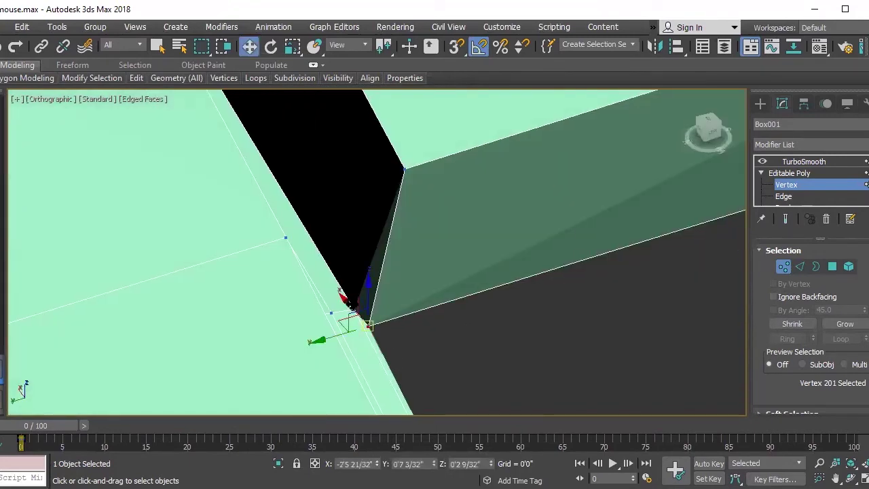
mouse_move(344, 291)
mouse_down()
mouse_move(335, 279)
mouse_move(357, 345)
mouse_move(367, 321)
mouse_up()
mouse_move(429, 338)
alt+middle_down()
mouse_move(402, 258)
mouse_move(426, 315)
mouse_move(453, 342)
mouse_move(401, 336)
mouse_move(425, 324)
mouse_move(467, 342)
mouse_move(497, 363)
mouse_move(495, 382)
mouse_move(396, 353)
mouse_move(368, 301)
mouse_move(374, 279)
alt+middle_up()
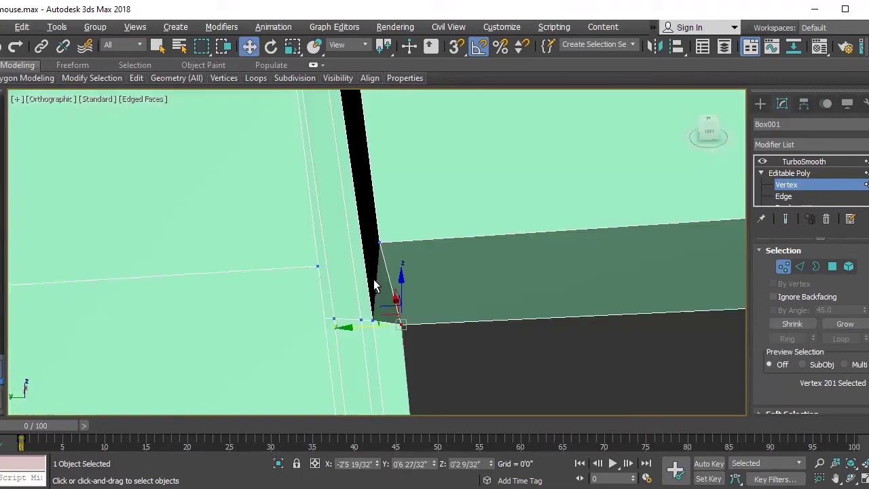
- Preview the TurboSmooth result at the groove opening, then turn the preview off
click(803, 162)
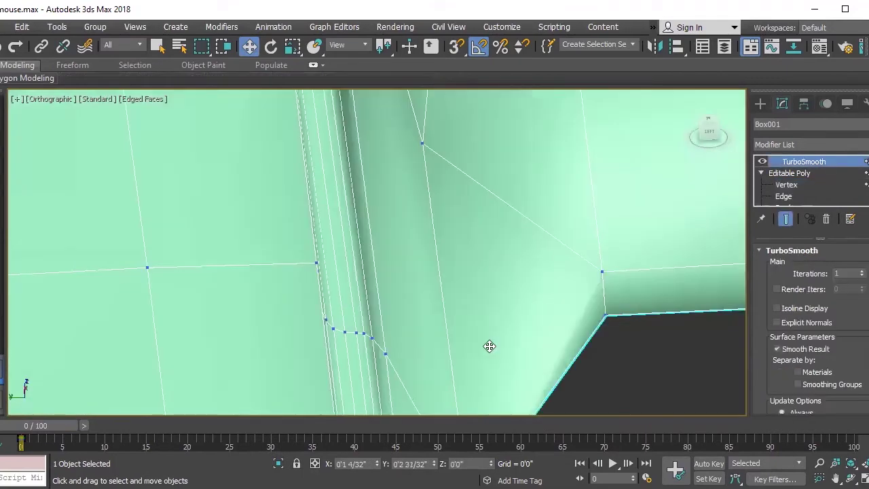
scroll(488, 346, down, 5)
mouse_move(489, 347)
alt+middle_down()
mouse_move(396, 330)
mouse_move(457, 261)
alt+middle_up()
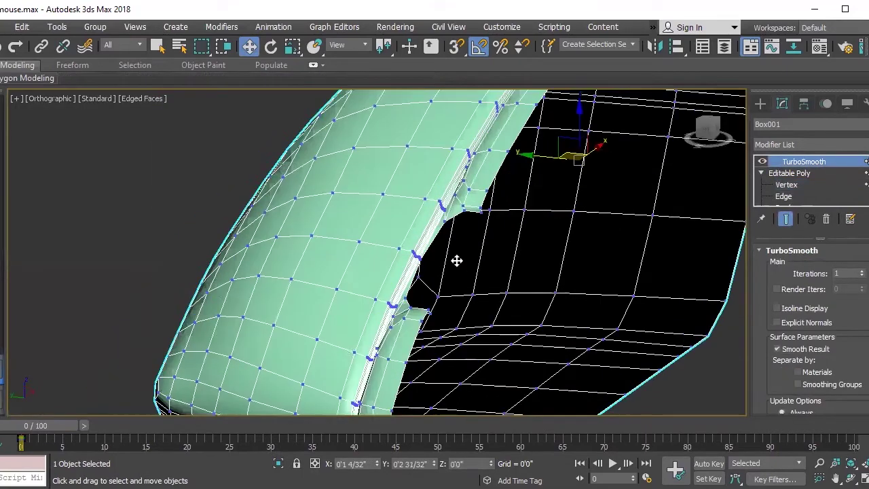
scroll(457, 261, up, 4)
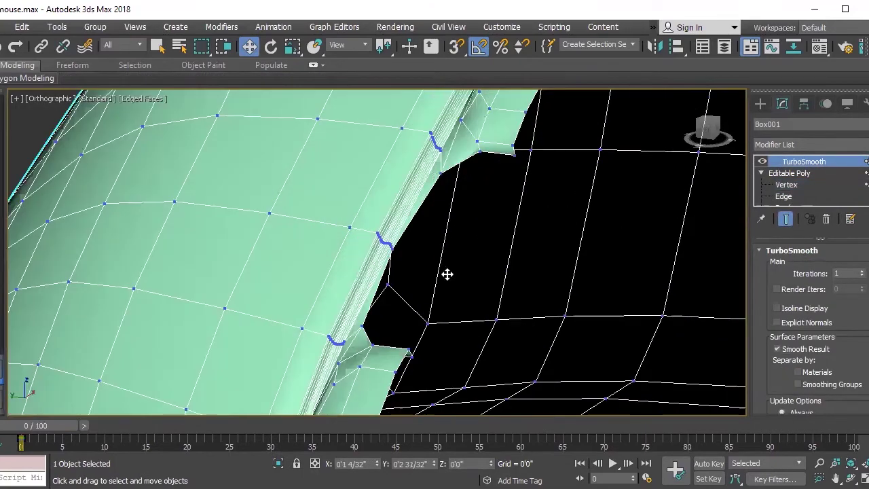
click(761, 163)
scroll(463, 180, up, 3)
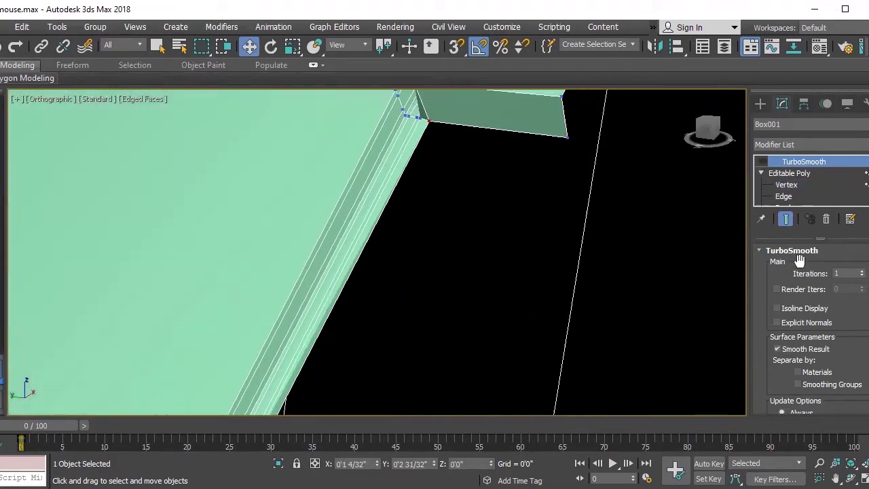
- Slide the edge beside the groove opening outward to widen the face
click(784, 196)
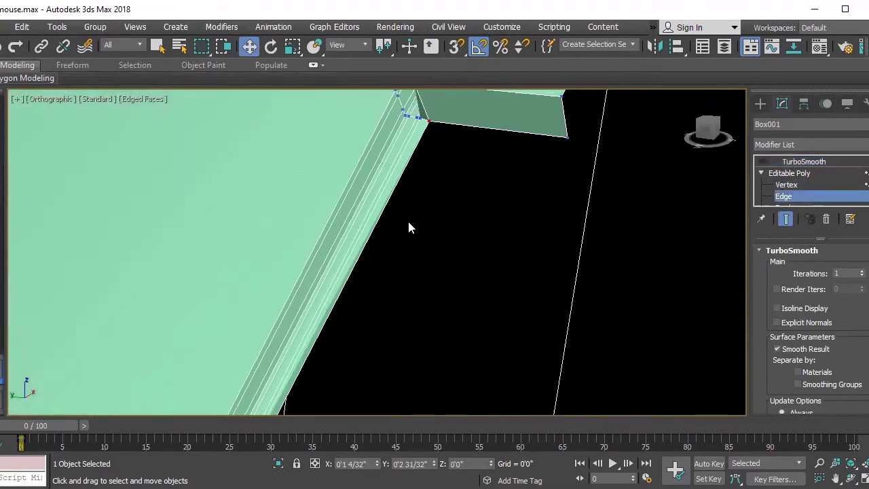
click(373, 239)
alt+middle_drag(362, 227, 360, 269)
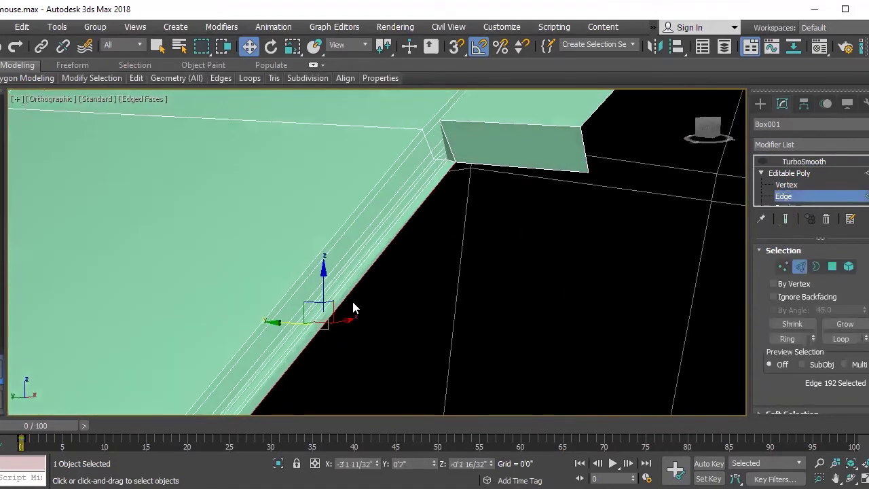
click(285, 322)
drag(309, 340, 413, 386)
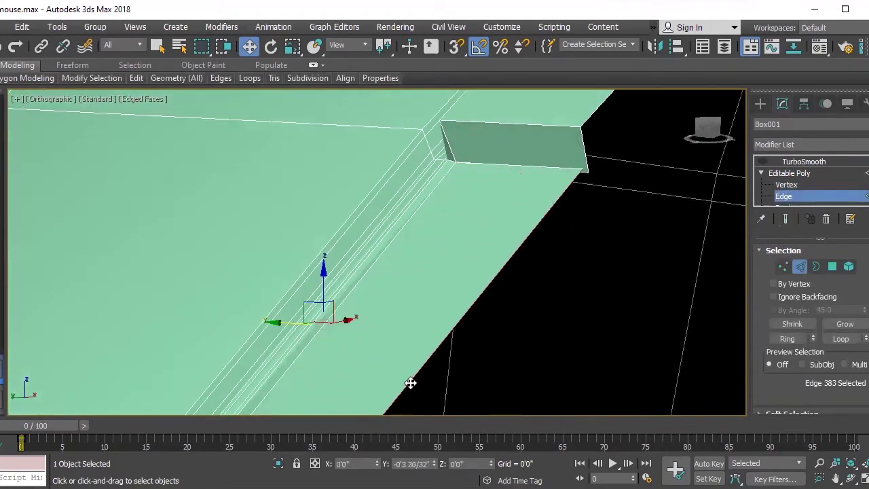
- Target Weld the two stray corner vertices onto their neighbours and check the smoothed crease
key(1)
scroll(589, 177, up, 5)
click(582, 153)
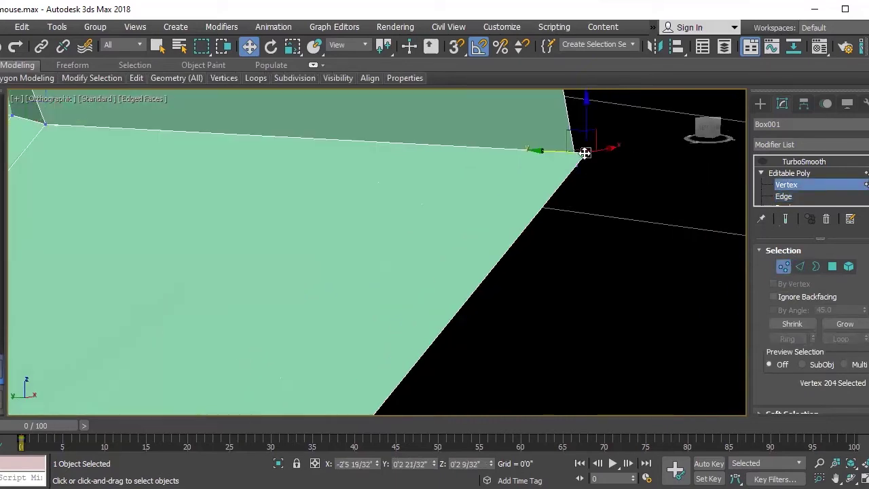
right_click(579, 182)
click(558, 281)
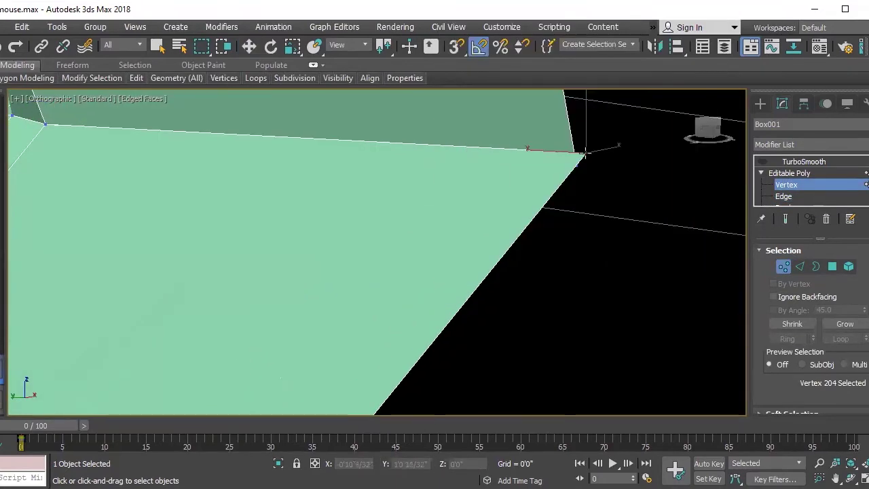
click(576, 165)
middle_drag(568, 176, 427, 243)
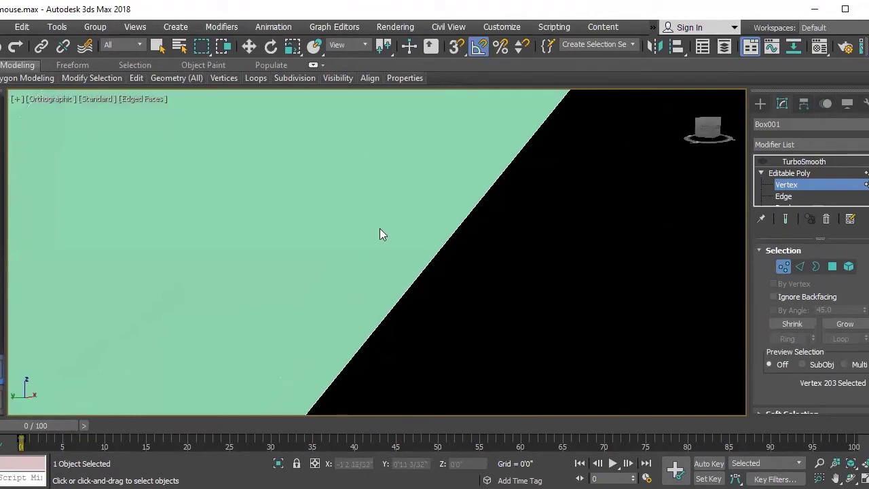
scroll(391, 248, down, 2)
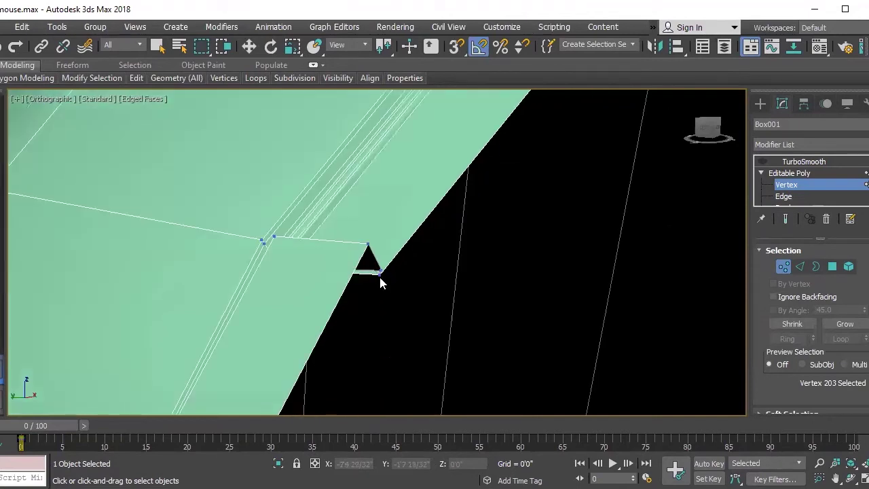
click(378, 277)
scroll(468, 258, down, 1)
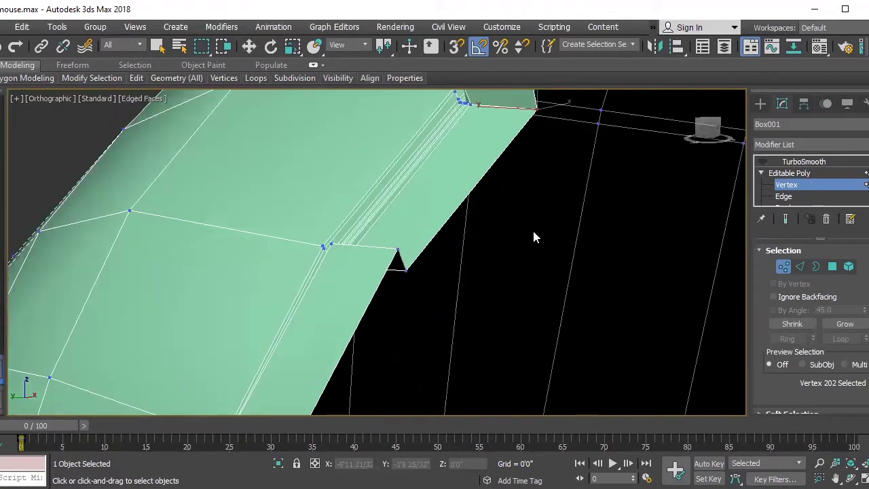
click(812, 163)
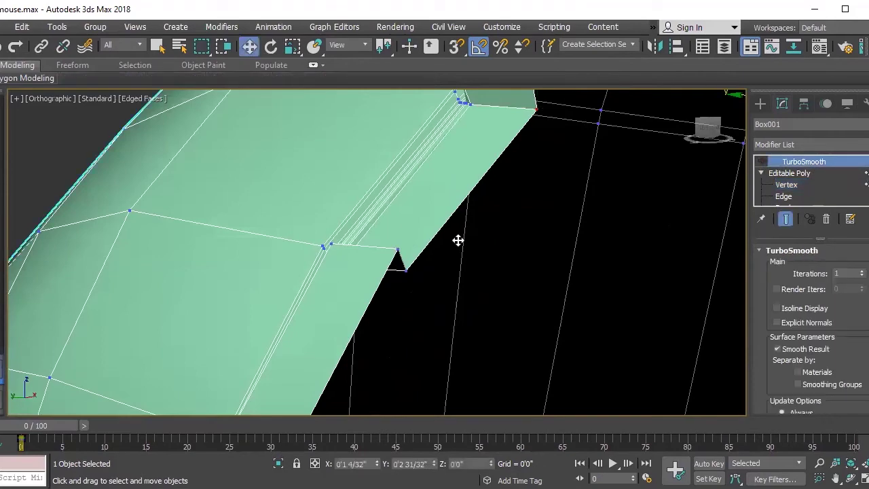
alt+middle_drag(436, 224, 347, 275)
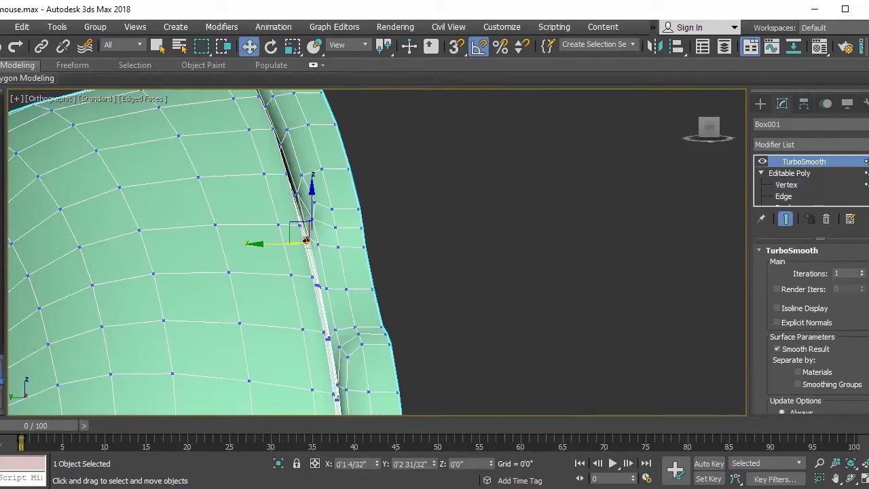
click(785, 185)
- Commit a one-segment Connect on the selected edges to add a new edge loop
click(784, 196)
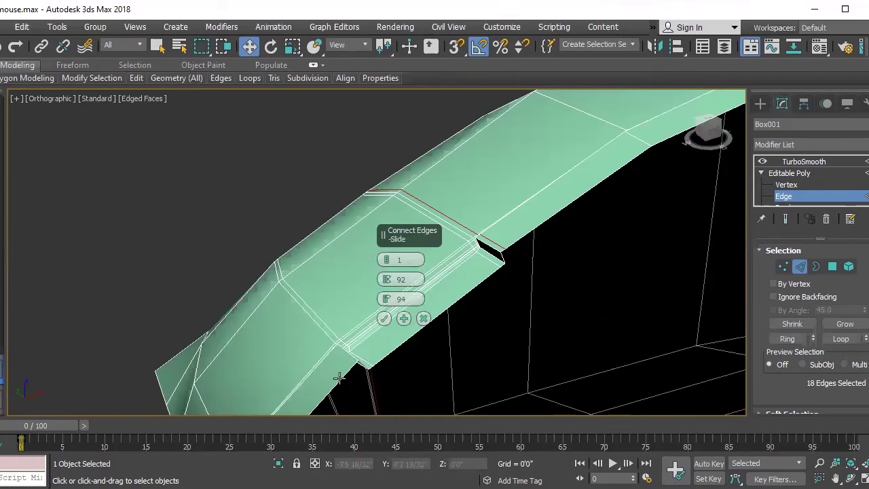
click(788, 338)
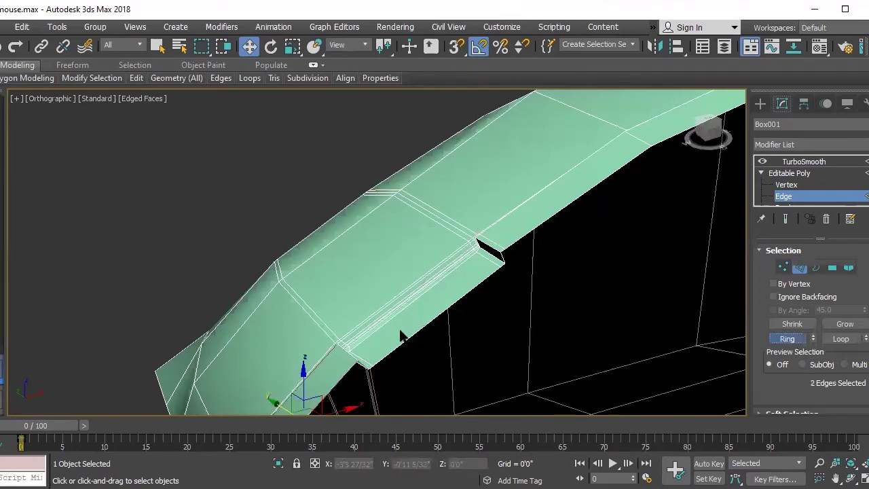
scroll(400, 335, down, 2)
alt+middle_drag(453, 290, 475, 279)
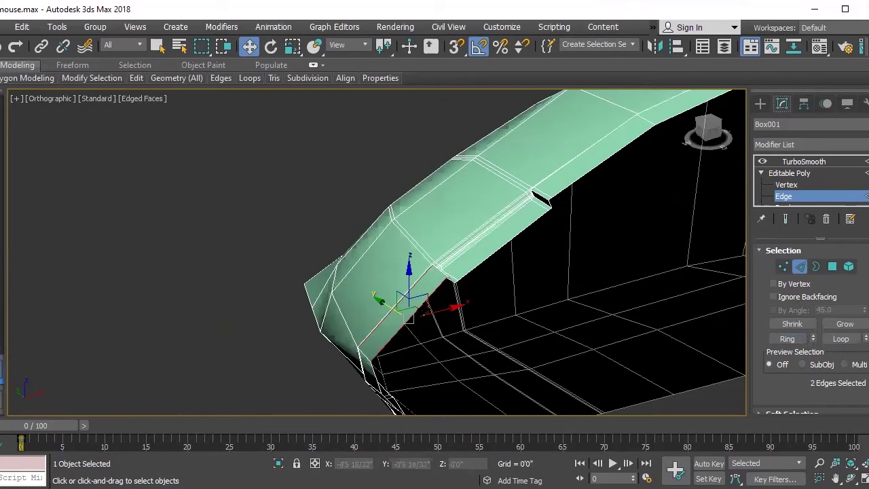
alt+middle_drag(369, 323, 390, 320)
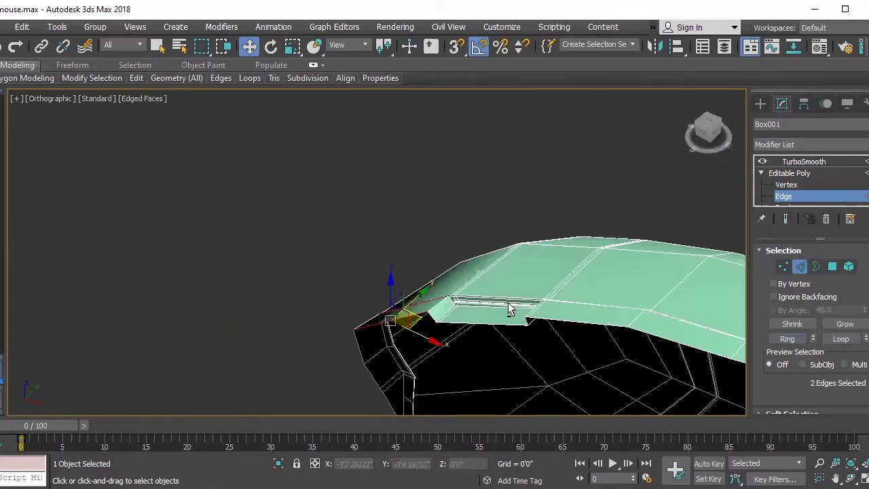
scroll(477, 251, up, 3)
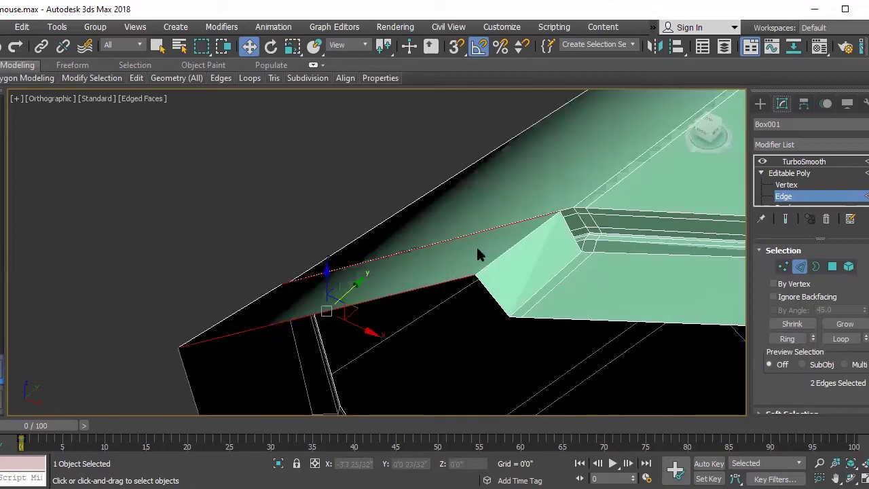
scroll(475, 245, up, 4)
scroll(559, 248, down, 3)
- Inspect the new edge beside the groove's dark side face, then extend the selection to the edge ring
mouse_move(570, 249)
middle_down()
mouse_move(412, 281)
mouse_move(431, 279)
middle_up()
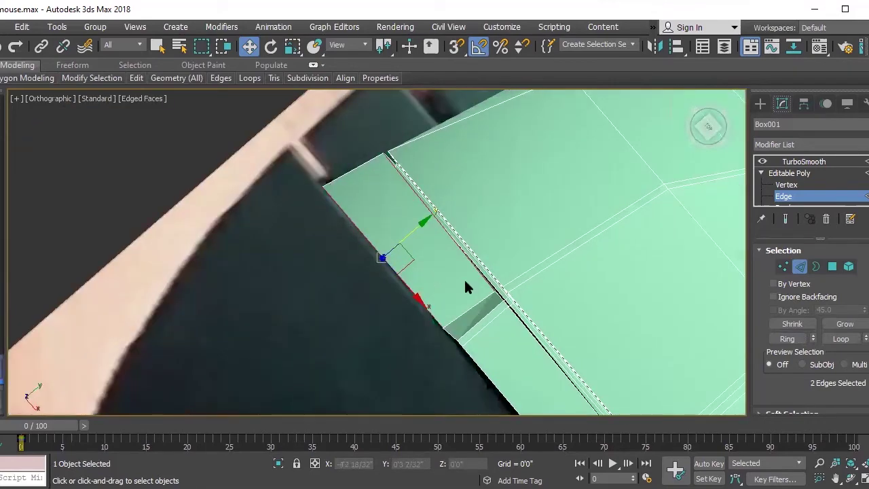
alt+middle_drag(637, 232, 430, 273)
alt+middle_drag(493, 275, 500, 279)
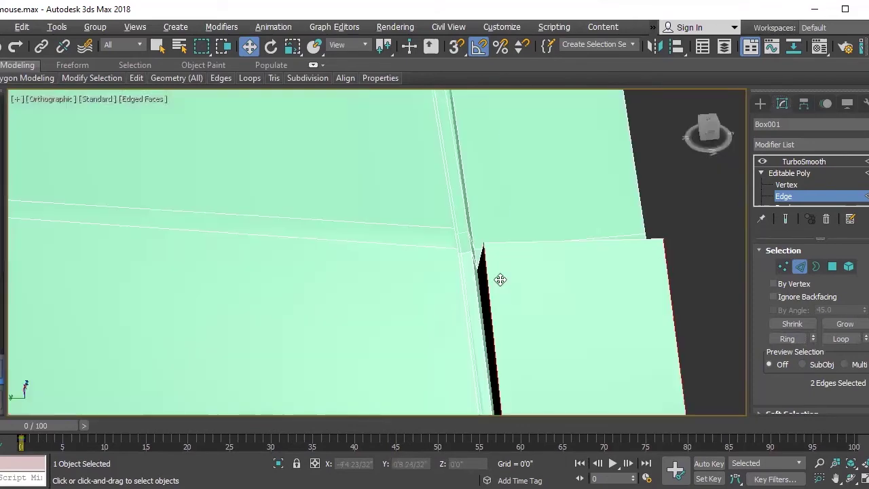
alt+middle_drag(434, 289, 399, 309)
scroll(435, 326, up, 3)
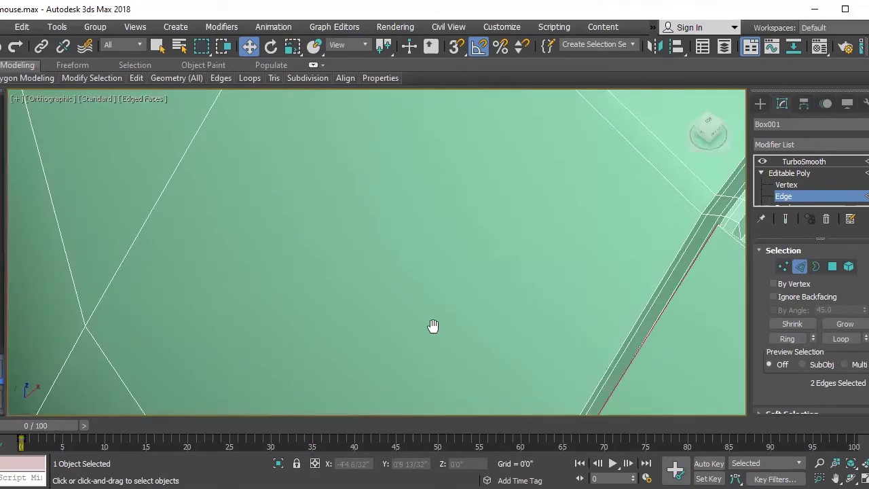
alt+middle_drag(457, 306, 444, 311)
scroll(419, 342, up, 3)
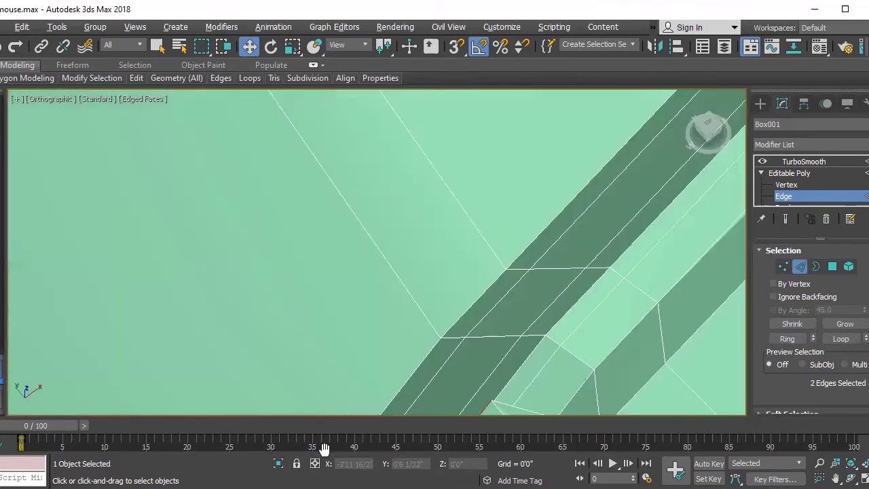
alt+middle_drag(501, 351, 488, 346)
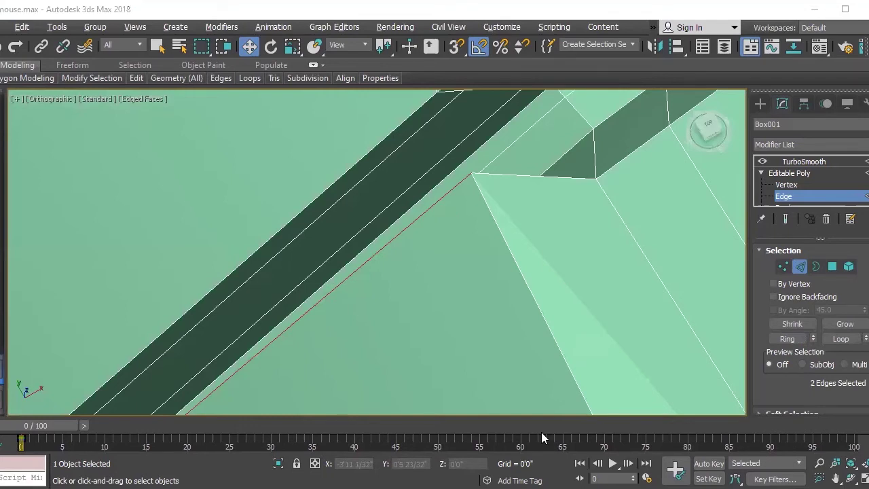
middle_drag(382, 256, 421, 264)
alt+middle_drag(324, 264, 367, 268)
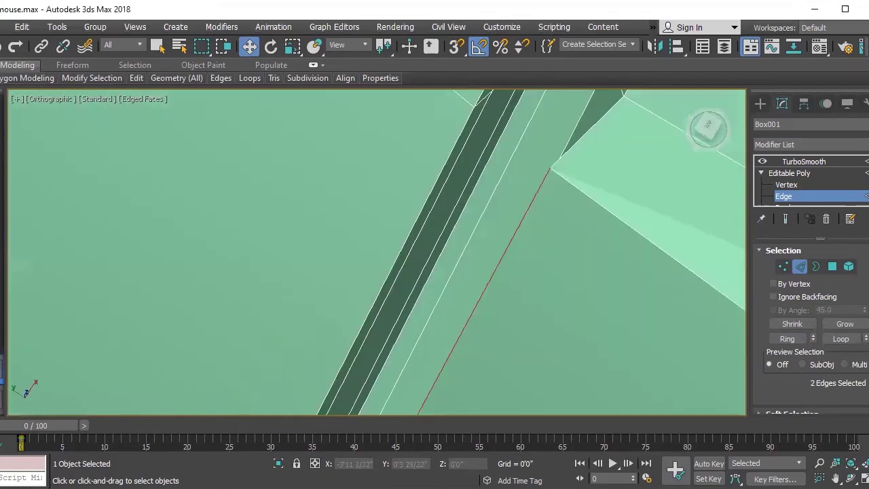
middle_drag(394, 308, 441, 331)
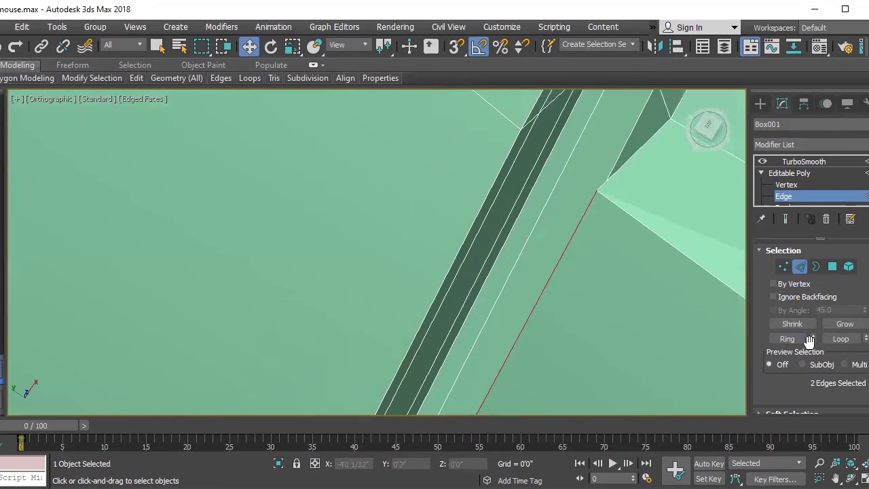
click(788, 338)
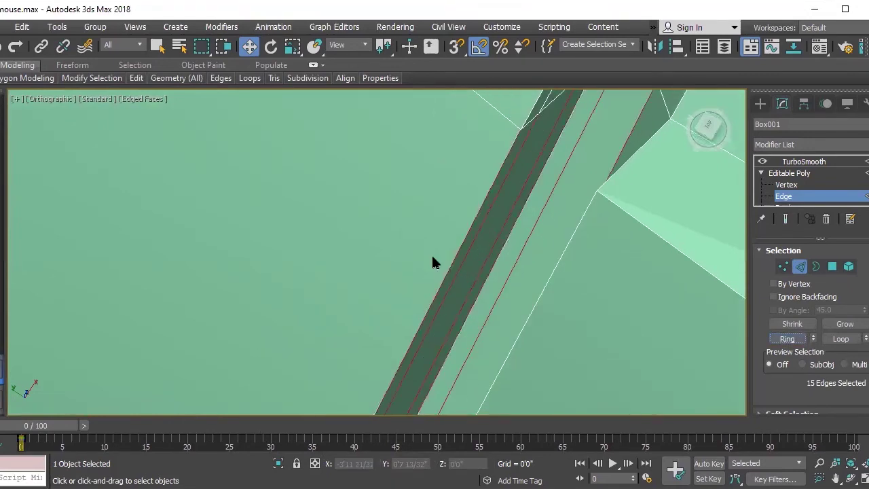
- Orbit and zoom around the selected 15-edge ring to inspect the groove strip, including its back face
mouse_move(426, 264)
alt+middle_down()
mouse_move(440, 292)
mouse_move(447, 375)
mouse_move(451, 270)
alt+middle_up()
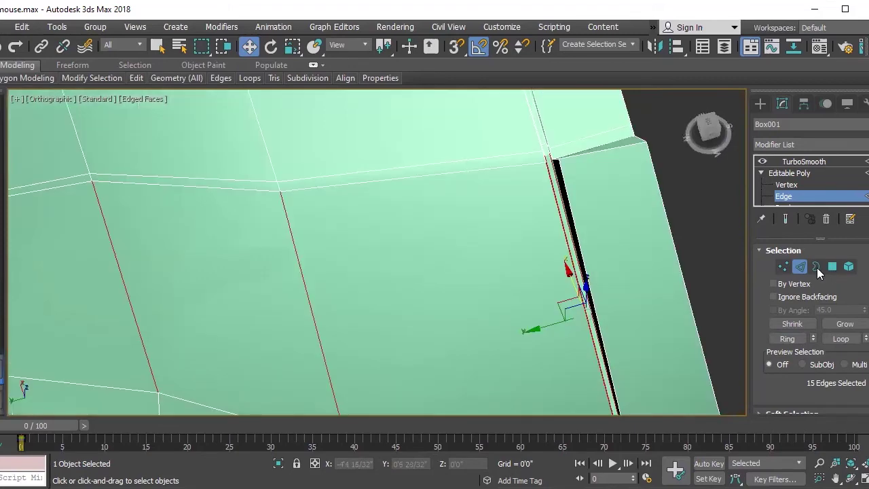
scroll(505, 265, up, 3)
scroll(390, 284, down, 3)
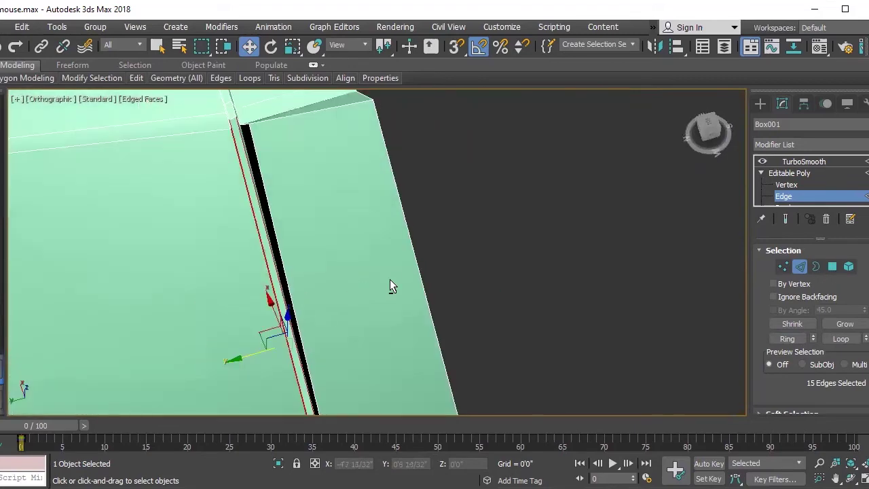
scroll(391, 277, up, 4)
scroll(292, 197, down, 3)
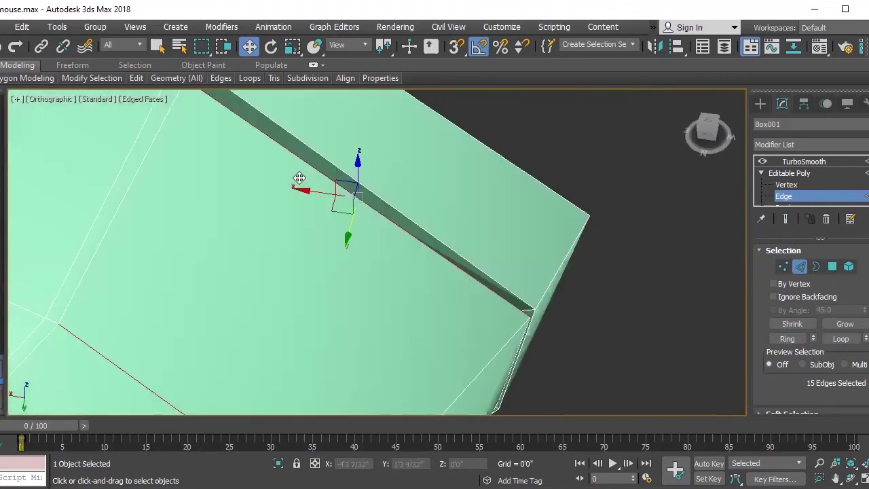
scroll(417, 403, up, 3)
scroll(313, 231, down, 2)
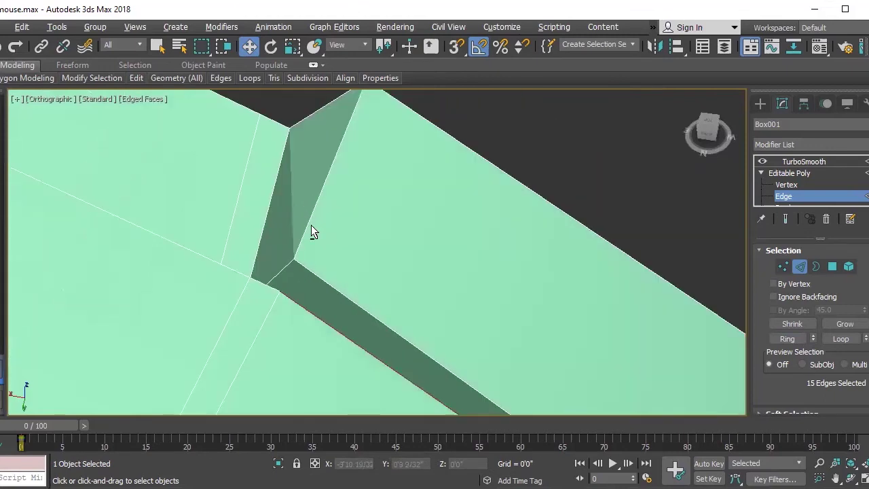
alt+middle_drag(277, 255, 325, 236)
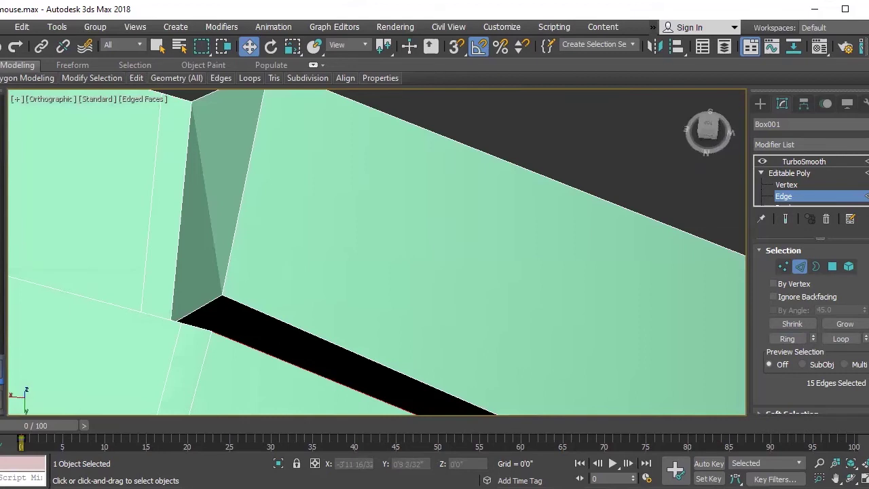
scroll(376, 286, down, 1)
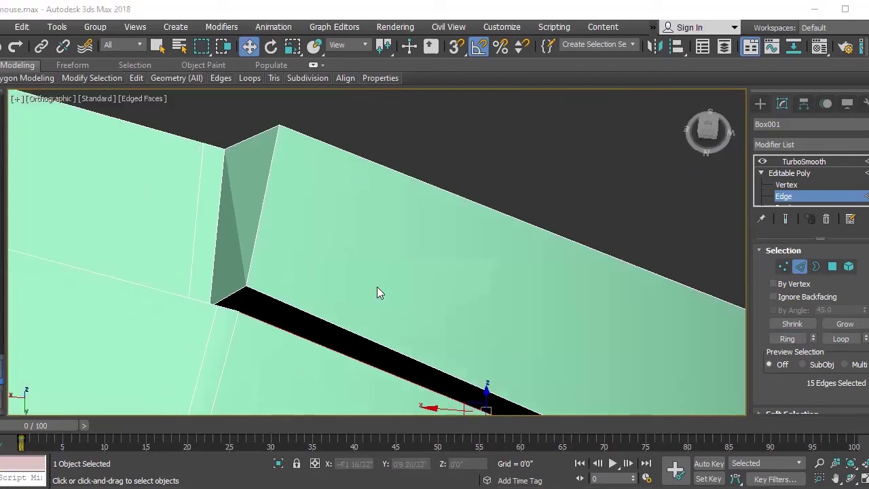
scroll(376, 287, down, 3)
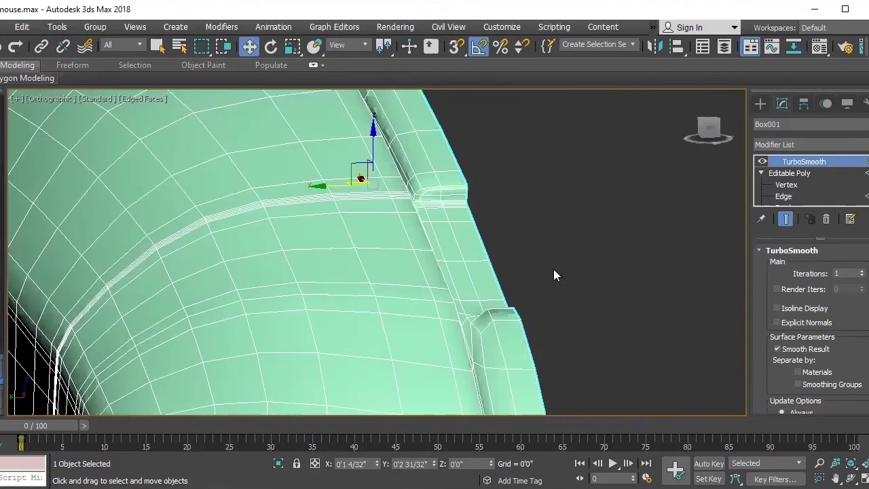
- Drop back from the TurboSmooth result to Box001's Editable Poly cage at vertex level
key(1)
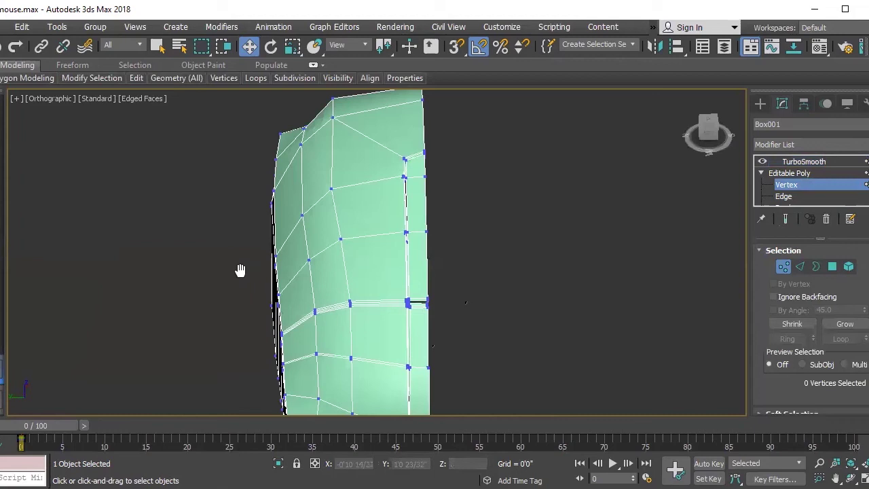
- In Top view, pull the top-left corner vertices inward to round that corner to the reference photo
key(f)
key(t)
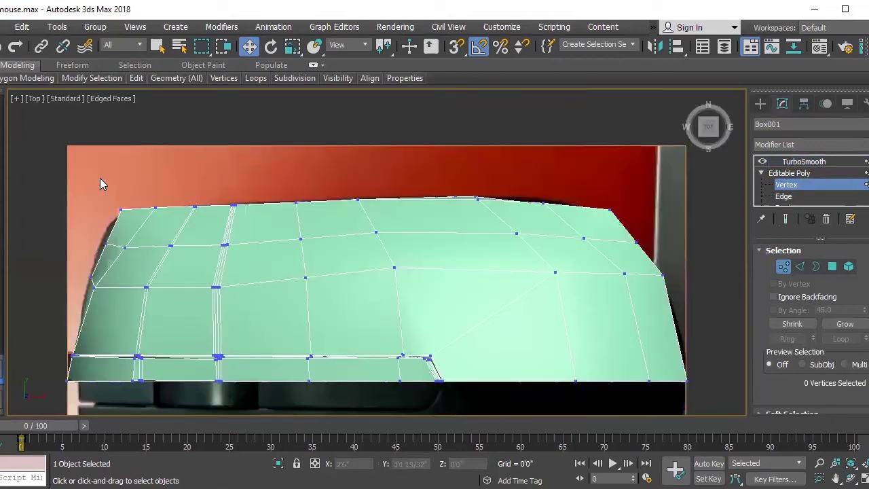
middle_drag(148, 209, 160, 191)
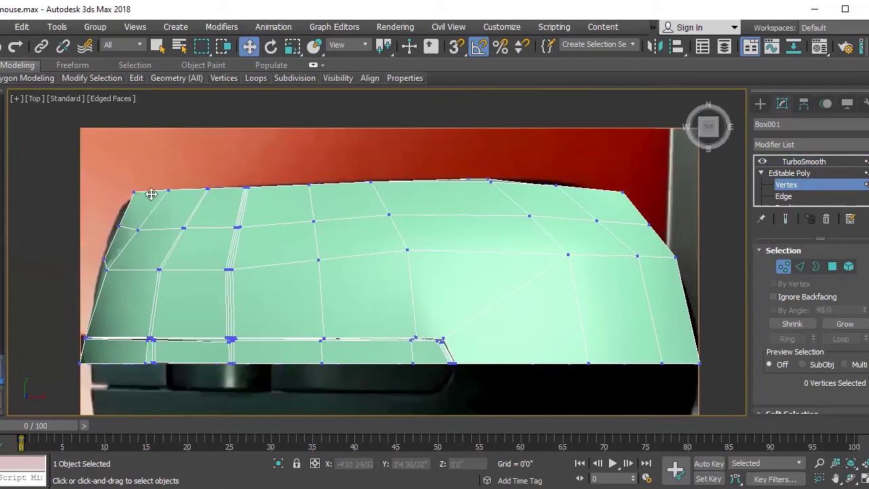
click(151, 194)
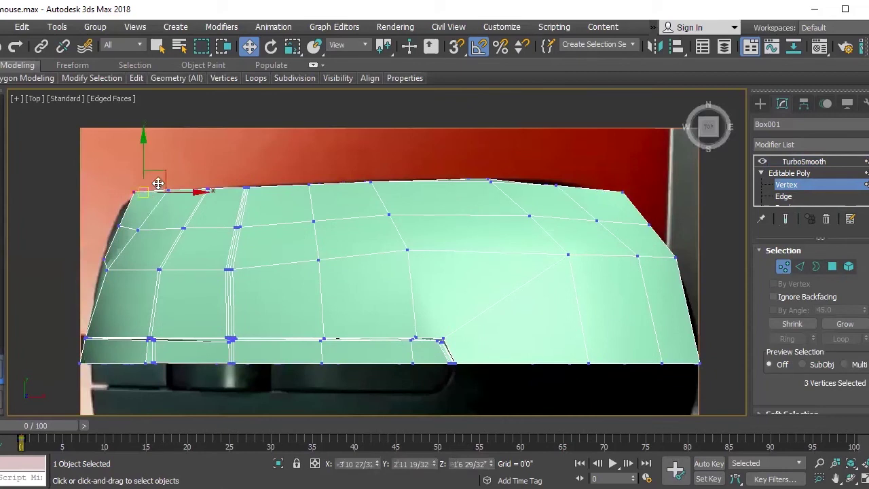
drag(157, 183, 158, 183)
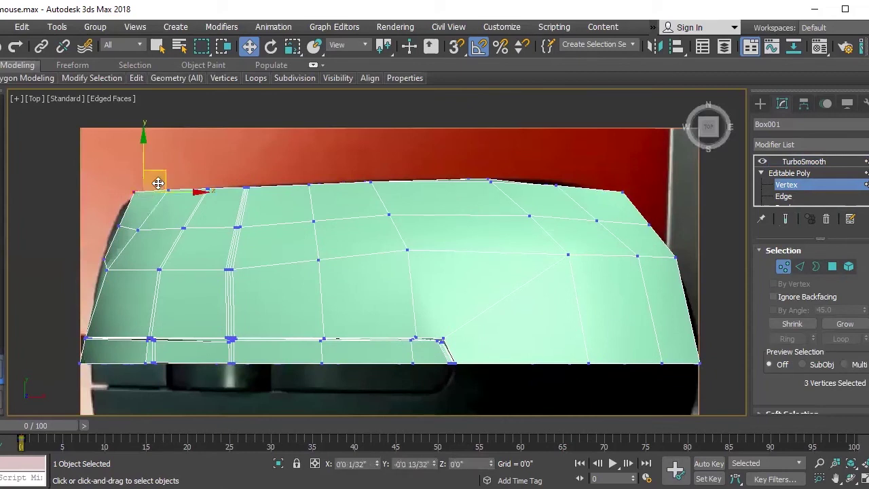
mouse_move(157, 183)
mouse_down()
mouse_move(144, 207)
mouse_move(141, 200)
mouse_up()
- Round the upper-right corner vertices, then clear the selection and bring up the Hierarchy pivot settings
click(165, 171)
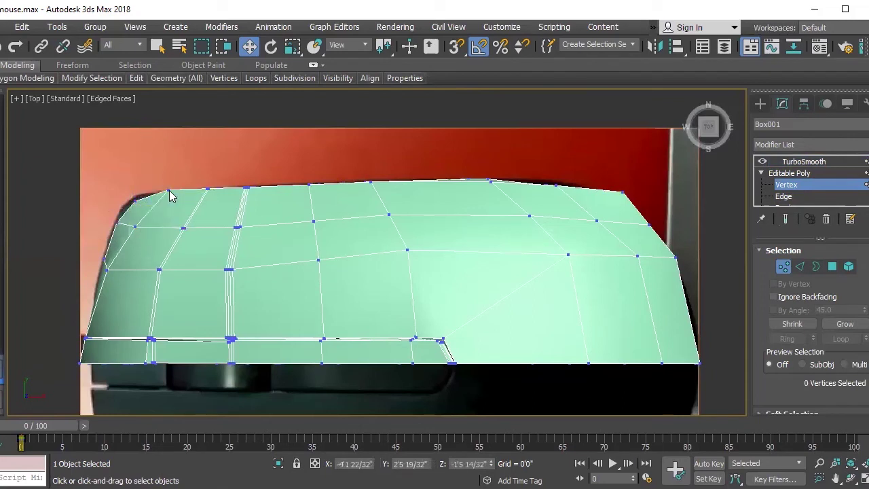
drag(203, 207, 123, 177)
mouse_move(640, 190)
mouse_down()
mouse_move(604, 204)
mouse_move(621, 177)
mouse_move(608, 184)
mouse_up()
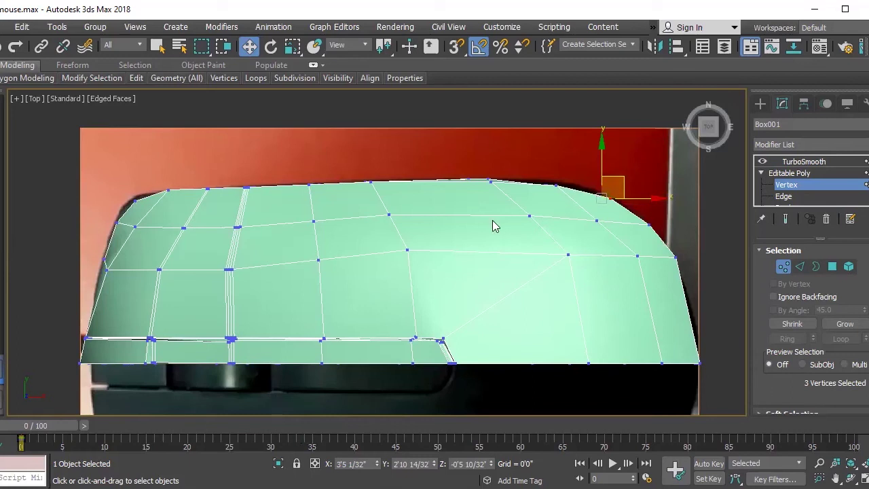
click(427, 255)
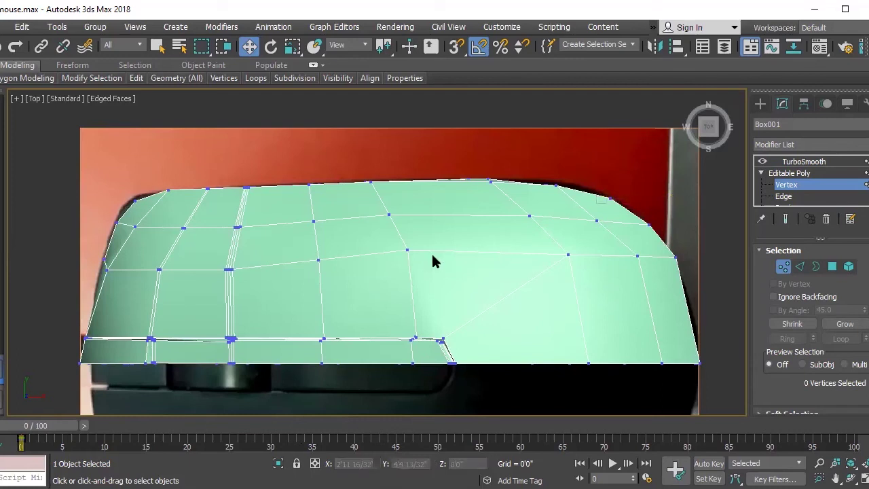
scroll(434, 258, down, 5)
click(805, 102)
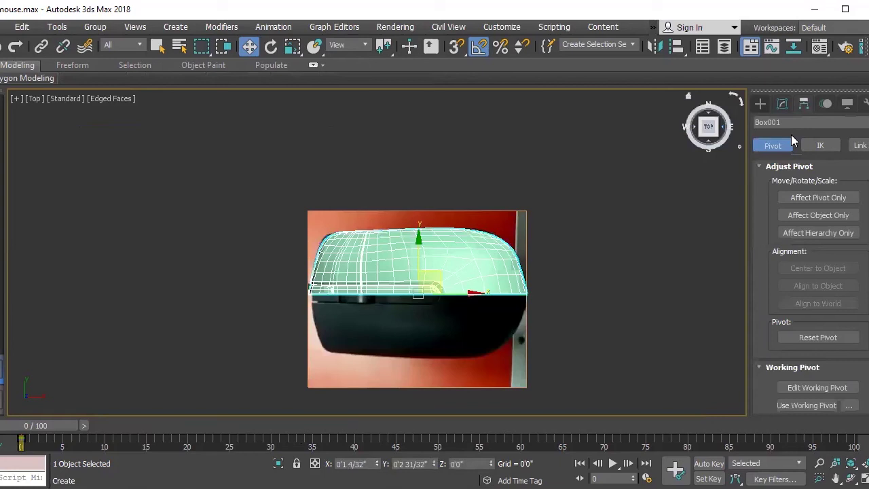
- Return to Box001's Editable Poly in the Modify panel and add a Symmetry modifier via 'sy'
click(760, 102)
click(782, 102)
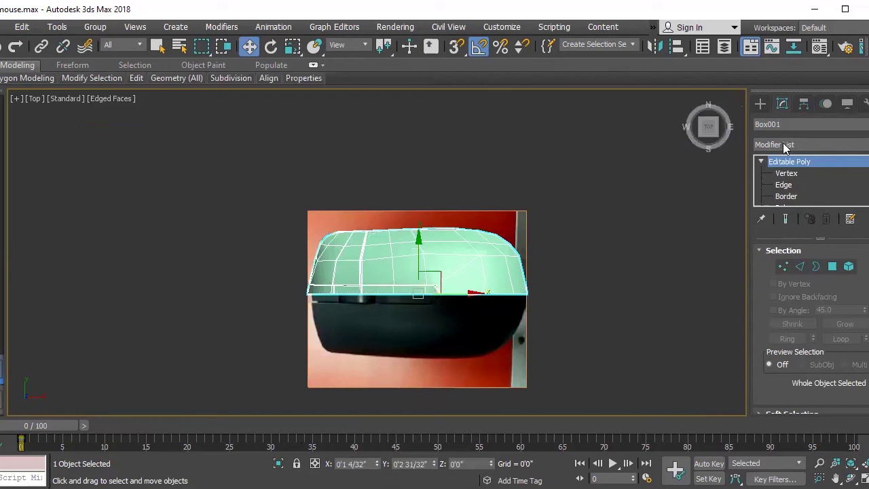
key(z)
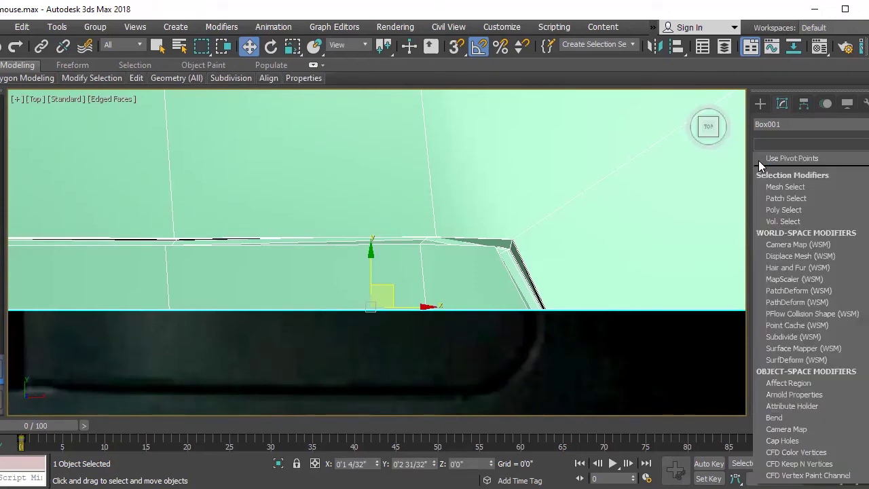
text(symmetry)
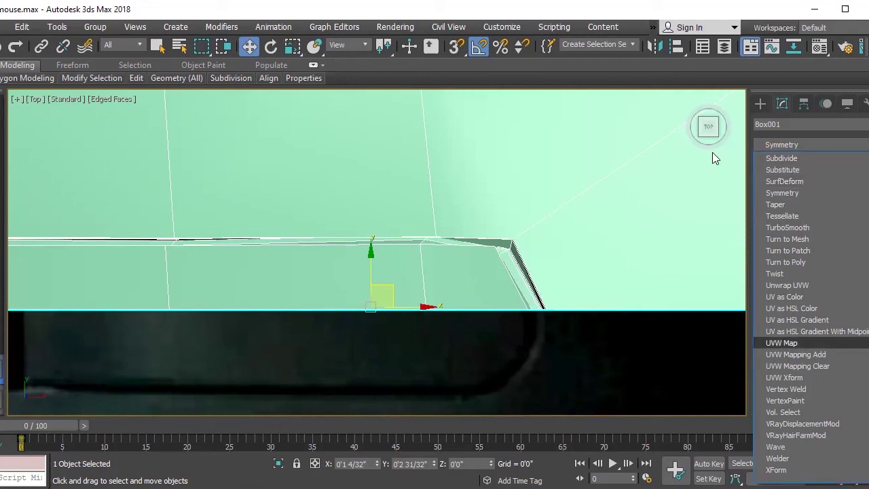
scroll(438, 269, down, 2)
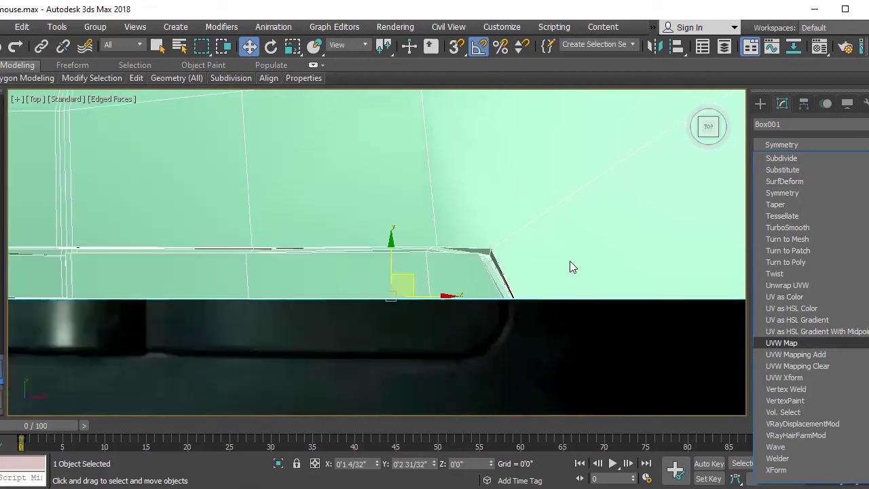
click(790, 194)
- Test Flip and the X/Y/Z axes, settling on Symmetry Mirror Axis Y with Flip off
scroll(461, 287, down, 2)
scroll(461, 285, down, 1)
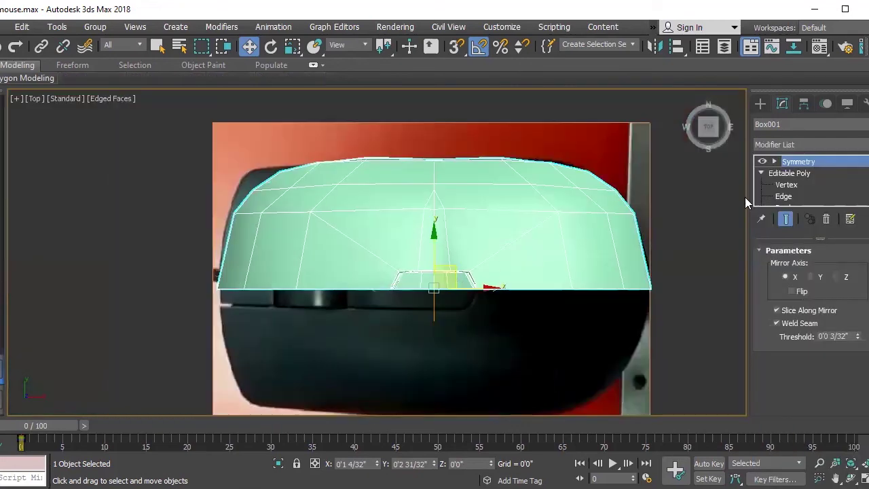
click(791, 291)
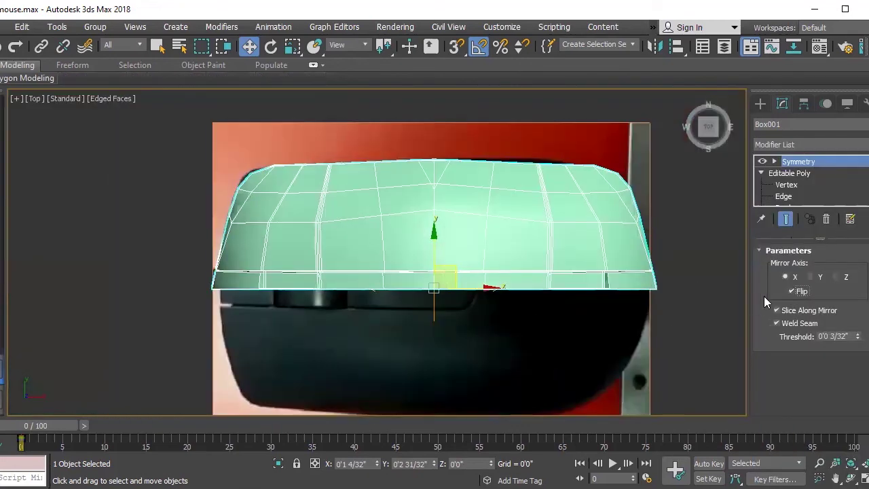
click(810, 277)
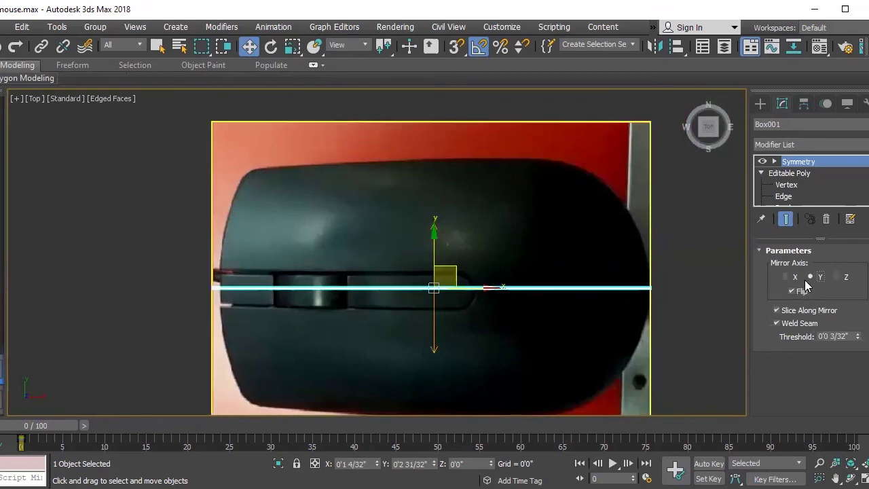
click(845, 277)
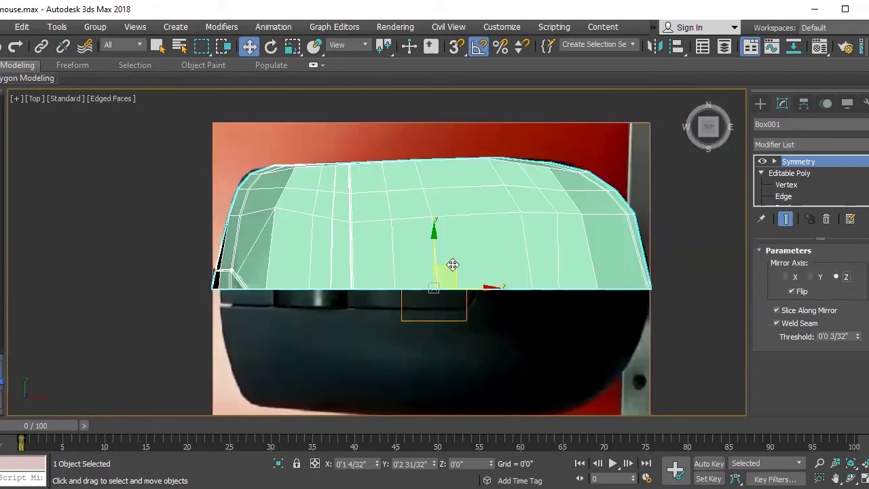
click(775, 161)
click(798, 173)
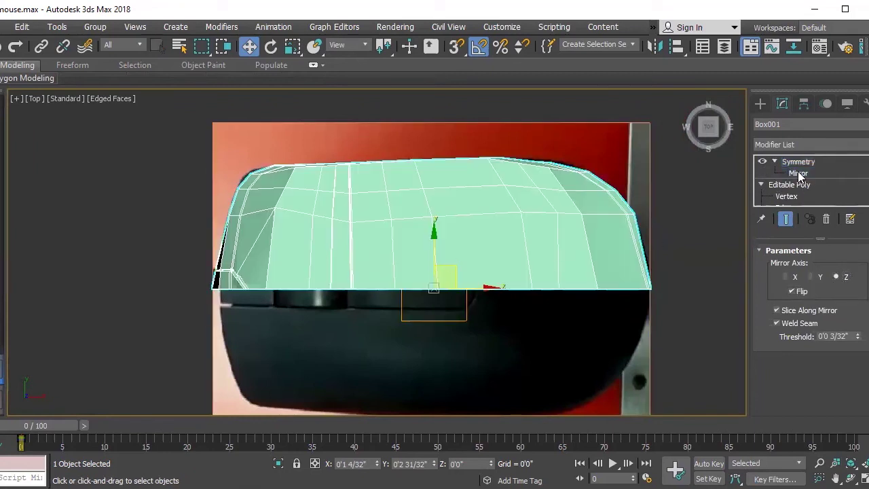
click(791, 291)
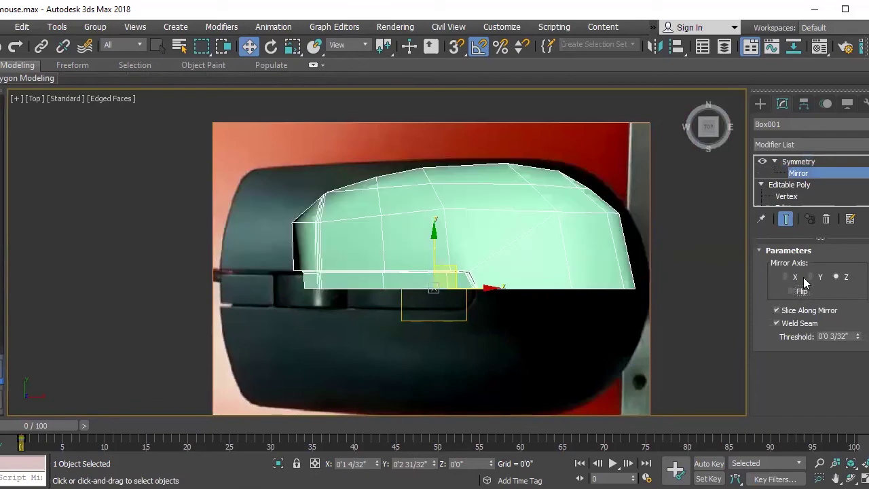
click(810, 277)
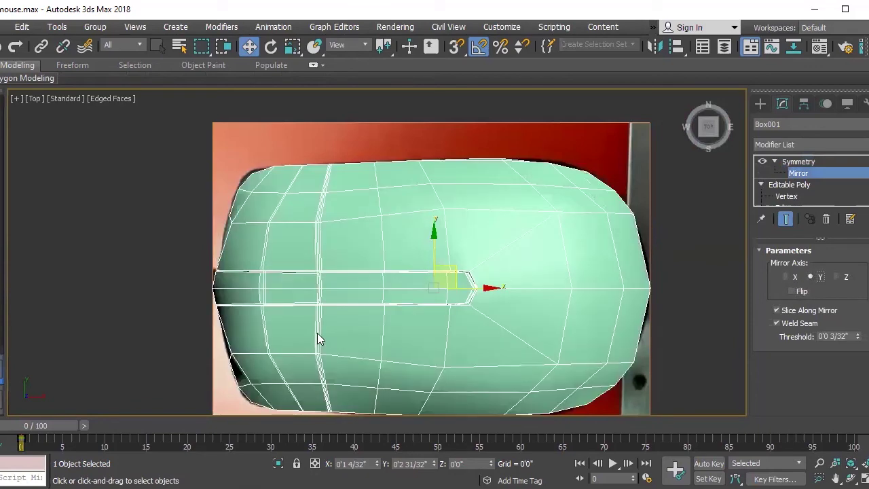
- Orbit the complete mirrored mouse body in the Perspective viewport, then reselect the Symmetry modifier level
key(p)
scroll(283, 301, down, 3)
mouse_move(283, 296)
alt+middle_down()
mouse_move(334, 252)
mouse_move(418, 276)
mouse_move(359, 295)
mouse_move(366, 287)
alt+middle_up()
scroll(303, 323, up, 5)
scroll(359, 285, down, 3)
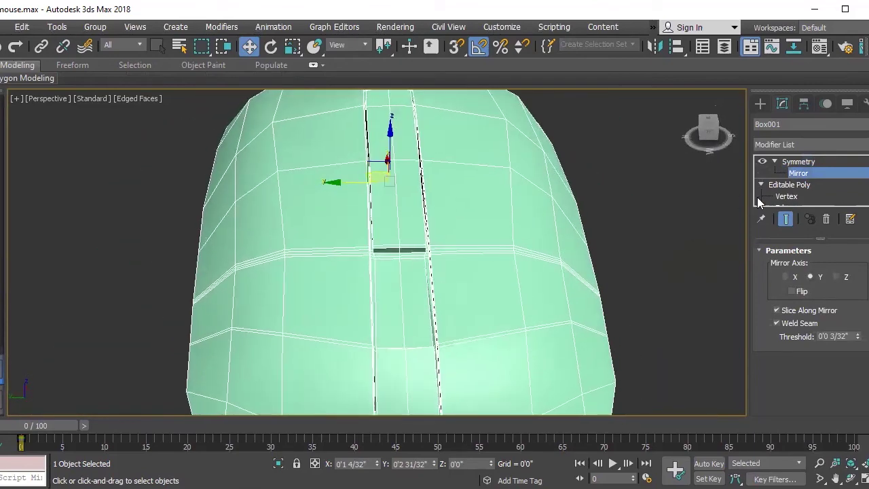
click(796, 161)
click(791, 145)
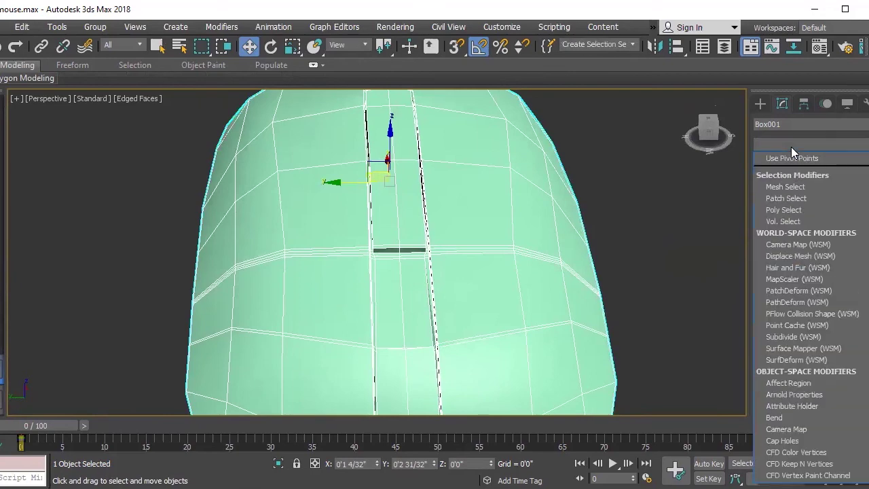
- Add TurboSmooth at 1 iteration above Symmetry, deselect, and turn off Edged Faces to view the body
key(t)
click(788, 226)
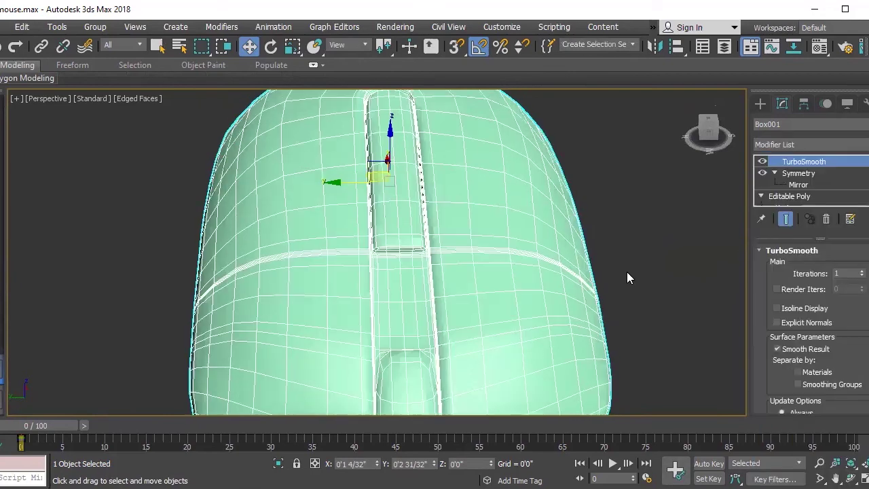
click(626, 272)
key(F4)
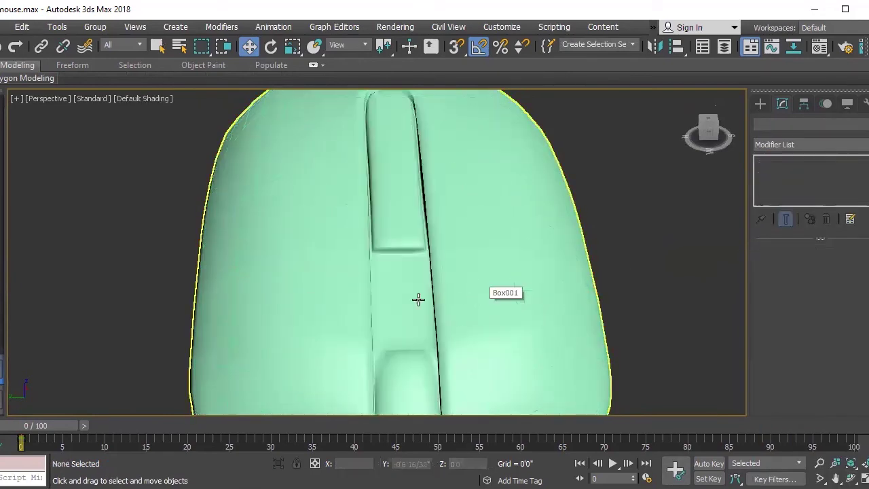
mouse_move(388, 326)
alt+middle_down()
mouse_move(397, 310)
mouse_move(499, 313)
mouse_move(324, 283)
mouse_move(388, 262)
mouse_move(387, 241)
mouse_move(417, 297)
mouse_move(512, 302)
mouse_move(512, 291)
mouse_move(393, 299)
mouse_move(421, 285)
alt+middle_up()
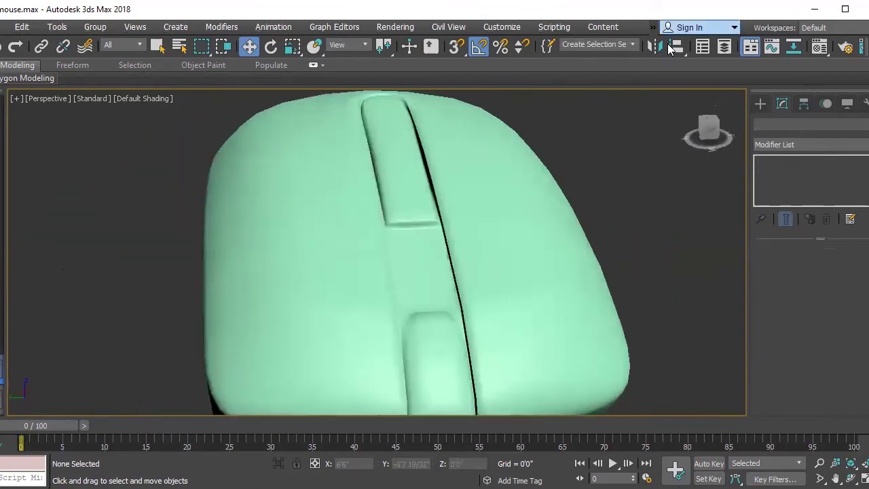